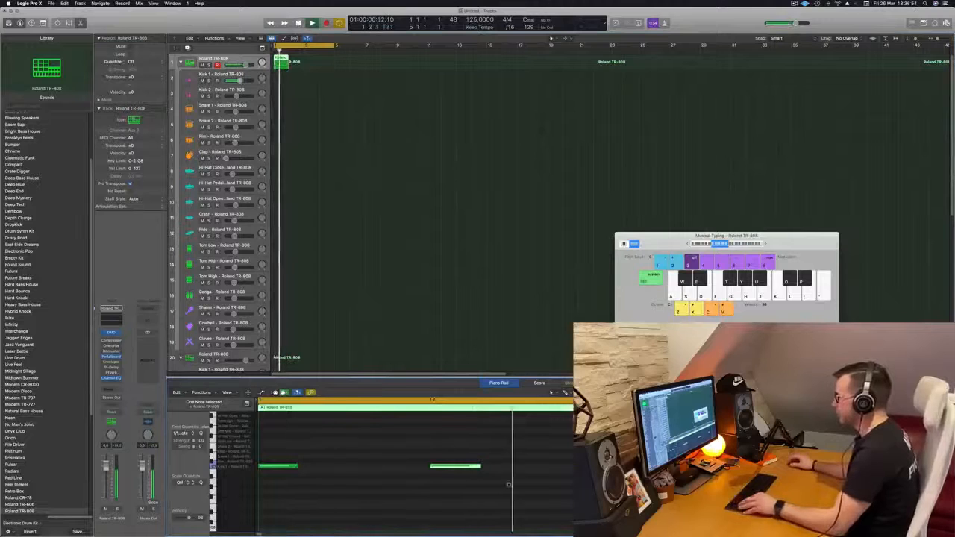
# Move the one-bar kick region from the Roland TR-808 track to Kick 1 and repeat it across bars 1 to 4.
pyautogui.press('space')
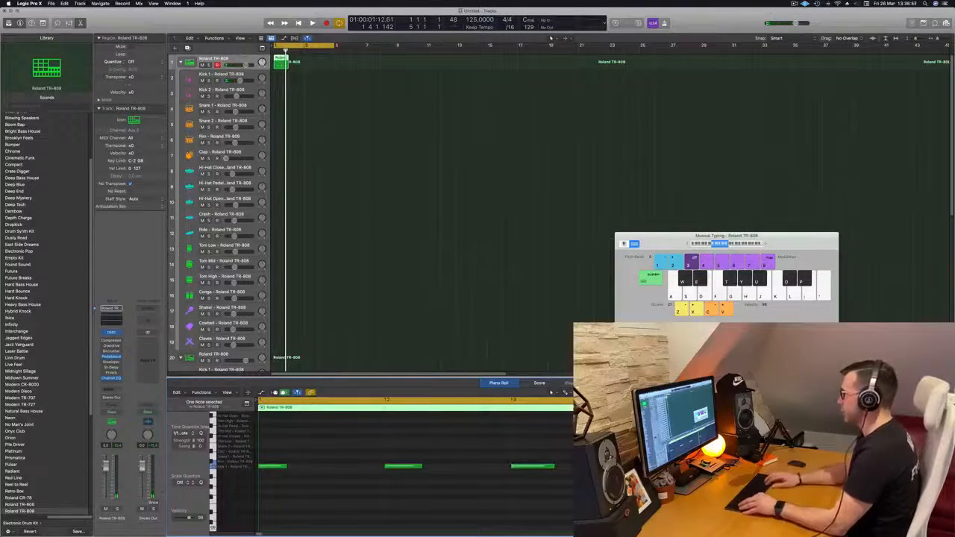
pyautogui.press('space')
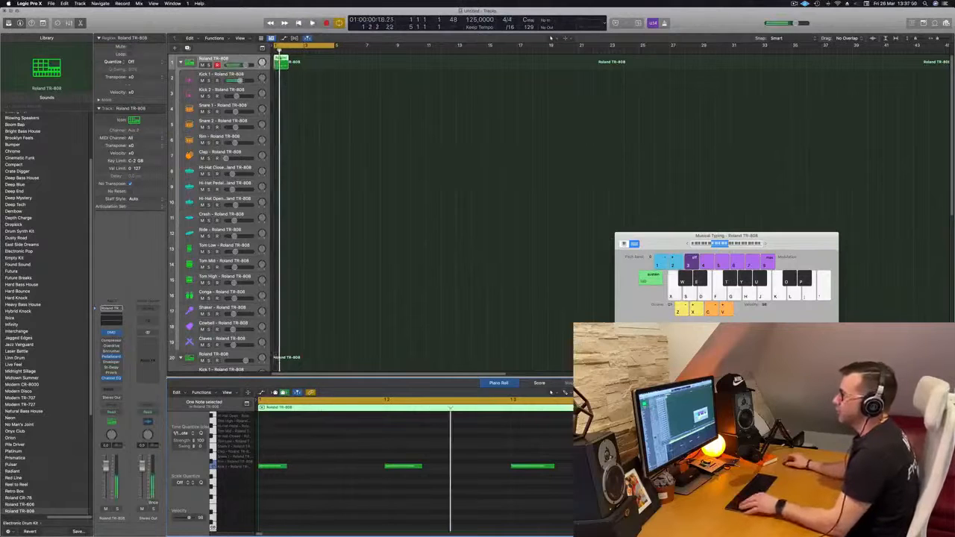
pyautogui.moveTo(284, 62)
pyautogui.mouseDown()
pyautogui.moveTo(321, 65)
pyautogui.moveTo(280, 67)
pyautogui.moveTo(288, 78)
pyautogui.mouseUp()
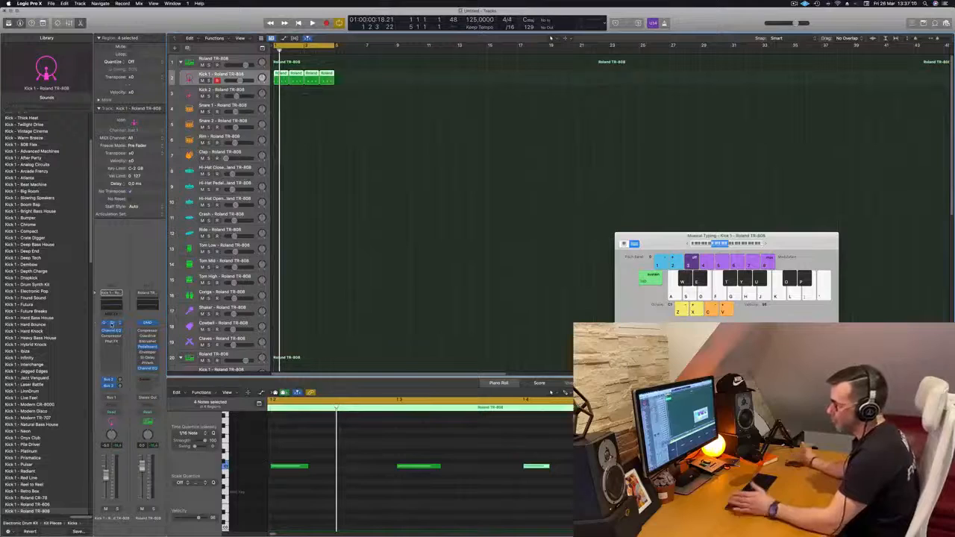
# Open the Kick 1 track's Quick Sampler, start playback and select all the kick notes in the Piano Roll.
pyautogui.click(111, 322)
pyautogui.press('space')
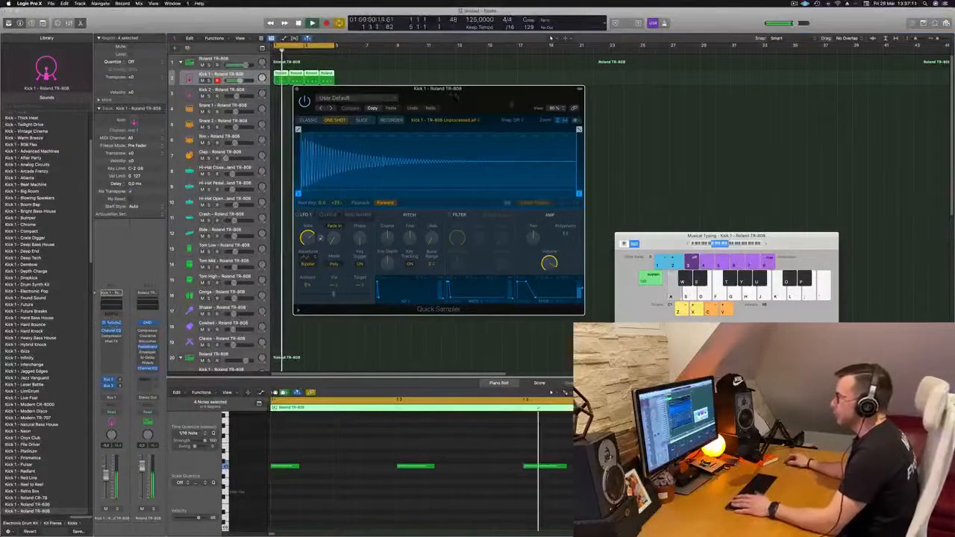
pyautogui.scroll(-3, 321, 495)
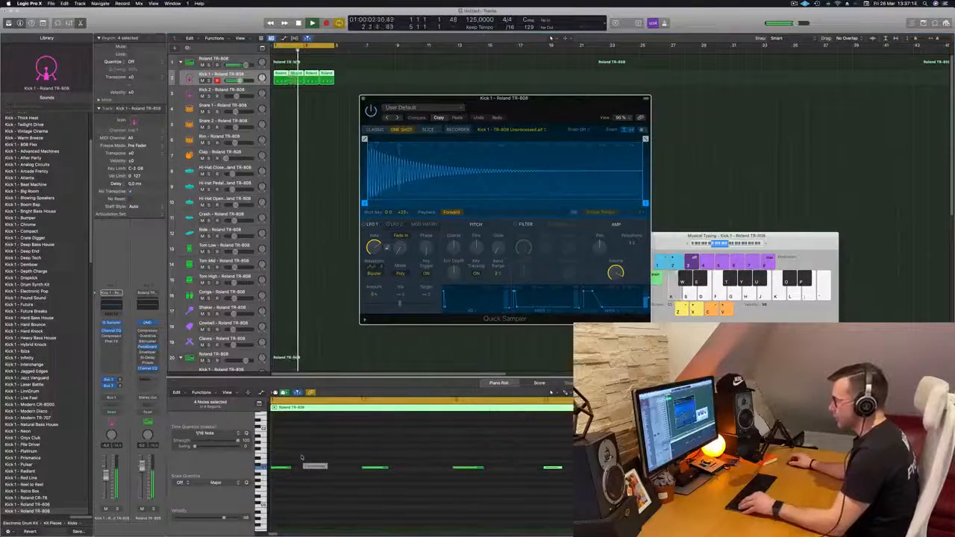
pyautogui.click(307, 464)
pyautogui.scroll(2, 302, 456)
pyautogui.press('super+a')
pyautogui.scroll(-3, 301, 457)
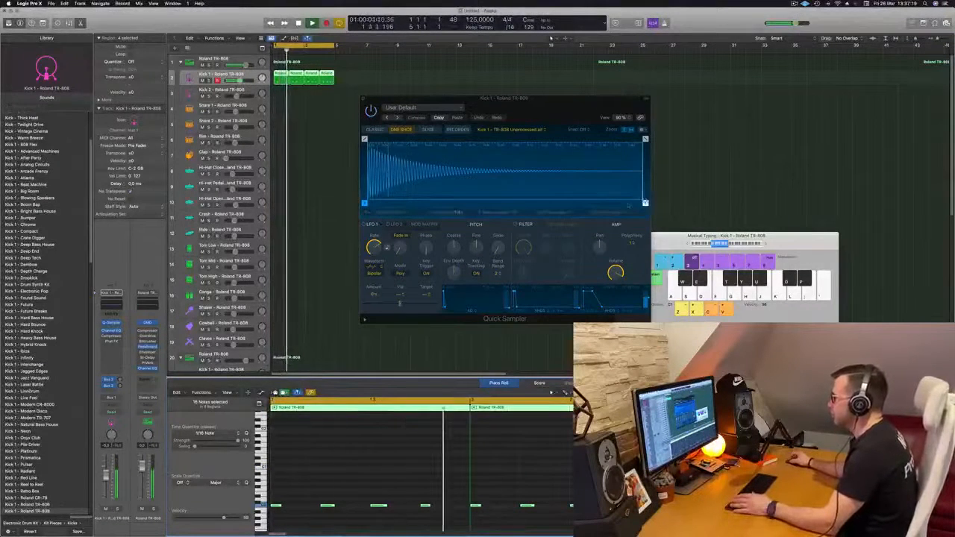
# Shorten the Kick 1 sample to end at about 0.62 s and give it a fade-out of about 0.41 s.
pyautogui.moveTo(645, 202); pyautogui.dragTo(478, 203)
pyautogui.moveTo(632, 140); pyautogui.dragTo(460, 140)
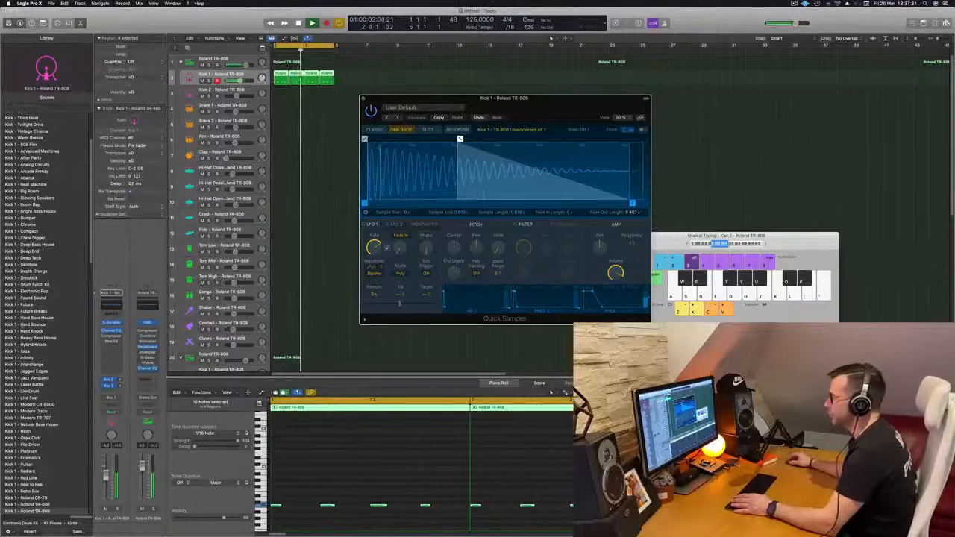
pyautogui.moveTo(364, 203)
pyautogui.mouseDown()
pyautogui.moveTo(378, 203)
pyautogui.moveTo(351, 208)
pyautogui.mouseUp()
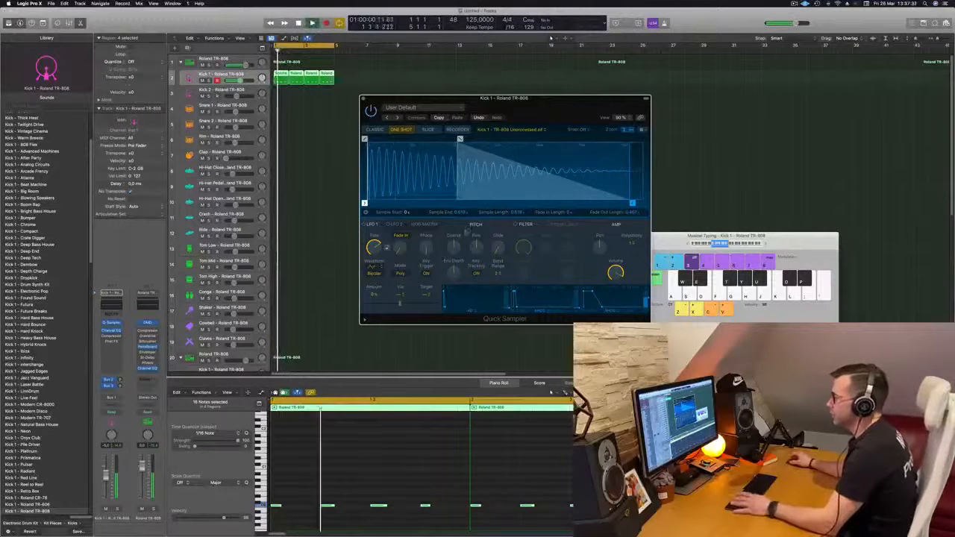
# Raise the Kick 1 sampler's coarse pitch slightly and set its polyphony to 1.
pyautogui.moveTo(453, 246); pyautogui.dragTo(457, 236)
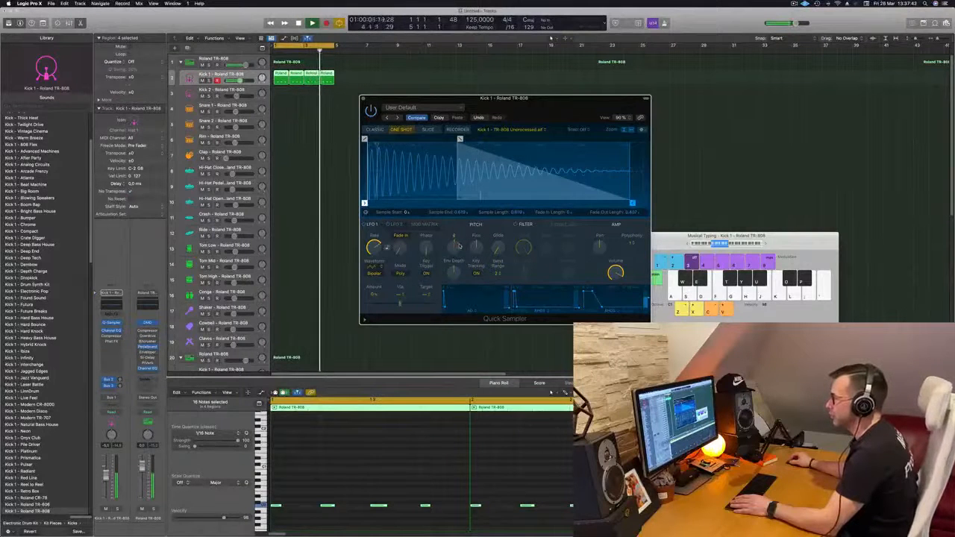
pyautogui.moveTo(460, 246); pyautogui.dragTo(461, 235)
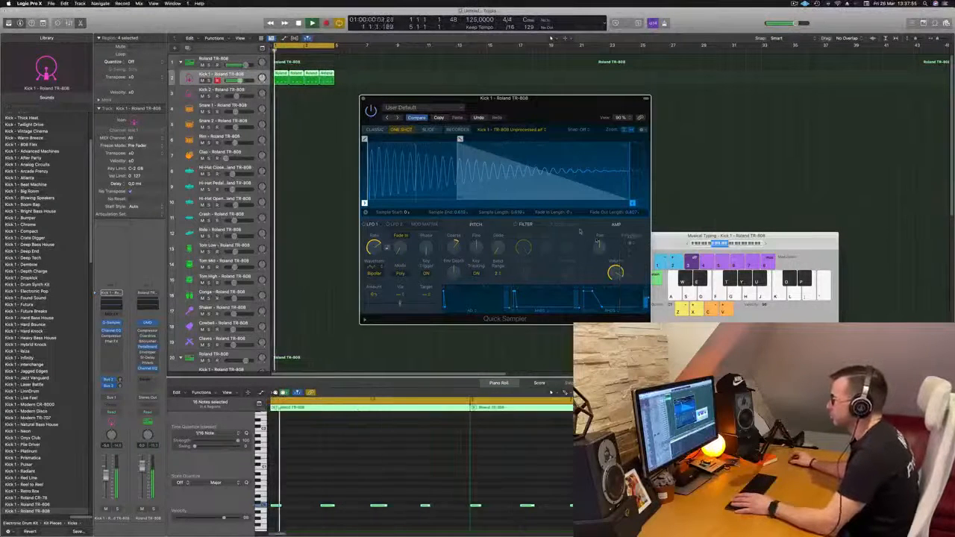
pyautogui.click(629, 243)
pyautogui.click(633, 270)
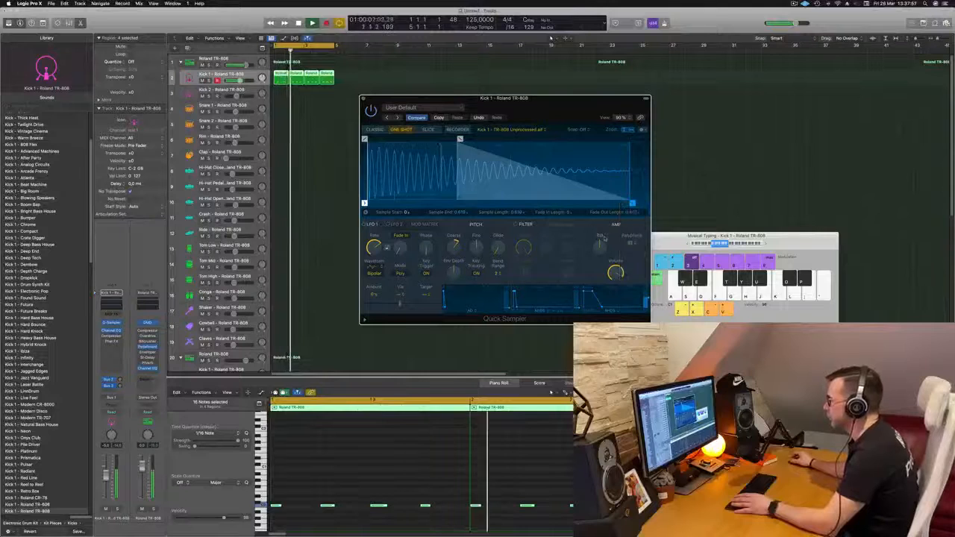
pyautogui.click(629, 243)
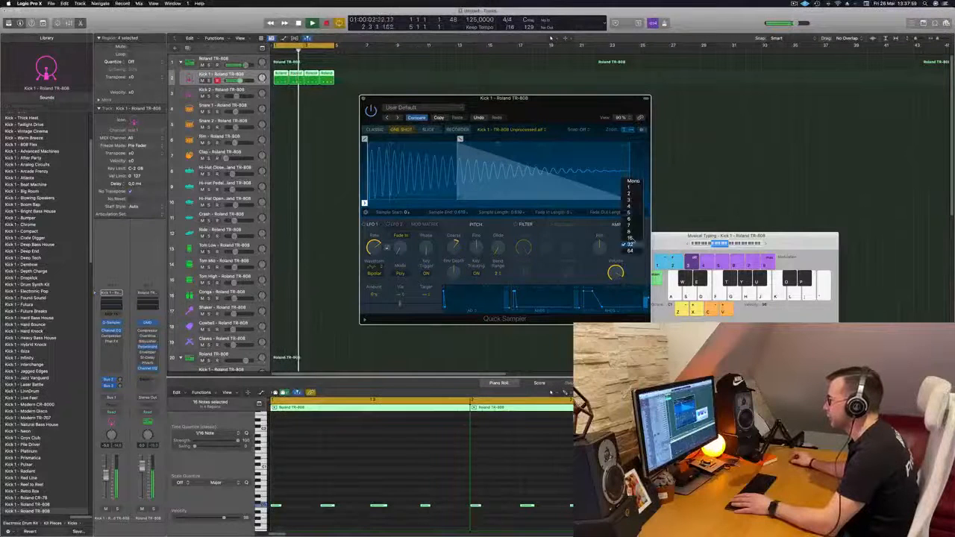
pyautogui.click(634, 187)
# Duplicate all the selected Kick 1 notes at a higher pitch and play the layered pattern.
pyautogui.moveTo(535, 113); pyautogui.dragTo(527, 107)
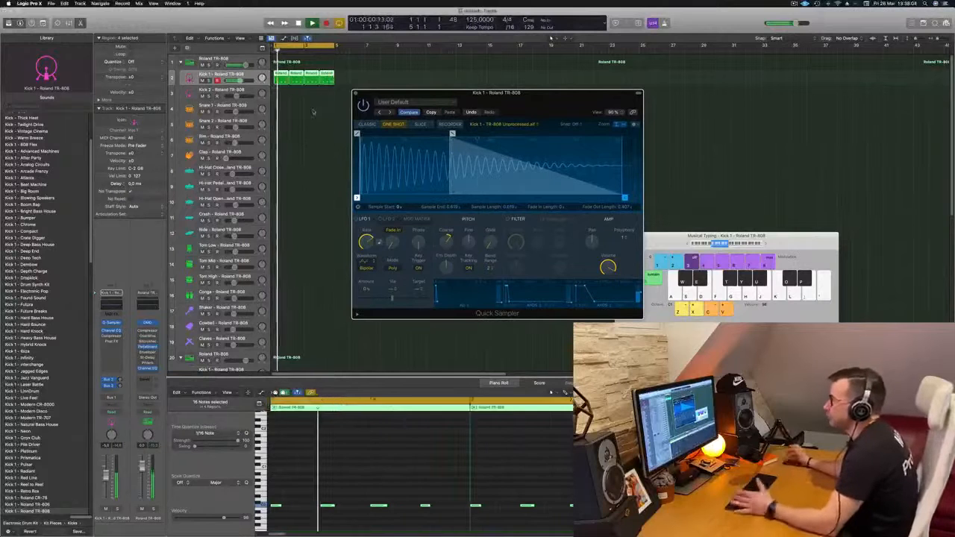
pyautogui.moveTo(552, 99); pyautogui.dragTo(515, 113)
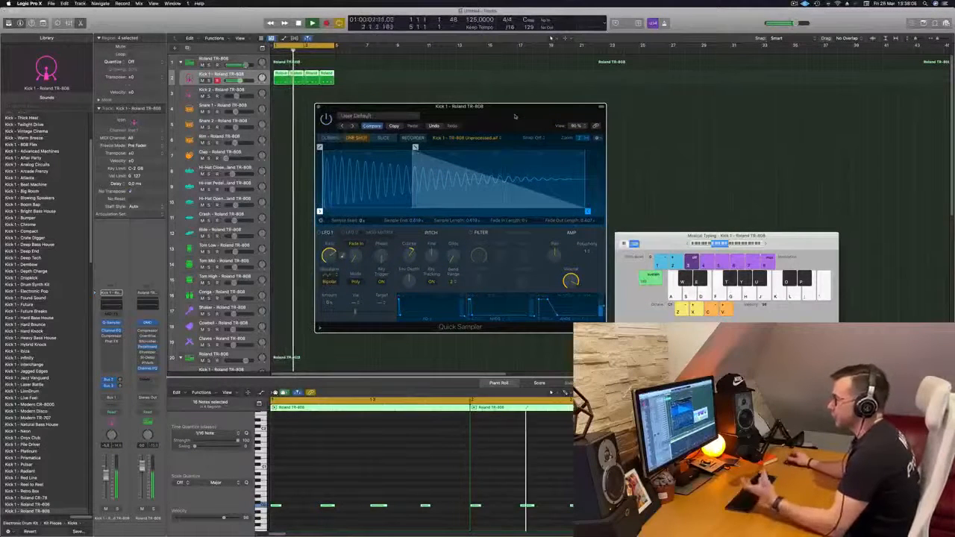
pyautogui.click(312, 496)
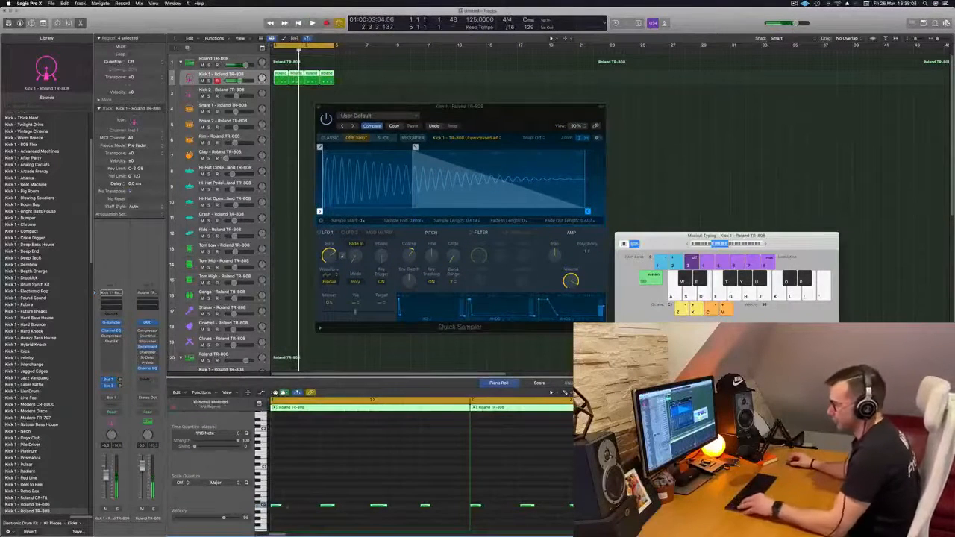
pyautogui.moveTo(276, 506); pyautogui.dragTo(274, 496)
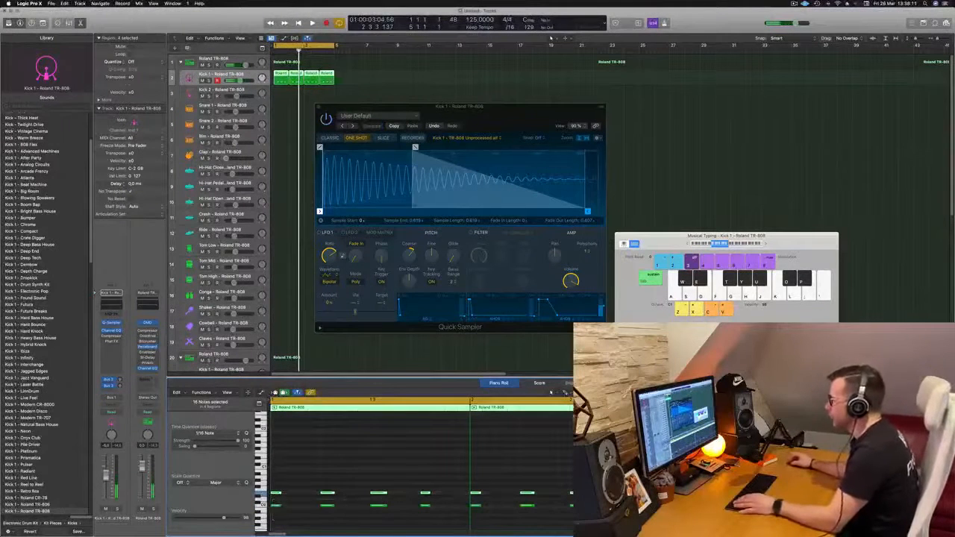
pyautogui.moveTo(510, 115); pyautogui.dragTo(604, 111)
pyautogui.press('space')
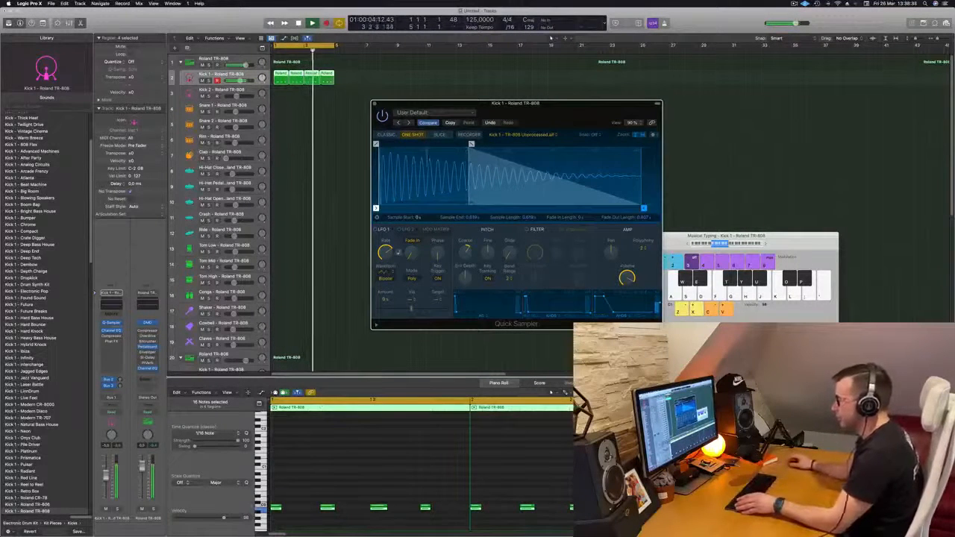
# Set the Kick 1 sampler's polyphony to 4 and close Quick Sampler.
pyautogui.click(642, 247)
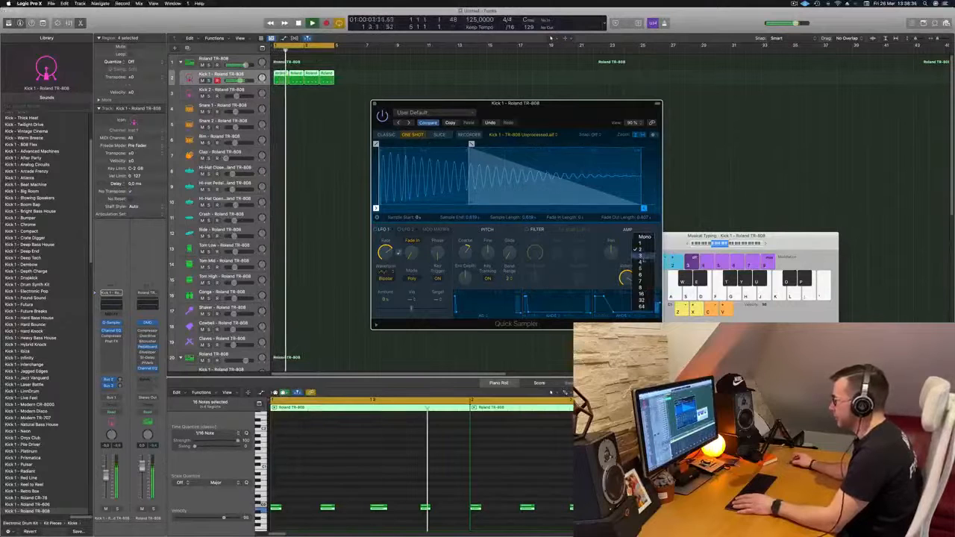
pyautogui.click(641, 262)
pyautogui.moveTo(477, 104); pyautogui.dragTo(414, 105)
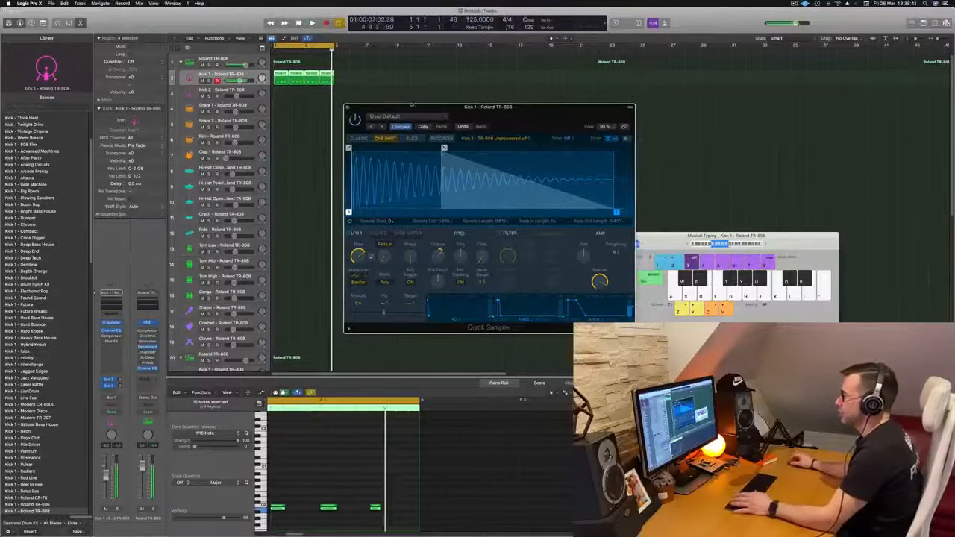
pyautogui.click(347, 109)
pyautogui.click(319, 119)
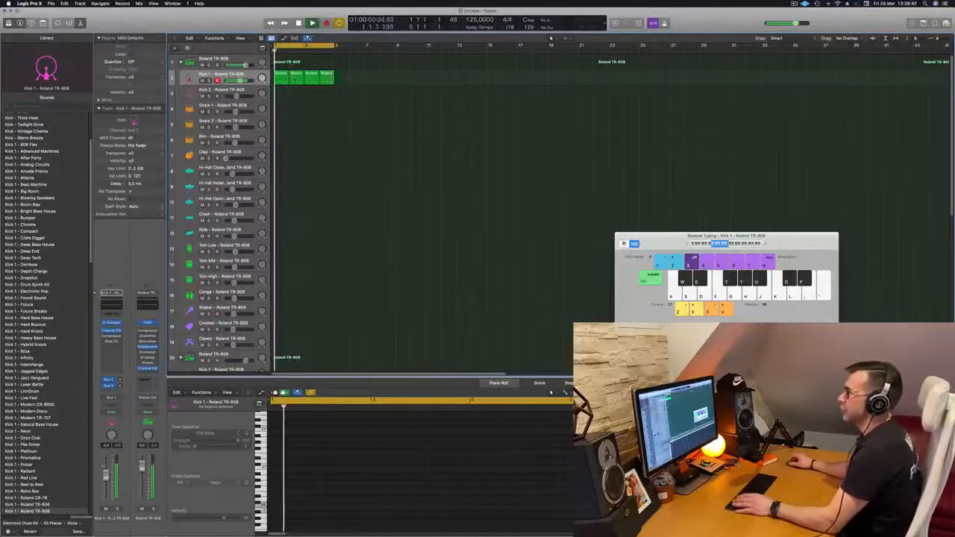
# Copy the first Kick 1 region to the Kick 2 track, keeping a single row of notes, and audition Kick 2 soloed.
pyautogui.click(282, 78)
pyautogui.moveTo(282, 78); pyautogui.dragTo(281, 91)
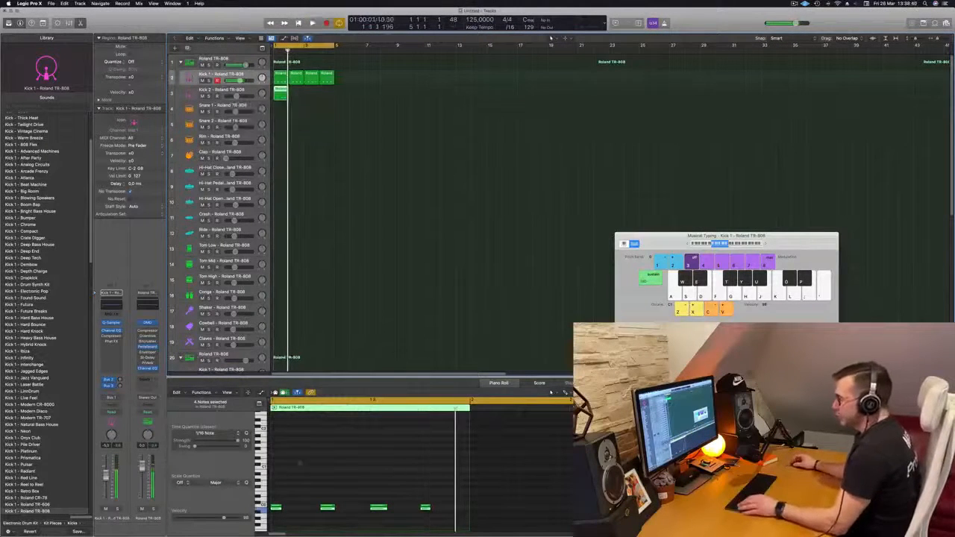
pyautogui.moveTo(273, 513); pyautogui.dragTo(430, 506)
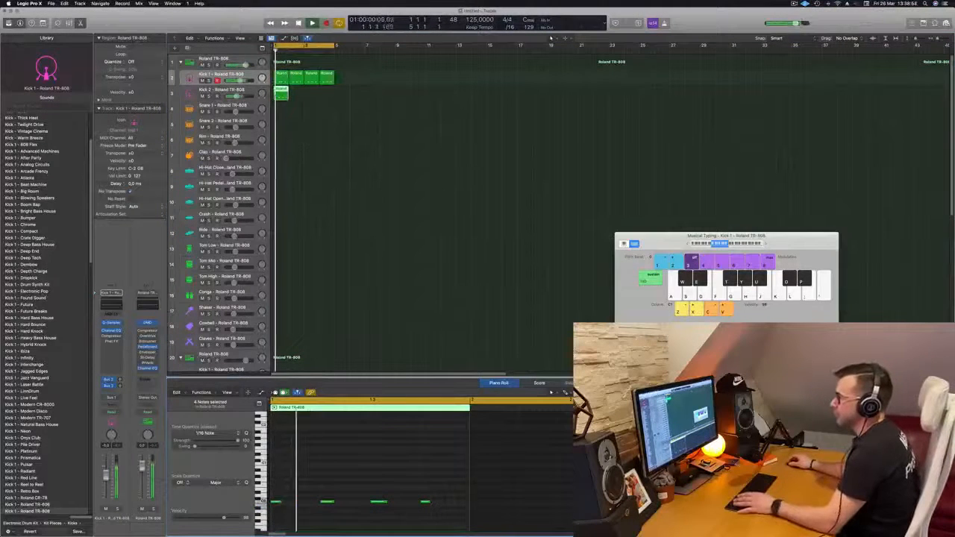
pyautogui.click(210, 97)
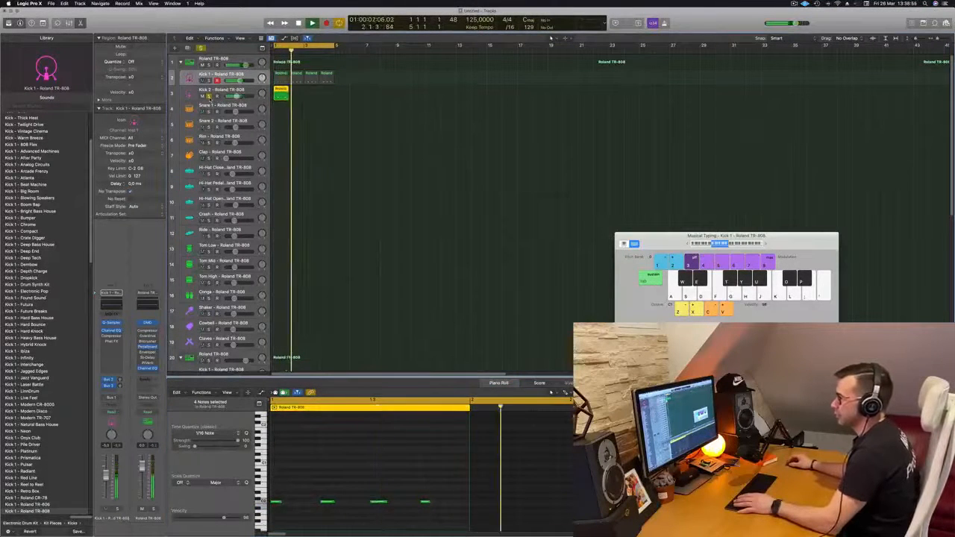
pyautogui.click(211, 75)
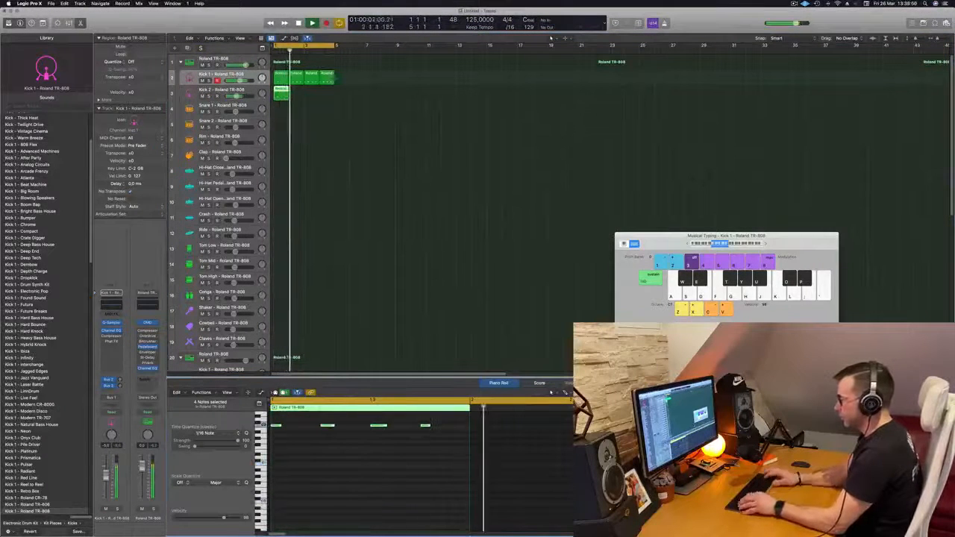
# Reduce the Kick 2 region to a single note on the half beat after beat 4.
pyautogui.scroll(2, 405, 421)
pyautogui.press('space')
pyautogui.moveTo(402, 438); pyautogui.dragTo(263, 477)
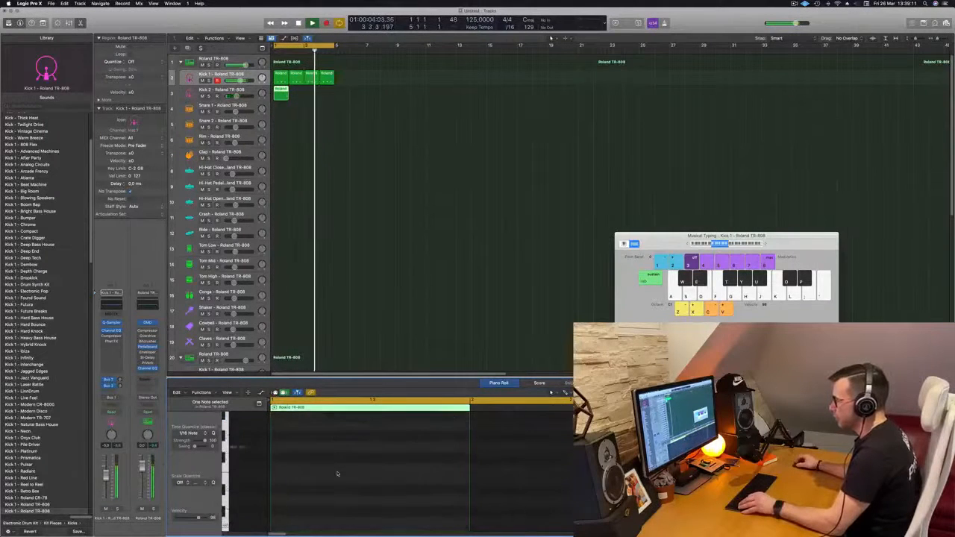
pyautogui.scroll(5, 338, 474)
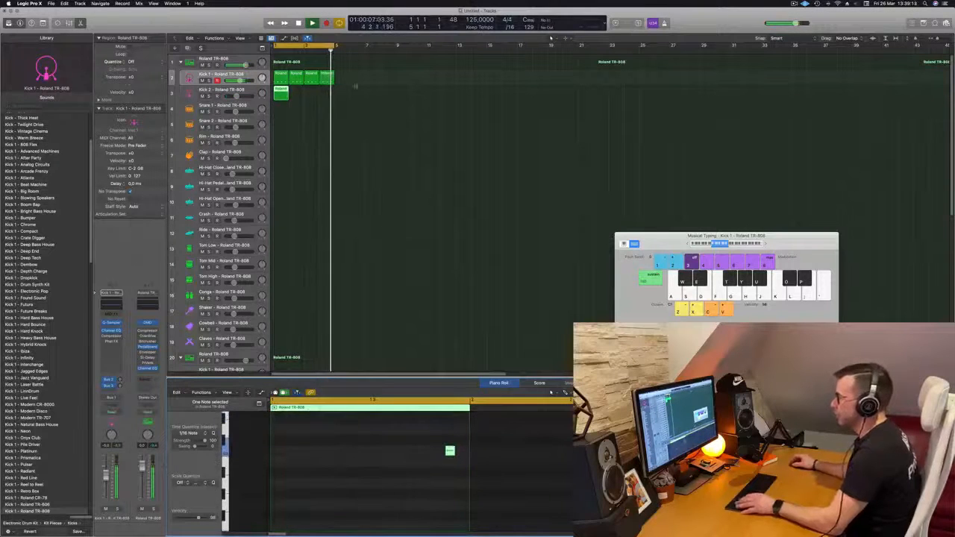
# Repeat the one-bar Kick 2 region across bars 1 to 4 and play the combined kicks.
pyautogui.keyDown('shift'); pyautogui.click(282, 90); pyautogui.keyUp('shift')
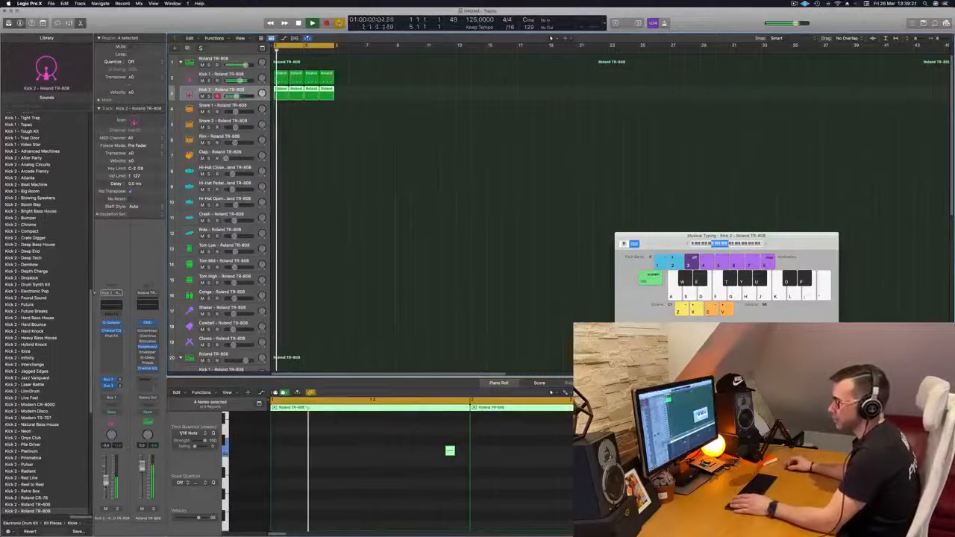
pyautogui.press('k')
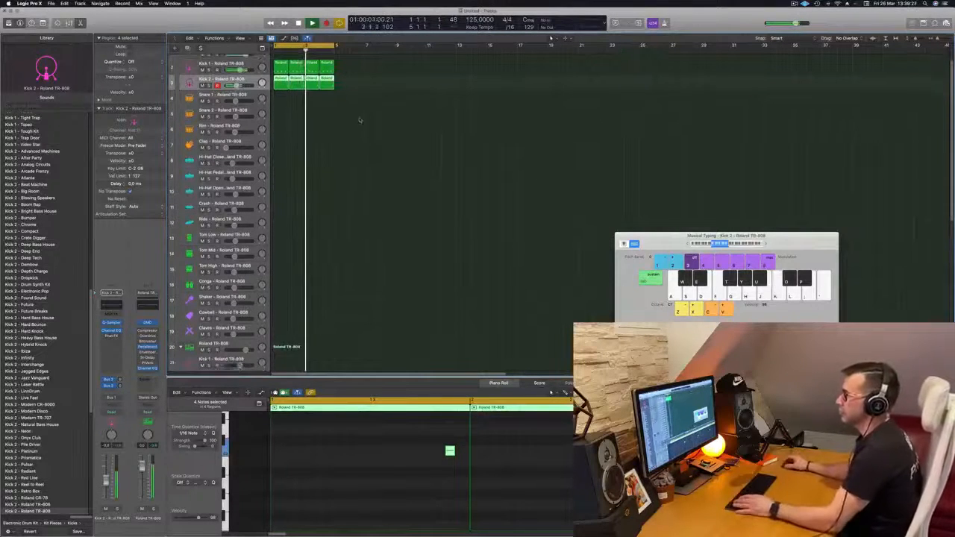
pyautogui.press('space')
# Copy the first Kick 1 region to the Snare 1 track and keep only one row of notes on beats 2 and 4.
pyautogui.moveTo(281, 91); pyautogui.dragTo(282, 113)
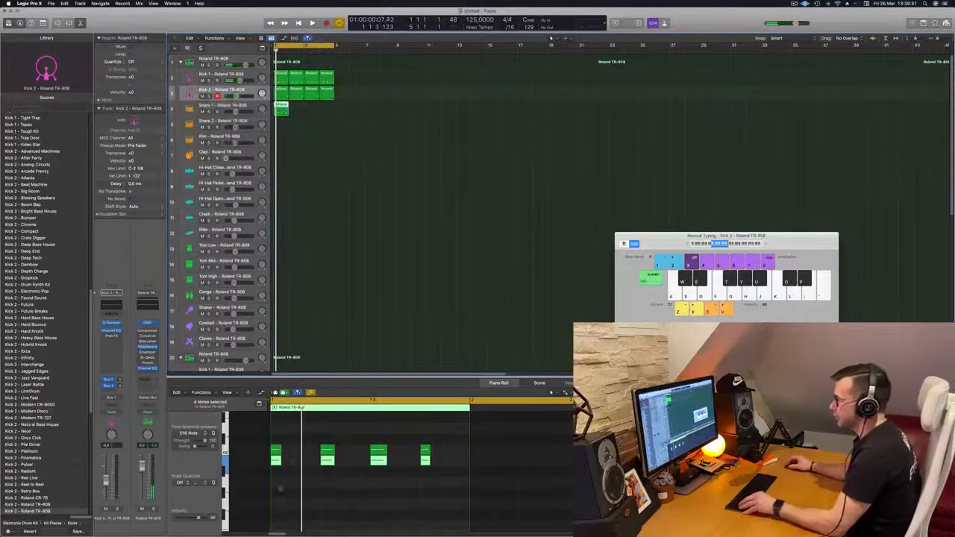
pyautogui.moveTo(279, 487); pyautogui.dragTo(310, 442)
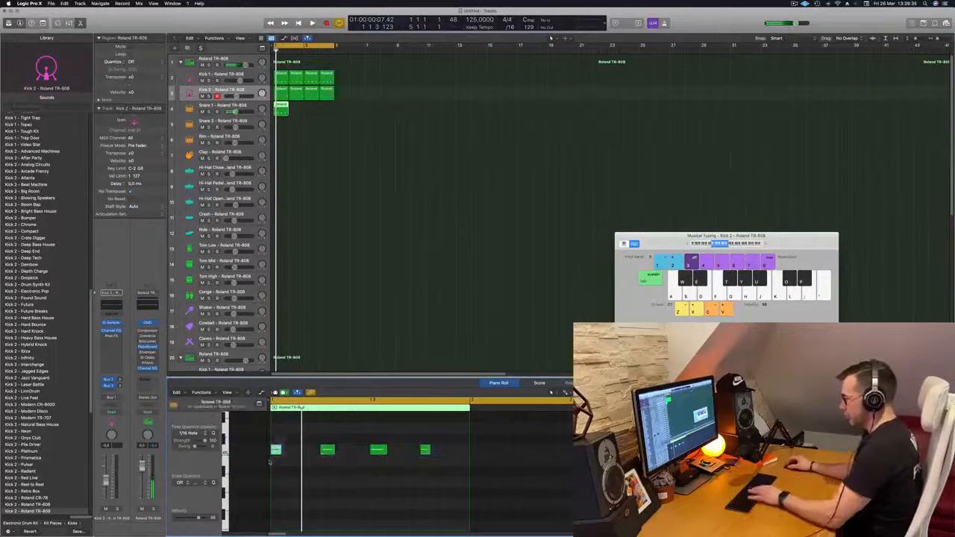
pyautogui.moveTo(321, 435); pyautogui.dragTo(454, 498)
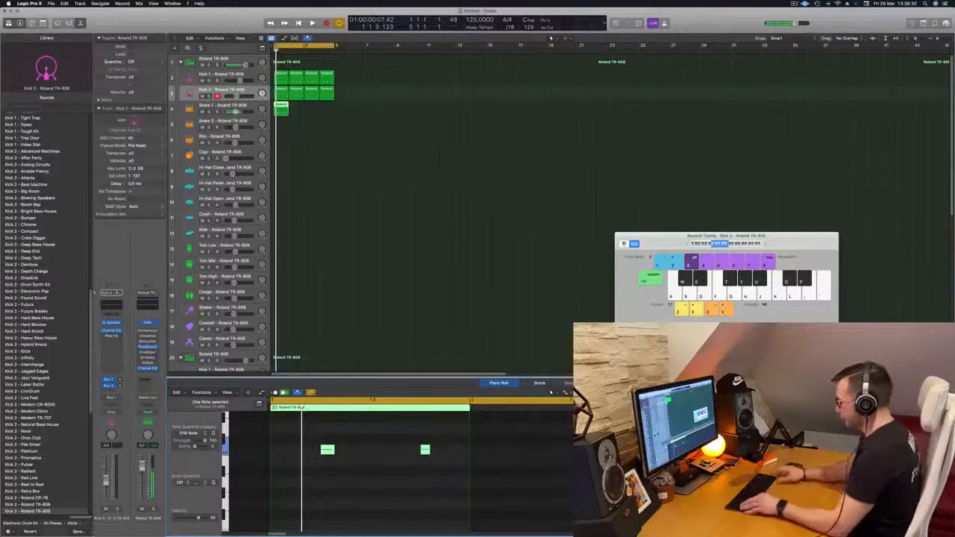
pyautogui.press('space')
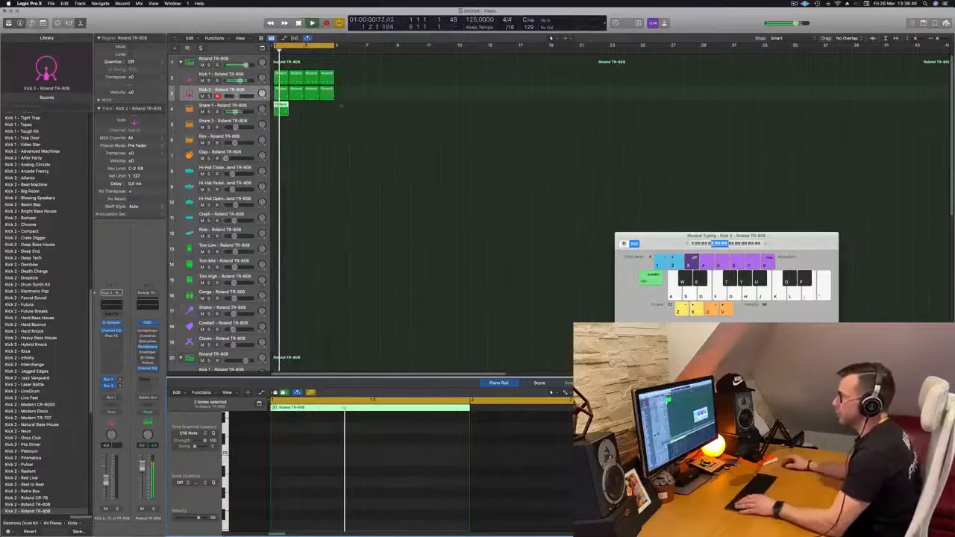
# Repeat the Snare 1 region across bars 1 to 4, play the beat and select all the Snare 1 regions.
pyautogui.press('Down')
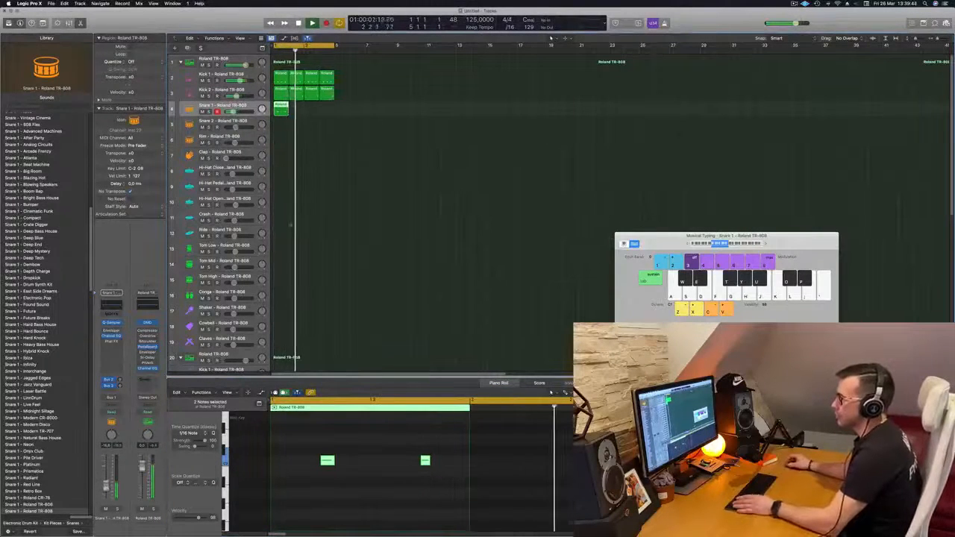
pyautogui.moveTo(282, 110); pyautogui.dragTo(317, 112)
pyautogui.press('space')
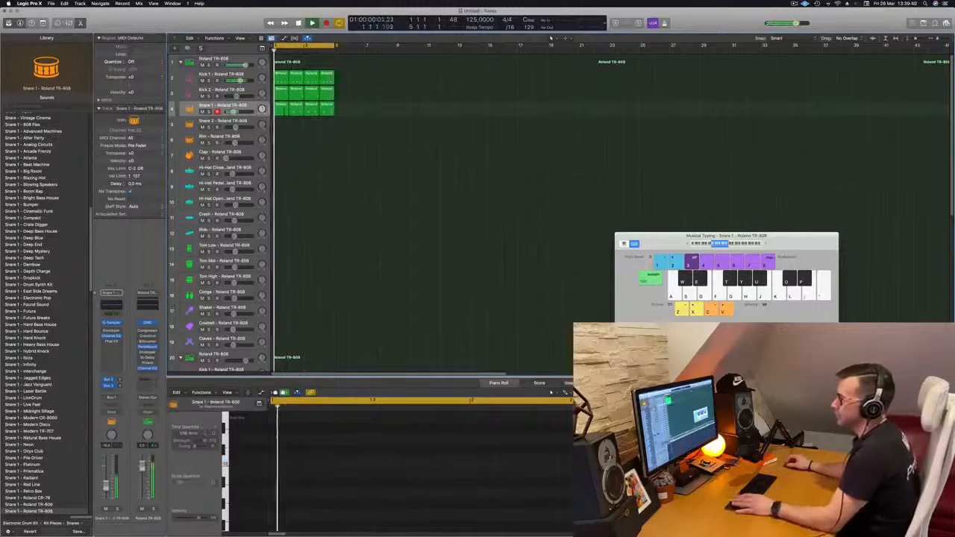
pyautogui.click(247, 109)
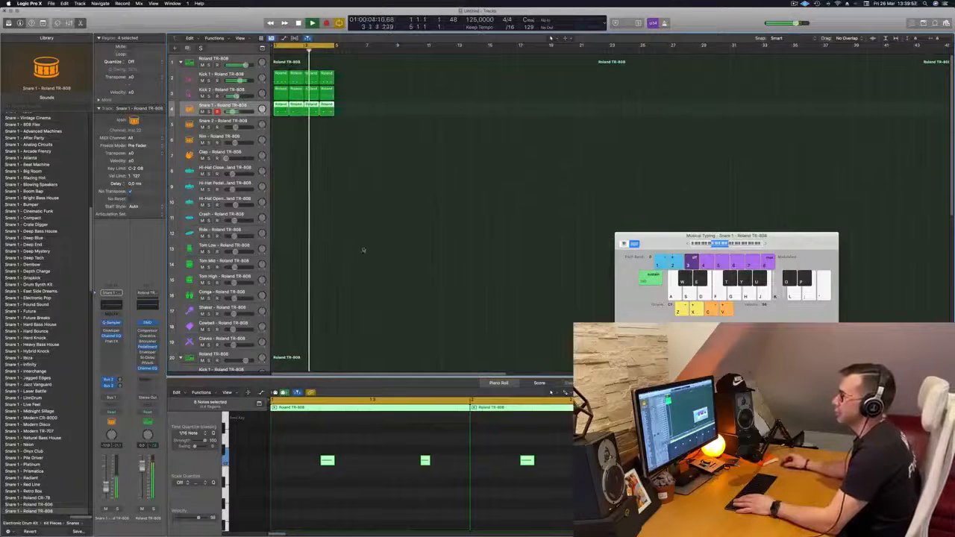
# Move the first Snare 1 region to the Snare 2 track and shift its two notes half a beat earlier.
pyautogui.press('space')
pyautogui.press('space')
pyautogui.click(289, 121)
pyautogui.press('space')
pyautogui.click(282, 105)
pyautogui.moveTo(309, 429); pyautogui.dragTo(461, 506)
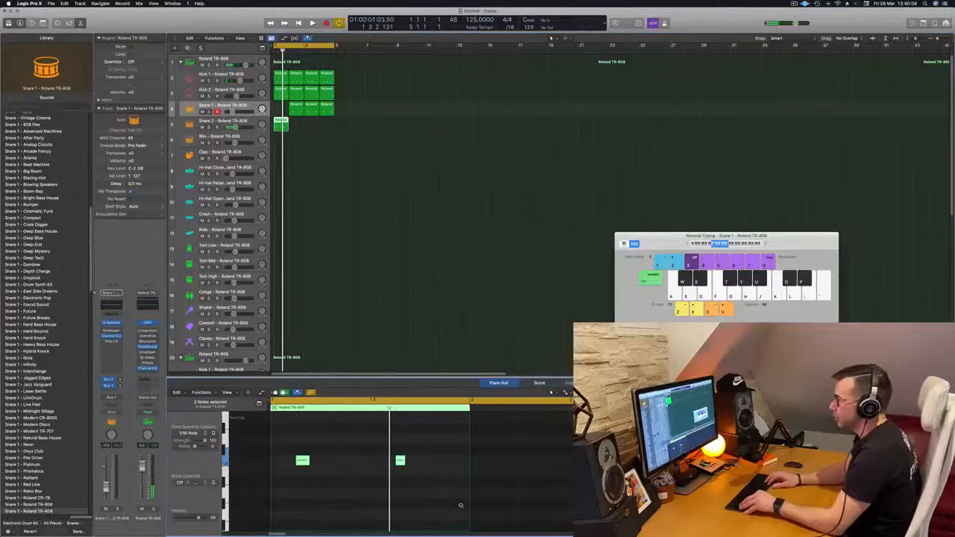
pyautogui.press('space')
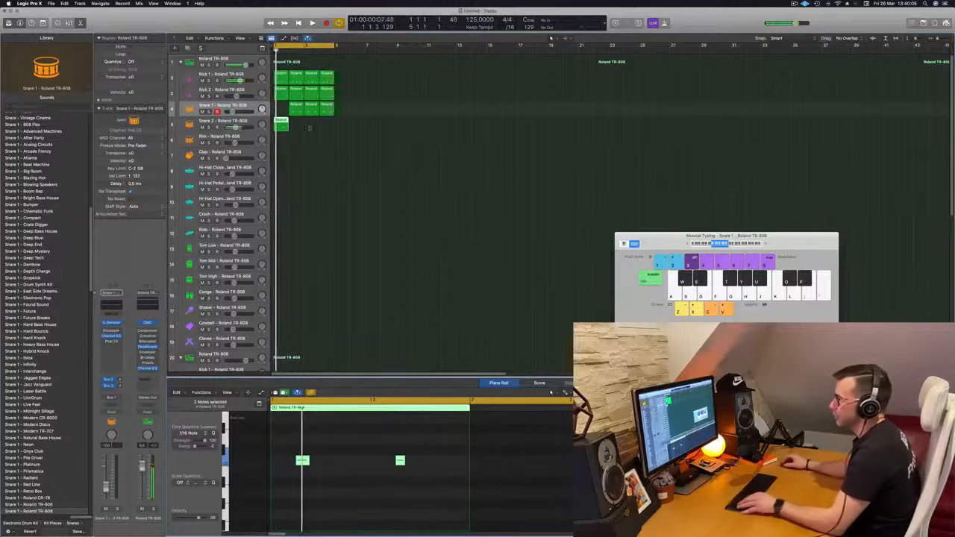
# Copy the bar 2 Snare 1 region back into bar 1 and move the Snare 2 region to the Rim track.
pyautogui.click(295, 106)
pyautogui.moveTo(295, 106); pyautogui.dragTo(281, 139)
pyautogui.click(280, 123)
pyautogui.press('space')
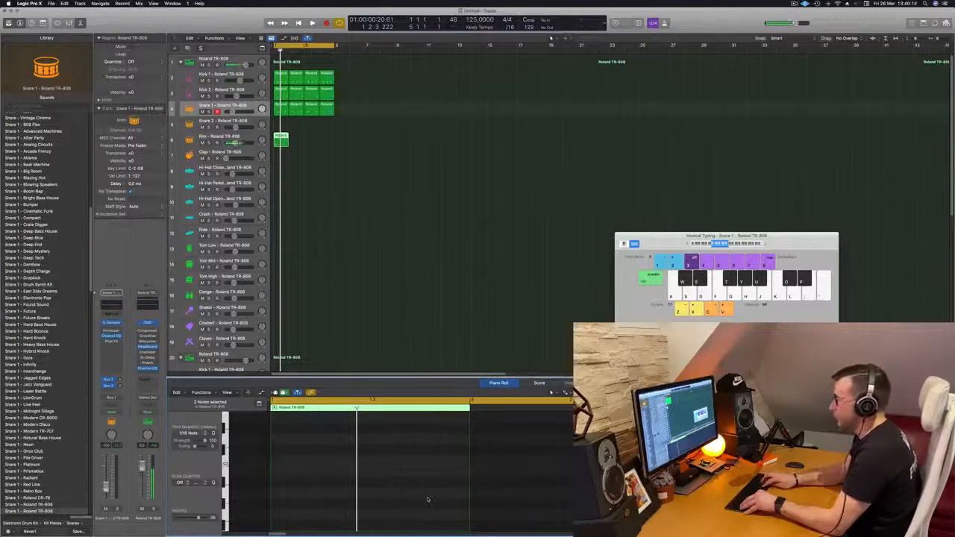
# Duplicate the two notes in the Rim region slightly after the originals, making a four-note pattern.
pyautogui.press('space')
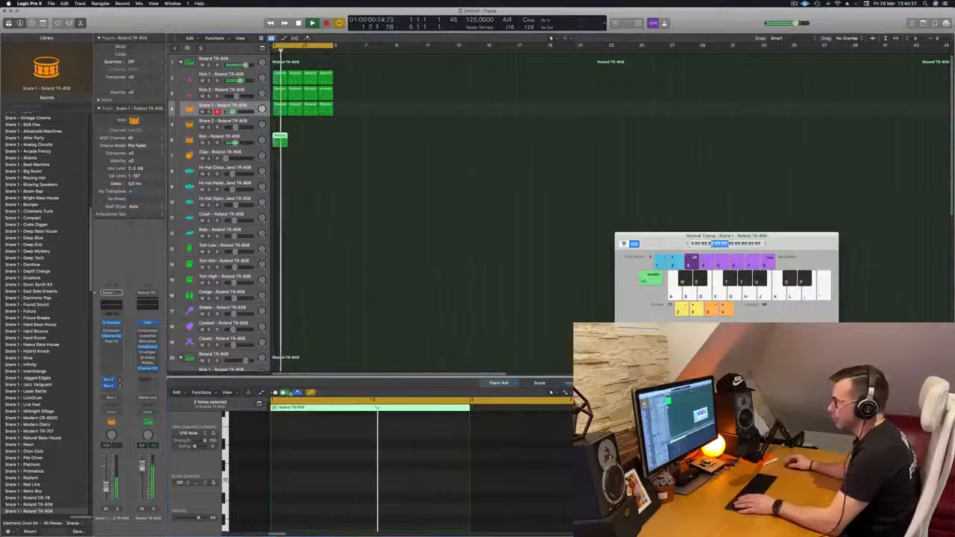
pyautogui.moveTo(511, 526); pyautogui.dragTo(334, 493)
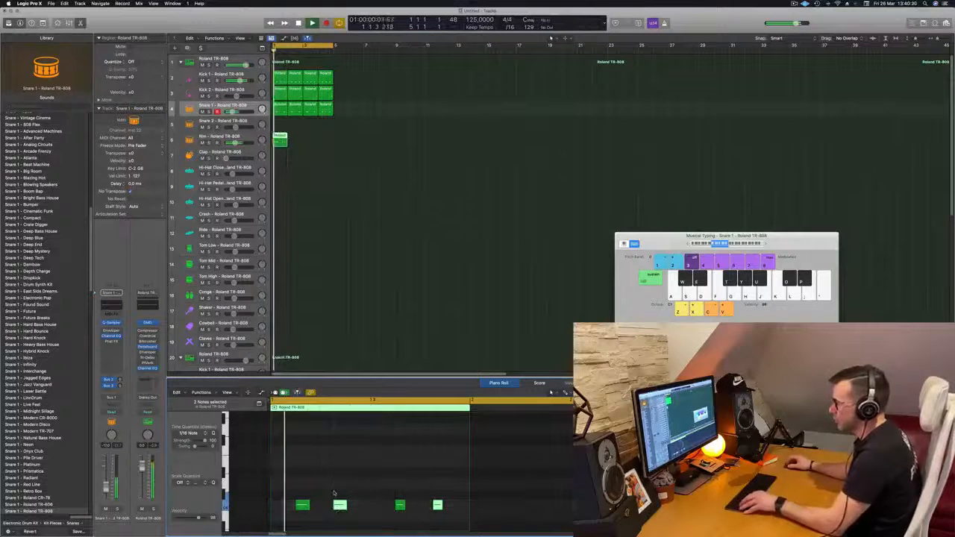
pyautogui.scroll(-1, 337, 492)
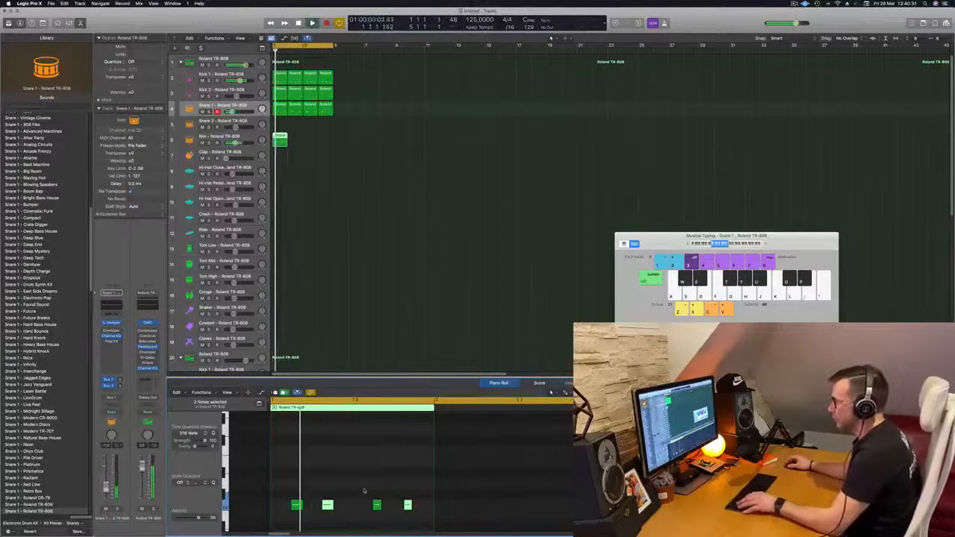
pyautogui.scroll(-2, 337, 477)
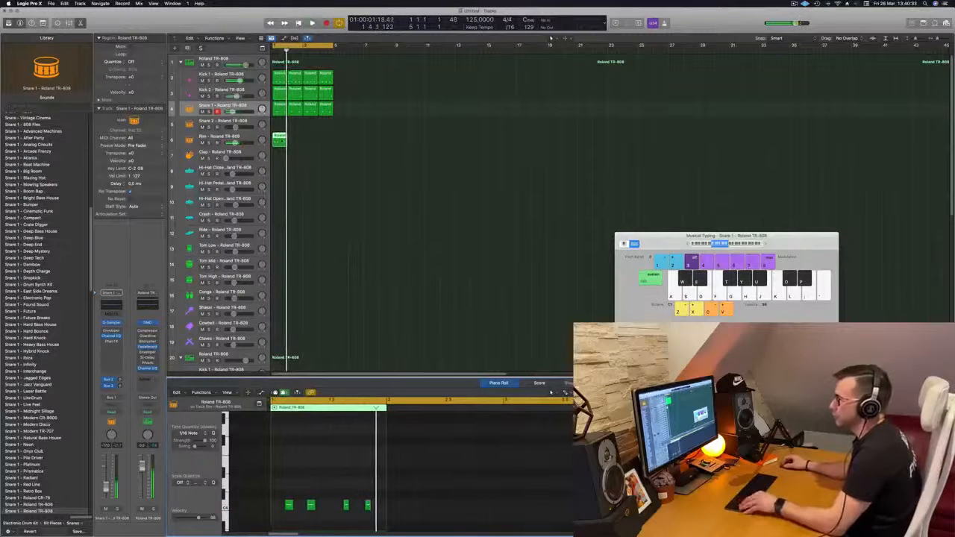
# Repeat the one-bar Rim region across bars 1 to 4 and play the beat with the Rim track selected.
pyautogui.moveTo(297, 143); pyautogui.dragTo(311, 143)
pyautogui.click(297, 176)
pyautogui.click(224, 137)
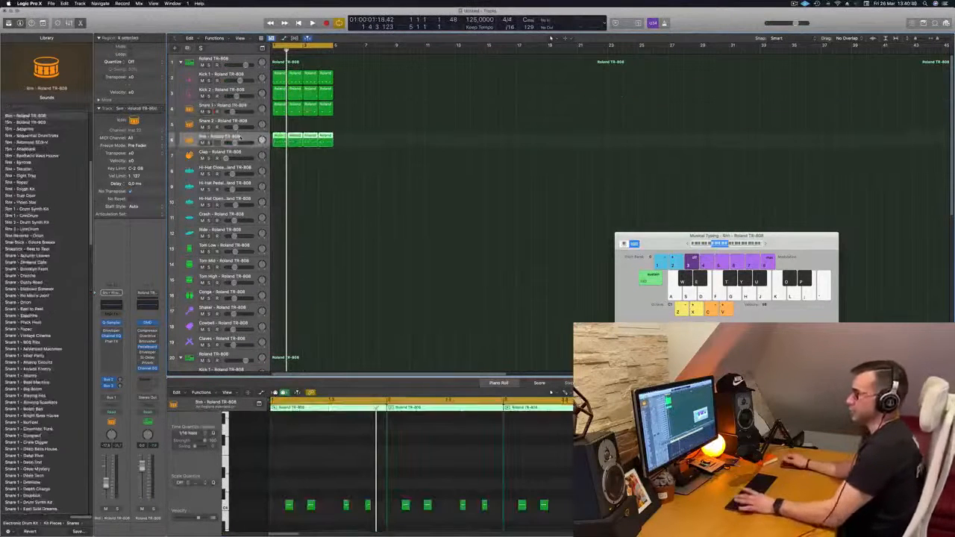
pyautogui.press('space')
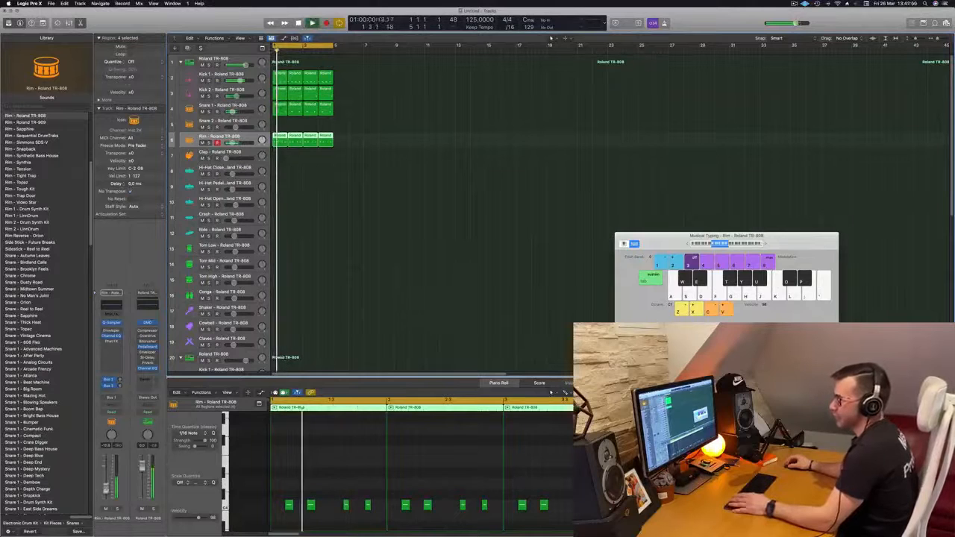
pyautogui.click(369, 203)
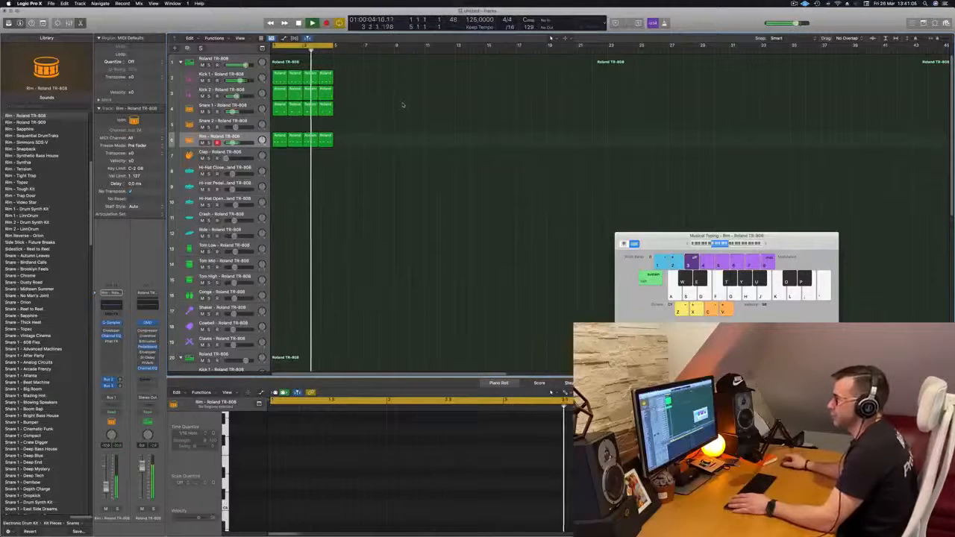
# Copy the first Kick 1 region to the closed Hi-Hat track and keep one row of four off-beat notes.
pyautogui.scroll(-2, 394, 157)
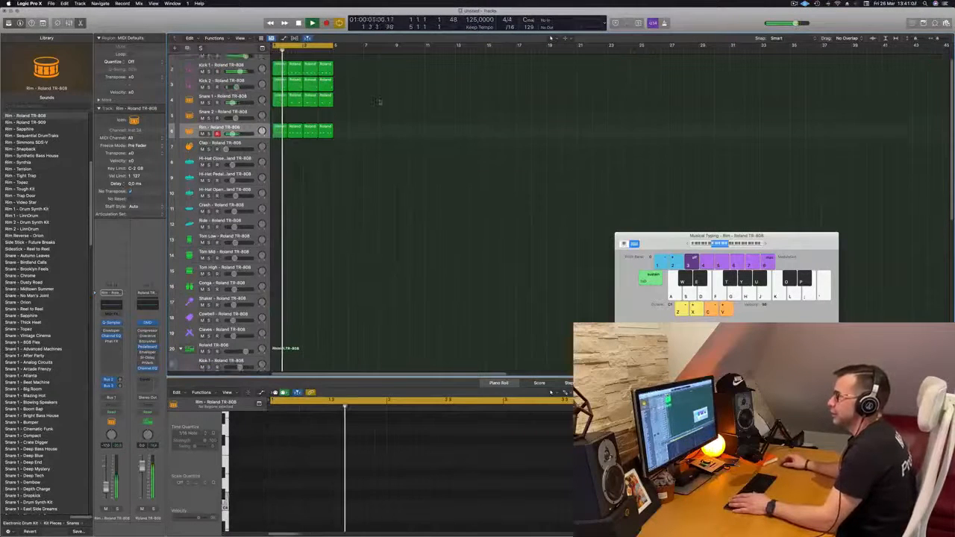
pyautogui.scroll(1, 393, 163)
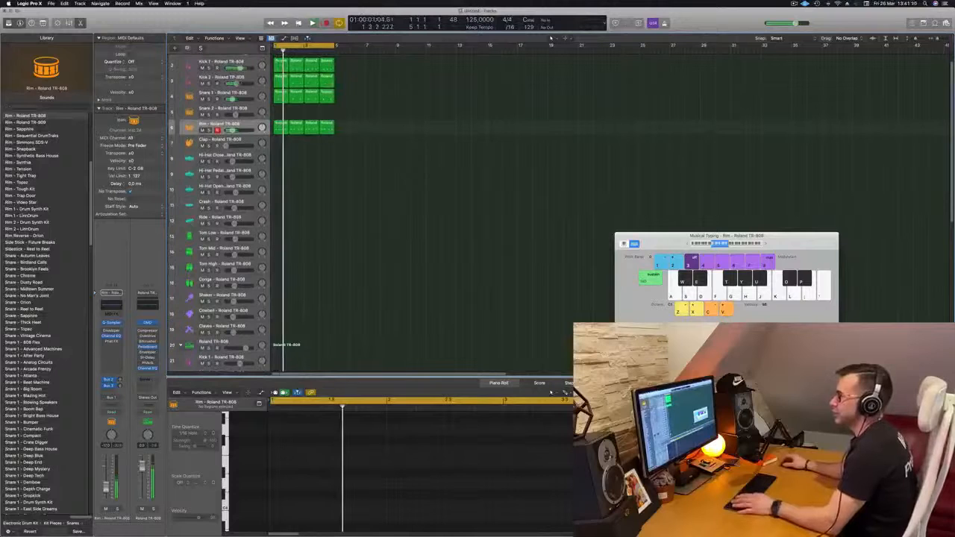
pyautogui.moveTo(282, 66); pyautogui.dragTo(282, 158)
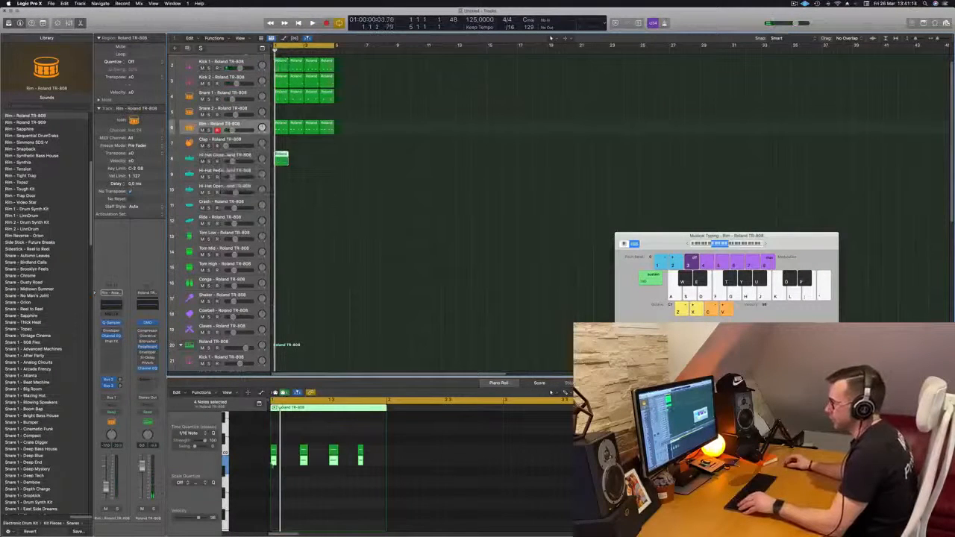
pyautogui.click(284, 479)
pyautogui.press('super+a')
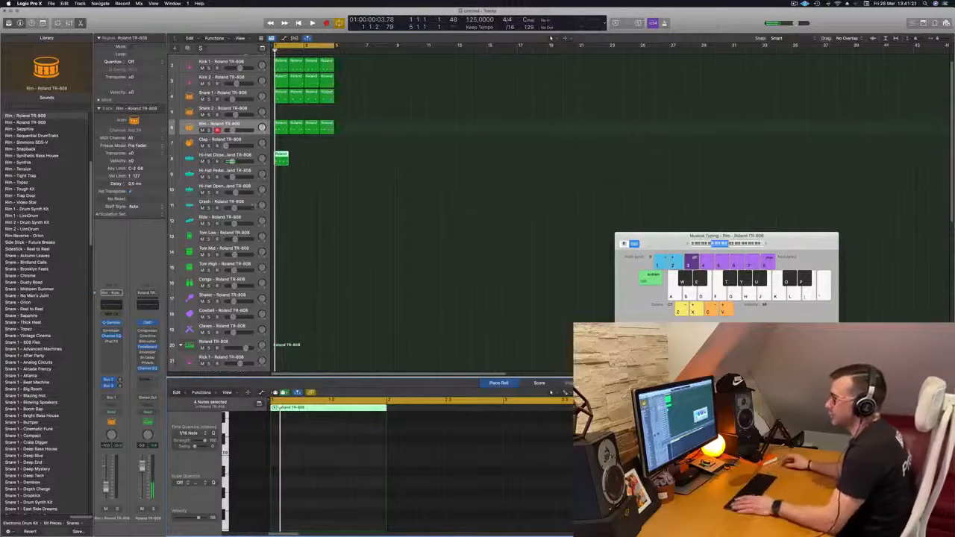
# Repeat the closed Hi-Hat region across bars 1 to 4 and play the full beat.
pyautogui.moveTo(280, 157); pyautogui.dragTo(313, 162)
pyautogui.press('cmd+Right')
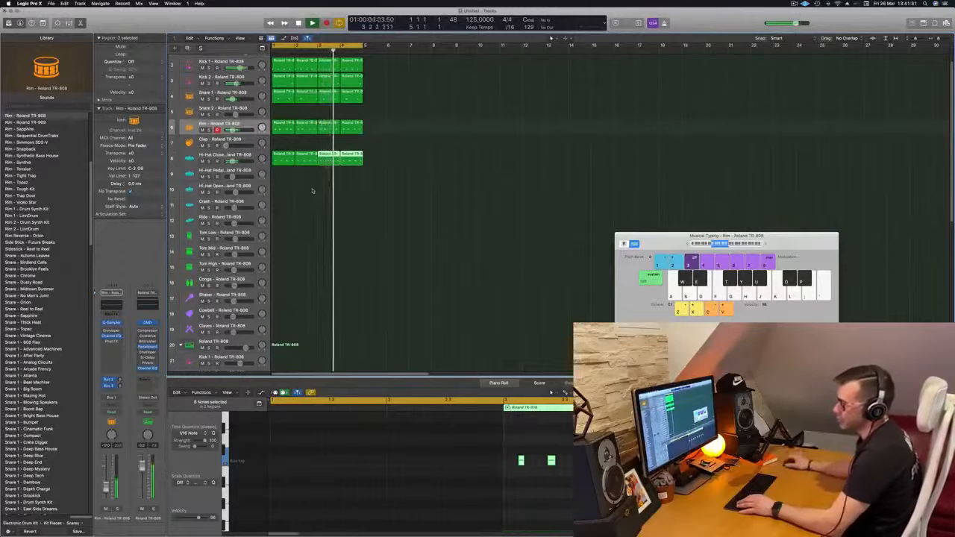
pyautogui.scroll(-1, 311, 195)
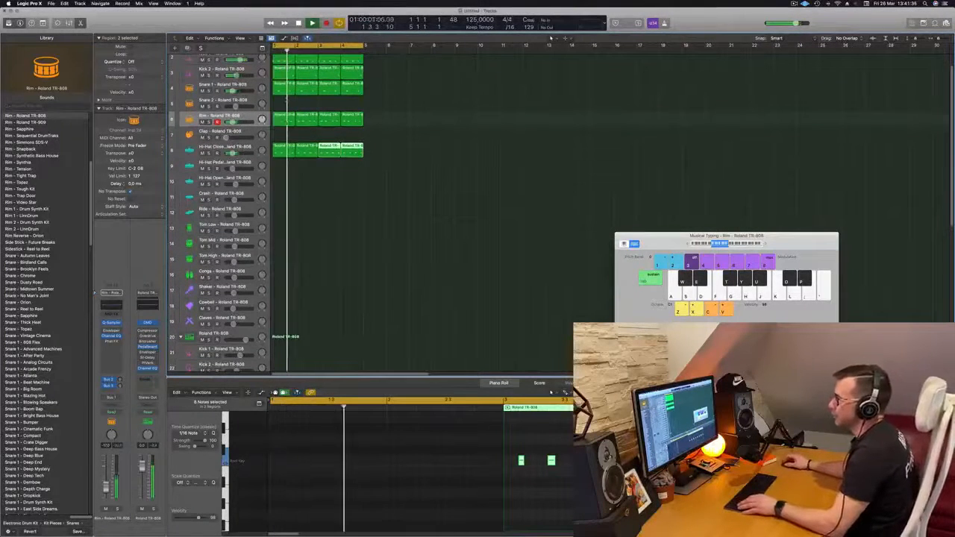
pyautogui.moveTo(283, 120); pyautogui.dragTo(286, 308)
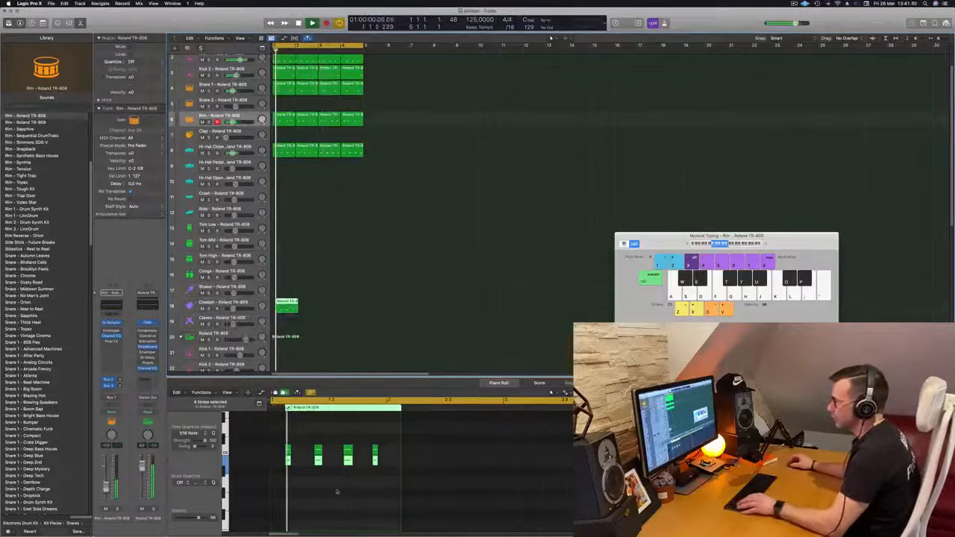
pyautogui.press('Delete')
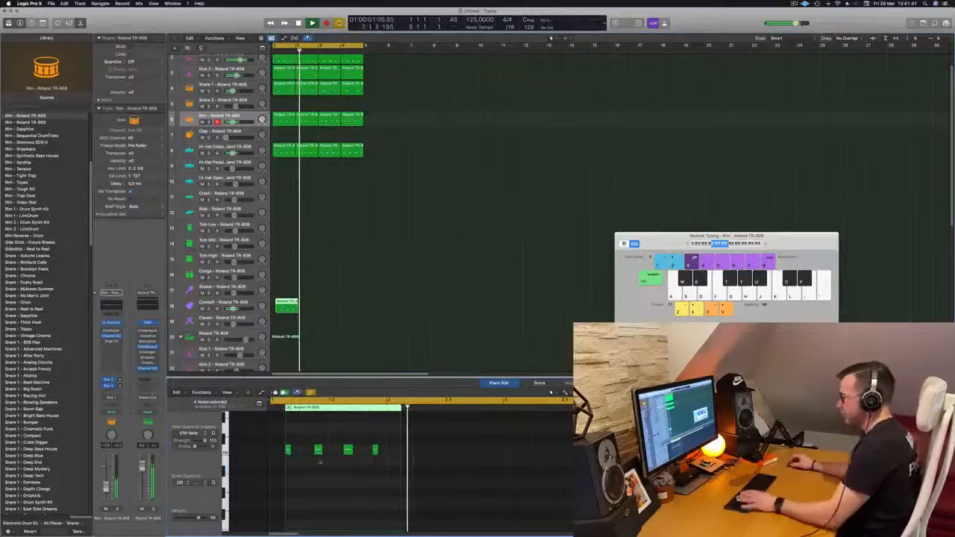
pyautogui.moveTo(384, 440); pyautogui.dragTo(270, 468)
pyautogui.click(301, 432)
pyautogui.moveTo(382, 438); pyautogui.dragTo(275, 457)
pyautogui.press('Delete')
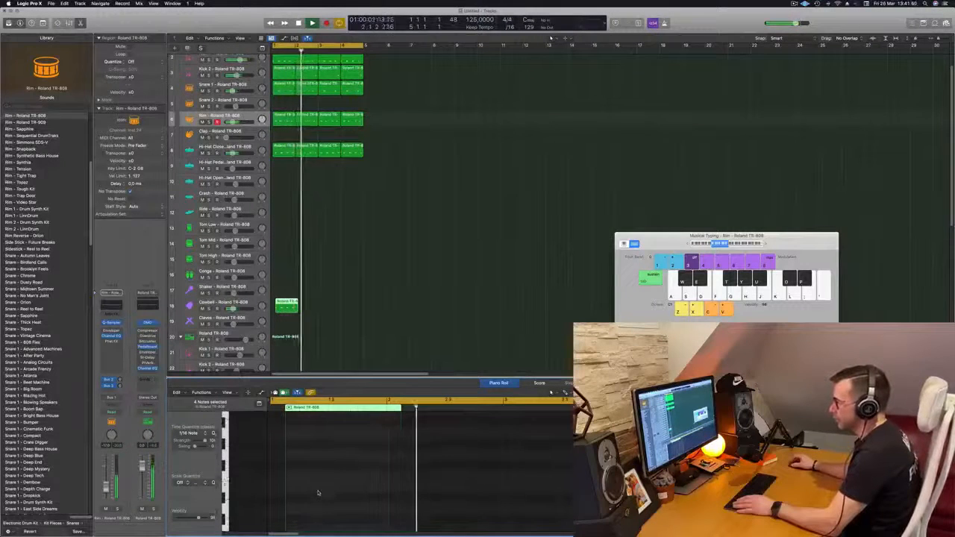
pyautogui.click(291, 306)
pyautogui.press('Delete')
# Play the beat, select the Cowbell track and try out melody notes over the loop with Musical Typing.
pyautogui.press('space')
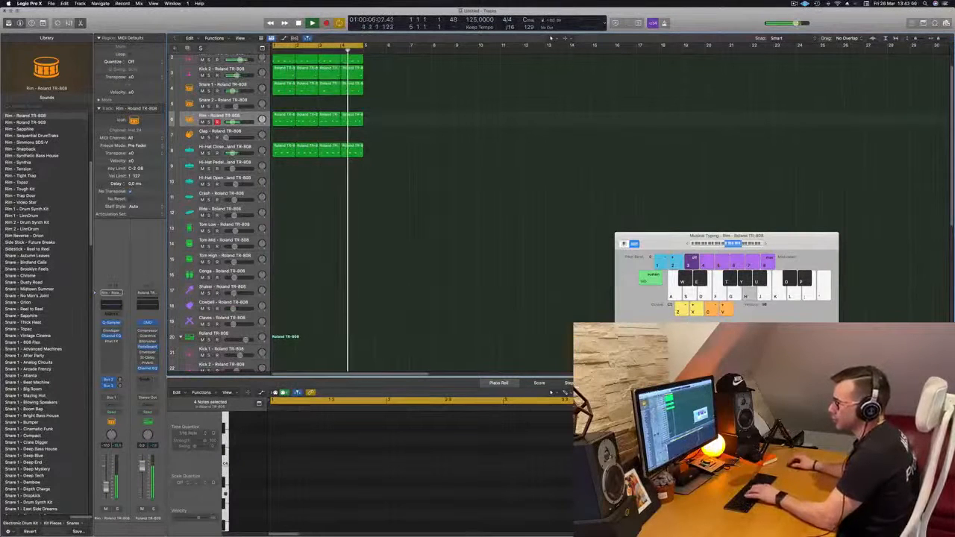
pyautogui.click(208, 303)
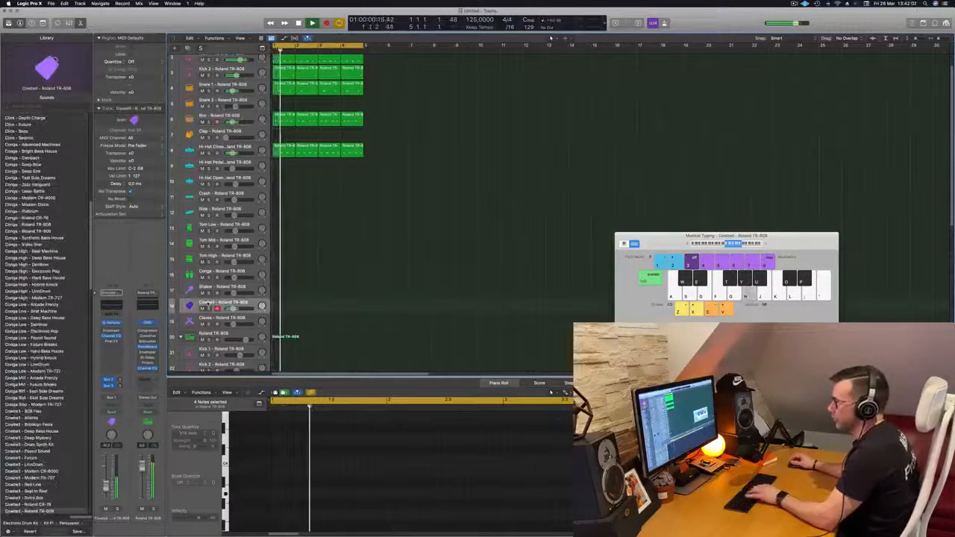
pyautogui.press('f')
pyautogui.press('g')
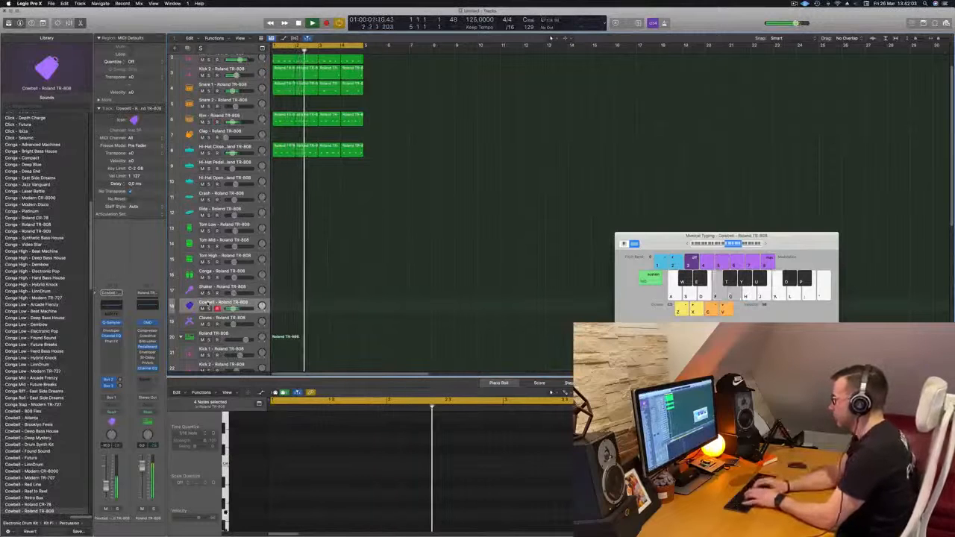
pyautogui.press('f')
pyautogui.press('f')
pyautogui.press('f')
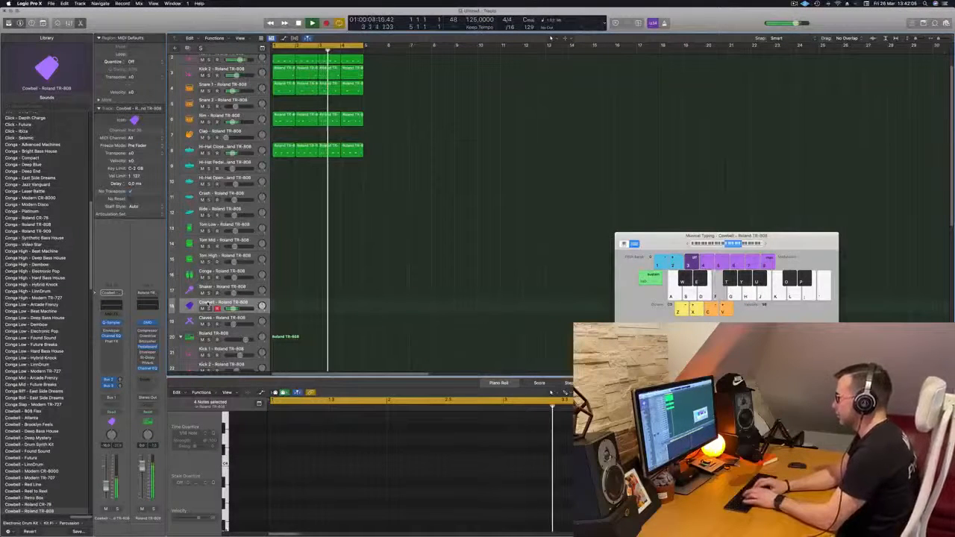
pyautogui.press('j')
pyautogui.press('j')
pyautogui.press('f')
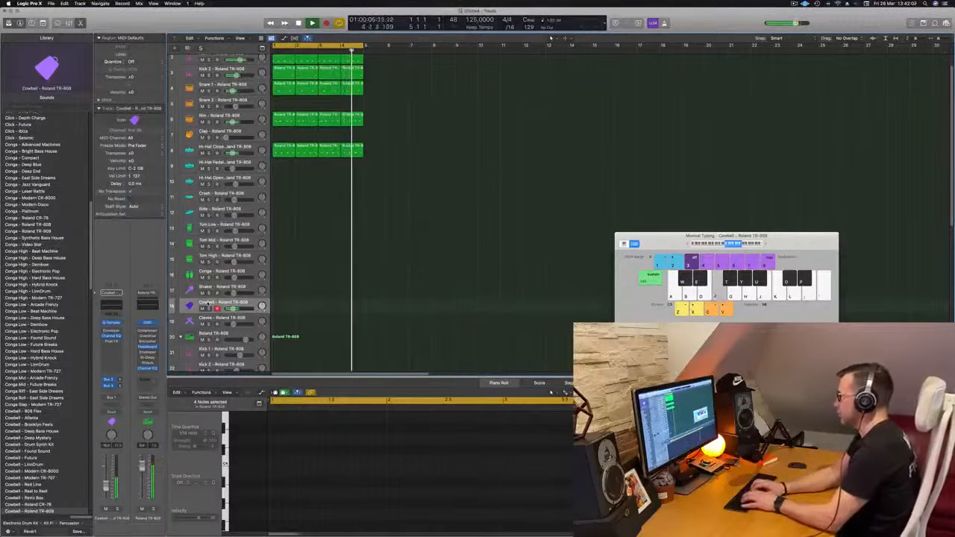
pyautogui.press('g')
pyautogui.press('g')
pyautogui.press('s')
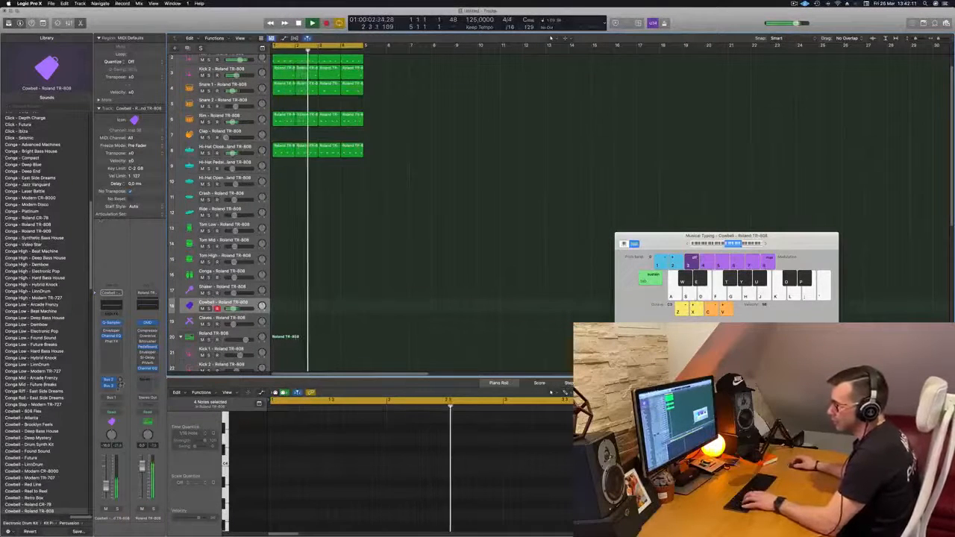
# Adjust the Cowbell track's reverb and delay sends while trying out notes over the loop.
pyautogui.press('f')
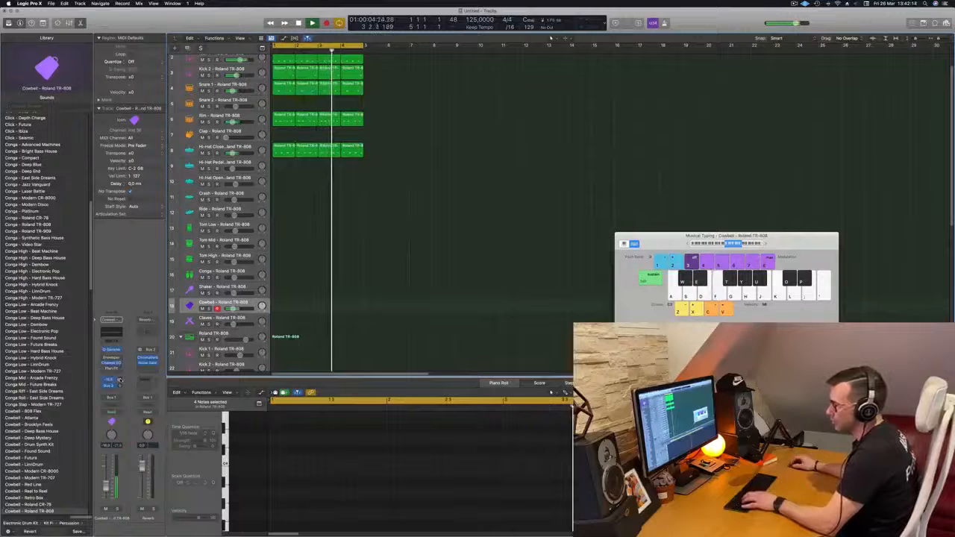
pyautogui.press('f')
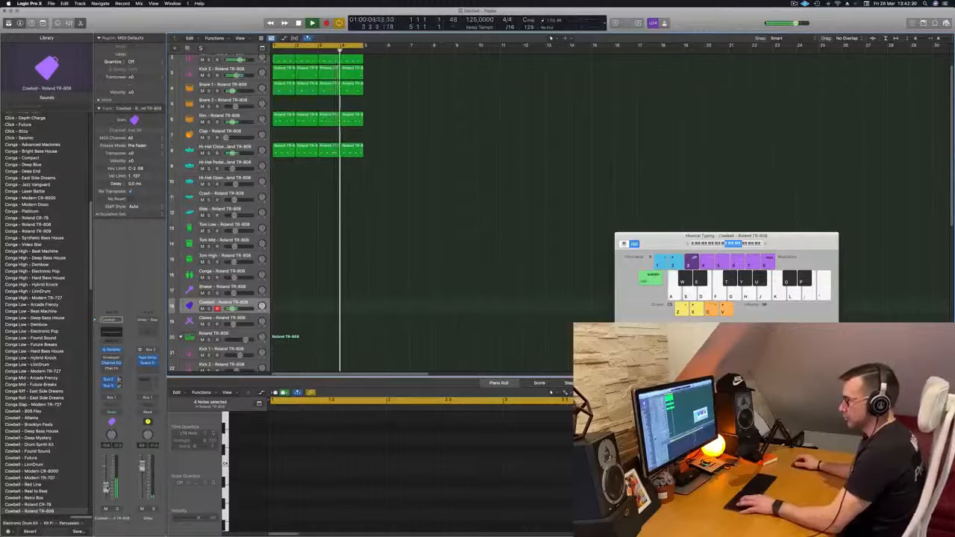
pyautogui.press('s')
pyautogui.press('a')
pyautogui.press('k')
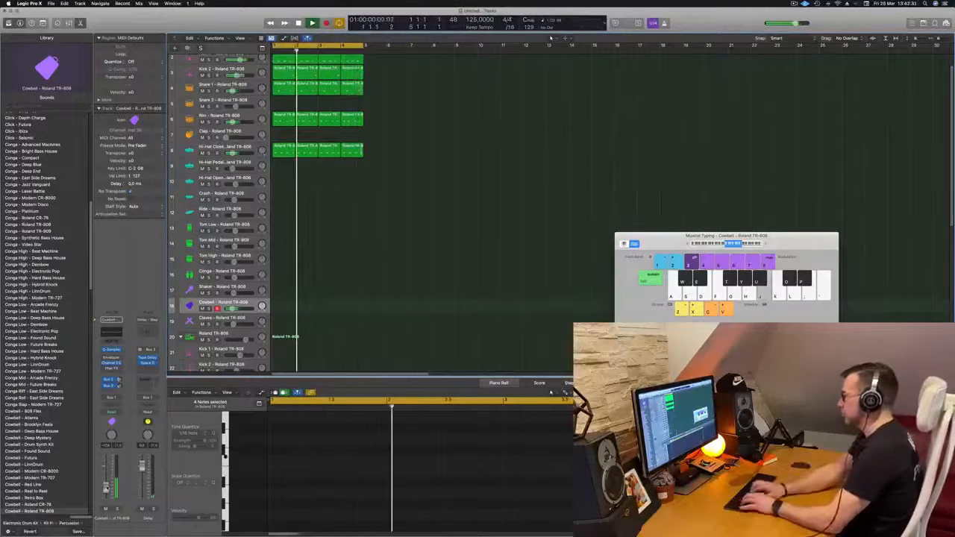
pyautogui.press('a')
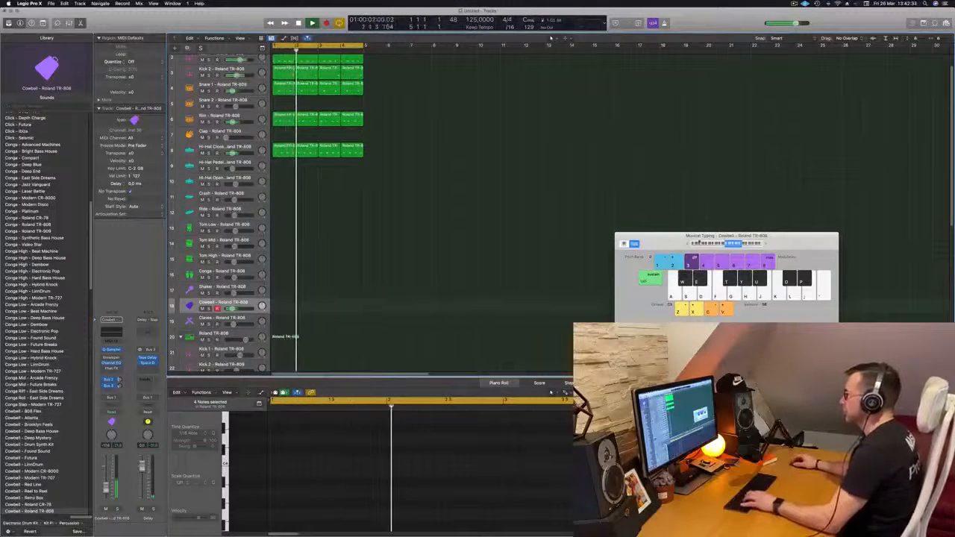
# Lower the Musical Typing note range and rehearse a descending cowbell riff over the playing beat.
pyautogui.press('k')
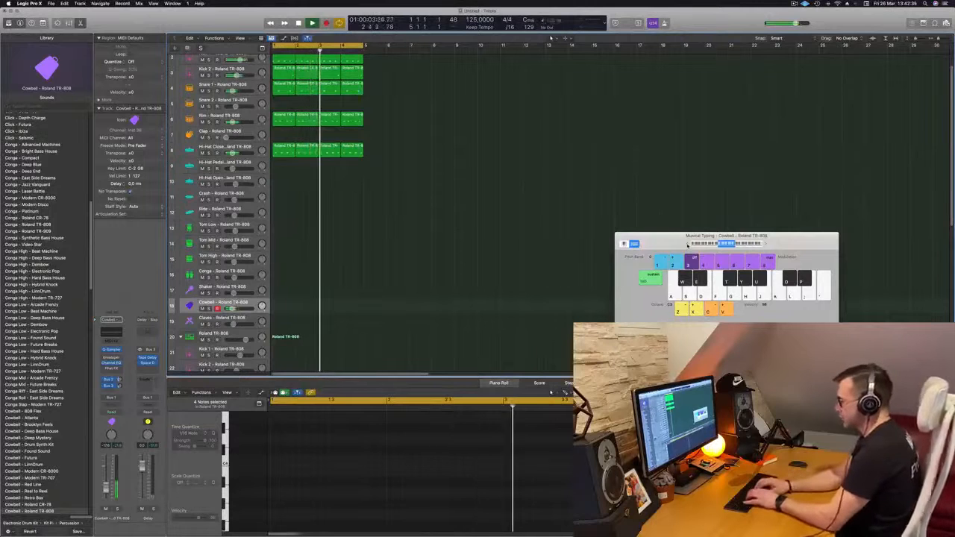
pyautogui.press('j')
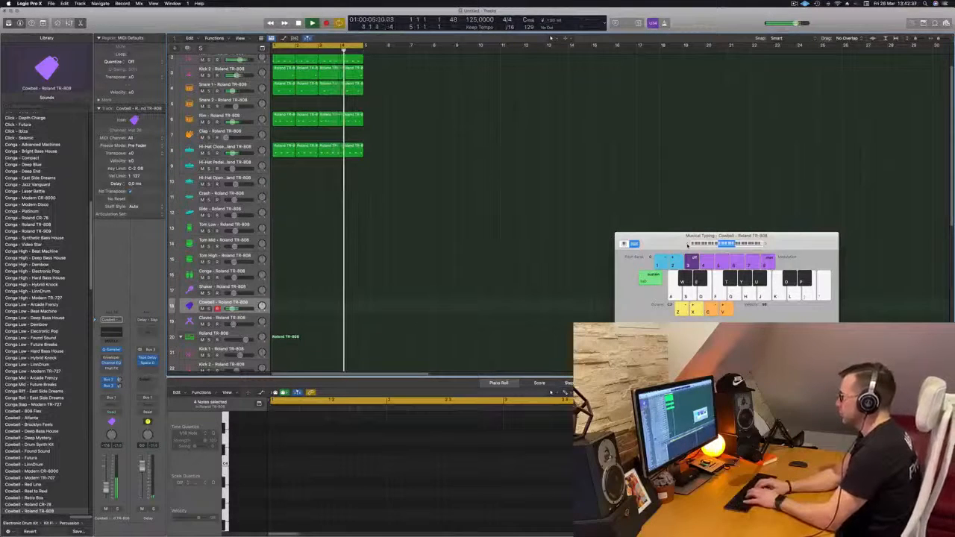
pyautogui.press('f')
pyautogui.press('f')
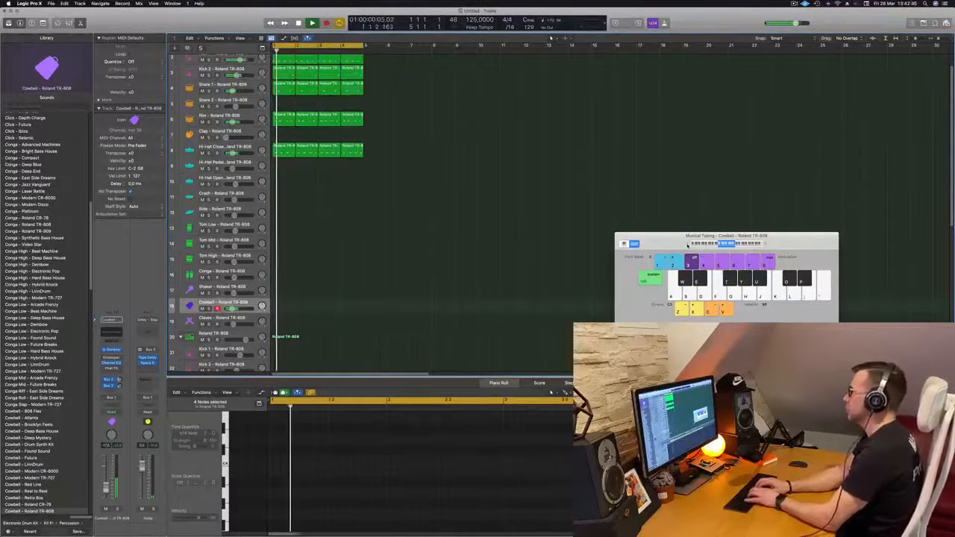
pyautogui.press(';')
pyautogui.press('j')
pyautogui.press('h')
pyautogui.press(';')
pyautogui.press('j')
pyautogui.press('h')
pyautogui.press('h')
# Record a cowbell riff with Musical Typing over the four-bar beat, ending with a low closing note in the last bar.
pyautogui.press('r')
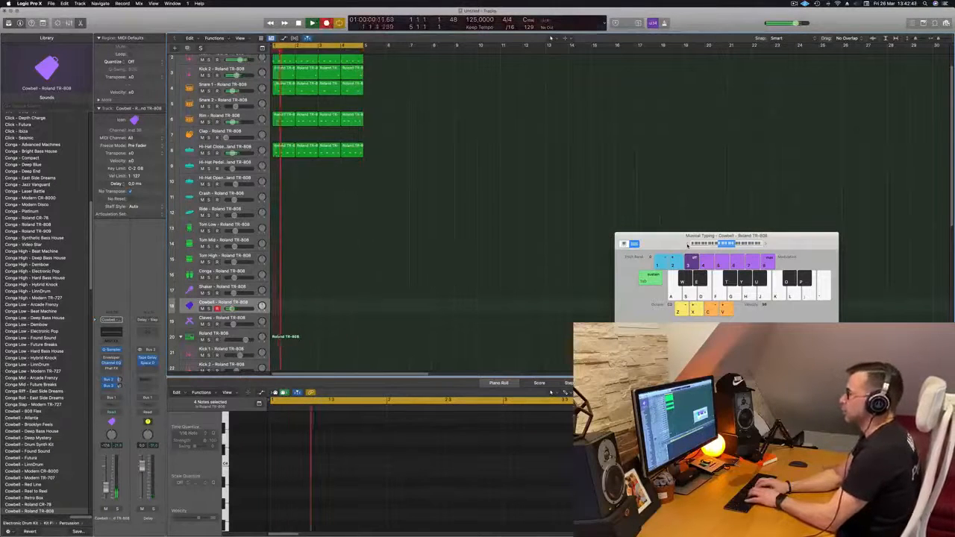
pyautogui.press(';')
pyautogui.press(';')
pyautogui.press(';')
pyautogui.press('j')
pyautogui.press('h')
pyautogui.press('h')
pyautogui.press('g')
pyautogui.press('g')
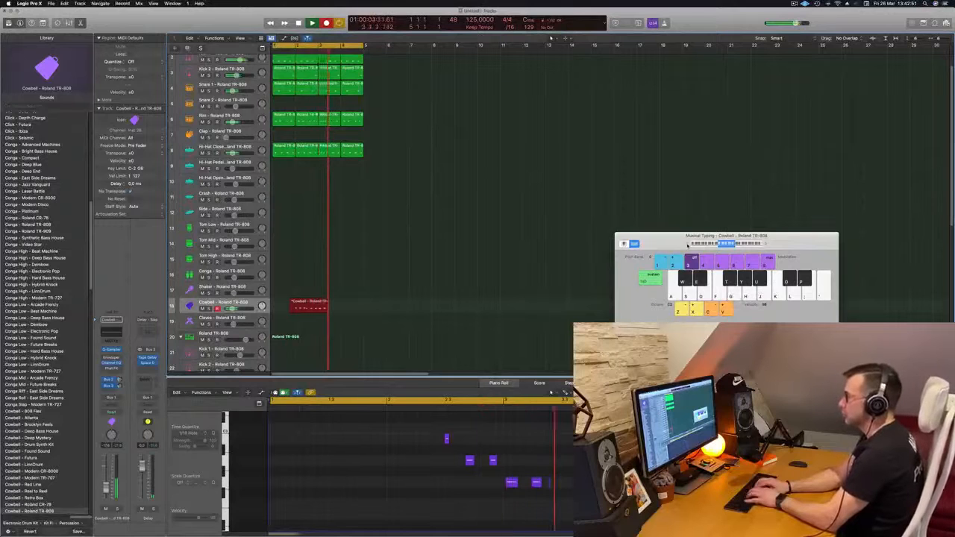
pyautogui.press("'")
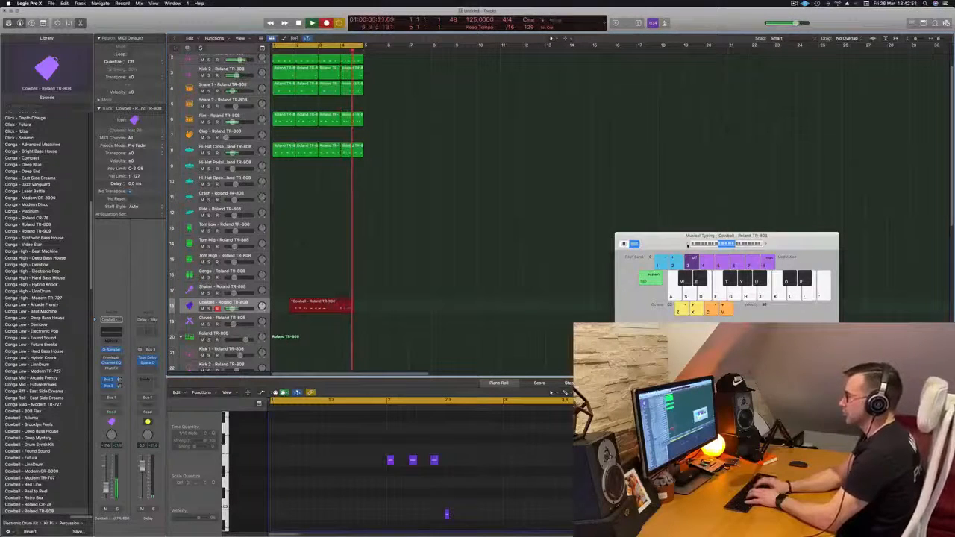
pyautogui.press('space')
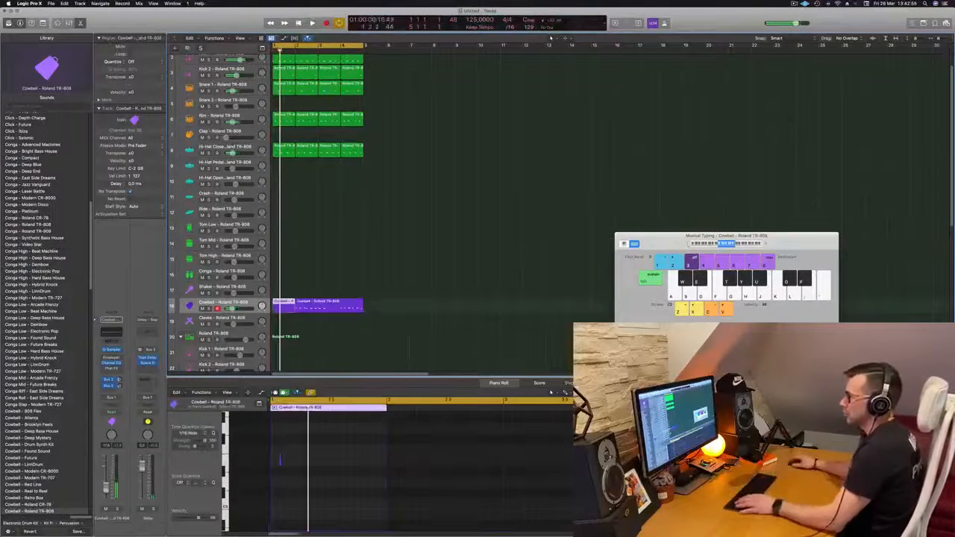
# Split the recorded Cowbell take at the bar lines, keep only the fourth bar's riff and place it in bar 1.
pyautogui.press('super+t')
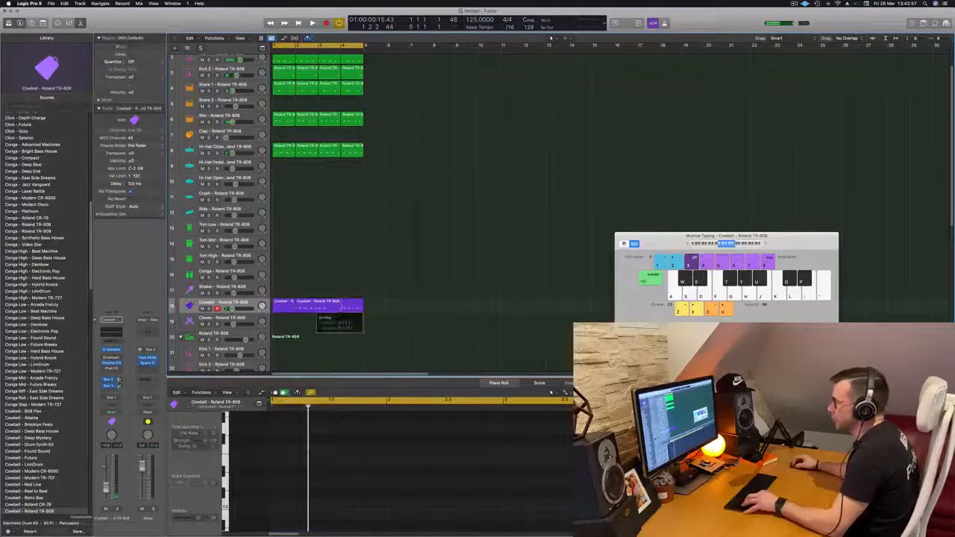
pyautogui.click(526, 178)
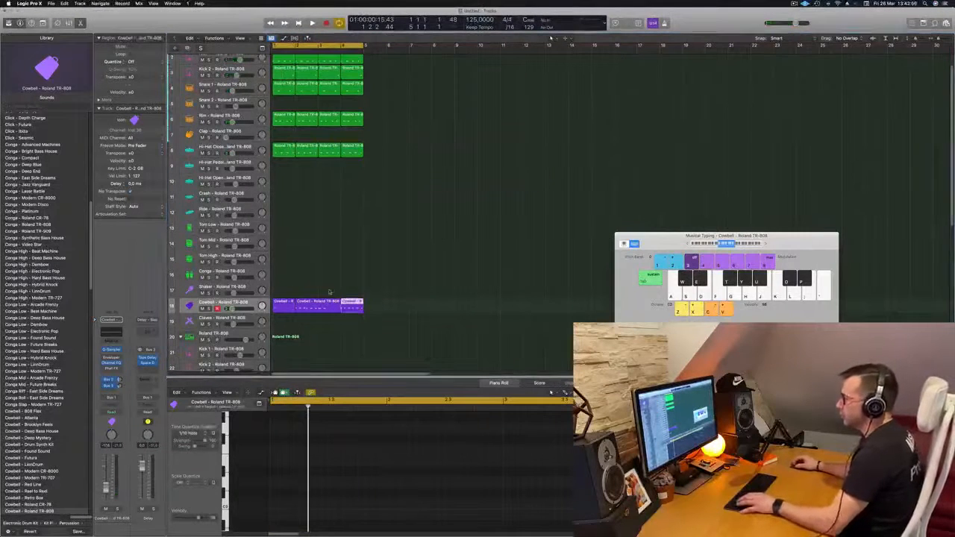
pyautogui.moveTo(290, 292)
pyautogui.mouseDown()
pyautogui.moveTo(319, 312)
pyautogui.moveTo(290, 306)
pyautogui.mouseUp()
pyautogui.press('Delete')
pyautogui.click(346, 480)
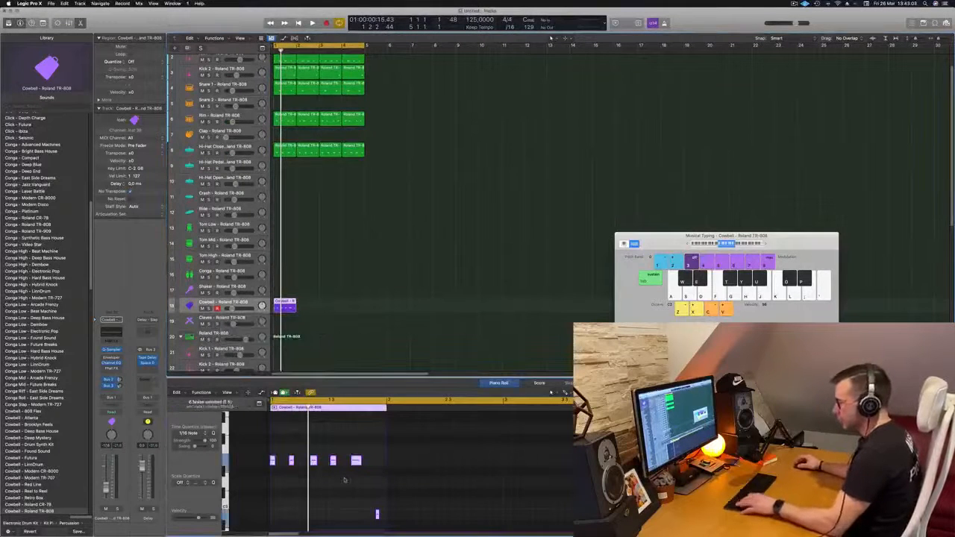
# Play the beat, copy the one-bar Cowbell region to bar 2 and raise the last note of the copy.
pyautogui.press('space')
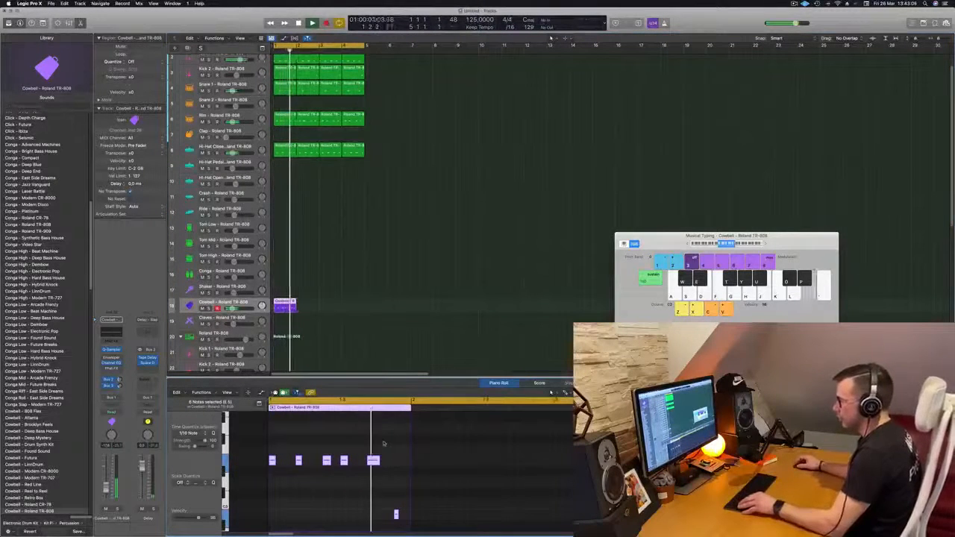
pyautogui.moveTo(289, 305); pyautogui.dragTo(311, 306)
pyautogui.click(502, 514)
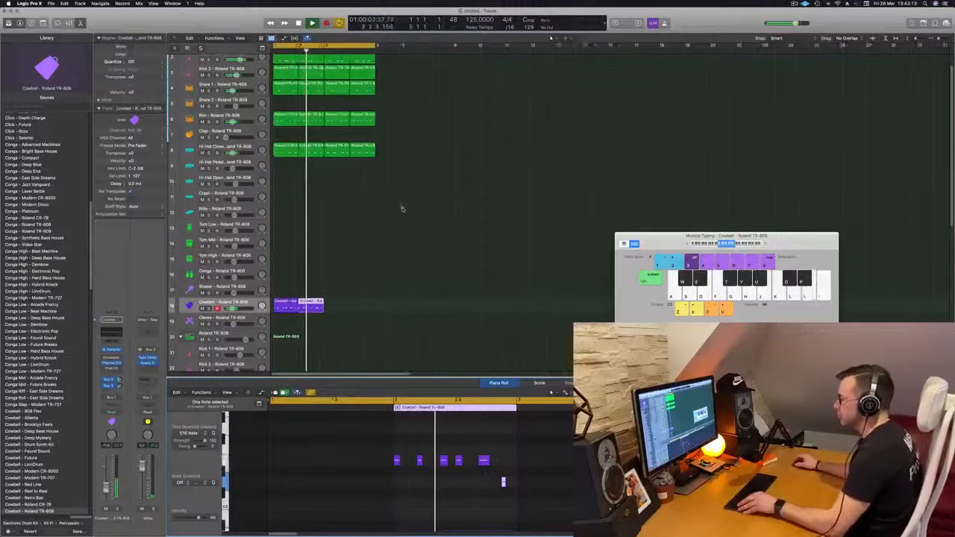
# Copy the two Cowbell regions to bars 3 and 4 so the riff fills the loop.
pyautogui.scroll(-5, 402, 224)
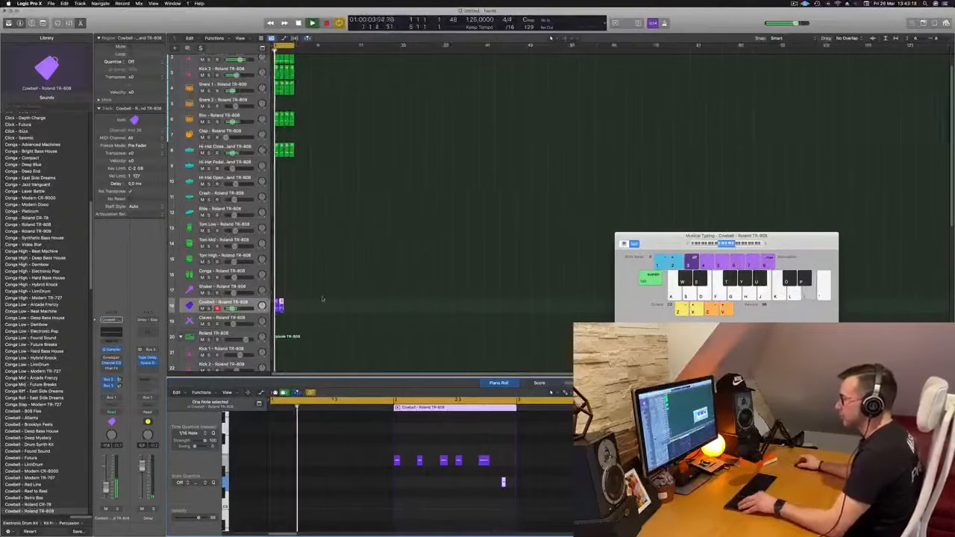
pyautogui.scroll(5, 323, 299)
pyautogui.moveTo(343, 300); pyautogui.dragTo(325, 310)
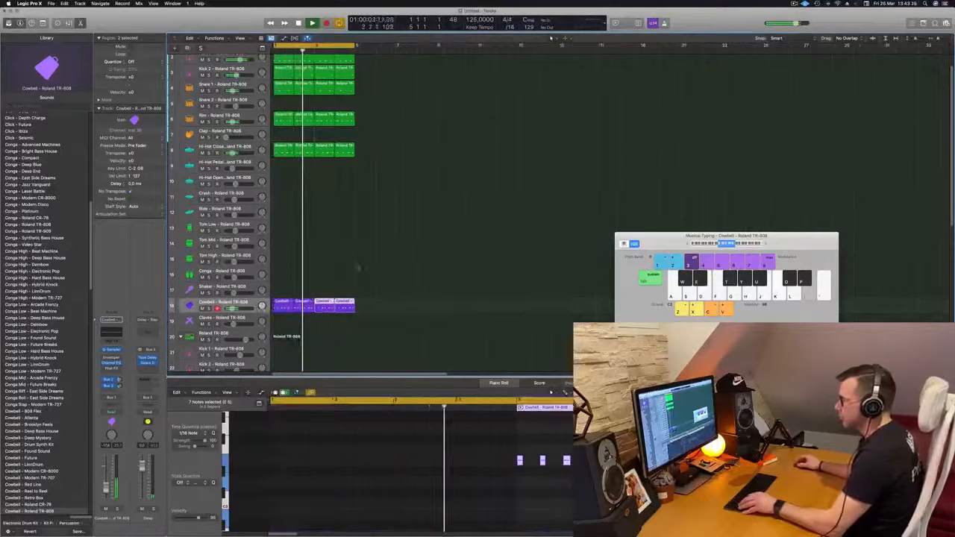
pyautogui.scroll(-2, 331, 224)
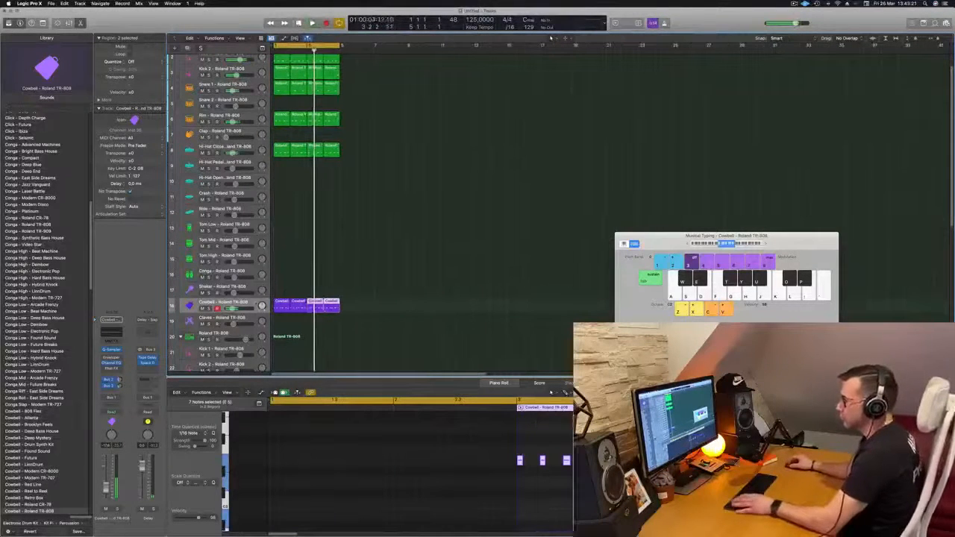
# Open Phat FX on the Cowbell track and audition presets such as Bright Dirt, Dirty Tube Wobble and Filthy Strings during playback.
pyautogui.click(222, 302)
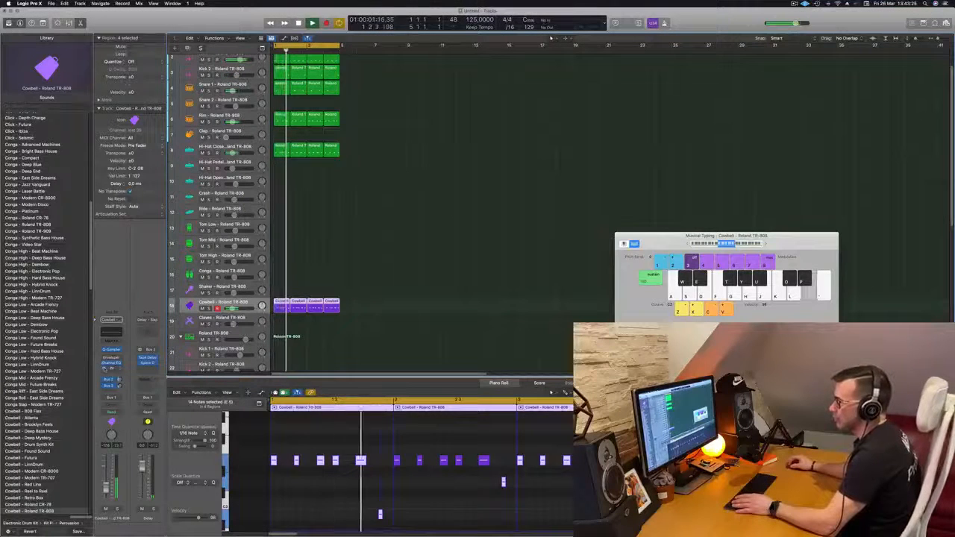
pyautogui.click(111, 369)
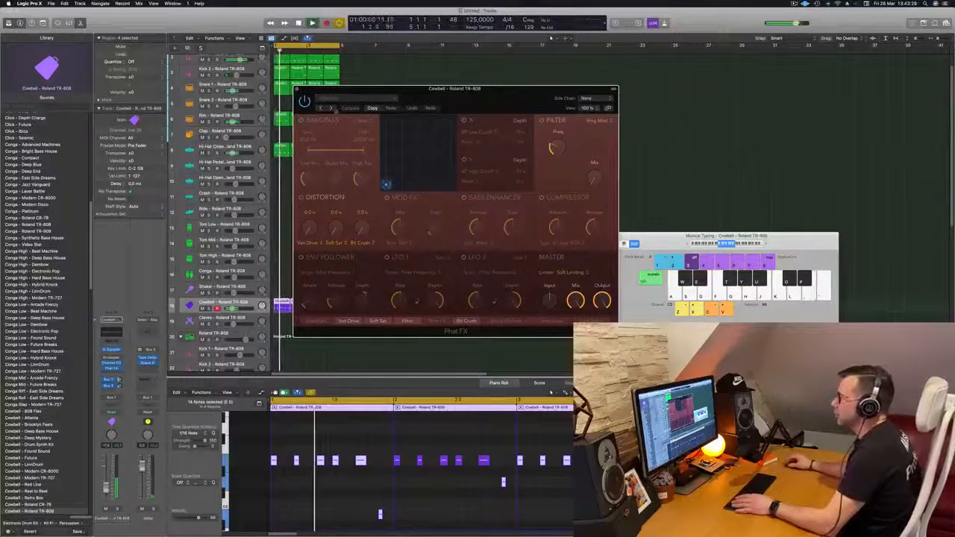
pyautogui.moveTo(445, 105); pyautogui.dragTo(494, 92)
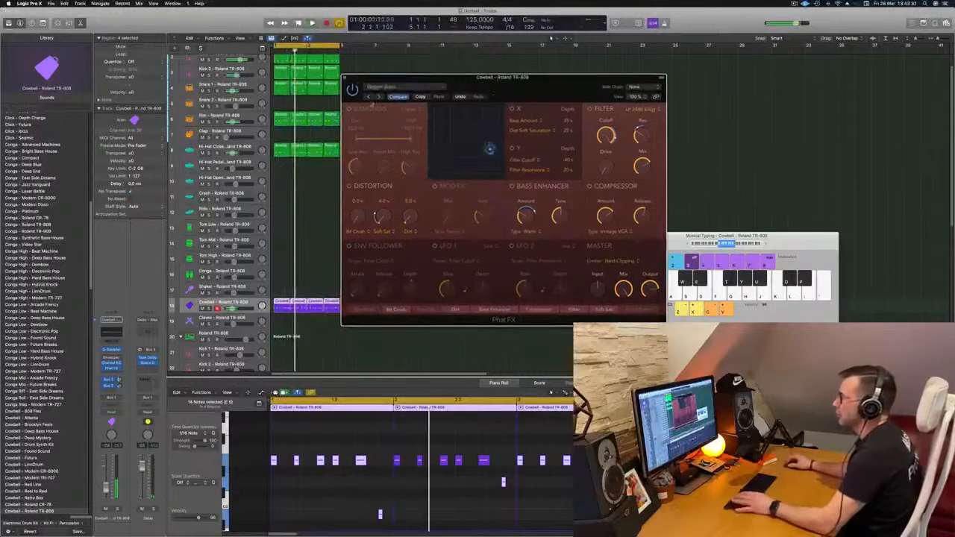
pyautogui.click(378, 98)
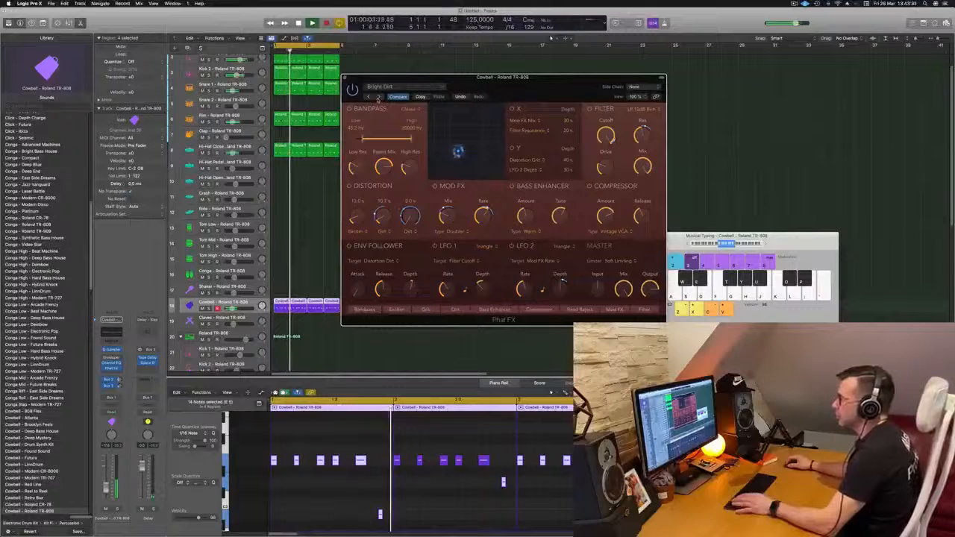
pyautogui.click(377, 97)
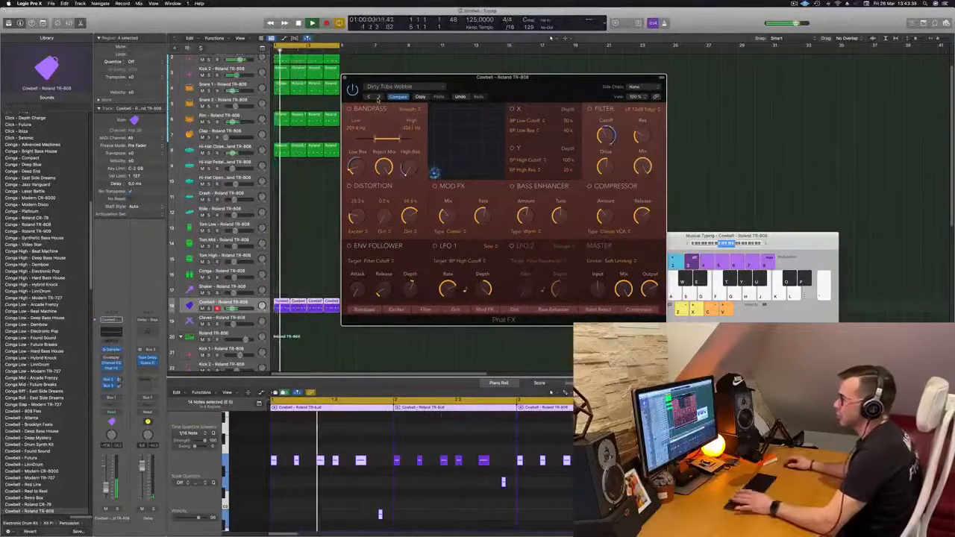
pyautogui.click(378, 98)
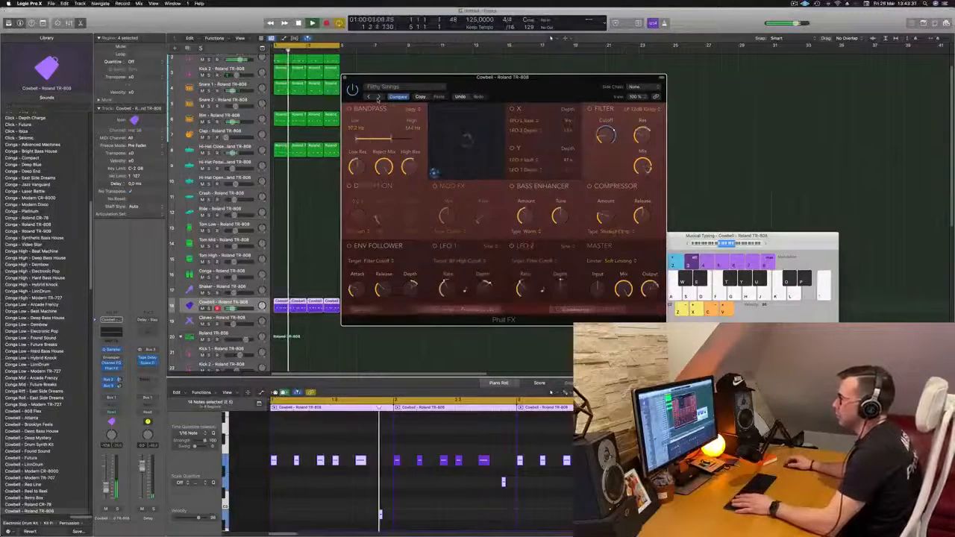
pyautogui.click(377, 98)
pyautogui.click(377, 97)
# Step on through the Phat FX presets, including Massive Wobbly, settle on Sharp Spike and close the plug-in.
pyautogui.moveTo(462, 92); pyautogui.dragTo(476, 111)
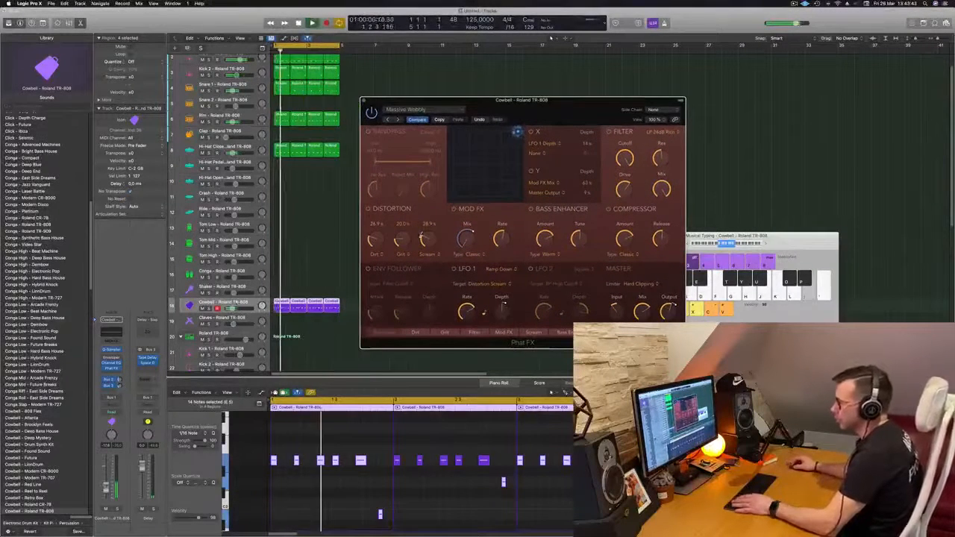
pyautogui.click(398, 120)
pyautogui.click(398, 120)
pyautogui.click(399, 121)
pyautogui.moveTo(549, 109); pyautogui.dragTo(534, 114)
pyautogui.click(383, 124)
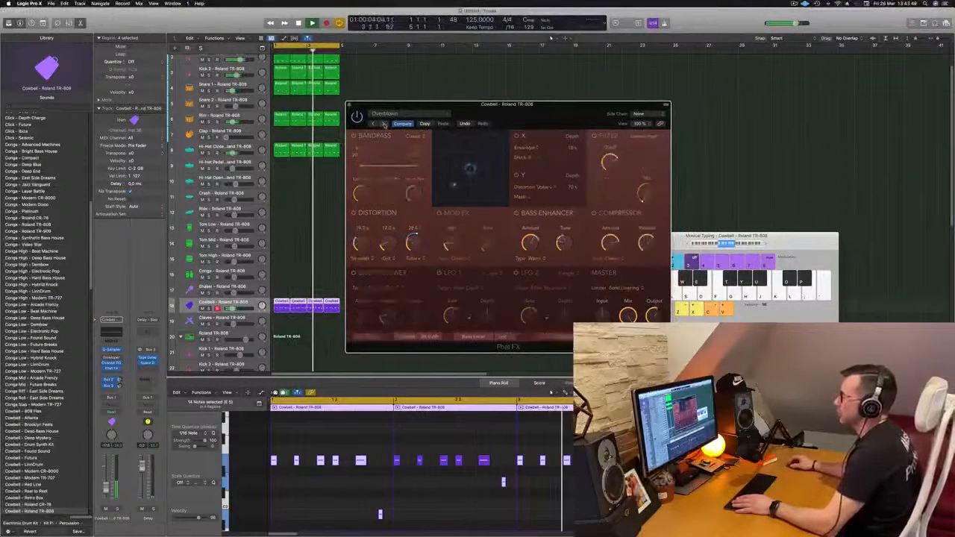
pyautogui.click(383, 124)
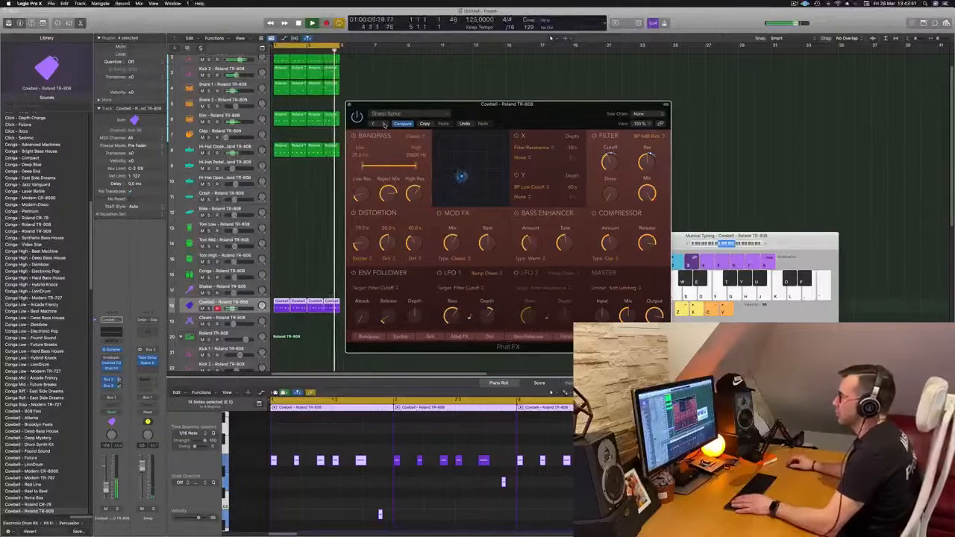
pyautogui.moveTo(550, 110); pyautogui.dragTo(514, 115)
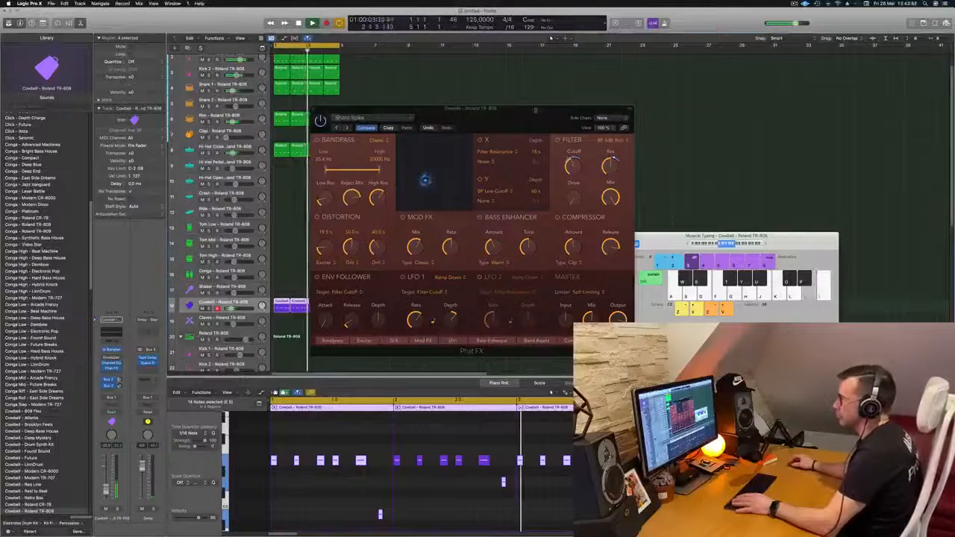
pyautogui.moveTo(440, 113); pyautogui.dragTo(472, 110)
pyautogui.click(345, 108)
pyautogui.press('Return')
# Copy the bar 1 closed Hi-Hat region onto the Tom Low track at bar 1.
pyautogui.scroll(-3, 353, 221)
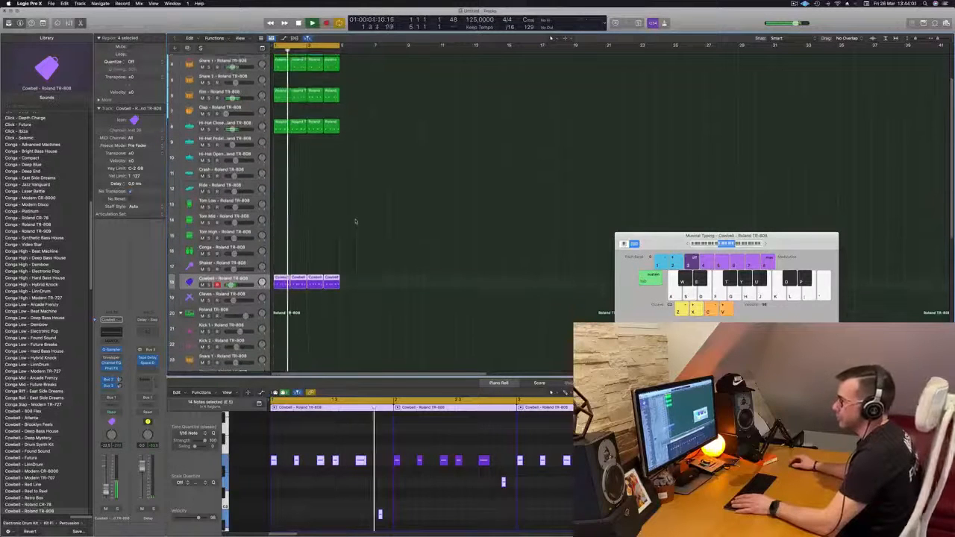
pyautogui.scroll(3, 400, 174)
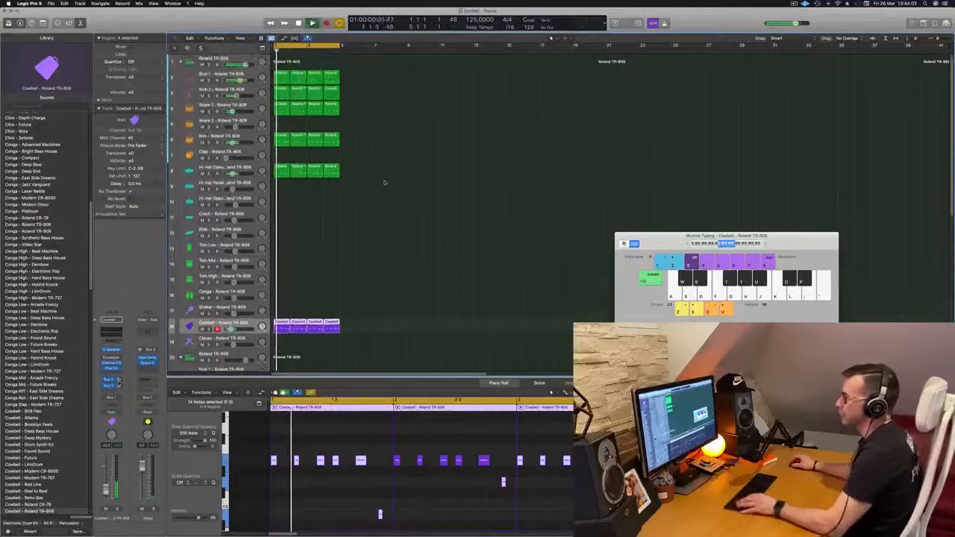
pyautogui.click(279, 166)
pyautogui.moveTo(280, 168); pyautogui.dragTo(281, 246)
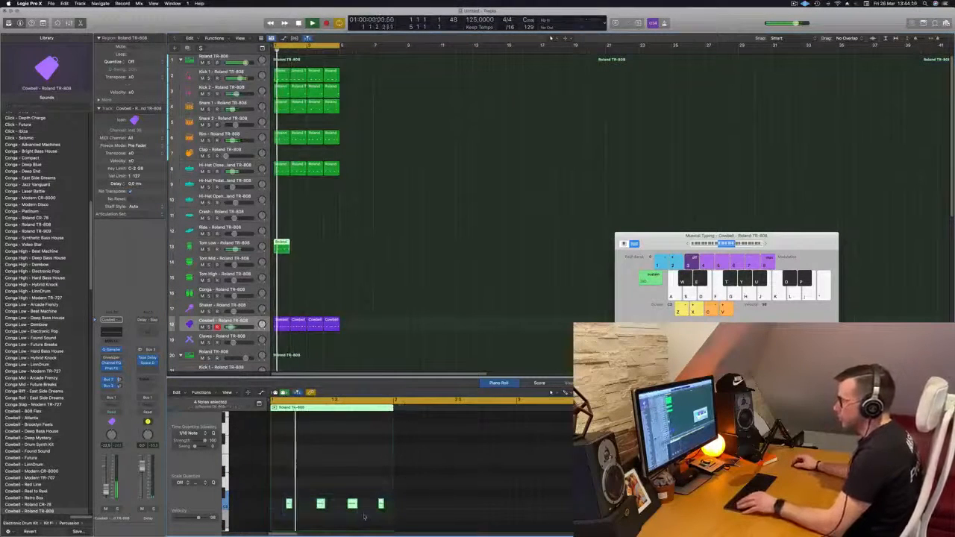
# Transpose the copied Tom Low notes to a fitting pitch and repeat the region across bars 1 to 4.
pyautogui.press('Delete')
pyautogui.press('space')
pyautogui.scroll(-5, 344, 485)
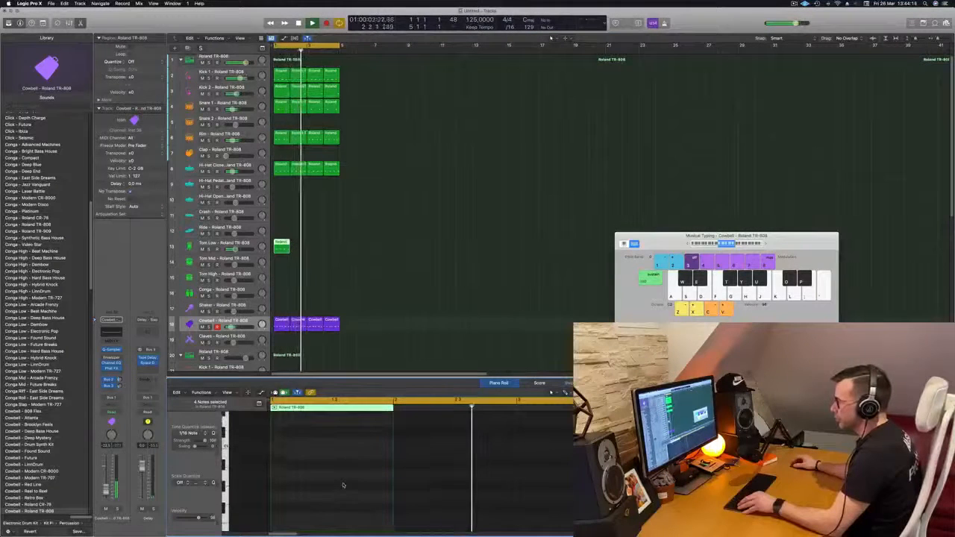
pyautogui.scroll(5, 343, 485)
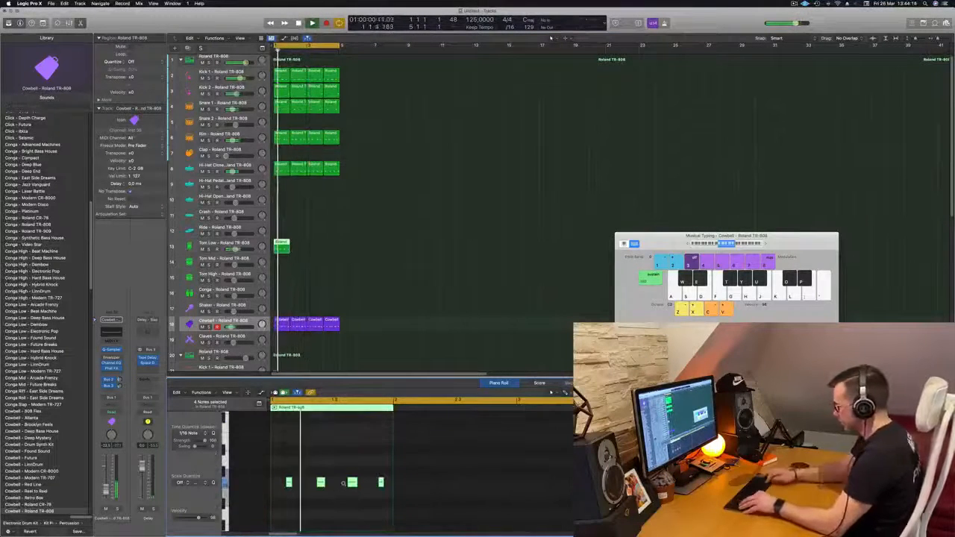
pyautogui.scroll(3, 343, 485)
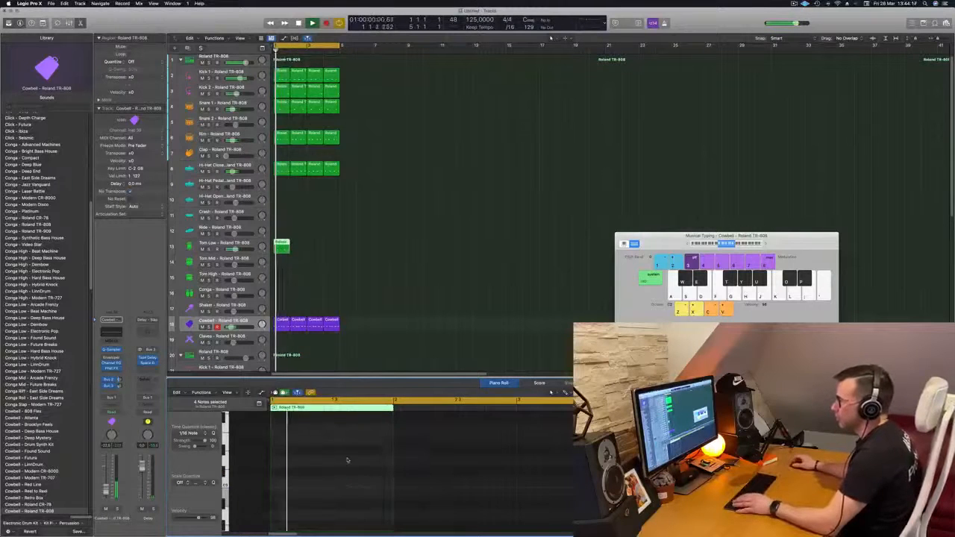
pyautogui.scroll(-3, 351, 458)
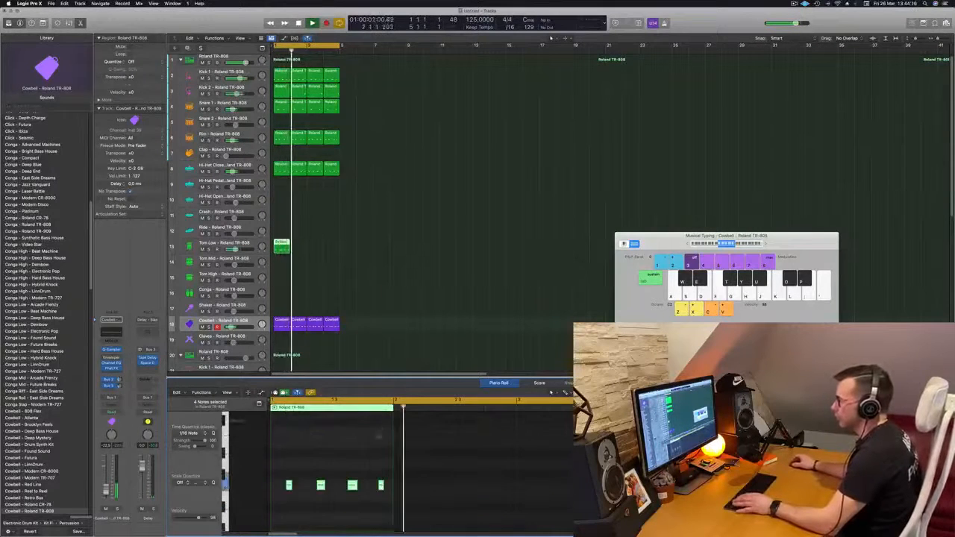
pyautogui.moveTo(286, 242); pyautogui.dragTo(310, 250)
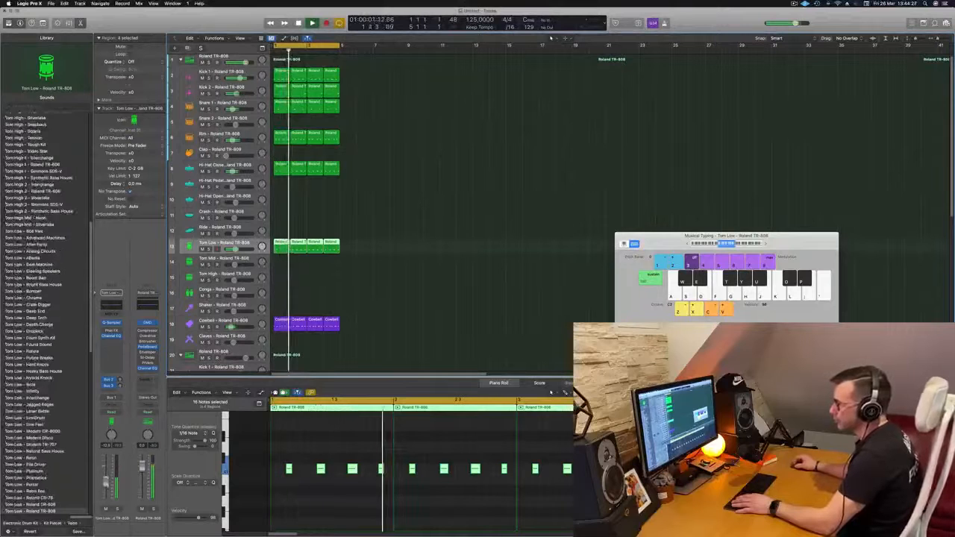
# Insert a Compressor on the Tom Low track, try circuit types, choose Classic VCA and close the plug-in.
pyautogui.click(117, 342)
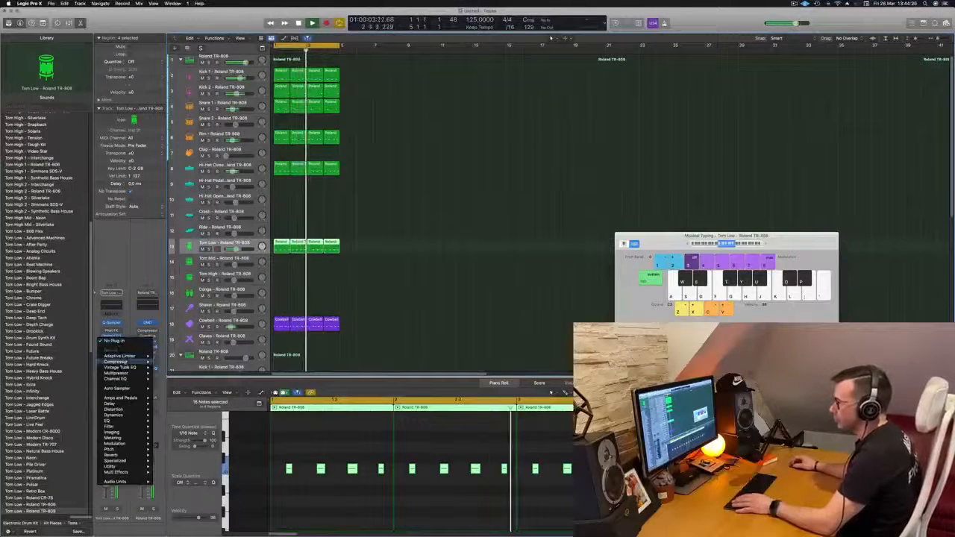
pyautogui.click(167, 362)
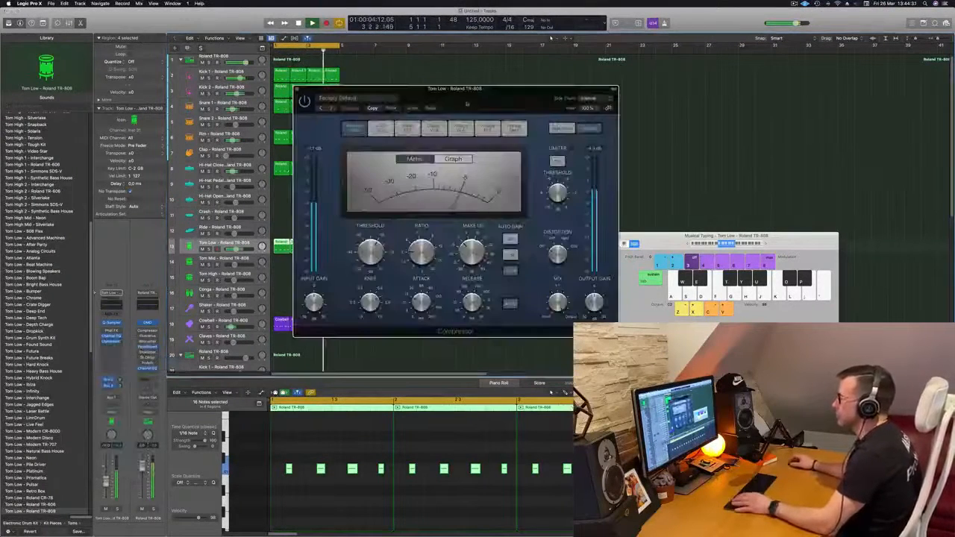
pyautogui.click(382, 144)
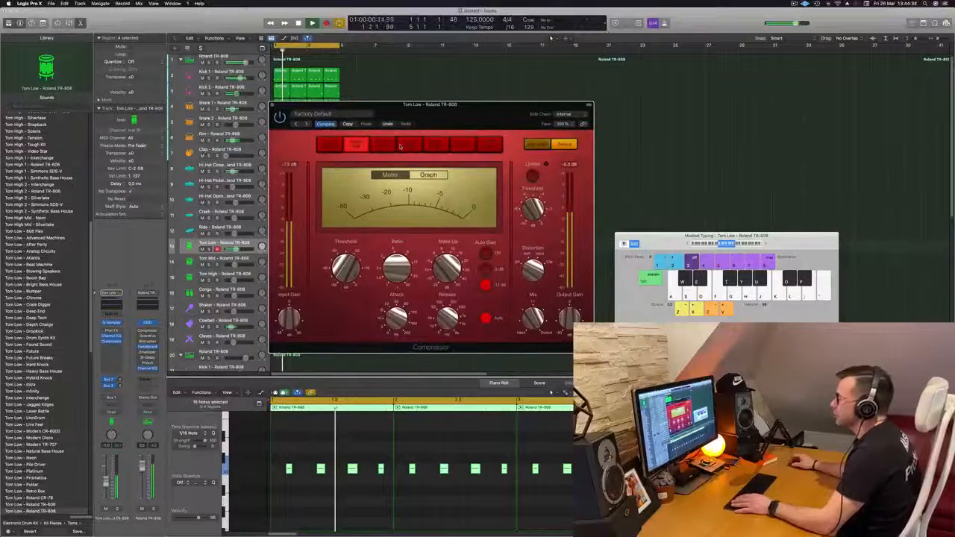
pyautogui.click(408, 144)
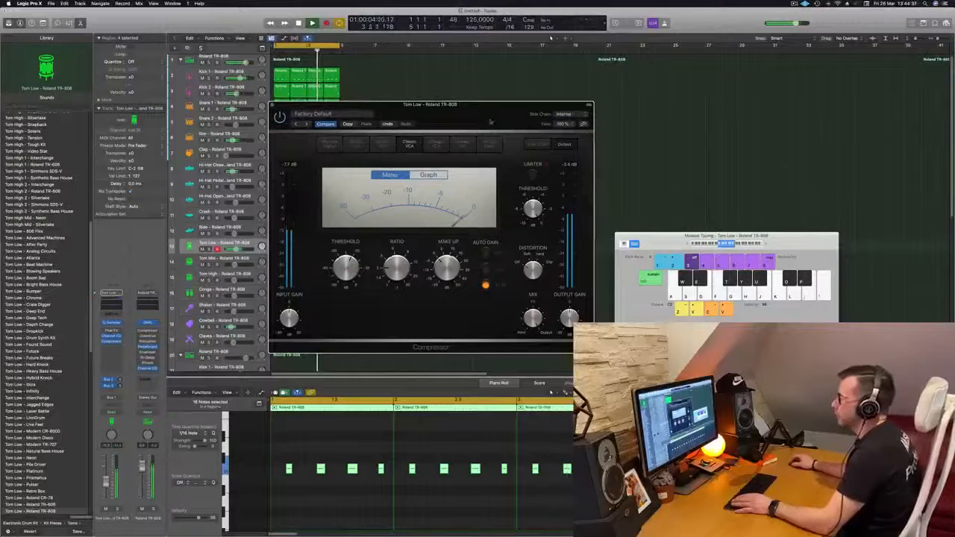
pyautogui.press('super+w')
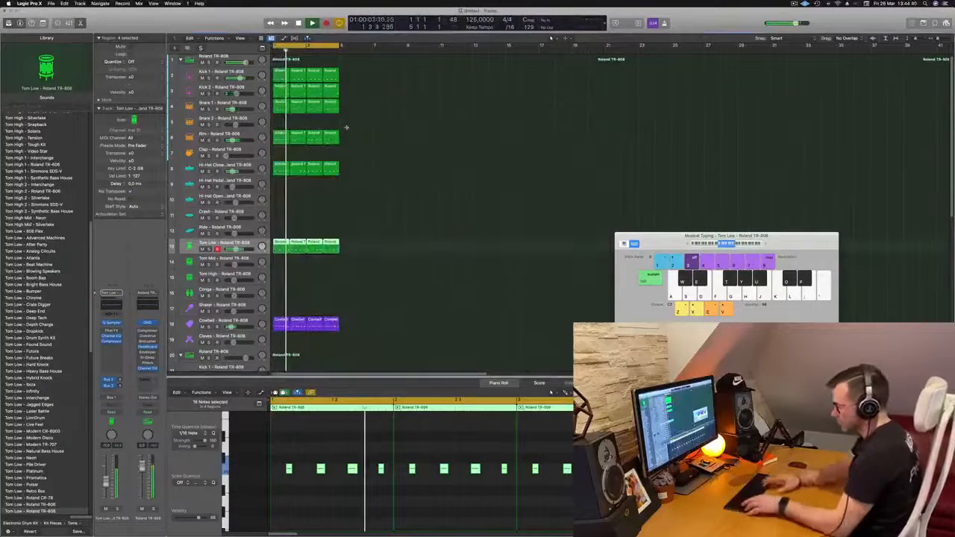
# Repeat the four-bar regions on all tracks three more times and extend the cycle range to bar 17.
pyautogui.press('super+r')
pyautogui.press('super+r')
pyautogui.press('super+r')
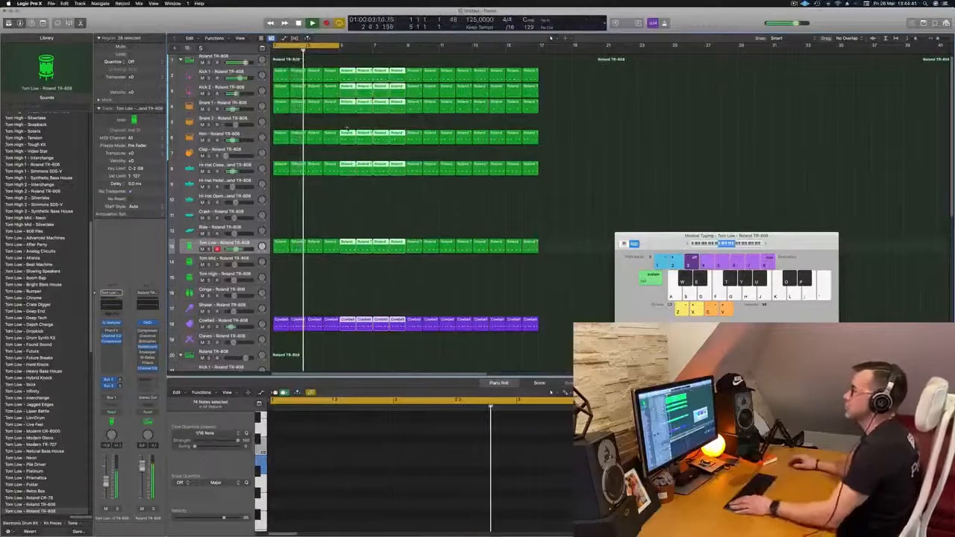
pyautogui.moveTo(342, 46); pyautogui.dragTo(542, 69)
# Select the Claves track and restart playback from bar 1.
pyautogui.scroll(-3, 291, 208)
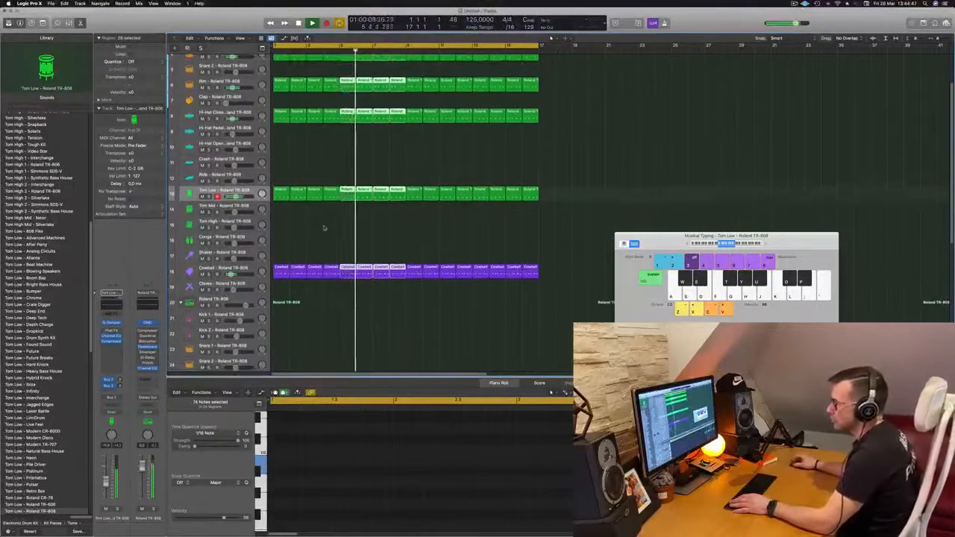
pyautogui.scroll(-1, 326, 224)
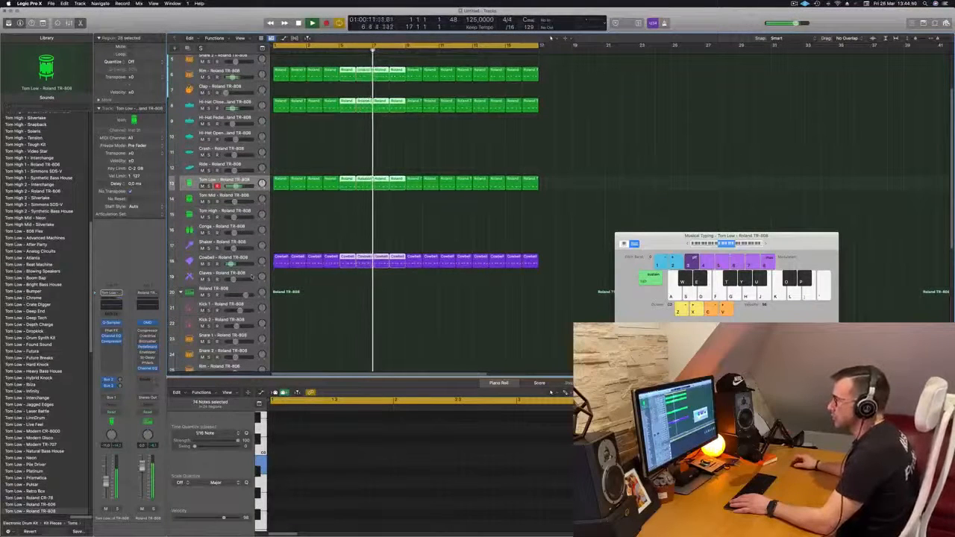
pyautogui.click(318, 276)
pyautogui.press('Return')
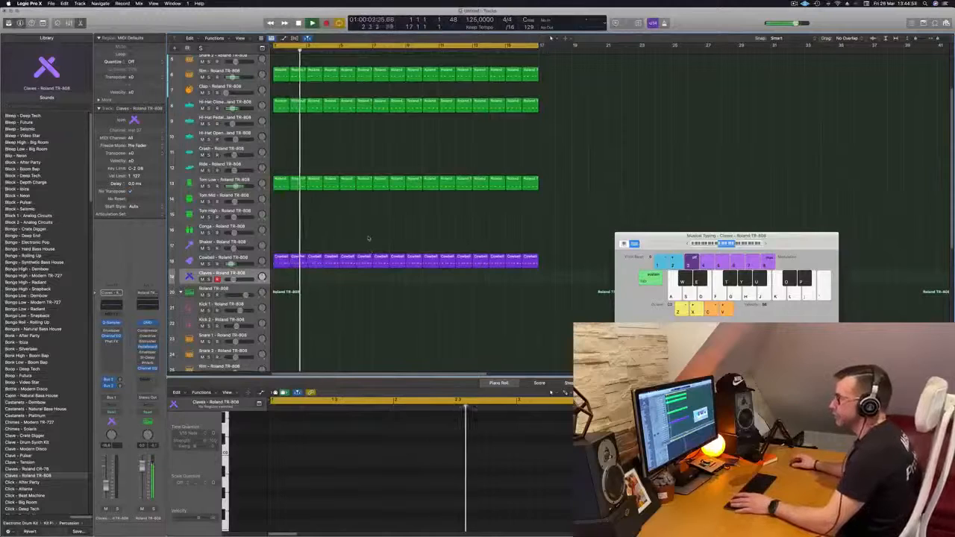
pyautogui.scroll(2, 350, 237)
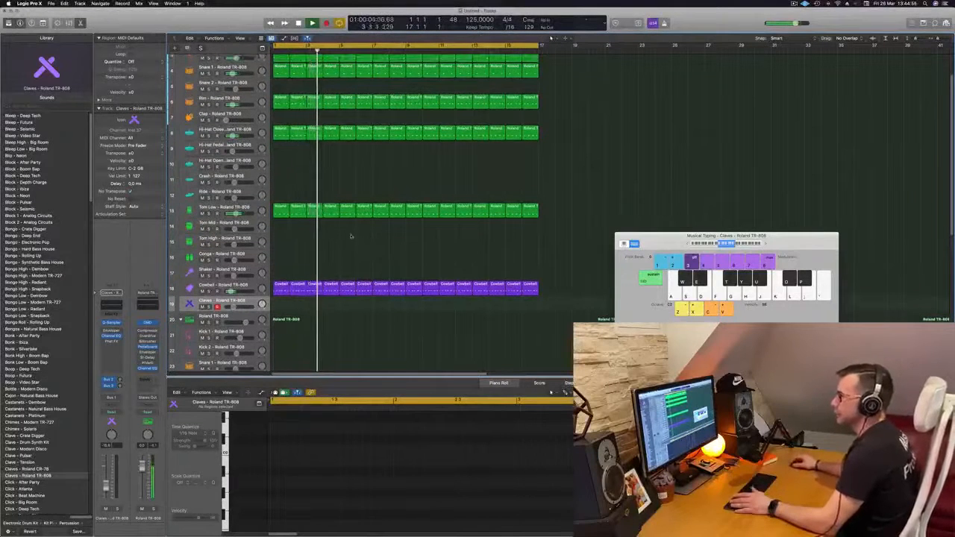
pyautogui.press('Return')
pyautogui.press('Return')
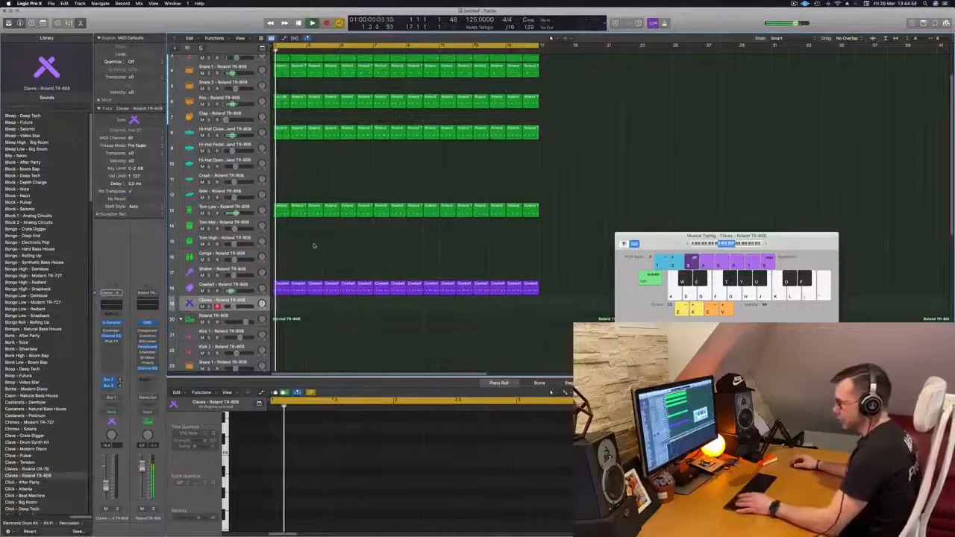
# Audition Claves notes and rhythms in several octaves with Musical Typing over the playing loop.
pyautogui.press('f')
pyautogui.press('g')
pyautogui.press('h')
pyautogui.press('j')
pyautogui.press('k')
pyautogui.press('l')
pyautogui.press('x')
pyautogui.press('k')
pyautogui.press('j')
pyautogui.press('f')
pyautogui.press('f')
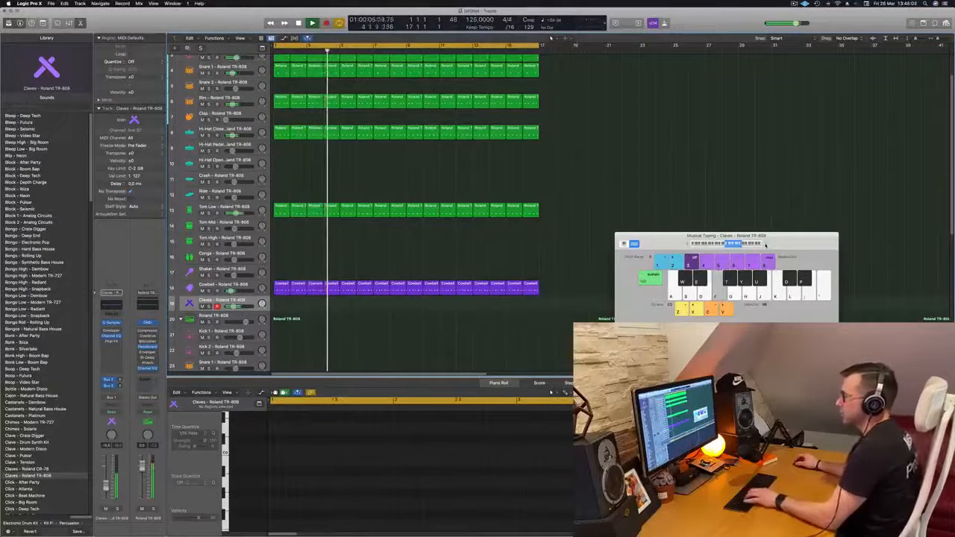
pyautogui.press('d')
pyautogui.press('d')
pyautogui.press('s')
pyautogui.press('f')
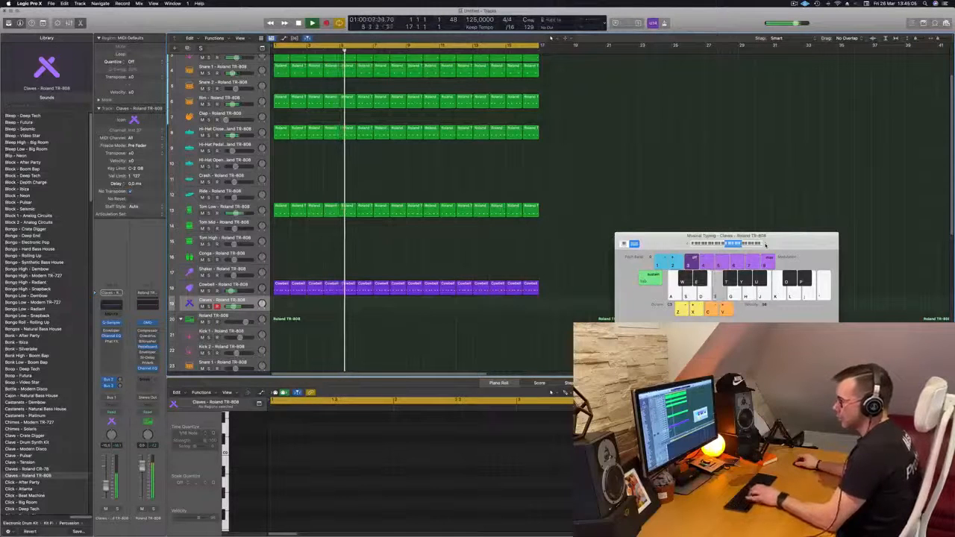
pyautogui.press('g')
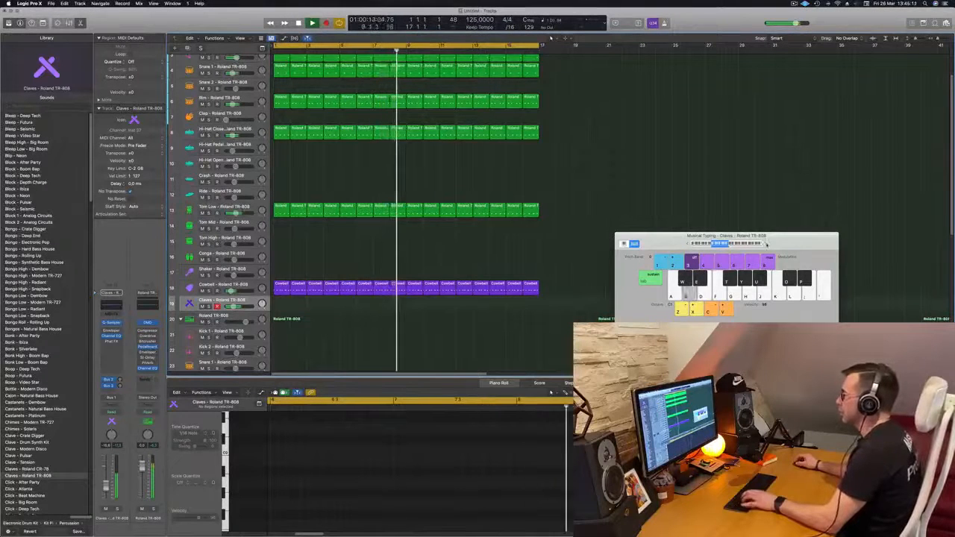
pyautogui.press('s')
pyautogui.press('s')
pyautogui.press('f')
pyautogui.press('f')
pyautogui.press('f')
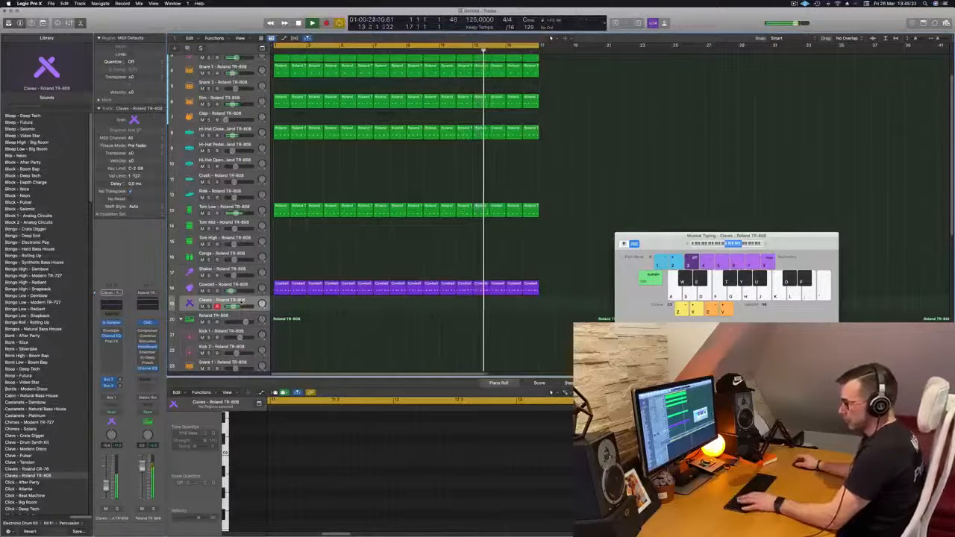
# Record a live Claves pattern over the looping beat, stop the recording and play it back.
pyautogui.press('r')
pyautogui.press('f')
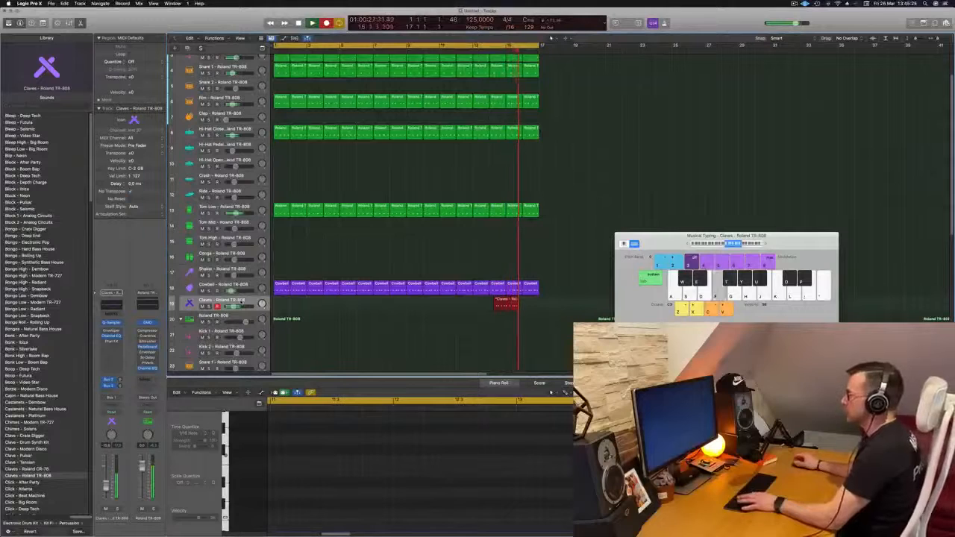
pyautogui.press('f')
pyautogui.press('f')
pyautogui.press('f')
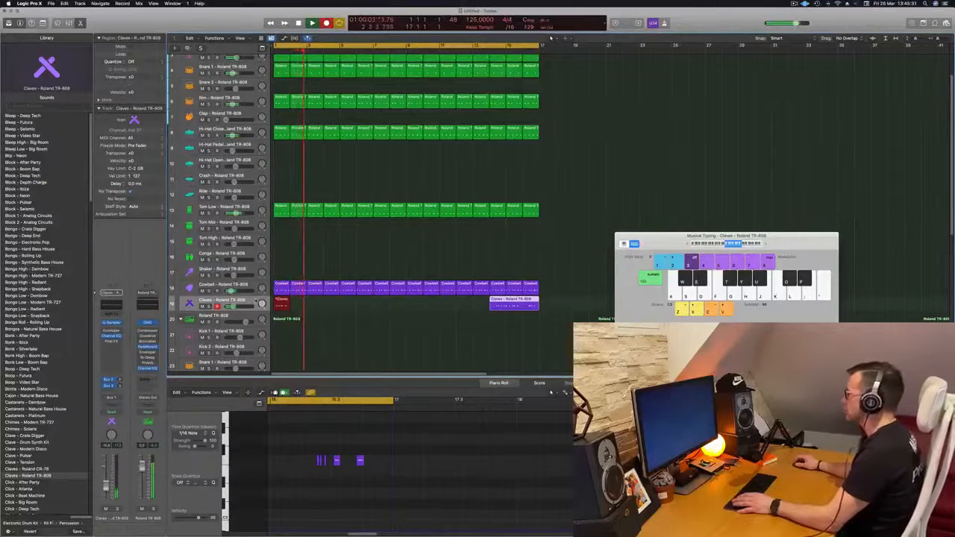
pyautogui.press('space')
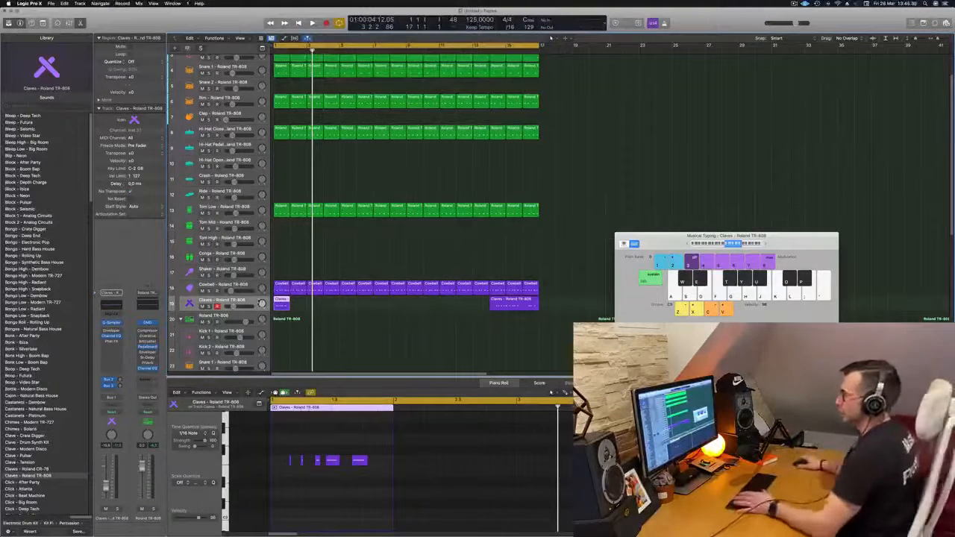
pyautogui.press('space')
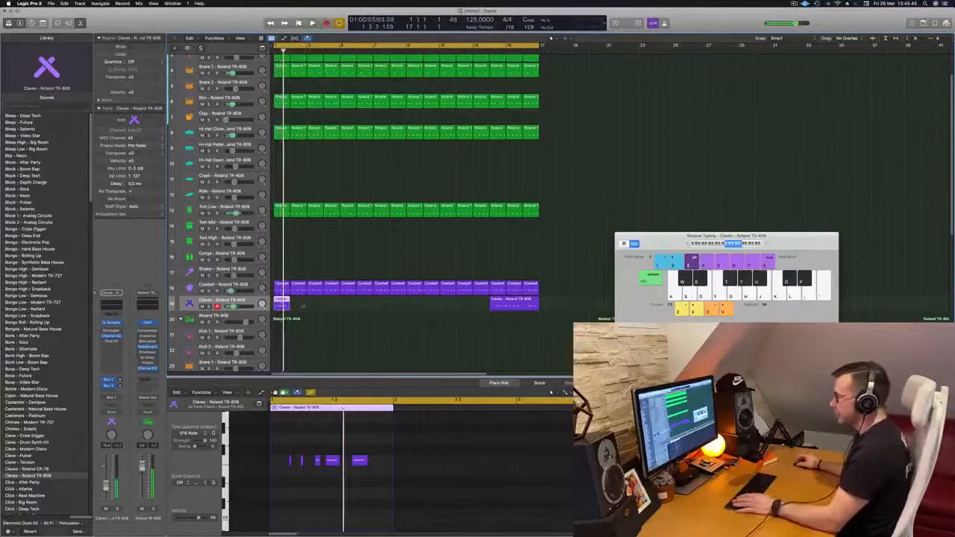
# Delete the short Claves region at bar 1 and move the longer recorded Claves region to bar 1.
pyautogui.press('Delete')
pyautogui.click(536, 304)
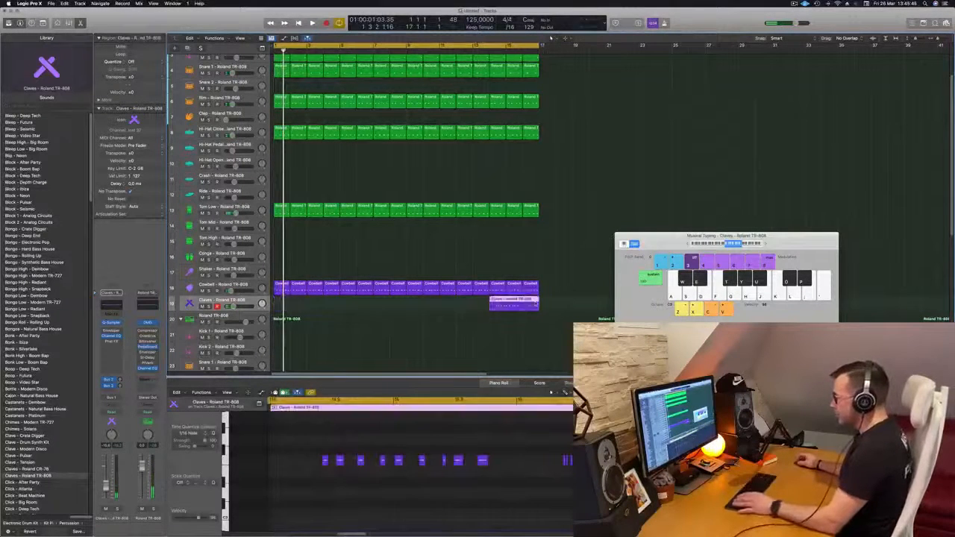
pyautogui.moveTo(515, 303); pyautogui.dragTo(304, 313)
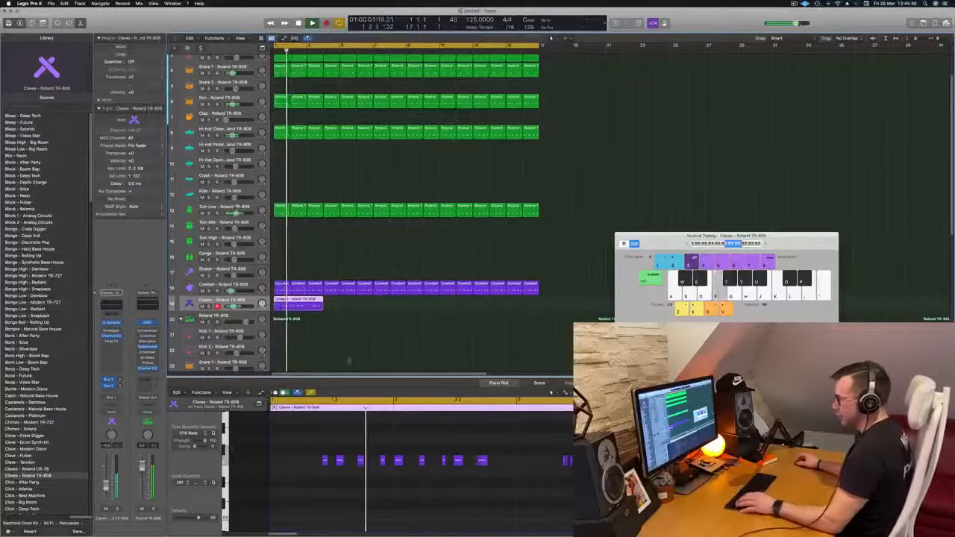
# Split the Claves region at bars 2 and 3, keep only the middle one-bar piece and move it to bar 1.
pyautogui.keyDown('super'); pyautogui.doubleClick(290, 301); pyautogui.keyUp('super')
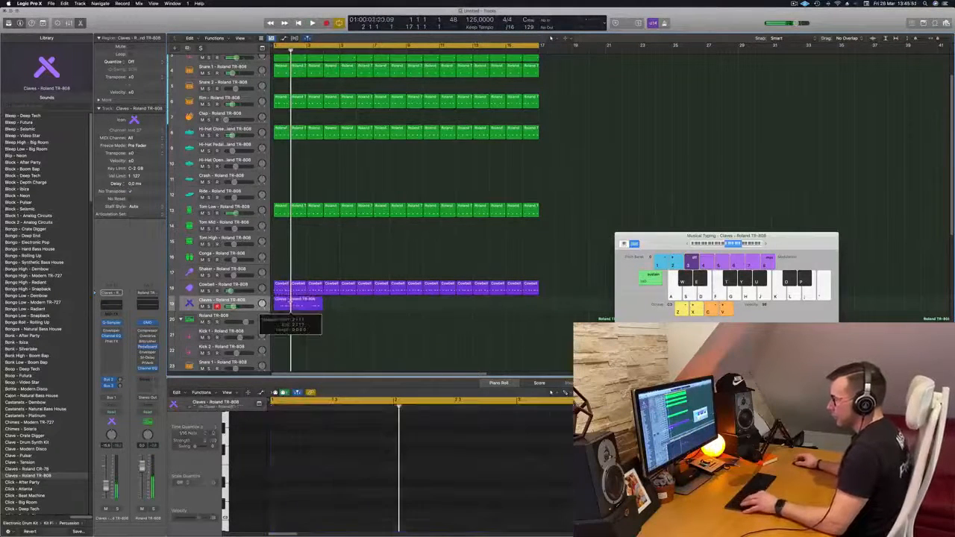
pyautogui.keyDown('super'); pyautogui.doubleClick(306, 304); pyautogui.keyUp('super')
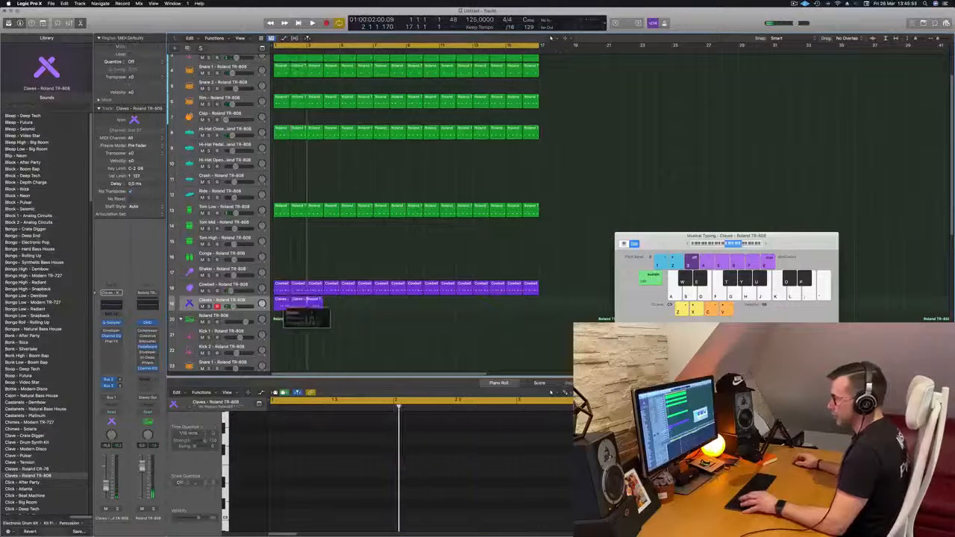
pyautogui.click(282, 304)
pyautogui.press('BackSpace')
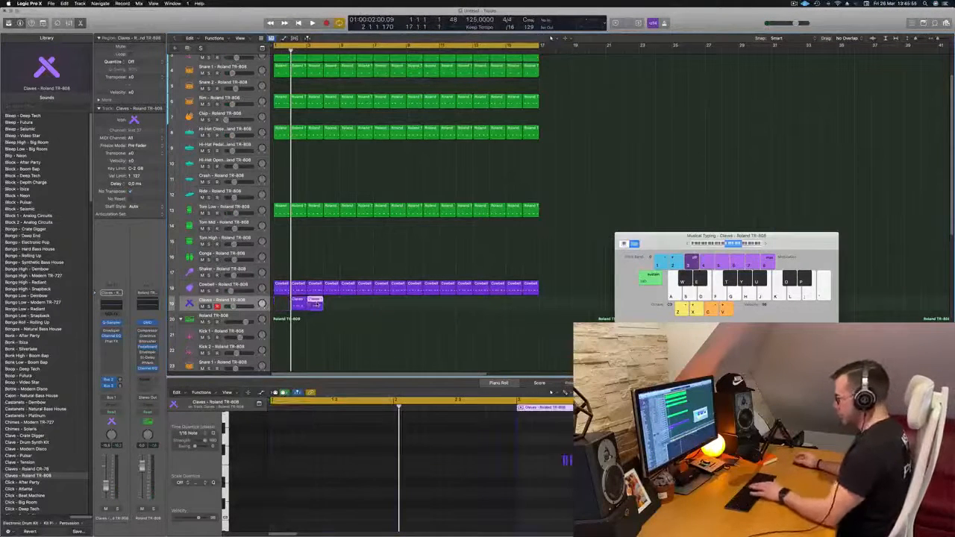
pyautogui.moveTo(296, 301); pyautogui.dragTo(276, 301)
pyautogui.press('space')
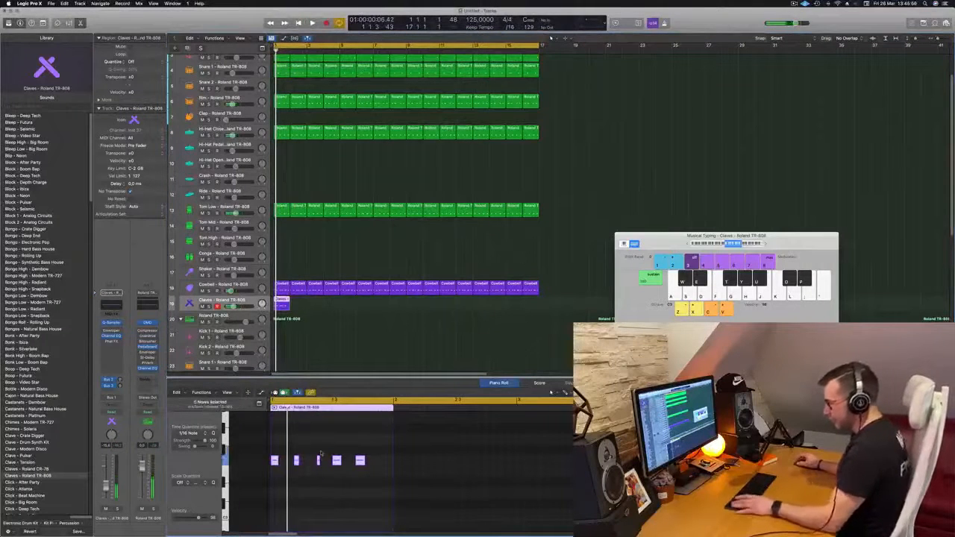
# Select all notes of the one-bar Claves region and transpose them up an octave.
pyautogui.press('space')
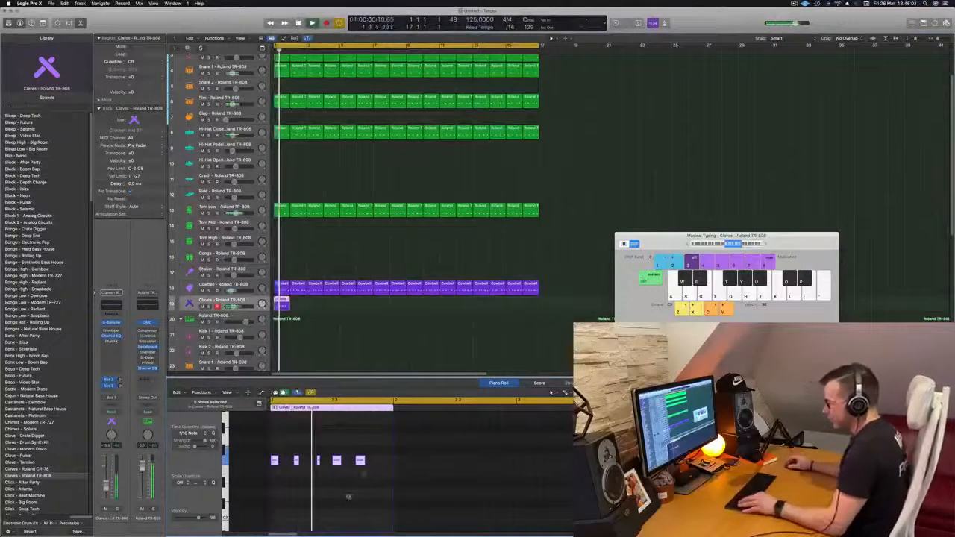
pyautogui.scroll(3, 365, 505)
pyautogui.scroll(-2, 366, 505)
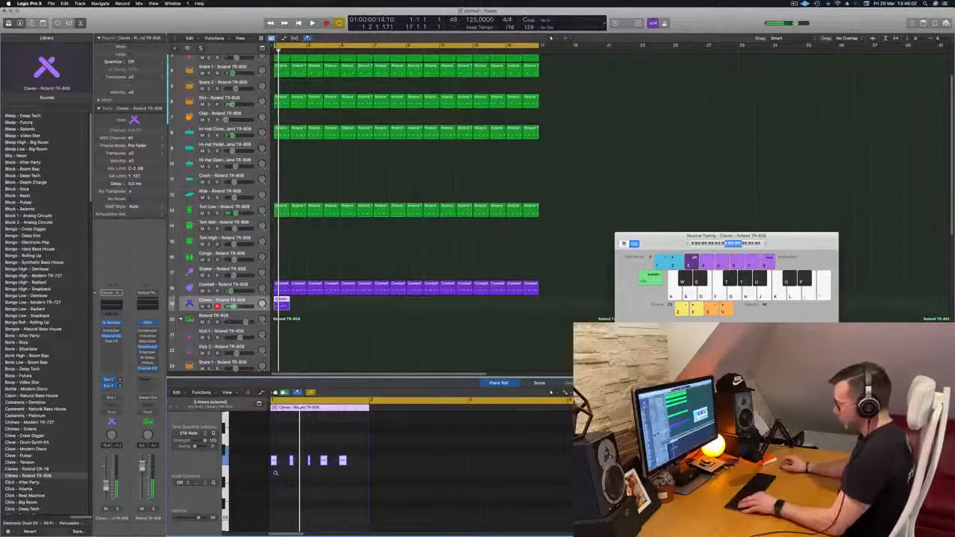
pyautogui.press('super+a')
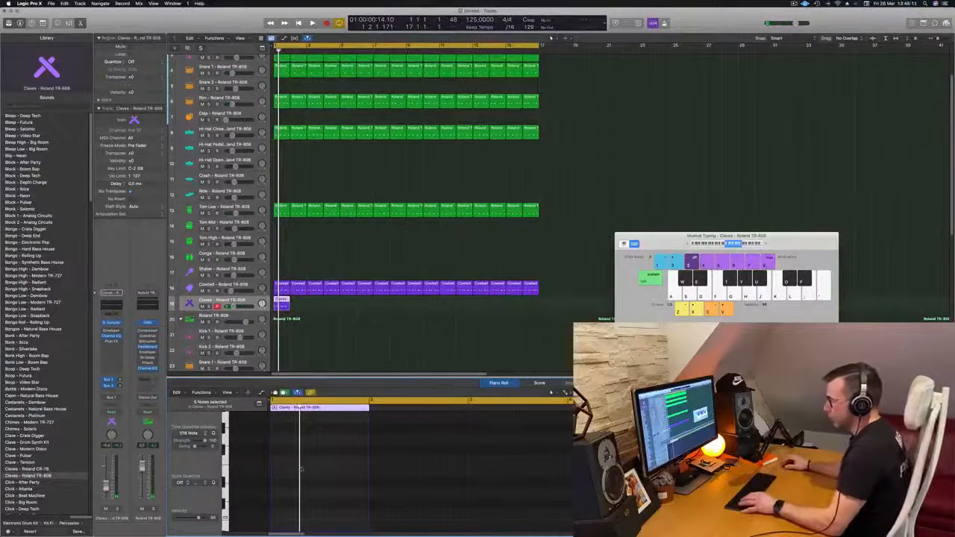
pyautogui.click(301, 318)
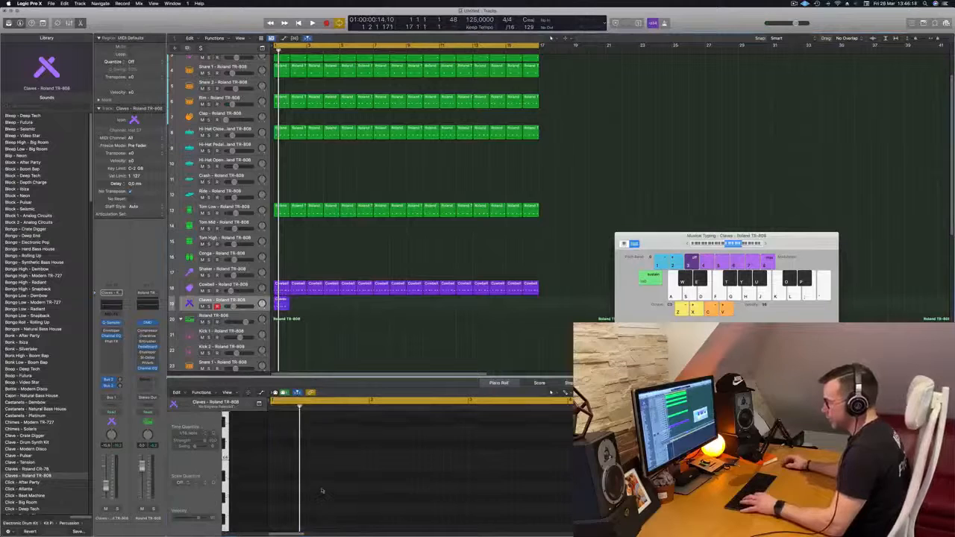
pyautogui.press('space')
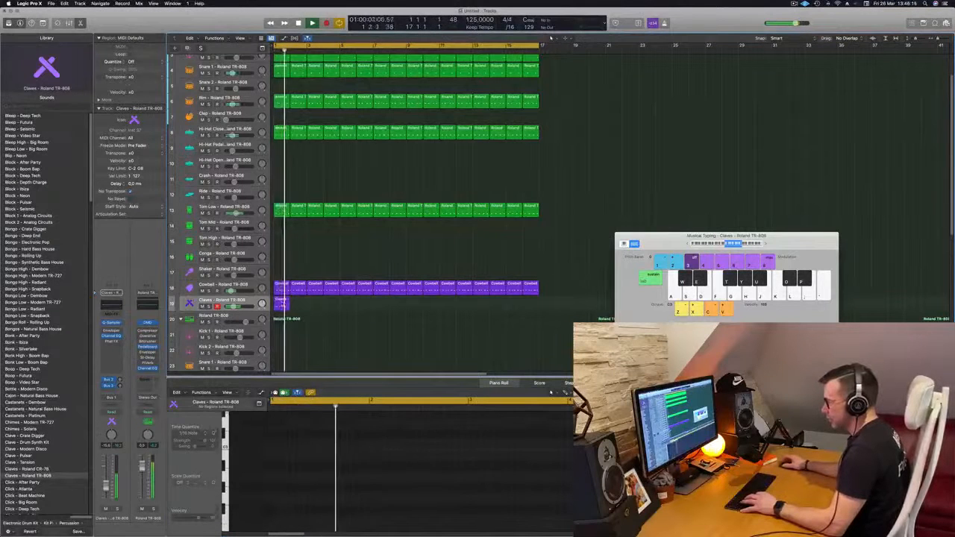
pyautogui.click(283, 303)
pyautogui.click(316, 489)
pyautogui.press('super+a')
pyautogui.hotkey('alt', 'shift', 'Up')
# Copy the one-bar Claves region across bars 1 to 16 and play the beat from the start.
pyautogui.click(294, 306)
pyautogui.moveTo(283, 305); pyautogui.dragTo(316, 307)
pyautogui.moveTo(344, 308)
pyautogui.mouseDown()
pyautogui.moveTo(282, 303)
pyautogui.moveTo(353, 311)
pyautogui.mouseUp()
pyautogui.moveTo(412, 308)
pyautogui.mouseDown()
pyautogui.moveTo(279, 302)
pyautogui.moveTo(410, 304)
pyautogui.mouseUp()
pyautogui.press('Return')
pyautogui.press('space')
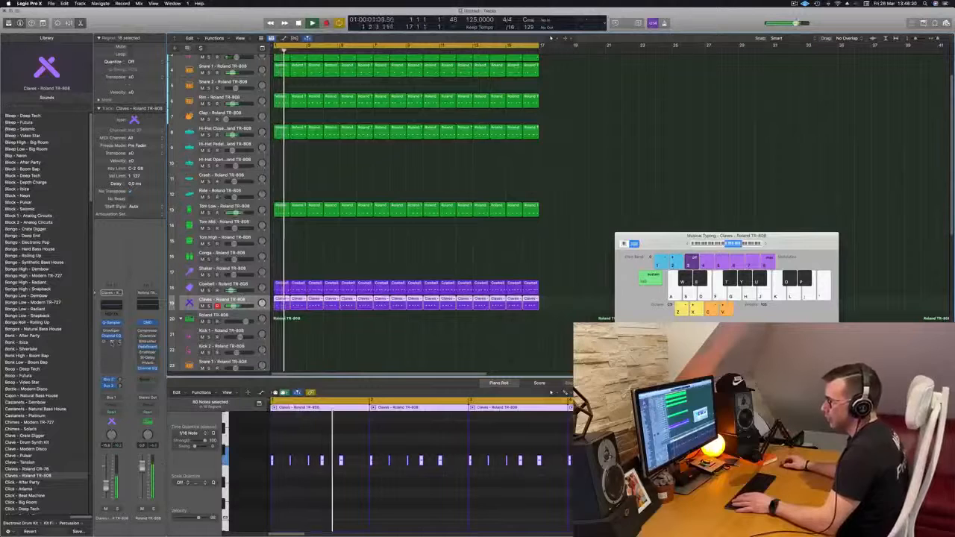
# Insert a Delay Designer with an Alternating Pan setting on the Claves track and adjust its mix level.
pyautogui.click(117, 341)
pyautogui.moveTo(131, 414)
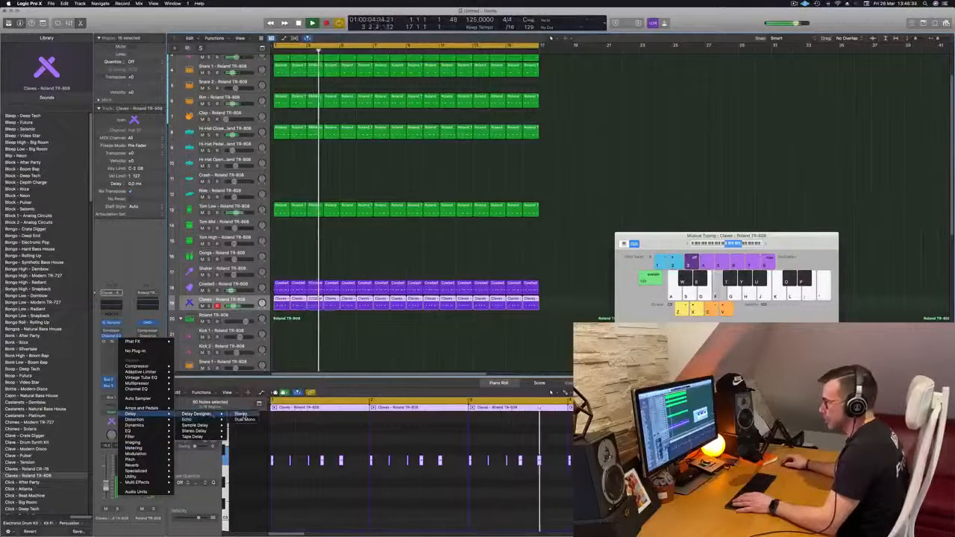
pyautogui.click(240, 419)
pyautogui.moveTo(490, 98)
pyautogui.mouseDown()
pyautogui.moveTo(582, 111)
pyautogui.moveTo(500, 110)
pyautogui.mouseUp()
pyautogui.press('Return')
pyautogui.click(421, 121)
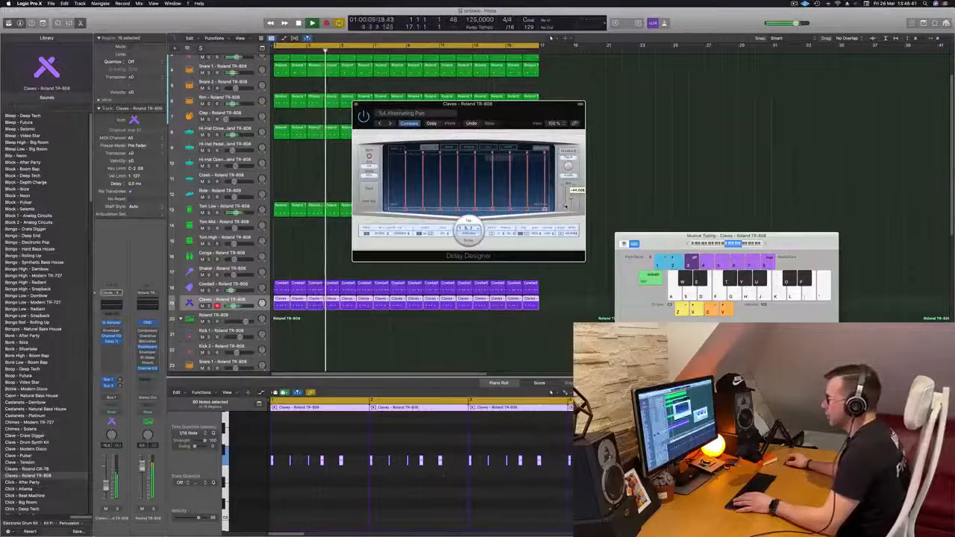
pyautogui.press('Return')
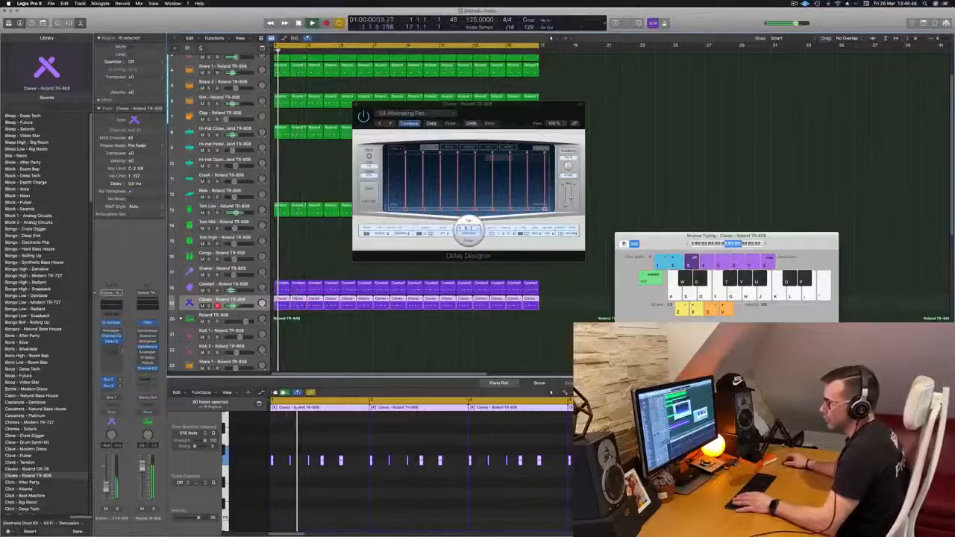
# Insert a Compressor on the Claves track and set its side chain to the Inst 1 source.
pyautogui.click(112, 347)
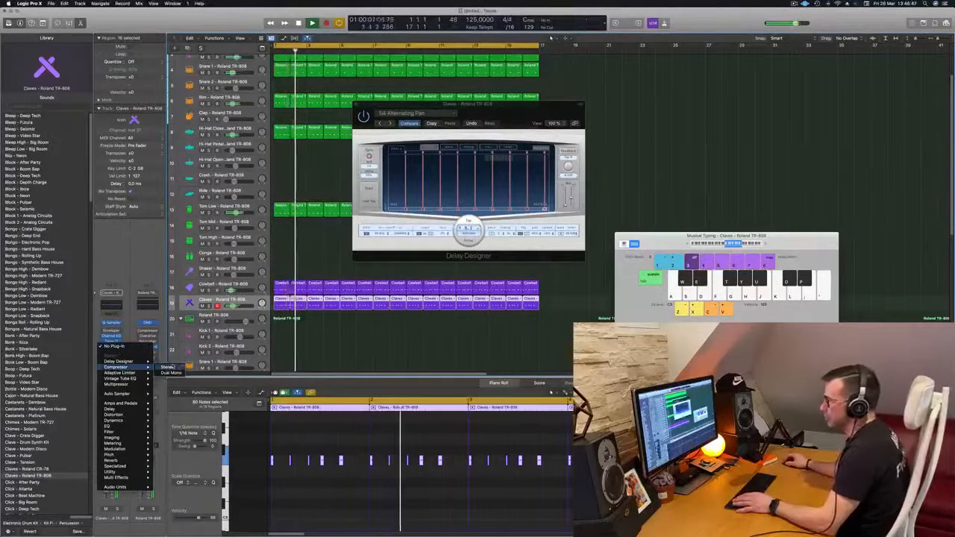
pyautogui.click(116, 367)
pyautogui.click(589, 99)
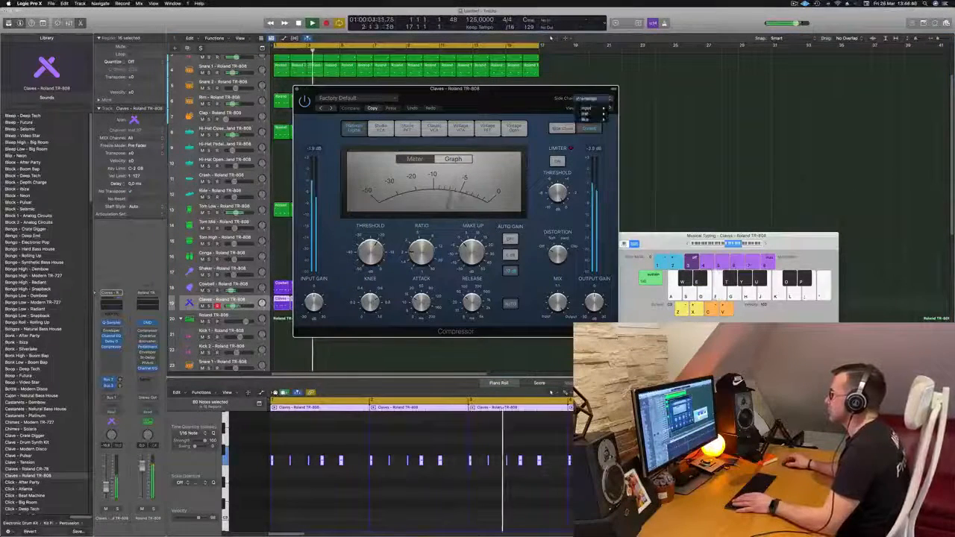
pyautogui.moveTo(593, 115)
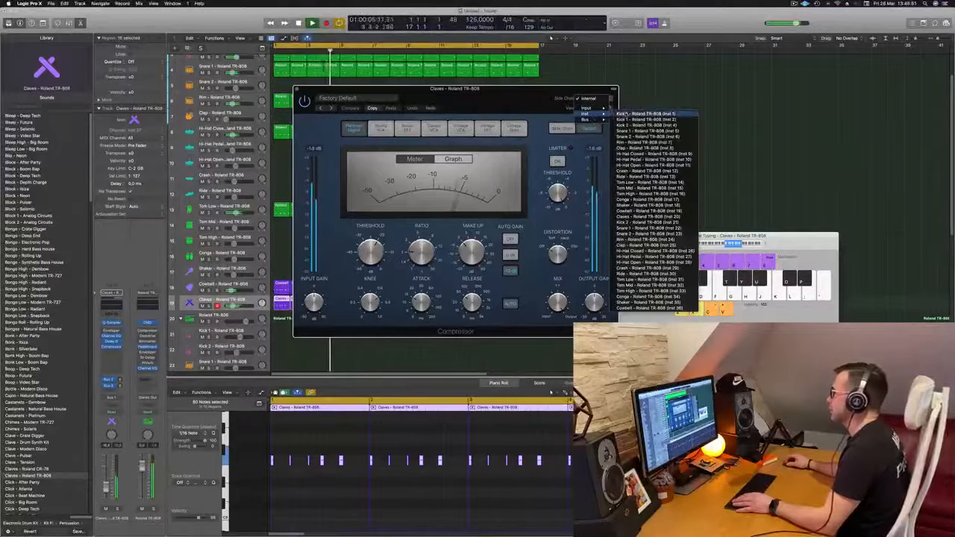
pyautogui.click(626, 114)
# Adjust the Claves Compressor's attack and threshold while replaying the beat from bar 1.
pyautogui.moveTo(504, 94); pyautogui.dragTo(552, 94)
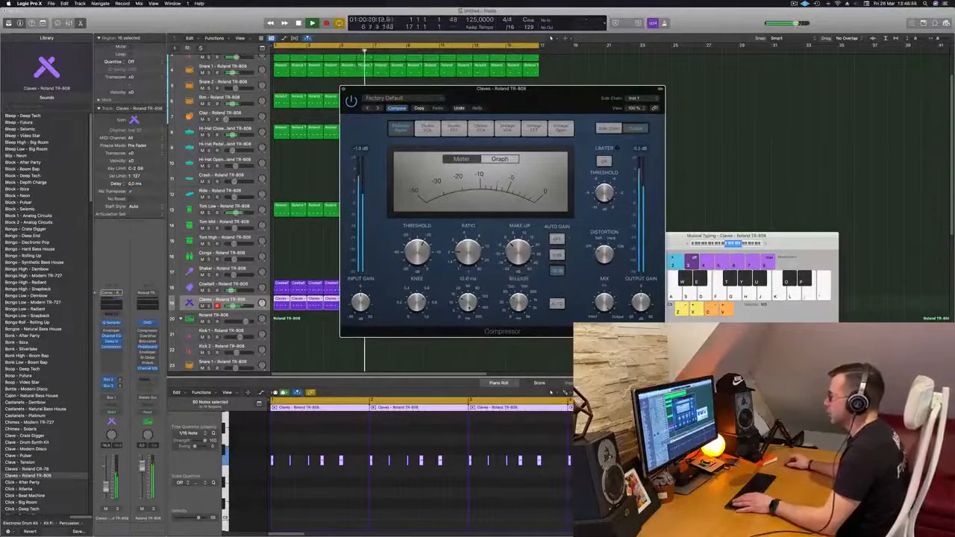
pyautogui.press('Return')
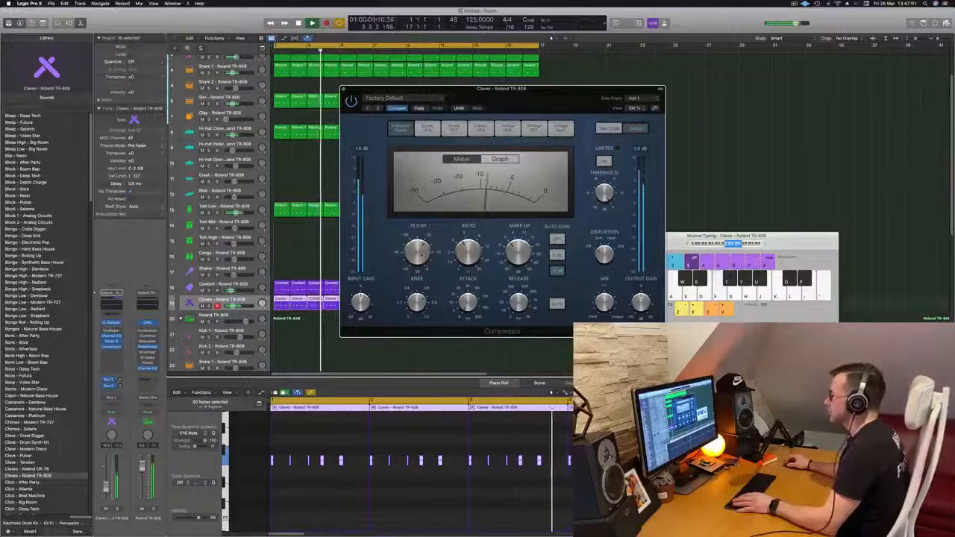
pyautogui.press('Return')
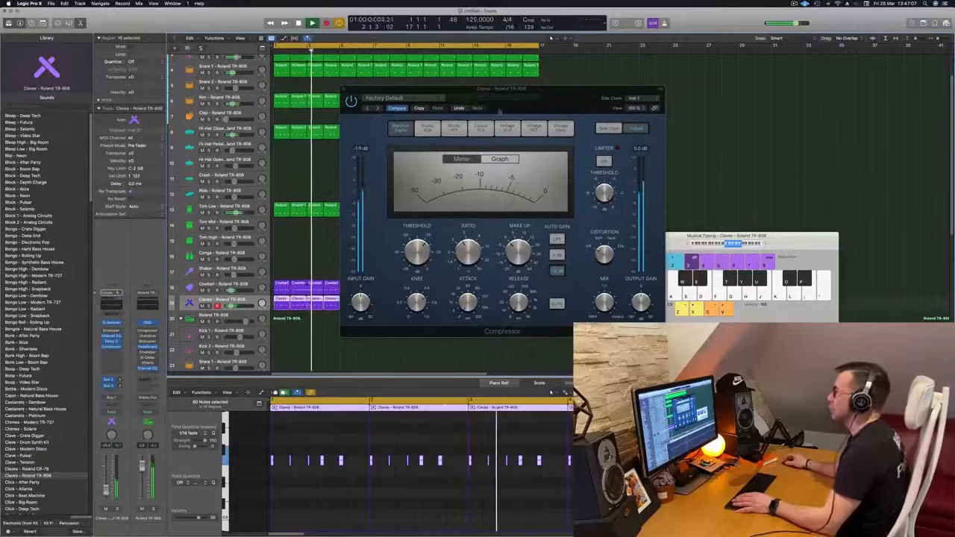
# Close the Claves Compressor and Delay Designer windows while the beat plays.
pyautogui.moveTo(499, 111); pyautogui.dragTo(483, 118)
pyautogui.click(327, 94)
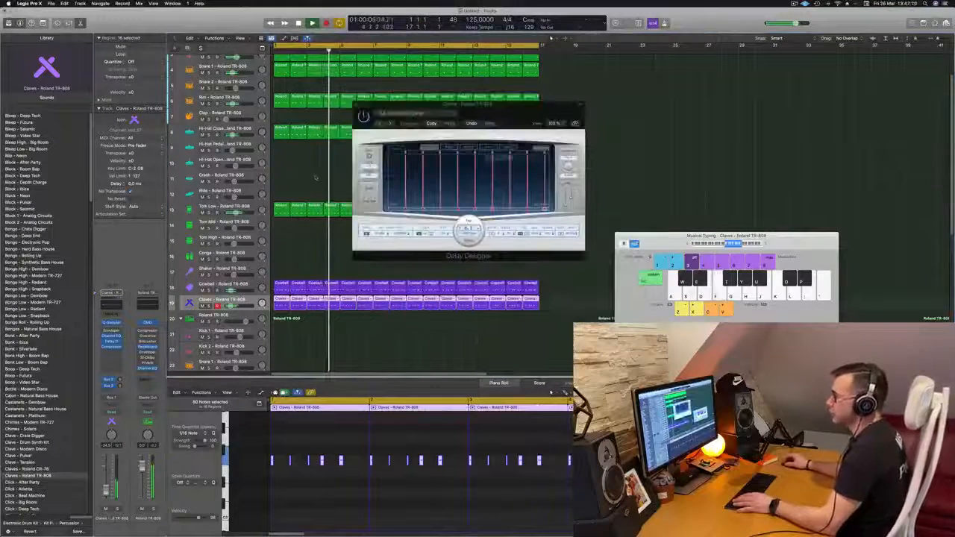
pyautogui.click(343, 110)
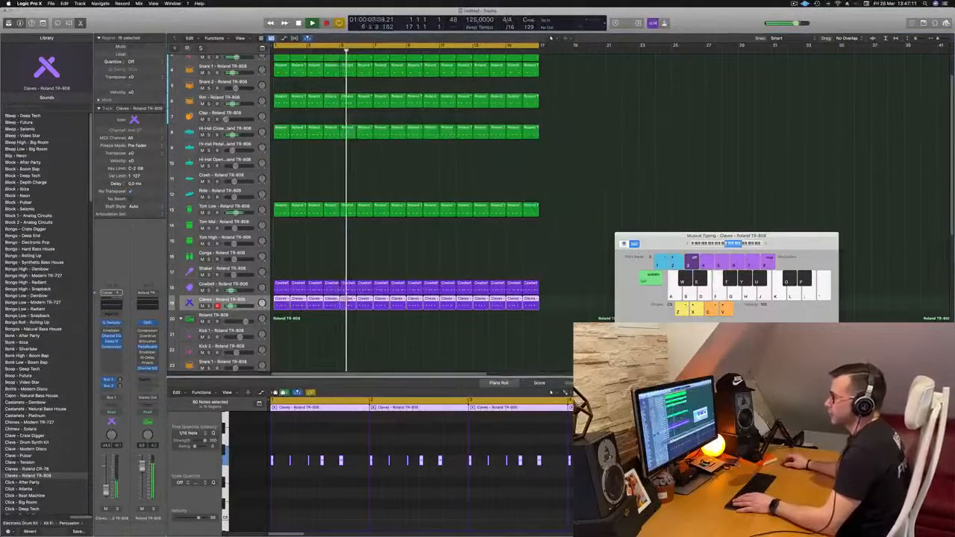
pyautogui.scroll(-5, 349, 218)
pyautogui.scroll(5, 349, 219)
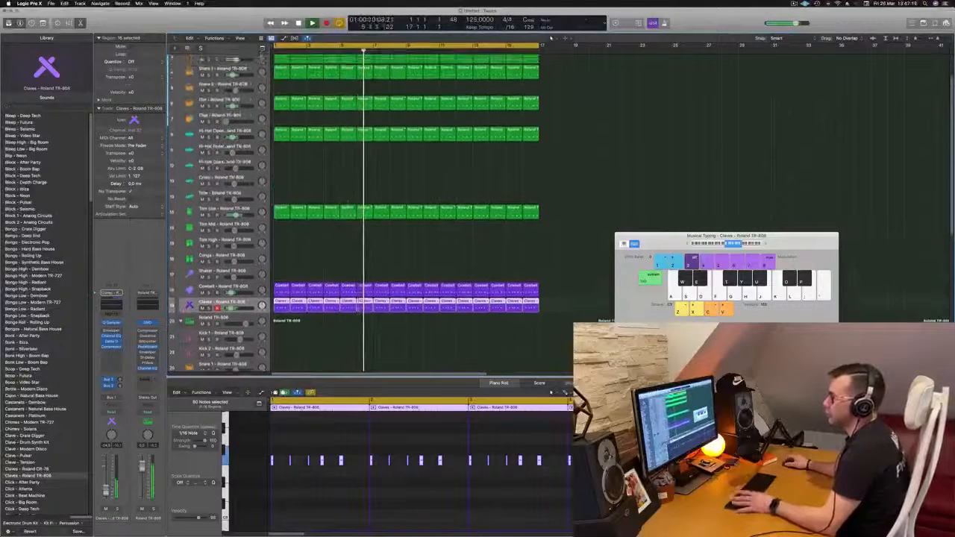
pyautogui.scroll(2, 349, 204)
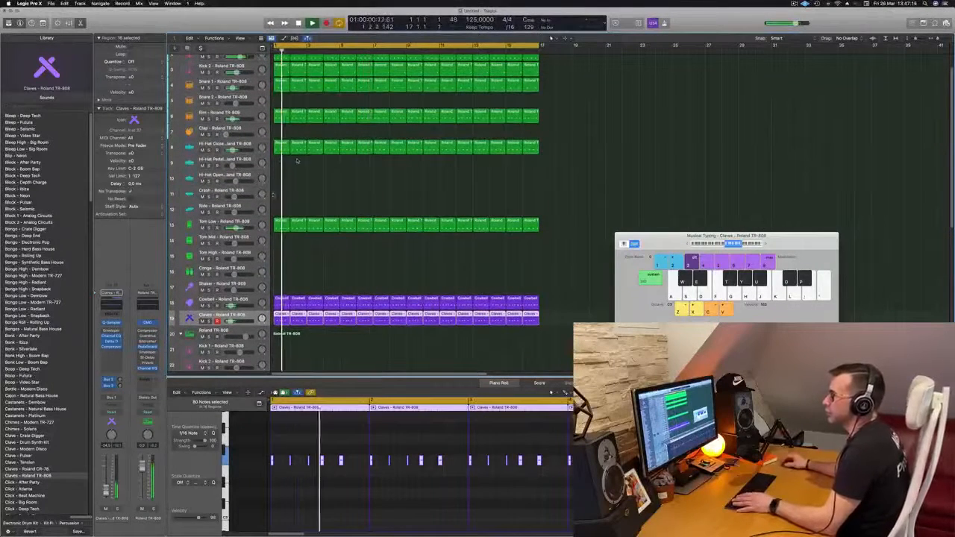
# Copy the first Hi-Hat Closed region to bar 1 of the Crash track and play the pattern from the start.
pyautogui.moveTo(286, 152); pyautogui.dragTo(287, 199)
pyautogui.press('space')
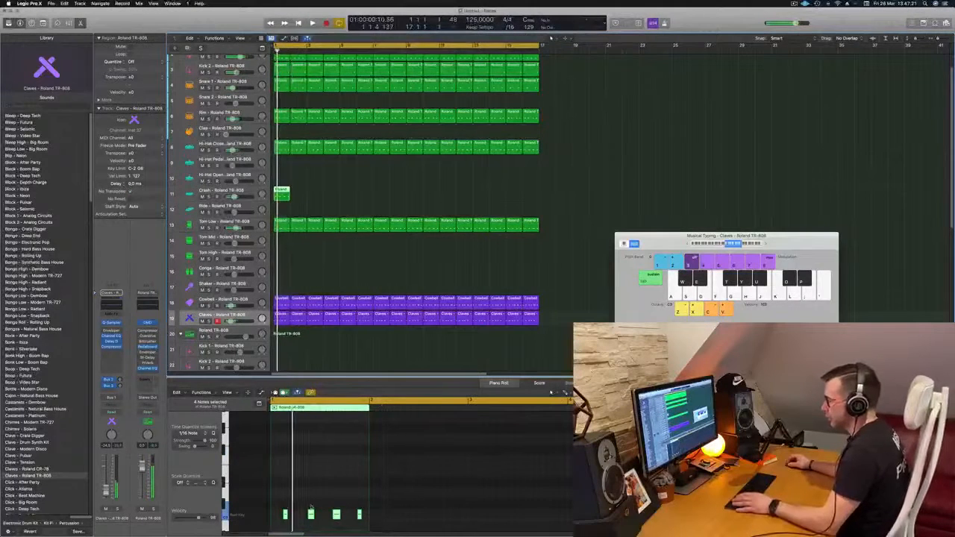
pyautogui.click(311, 506)
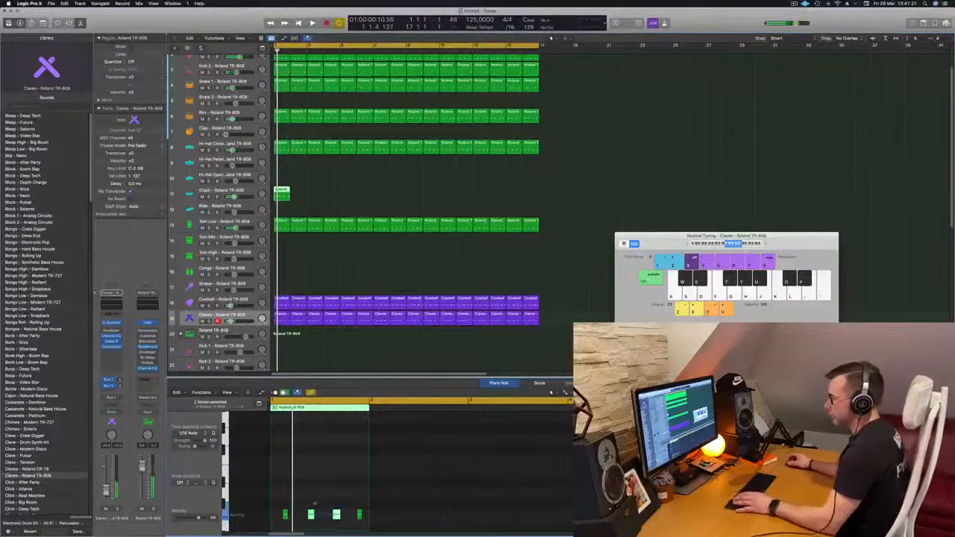
pyautogui.click(222, 192)
pyautogui.press('space')
pyautogui.press('space')
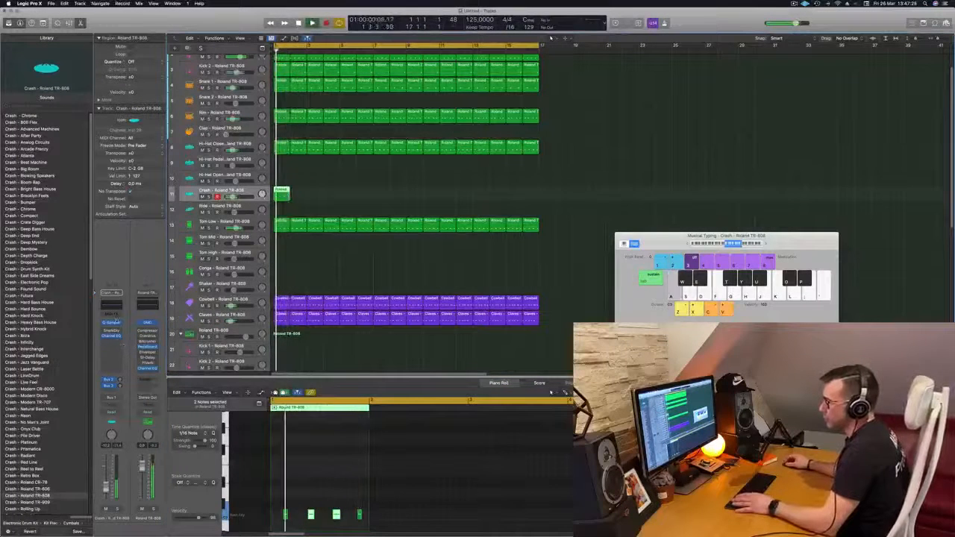
# Shorten the Crash sample in Quick Sampler with a long fade-out and an earlier sample end.
pyautogui.click(114, 323)
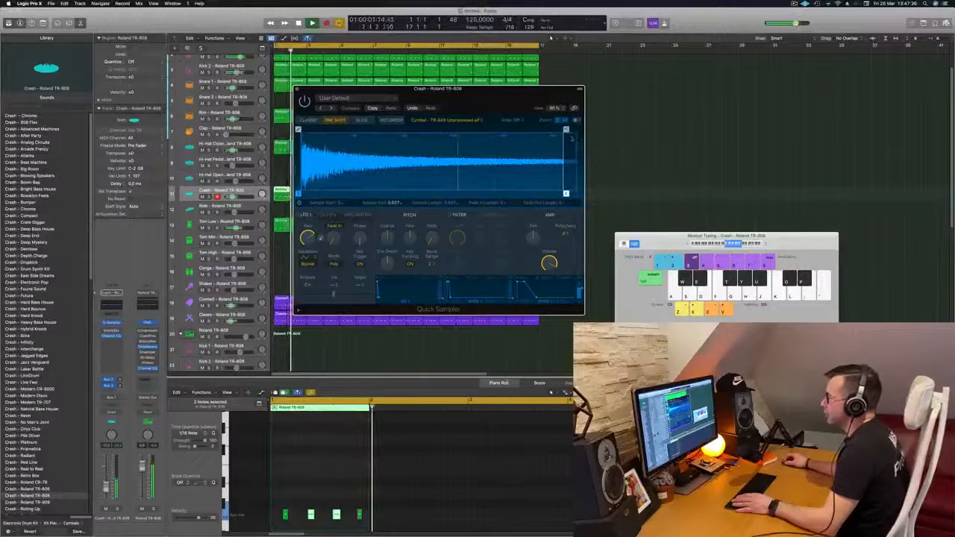
pyautogui.moveTo(566, 129); pyautogui.dragTo(426, 129)
pyautogui.moveTo(448, 89); pyautogui.dragTo(666, 110)
pyautogui.moveTo(793, 218)
pyautogui.mouseDown()
pyautogui.moveTo(735, 218)
pyautogui.moveTo(784, 219)
pyautogui.mouseUp()
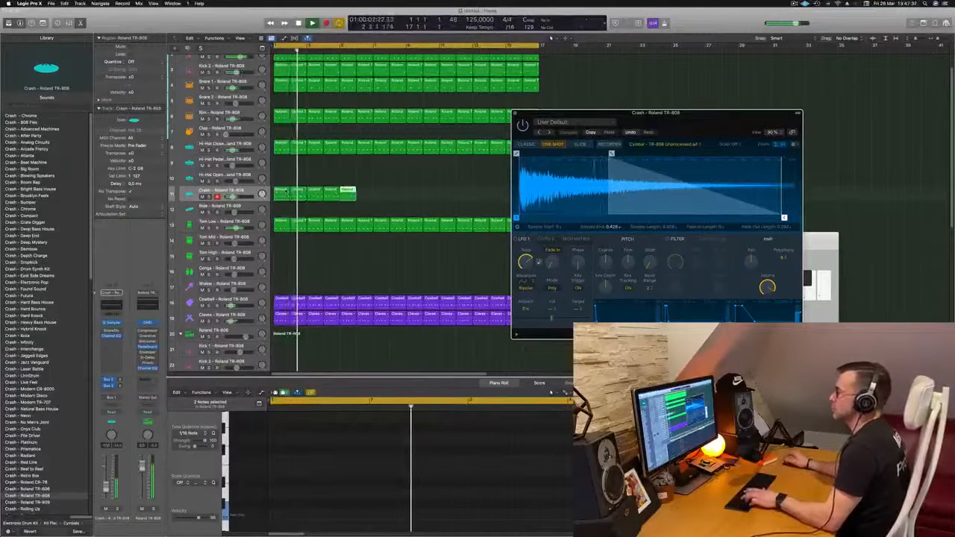
# Repeat the one-bar Crash region across bars 1 to 16 and close the Crash Quick Sampler.
pyautogui.moveTo(633, 114); pyautogui.dragTo(462, 143)
pyautogui.press('super+k')
pyautogui.press('space')
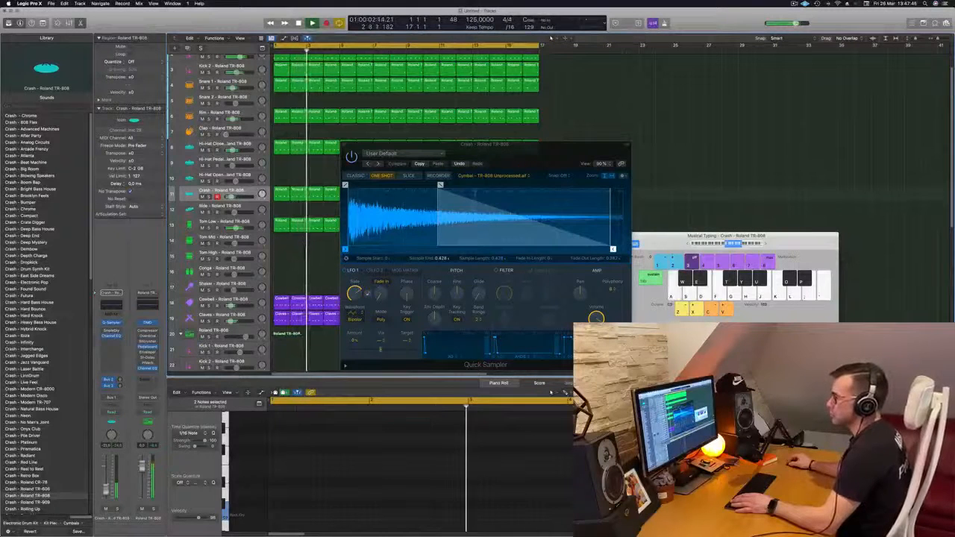
pyautogui.press('super+w')
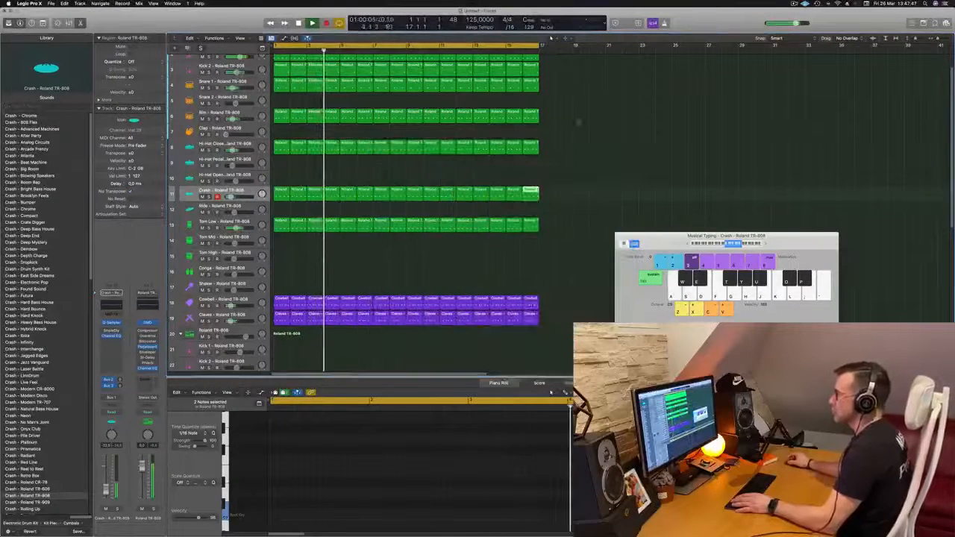
pyautogui.click(632, 127)
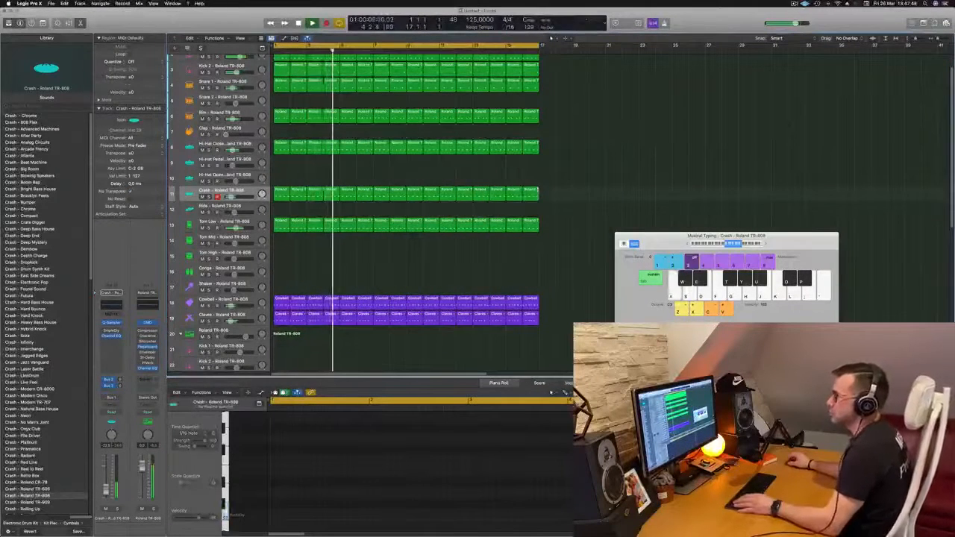
# Copy the first Kick 2 region to bar 1 of the Clap track, replay from bar 1 and select the Clap track.
pyautogui.click(282, 116)
pyautogui.moveTo(282, 67); pyautogui.dragTo(279, 131)
pyautogui.moveTo(320, 437); pyautogui.dragTo(399, 488)
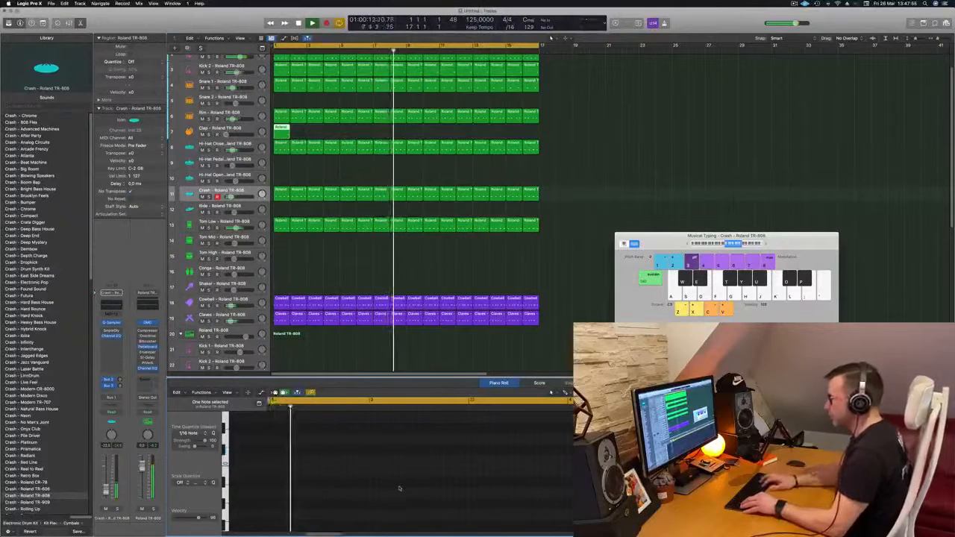
pyautogui.press('Return')
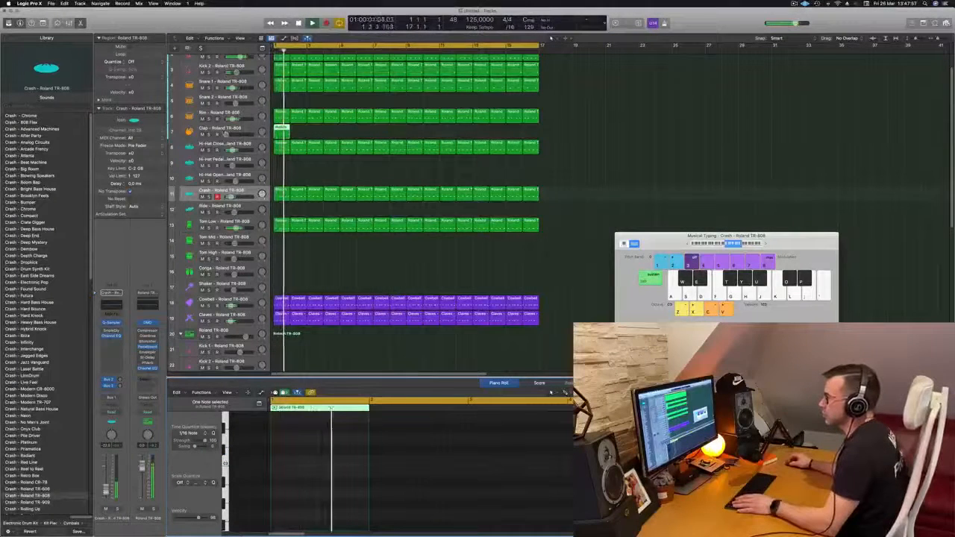
pyautogui.press('Return')
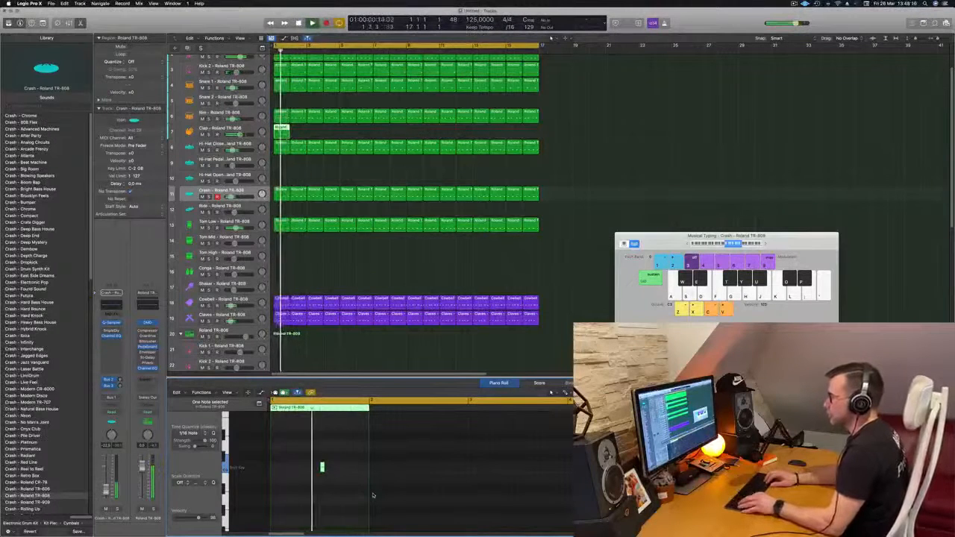
pyautogui.press('Return')
pyautogui.click(220, 128)
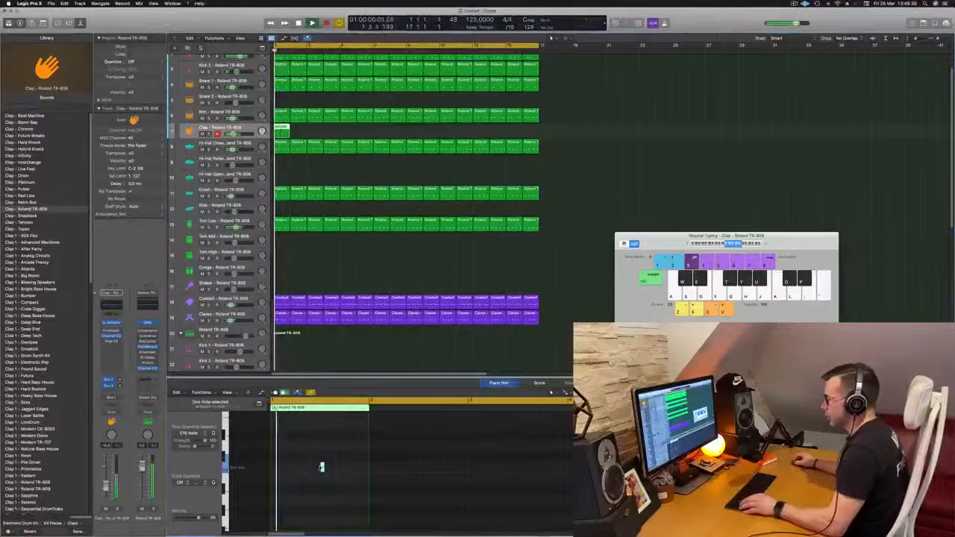
# Try an additional clap note at the start of bar 1 while replaying the beat.
pyautogui.moveTo(323, 468); pyautogui.dragTo(273, 468)
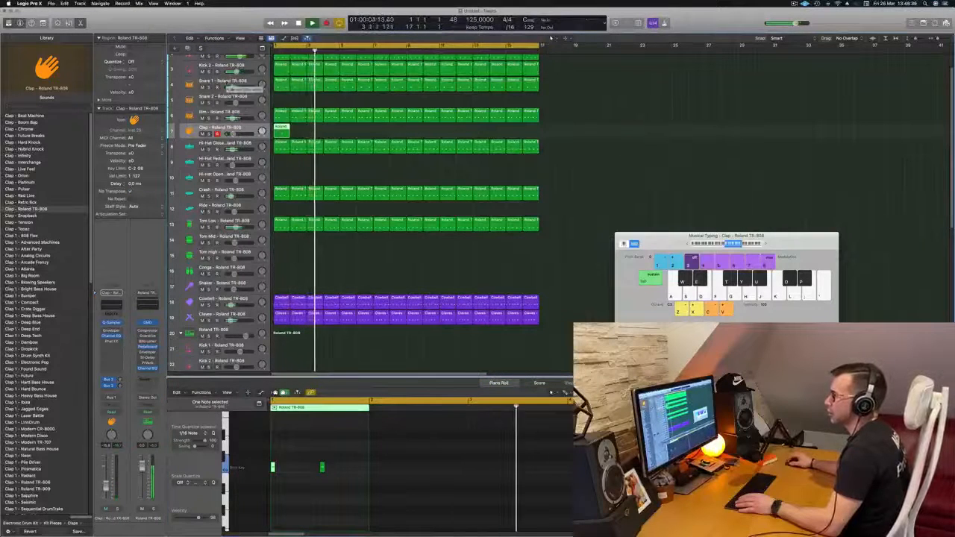
pyautogui.press('space')
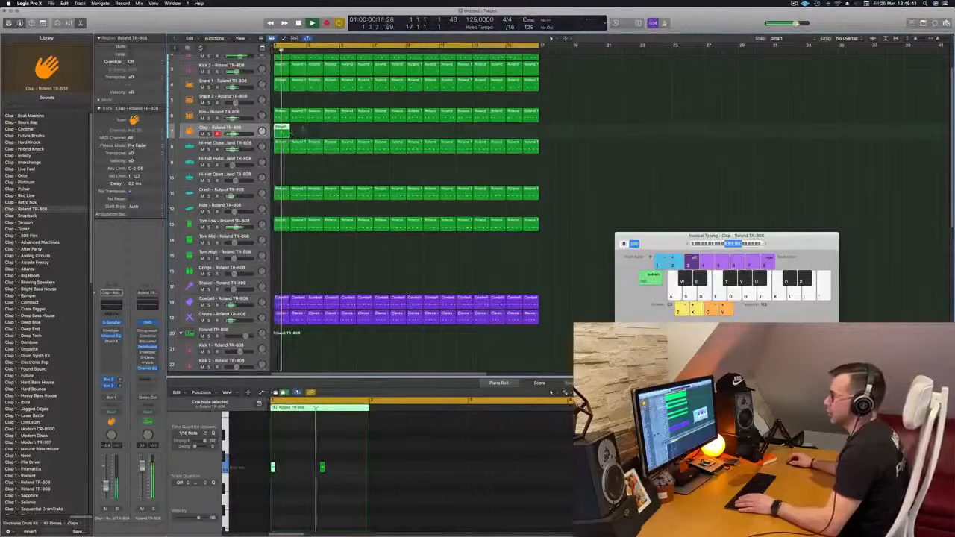
pyautogui.press('Return')
pyautogui.press('Return')
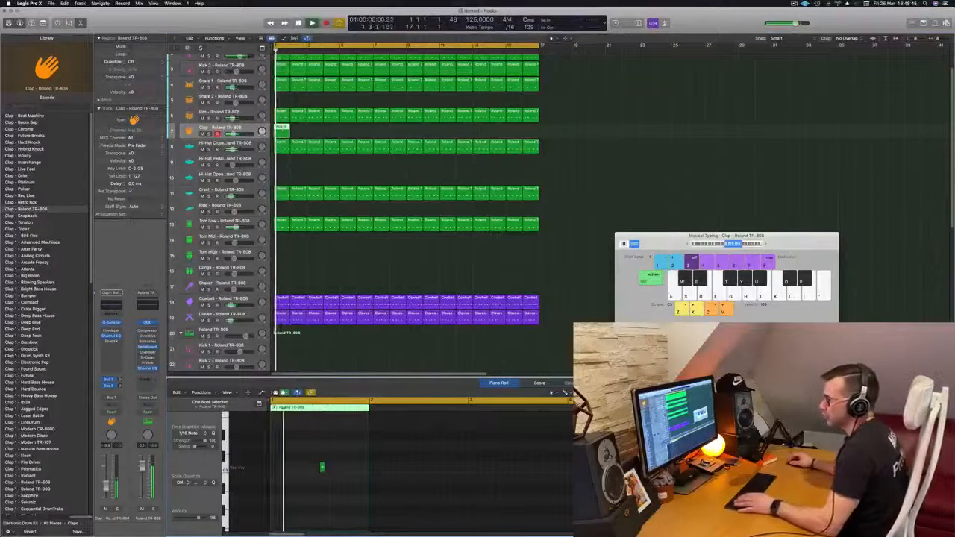
# Copy the one-bar Clap region across bars 1 to 16 and replay the beat from the start.
pyautogui.moveTo(281, 127); pyautogui.dragTo(345, 130)
pyautogui.keyDown('shift'); pyautogui.click(275, 128); pyautogui.keyUp('shift')
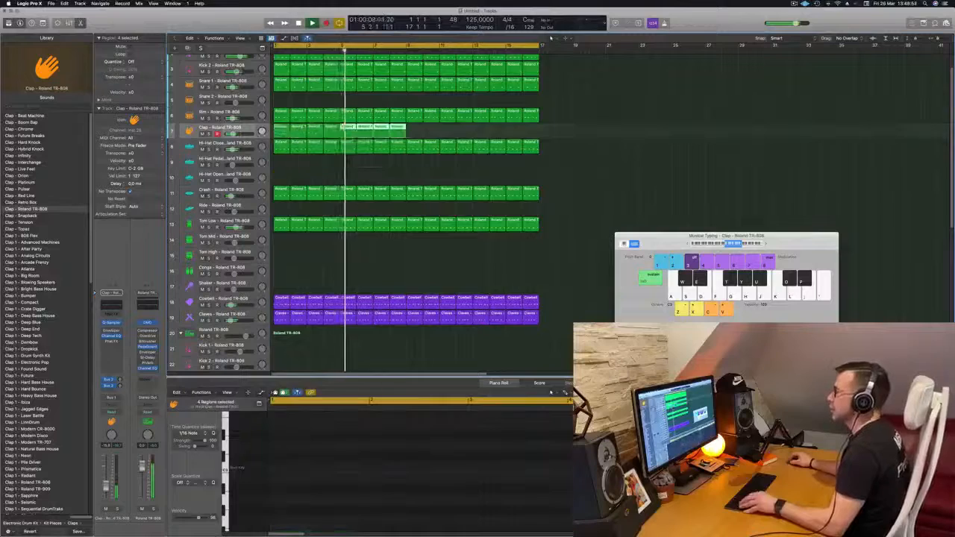
pyautogui.click(256, 135)
pyautogui.moveTo(280, 129); pyautogui.dragTo(412, 135)
pyautogui.press('Return')
pyautogui.click(254, 131)
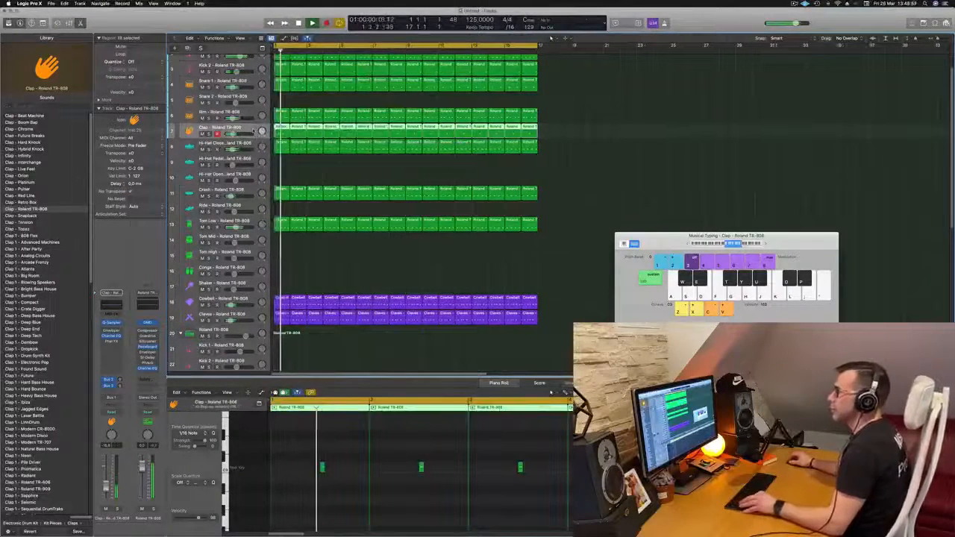
# Open the Tape Delay on the Clap's delay bus, audition presets down to 1/8 Note Dotted, and close the plug-in.
pyautogui.scroll(-3, 254, 130)
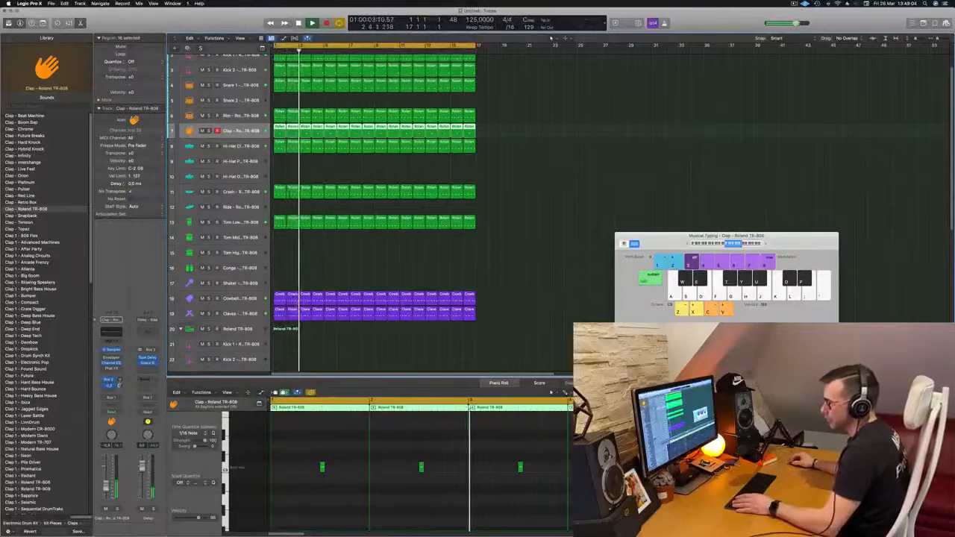
pyautogui.click(148, 357)
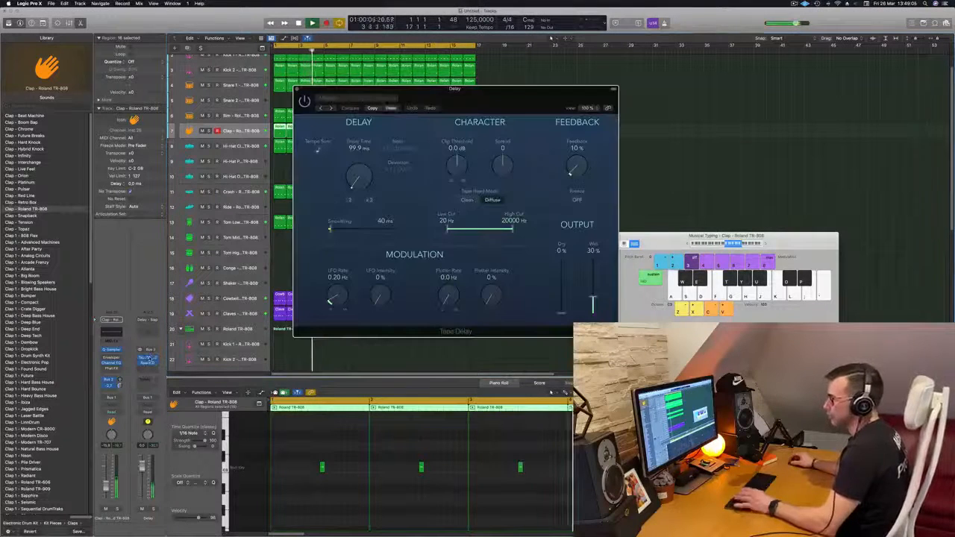
pyautogui.click(321, 108)
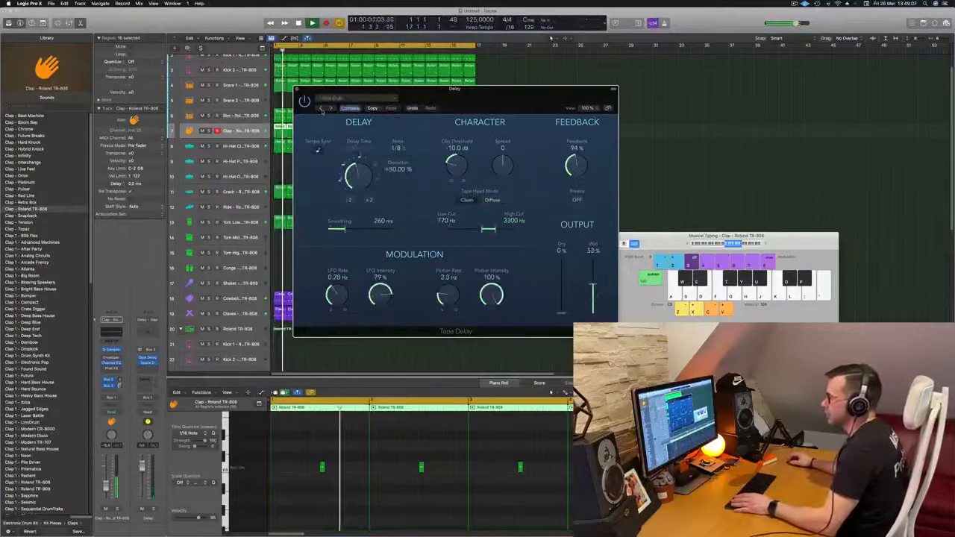
pyautogui.moveTo(322, 111); pyautogui.dragTo(530, 120)
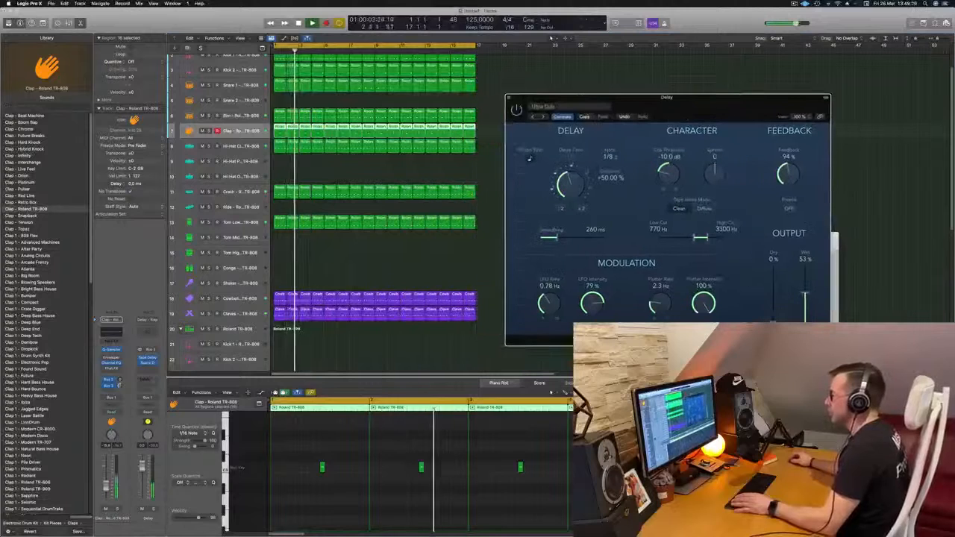
pyautogui.click(531, 118)
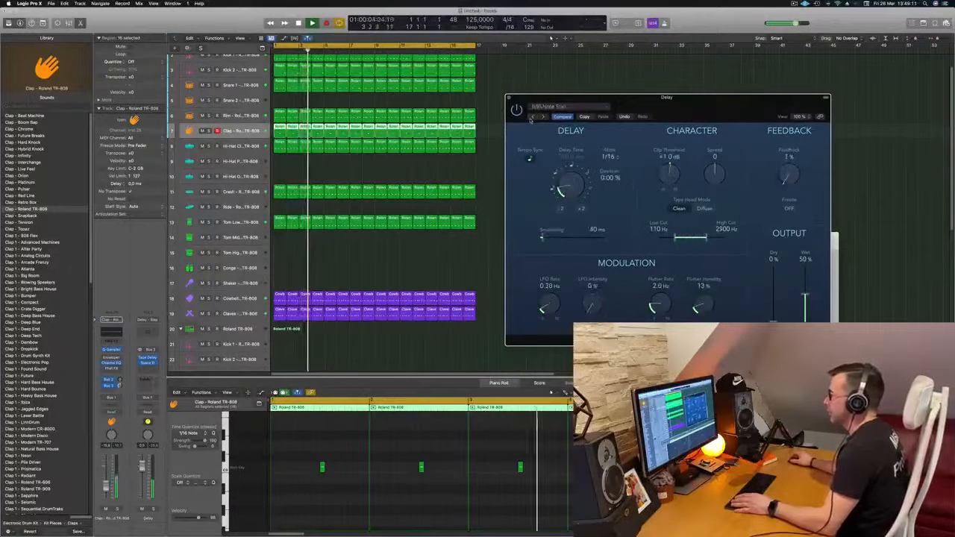
pyautogui.click(530, 118)
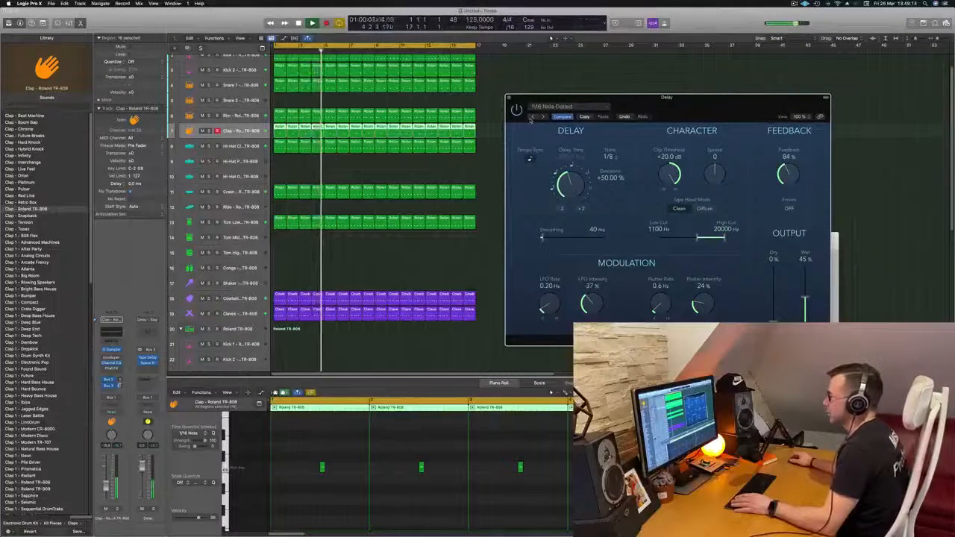
pyautogui.click(530, 117)
pyautogui.click(530, 117)
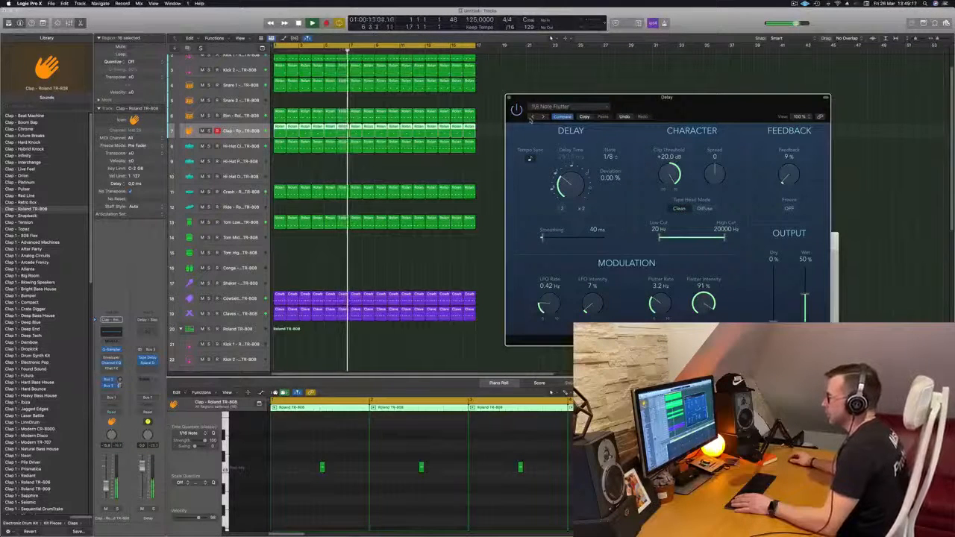
pyautogui.click(531, 118)
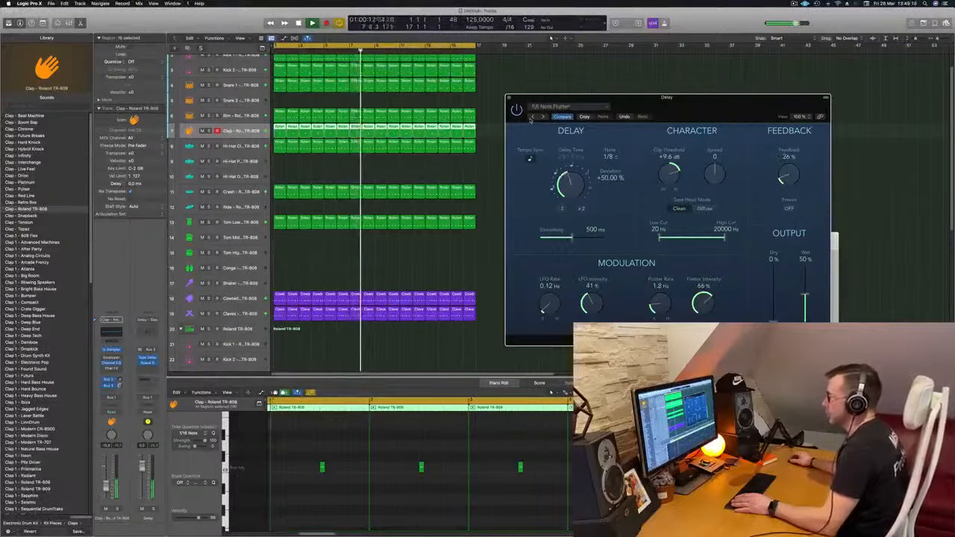
pyautogui.moveTo(551, 98); pyautogui.dragTo(528, 110)
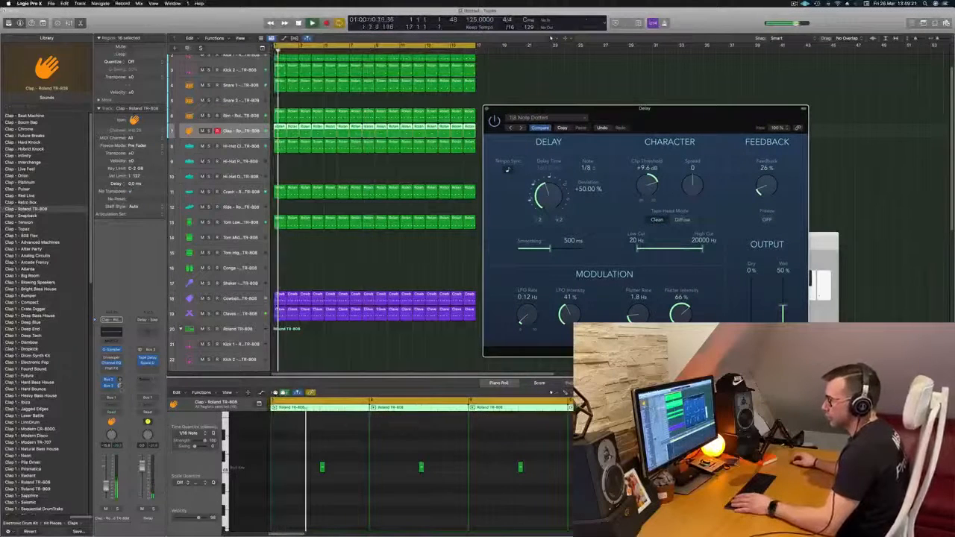
pyautogui.click(418, 188)
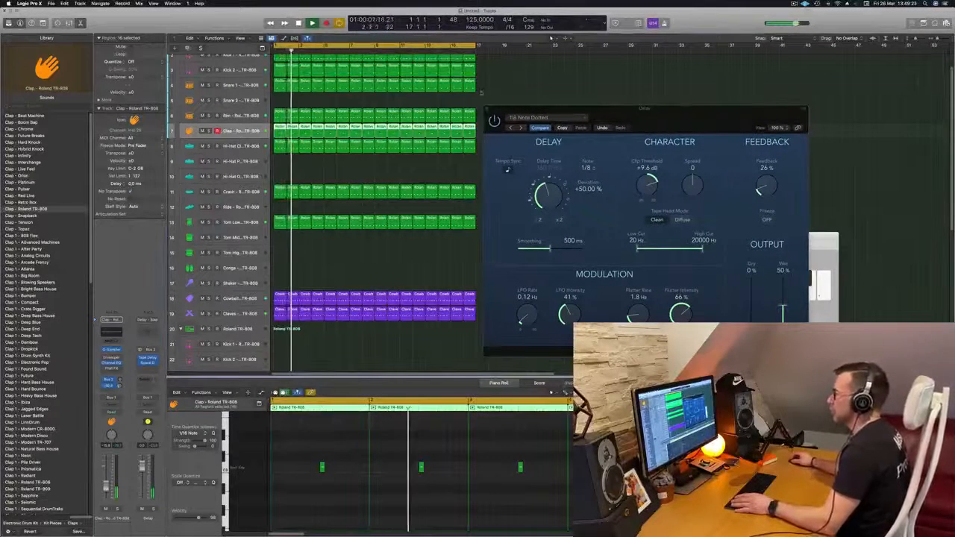
pyautogui.press('super+k')
# Select the second Cowbell track, track 37 in the lower set of TR-808 tracks, while the beat plays.
pyautogui.press('super+Left')
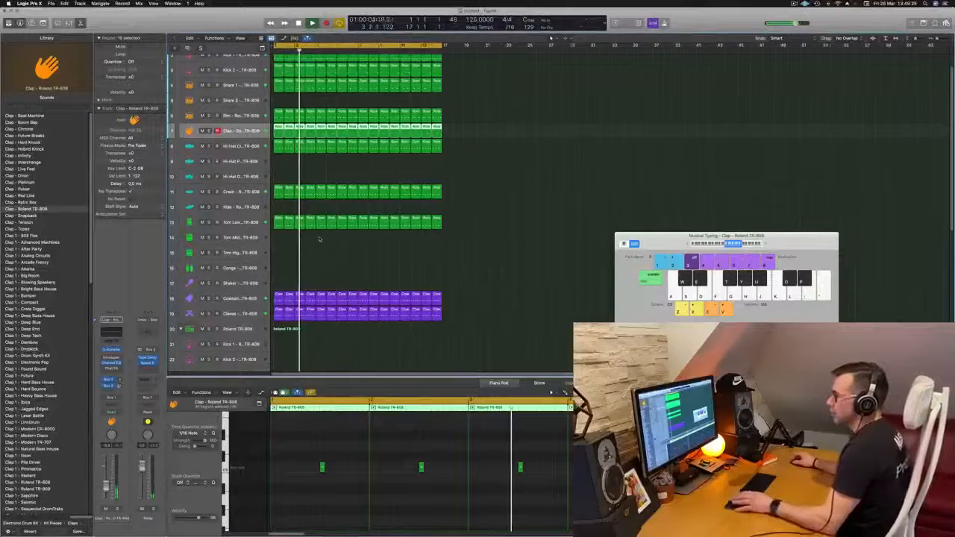
pyautogui.press('super+Up')
pyautogui.press('super+Up')
pyautogui.press('super+Up')
pyautogui.scroll(-3, 342, 216)
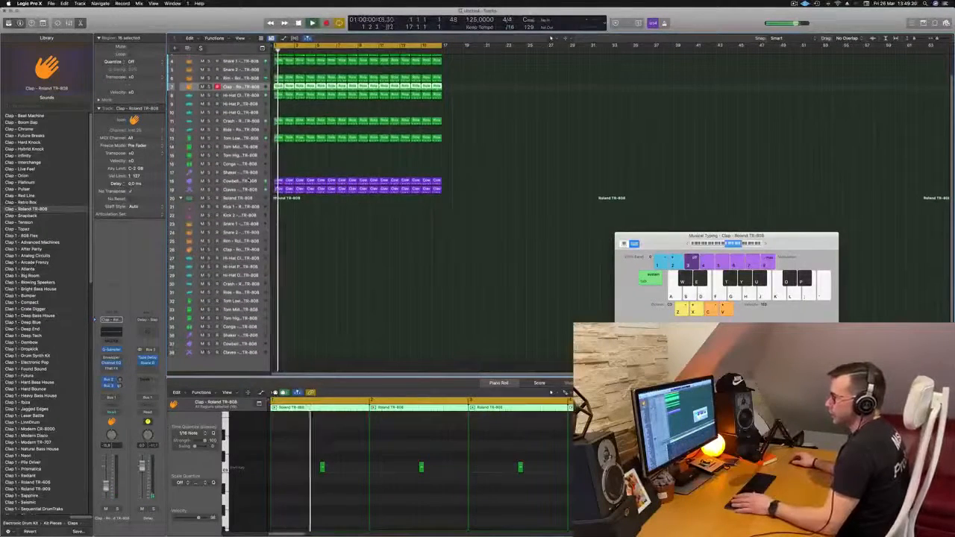
pyautogui.click(240, 182)
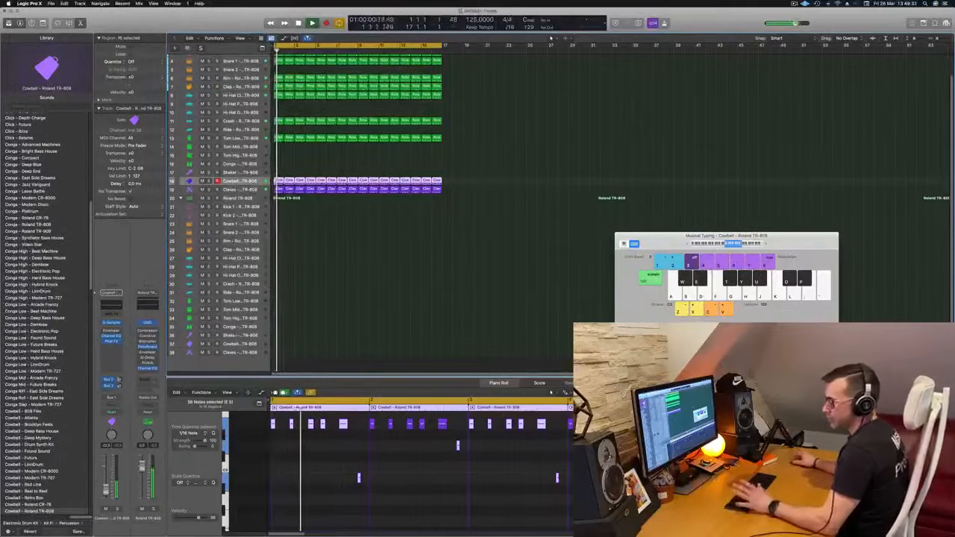
pyautogui.click(238, 344)
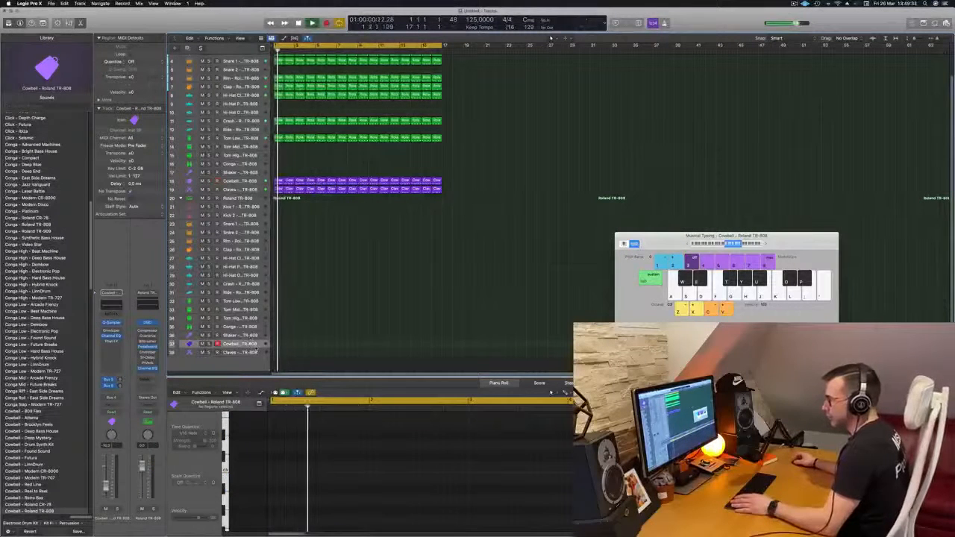
pyautogui.moveTo(258, 348); pyautogui.dragTo(259, 351)
# Audition cowbell notes over the beat and raise the Musical Typing range by one octave.
pyautogui.press('k')
pyautogui.press('l')
pyautogui.press("'")
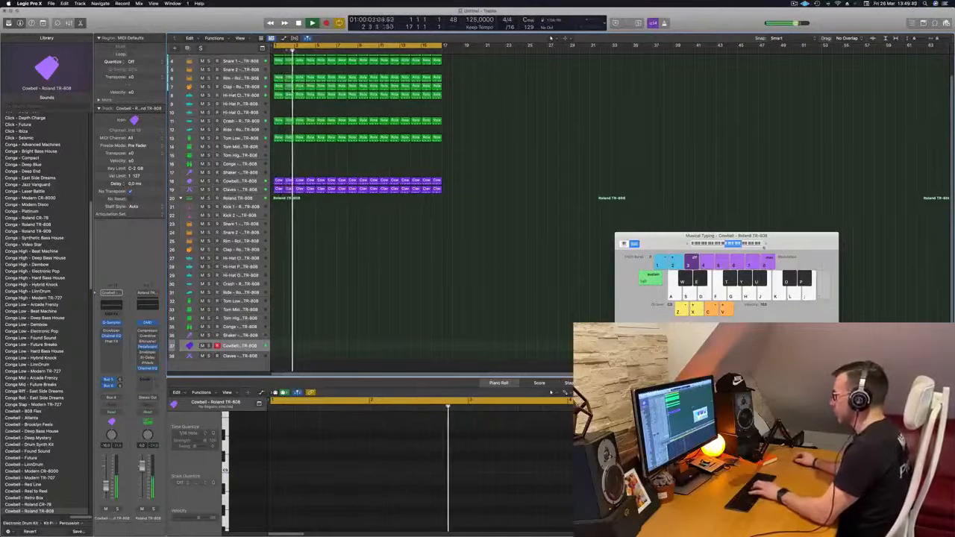
pyautogui.click(767, 244)
pyautogui.press(';')
pyautogui.press(';')
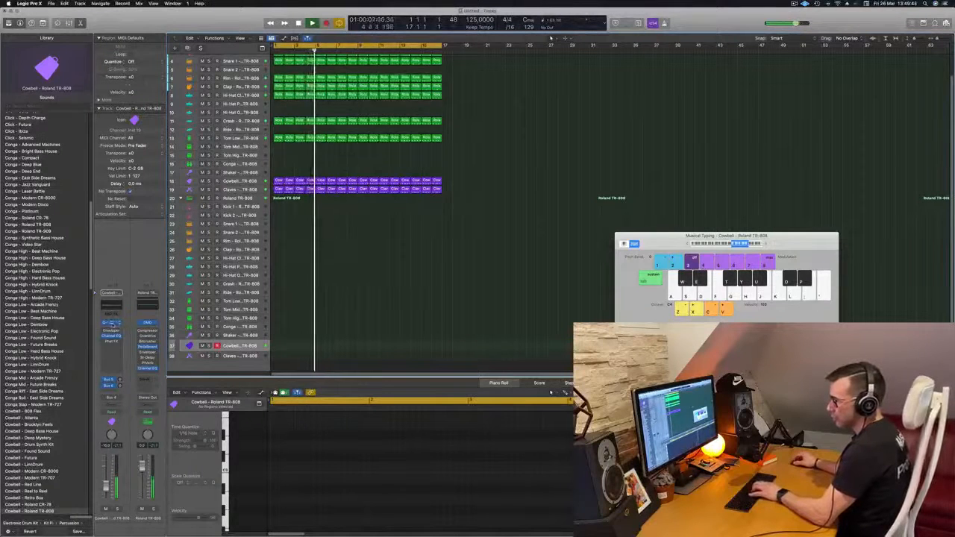
# Open the Cowbell's Quick Sampler and audition notes with it in view.
pyautogui.click(111, 323)
pyautogui.moveTo(387, 113); pyautogui.dragTo(526, 91)
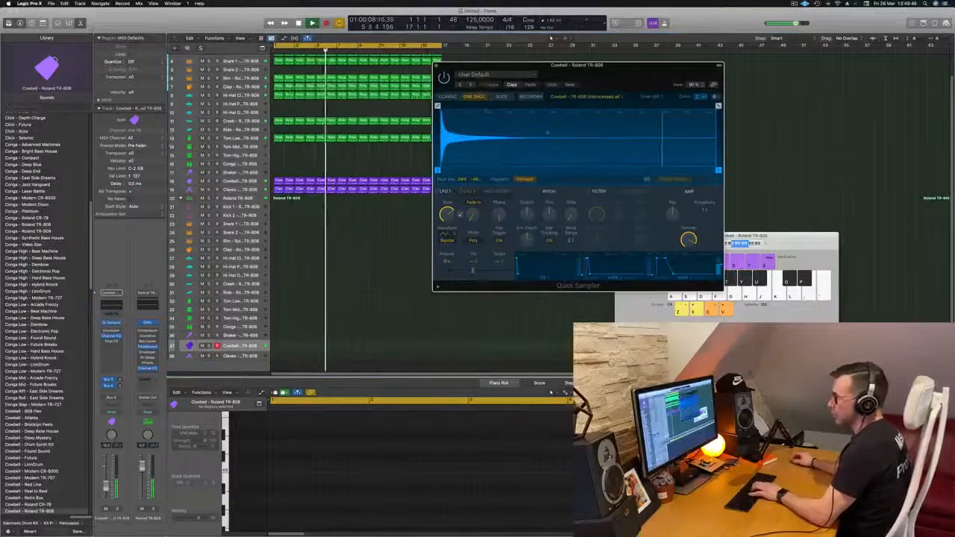
pyautogui.press(';')
pyautogui.press(';')
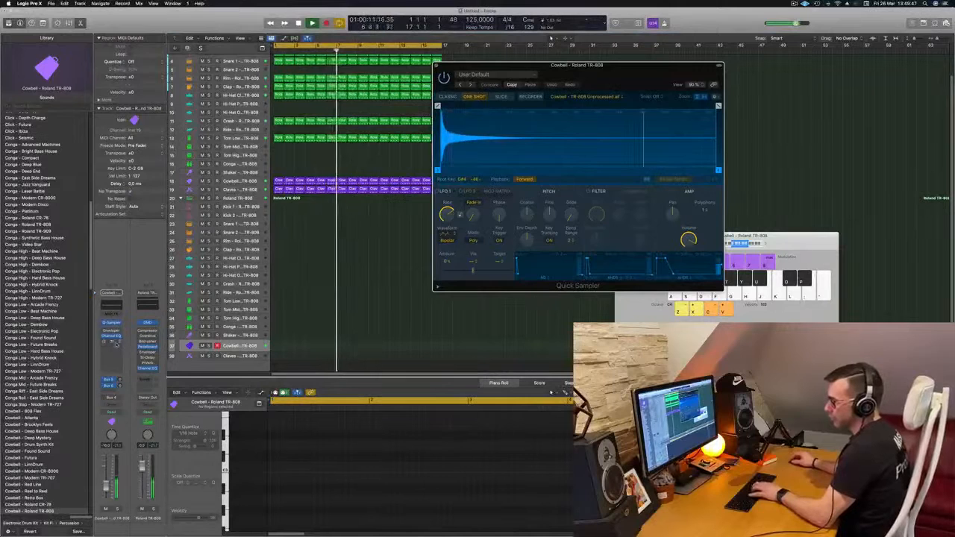
# Replace the Phat FX on the Cowbell channel with a stereo SilverVerb.
pyautogui.click(111, 341)
pyautogui.click(121, 341)
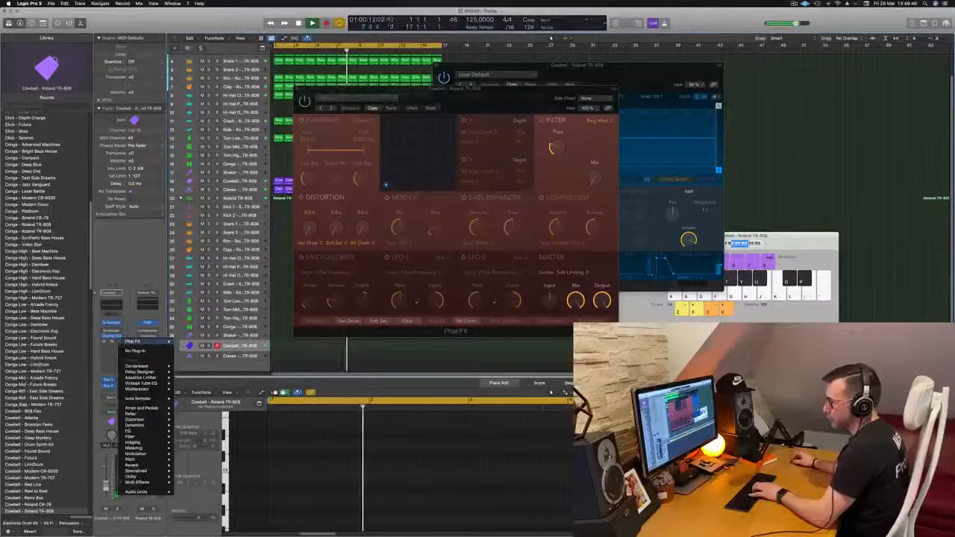
pyautogui.moveTo(158, 430)
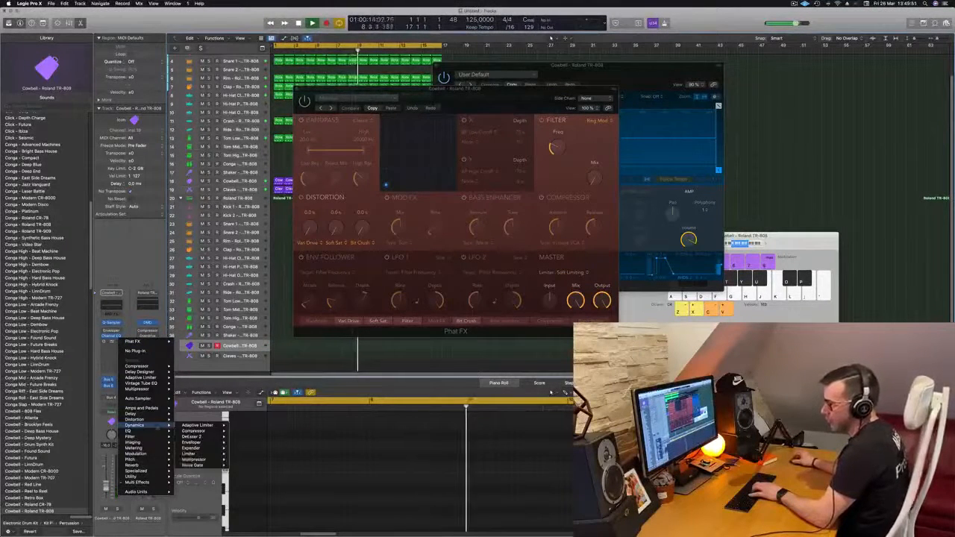
pyautogui.moveTo(153, 465)
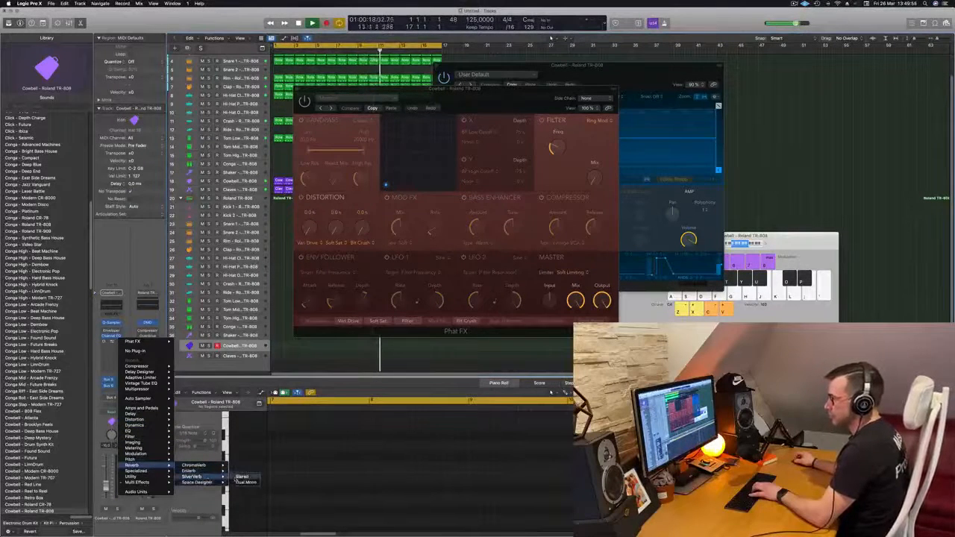
pyautogui.click(241, 476)
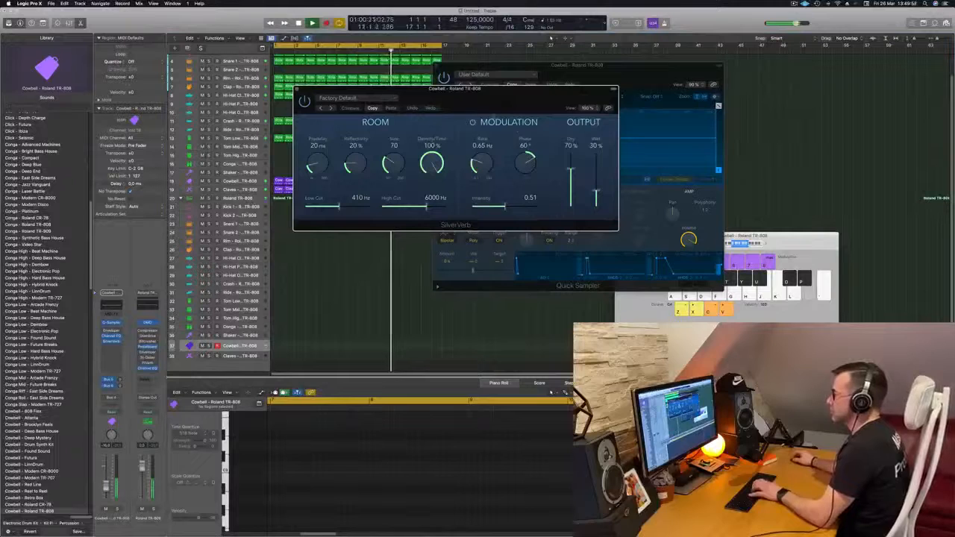
# Load the grandiose preset in the SilverVerb and set its wet output to 100%.
pyautogui.moveTo(597, 192); pyautogui.dragTo(597, 153)
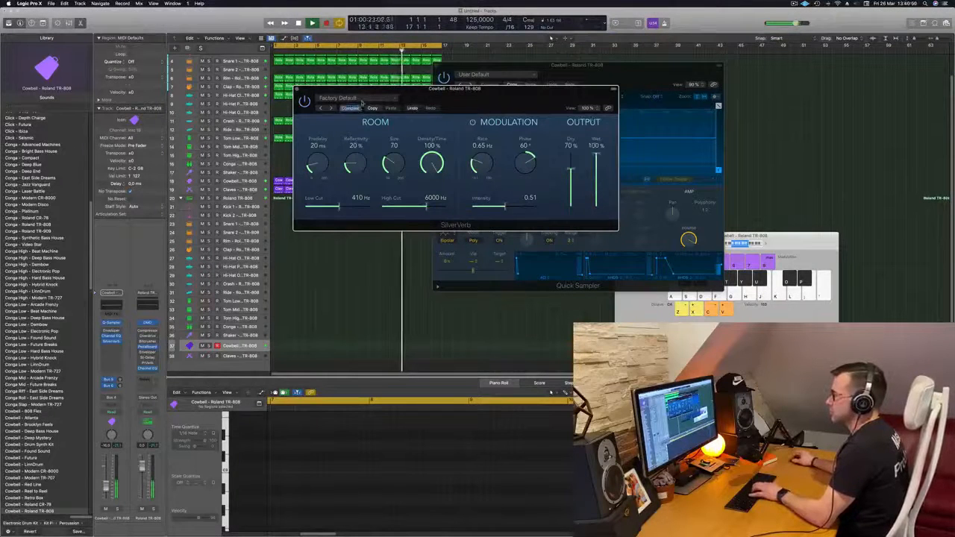
pyautogui.click(361, 100)
pyautogui.click(337, 221)
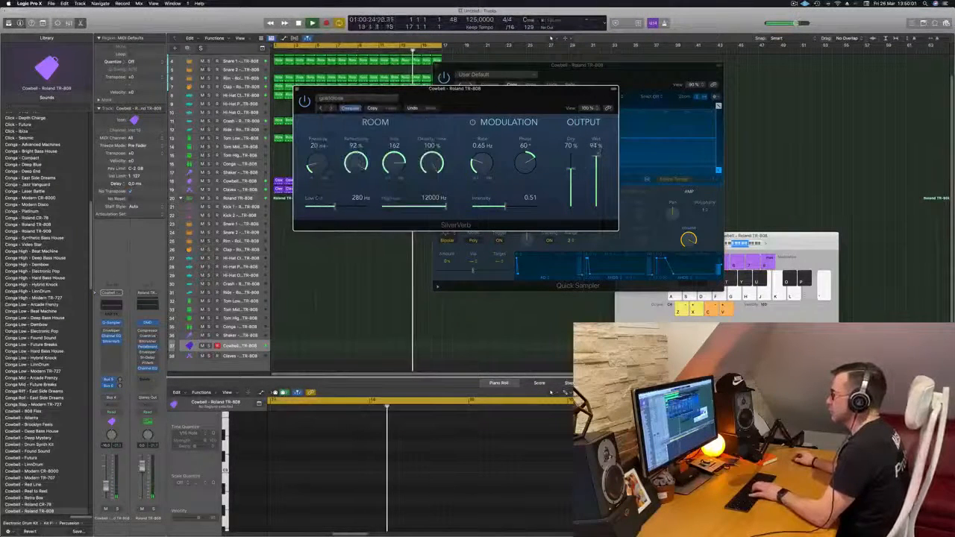
pyautogui.moveTo(586, 102); pyautogui.dragTo(631, 108)
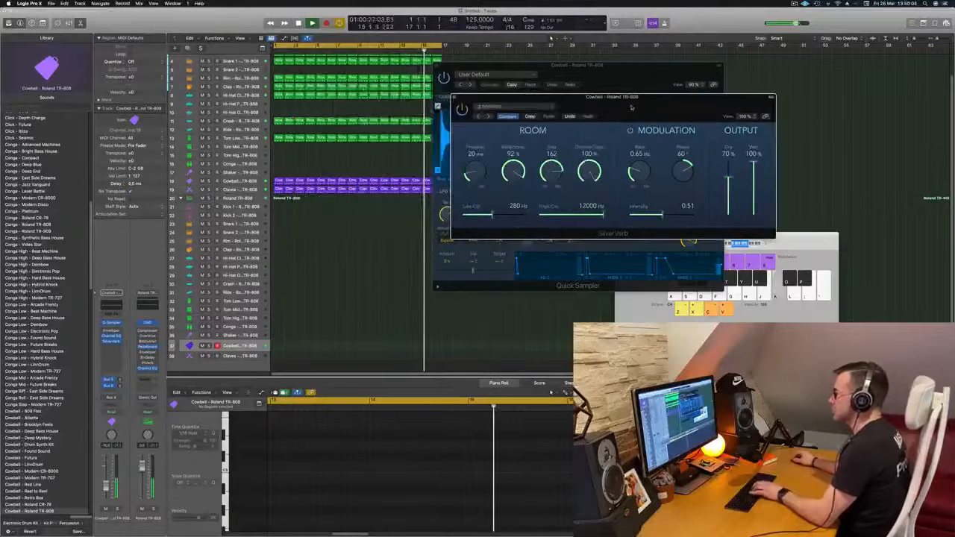
pyautogui.moveTo(631, 108); pyautogui.dragTo(592, 169)
# Try the SilverVerb's dry output at 0%, then set it to 35%.
pyautogui.moveTo(689, 238); pyautogui.dragTo(689, 267)
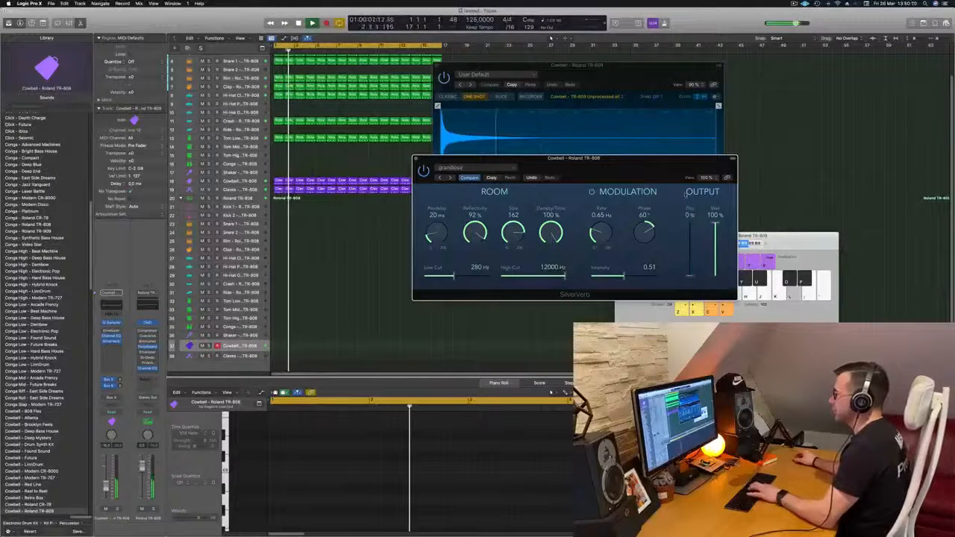
pyautogui.moveTo(619, 177); pyautogui.dragTo(558, 188)
pyautogui.moveTo(629, 284); pyautogui.dragTo(629, 265)
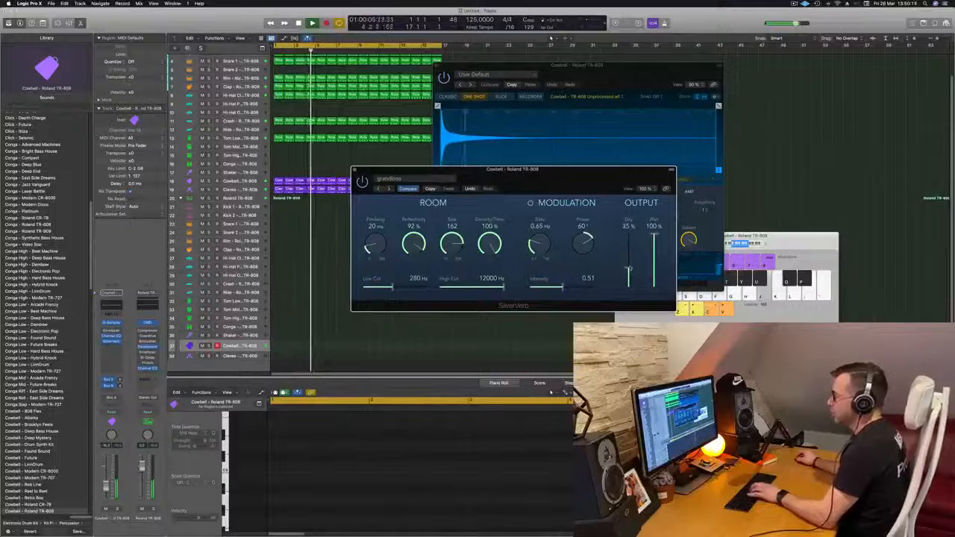
pyautogui.moveTo(512, 169); pyautogui.dragTo(647, 125)
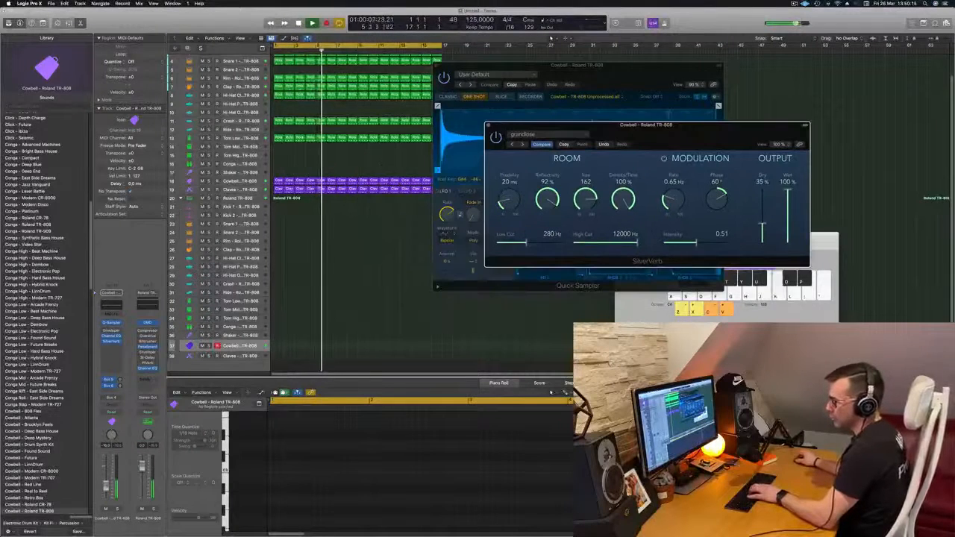
pyautogui.click(106, 486)
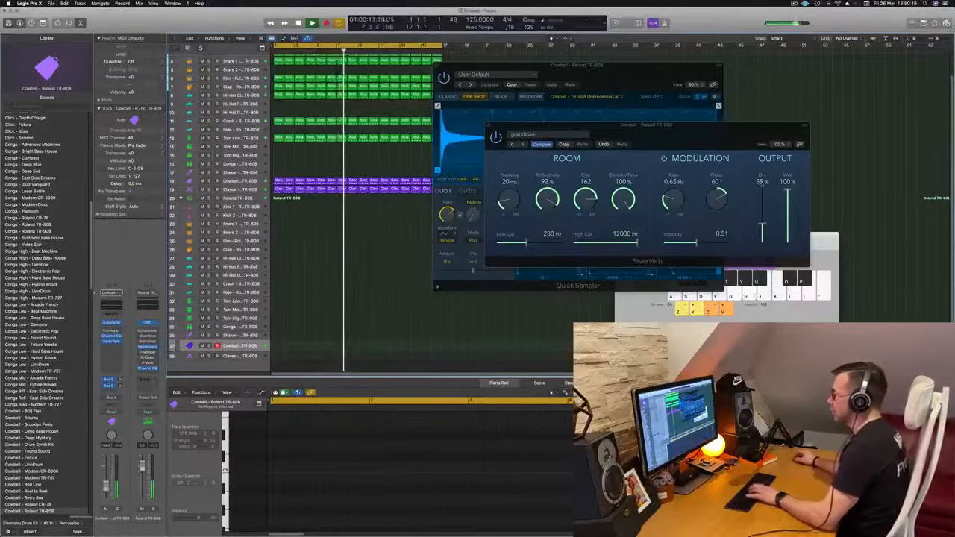
# Move the SilverVerb window aside and close the Quick Sampler.
pyautogui.moveTo(567, 125); pyautogui.dragTo(708, 151)
pyautogui.moveTo(611, 67); pyautogui.dragTo(556, 189)
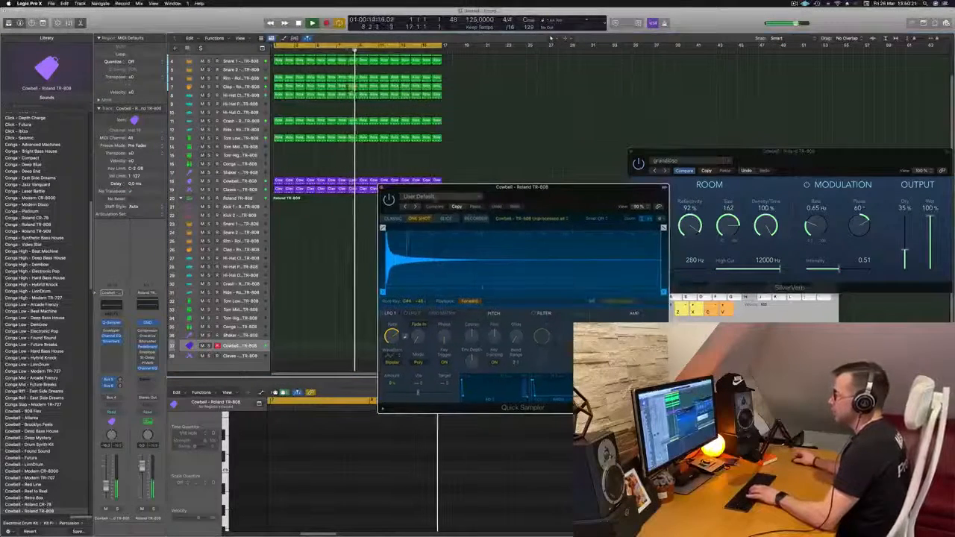
pyautogui.press('super+w')
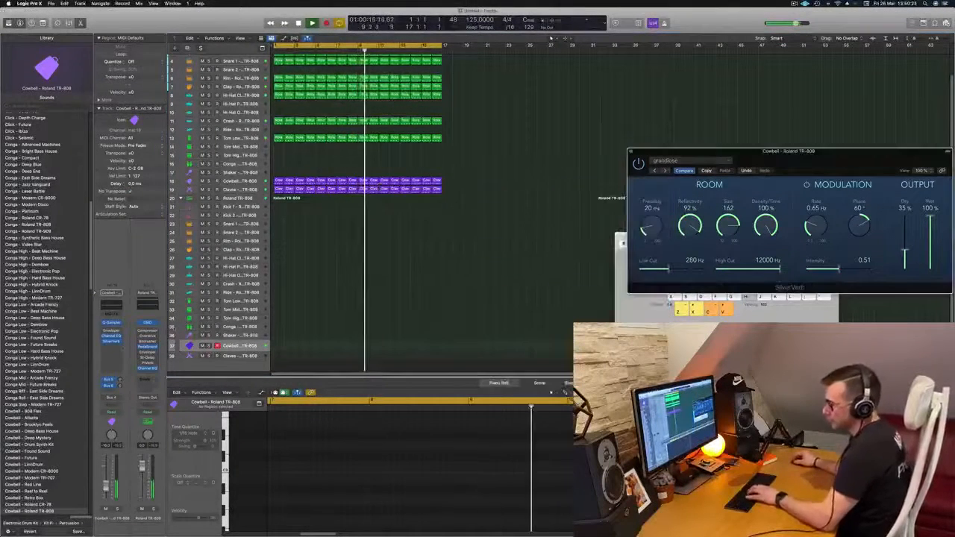
# Add a stereo Compressor after the SilverVerb, side-chain it to Kick 1 and set its threshold to about -17 dB.
pyautogui.click(112, 345)
pyautogui.moveTo(115, 367)
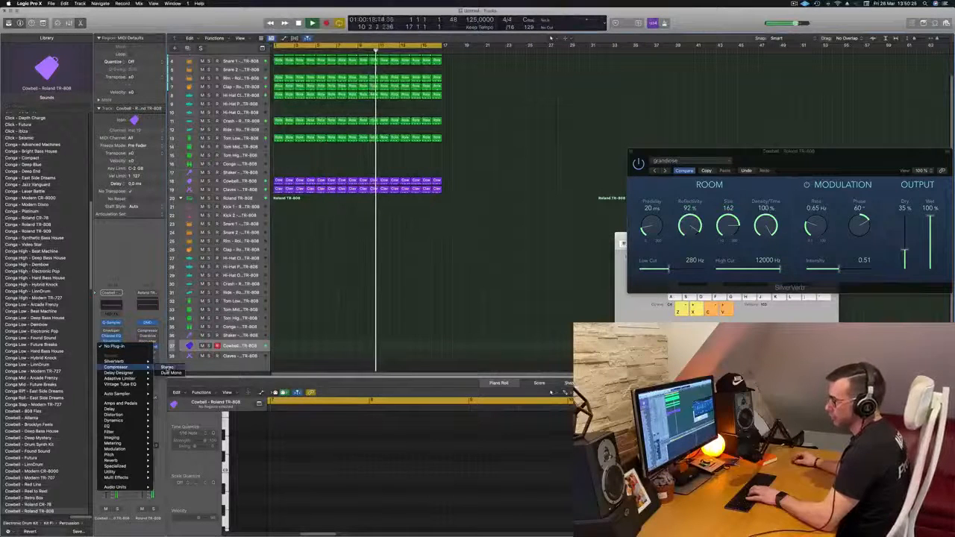
pyautogui.click(167, 367)
pyautogui.click(588, 98)
pyautogui.moveTo(586, 113)
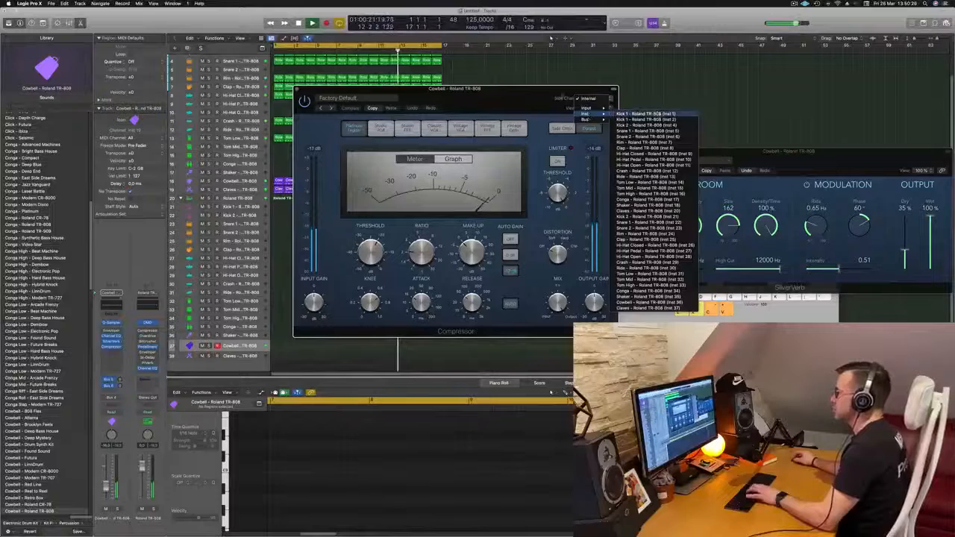
pyautogui.click(646, 113)
pyautogui.moveTo(485, 88); pyautogui.dragTo(518, 85)
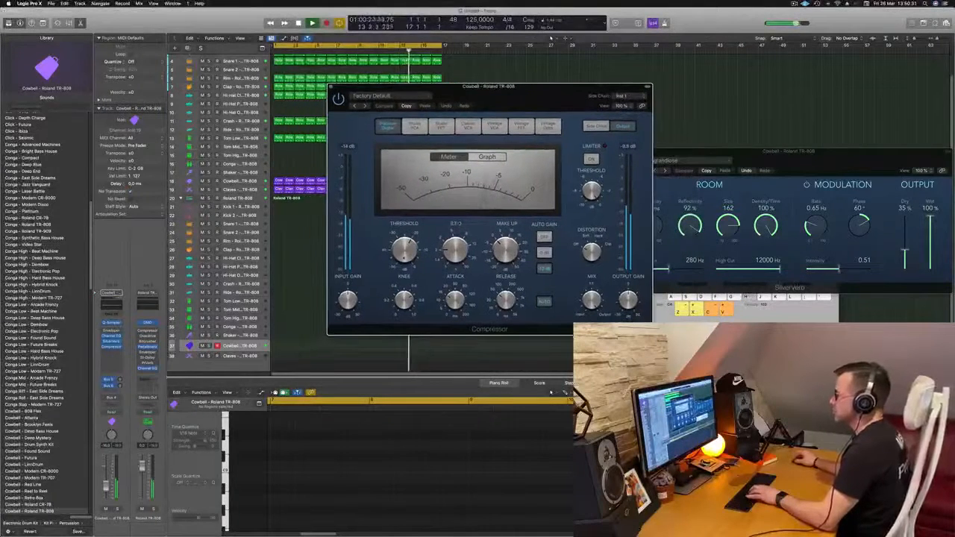
pyautogui.moveTo(409, 245); pyautogui.dragTo(408, 247)
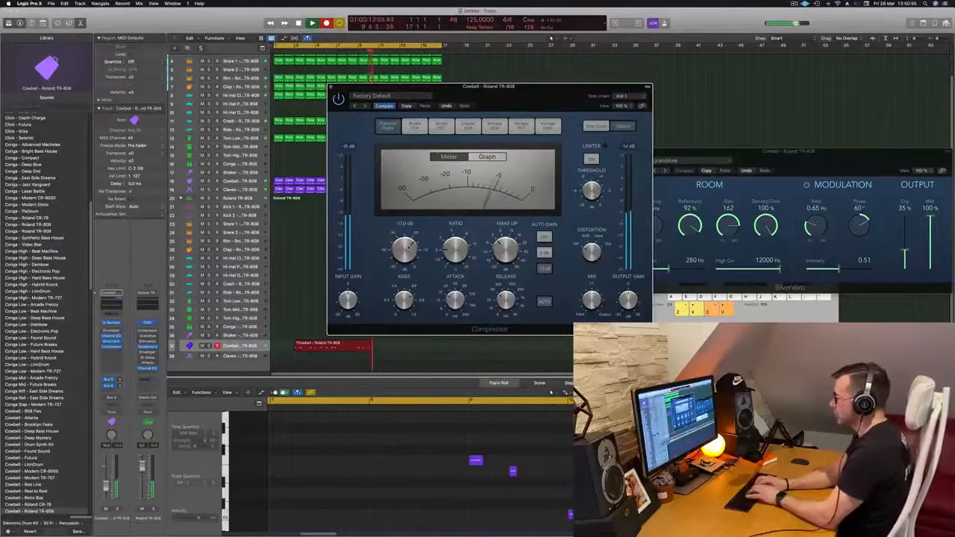
# Stop recording the cowbell melody, split the take at bar 9, delete the first part and move the two-bar remainder to bar 1.
pyautogui.press('space')
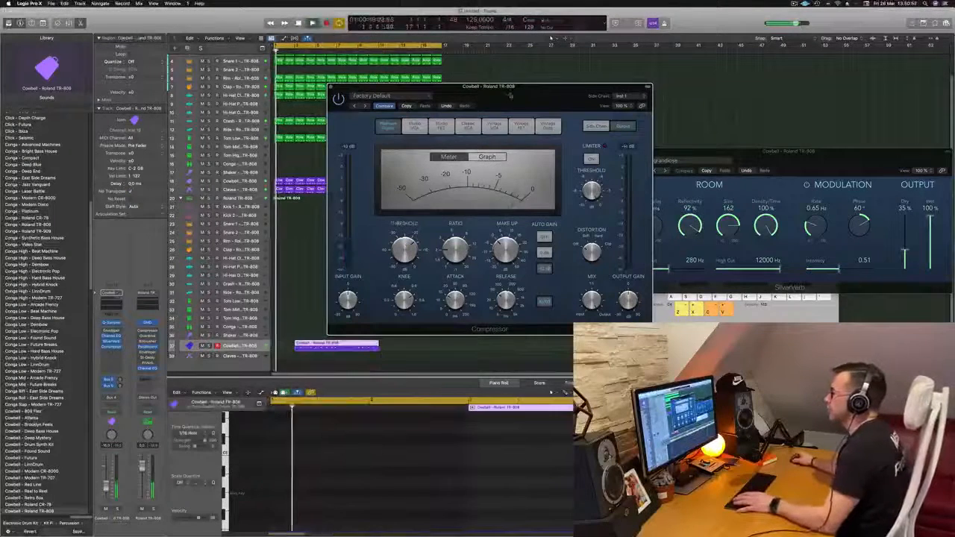
pyautogui.keyDown('super'); pyautogui.doubleClick(358, 346); pyautogui.keyUp('super')
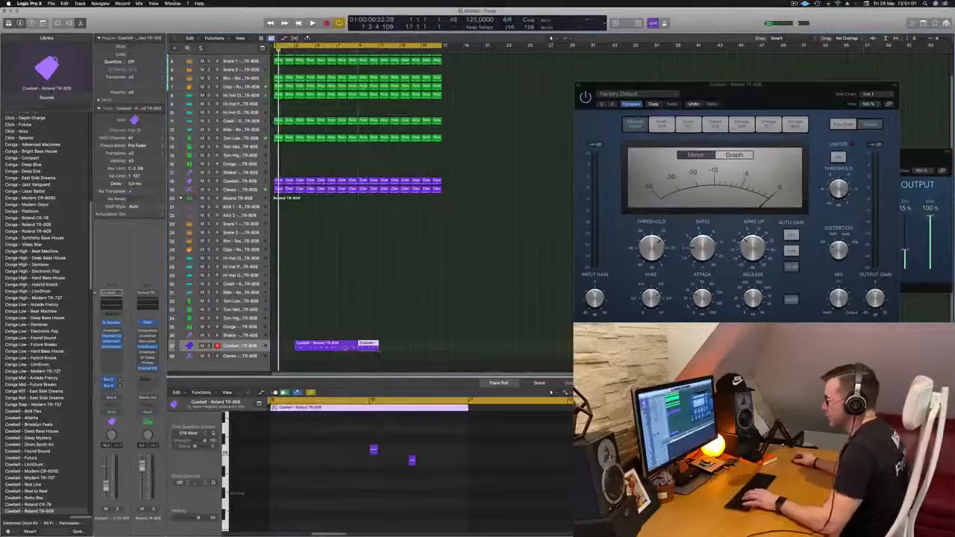
pyautogui.click(347, 346)
pyautogui.press('BackSpace')
pyautogui.moveTo(366, 345); pyautogui.dragTo(283, 345)
pyautogui.press('space')
pyautogui.scroll(2, 356, 466)
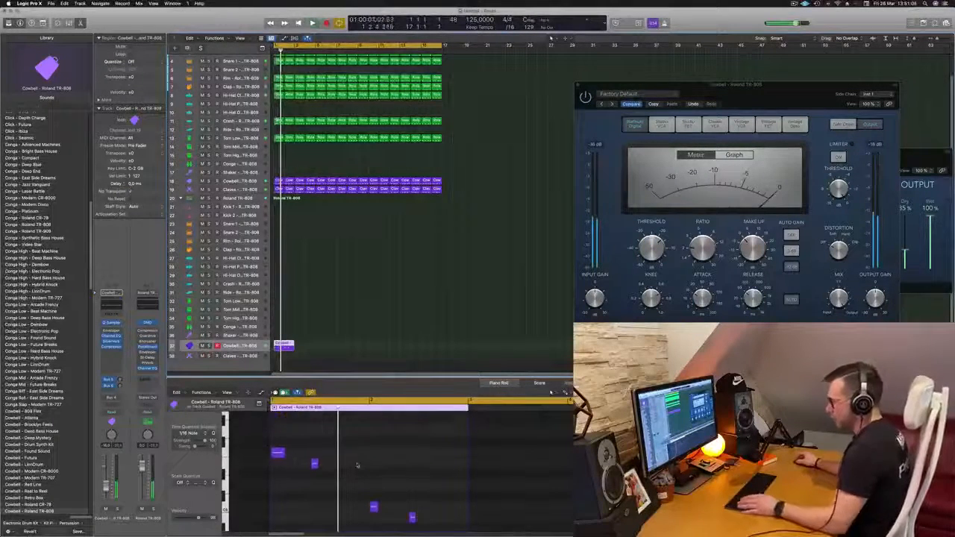
# Quantize the two-bar Cowbell region to 1/16 notes and move its second note one sixteenth earlier.
pyautogui.press('super+a')
pyautogui.click(376, 272)
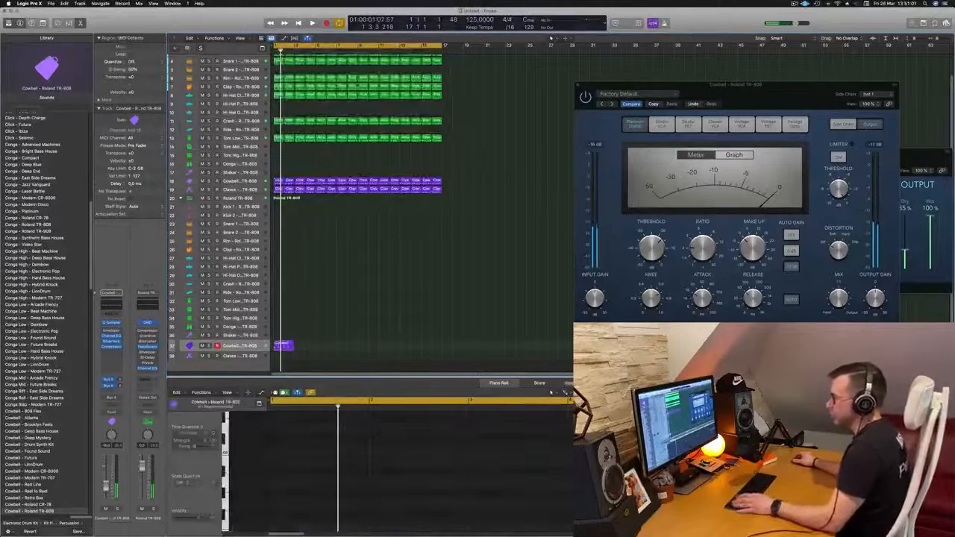
pyautogui.click(283, 345)
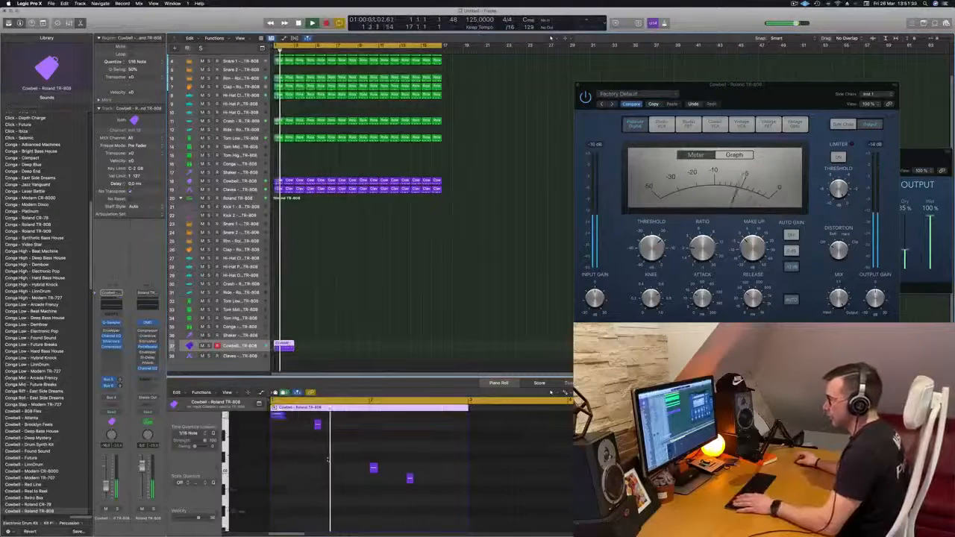
pyautogui.click(314, 426)
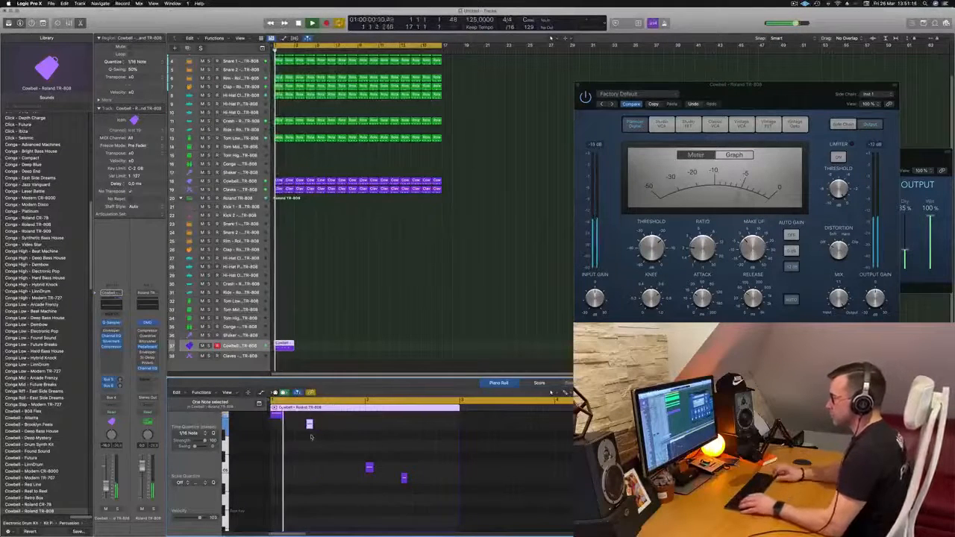
pyautogui.scroll(1, 320, 441)
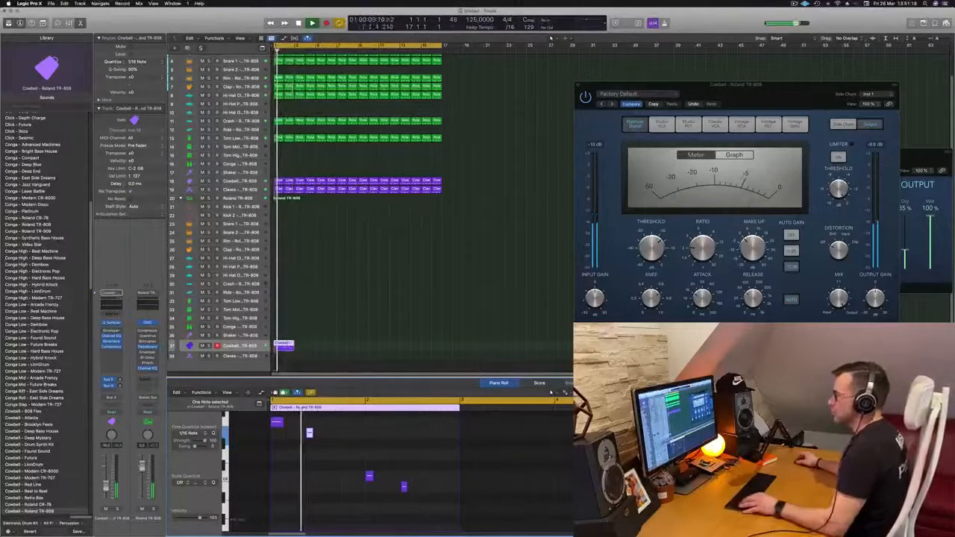
# Repeat the two-bar Cowbell region until it fills bars 1 to 16.
pyautogui.press('super+r')
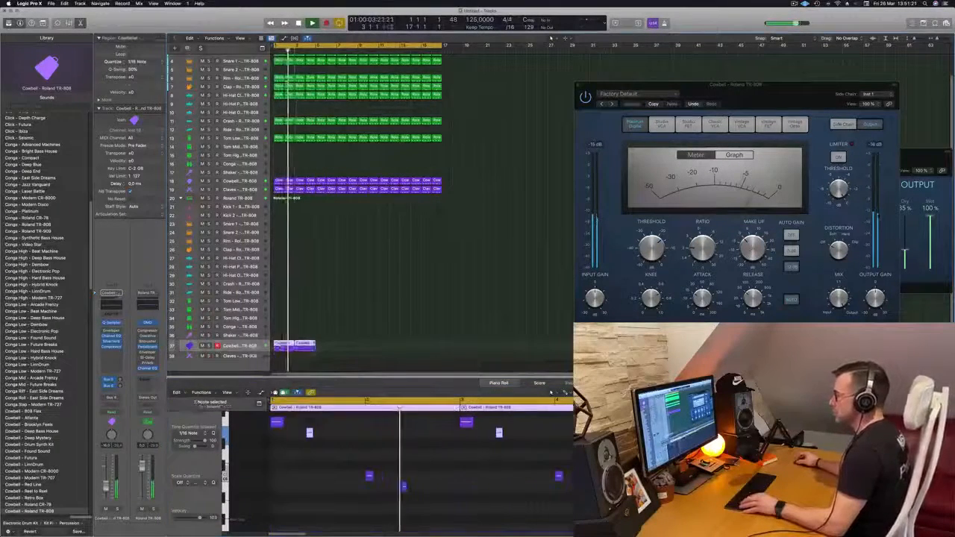
pyautogui.moveTo(291, 346); pyautogui.dragTo(367, 348)
# Bring the SilverVerb window into full view and lower its Density/Time to about 42%.
pyautogui.moveTo(808, 90); pyautogui.dragTo(593, 49)
pyautogui.moveTo(828, 153); pyautogui.dragTo(570, 146)
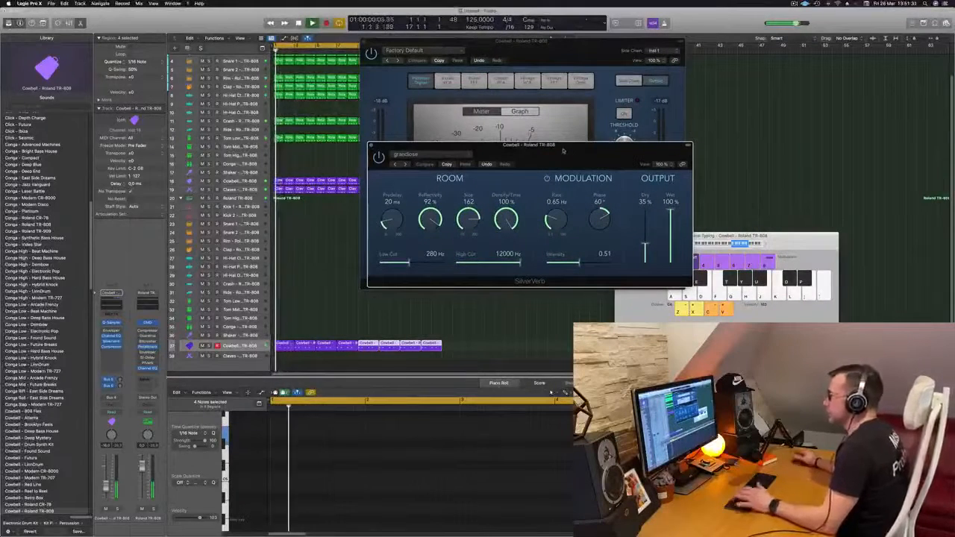
pyautogui.moveTo(506, 219); pyautogui.dragTo(507, 253)
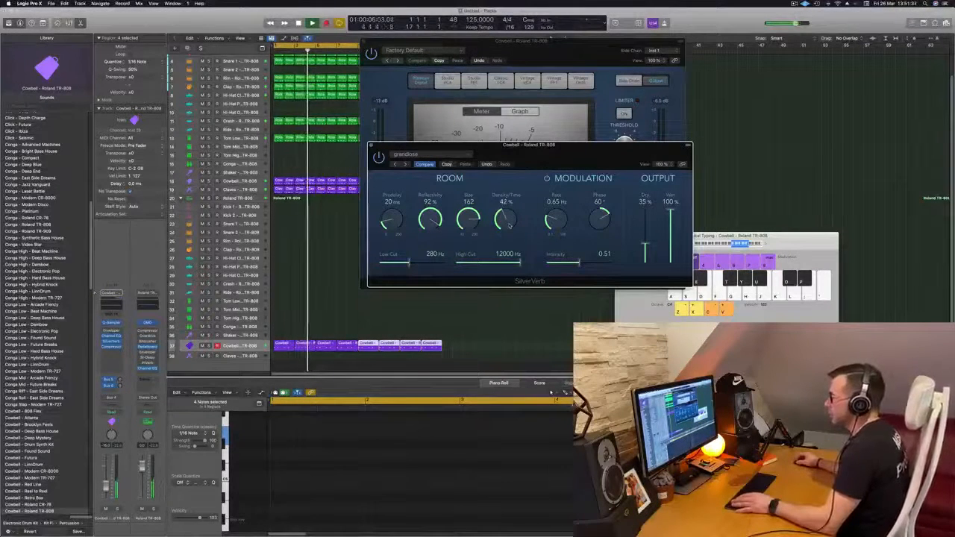
# Raise the SilverVerb Size to 188 and switch off its modulation section.
pyautogui.moveTo(538, 176); pyautogui.dragTo(604, 181)
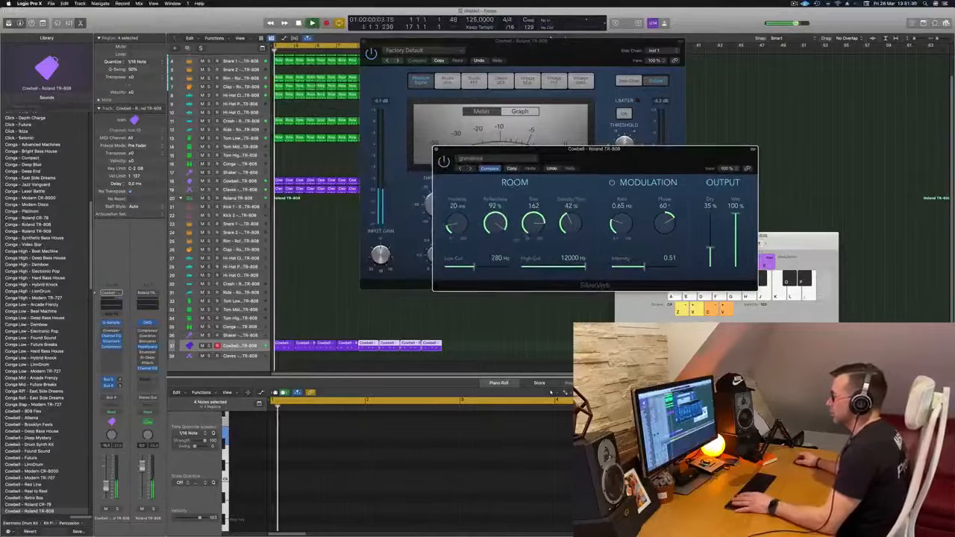
pyautogui.moveTo(534, 229); pyautogui.dragTo(533, 221)
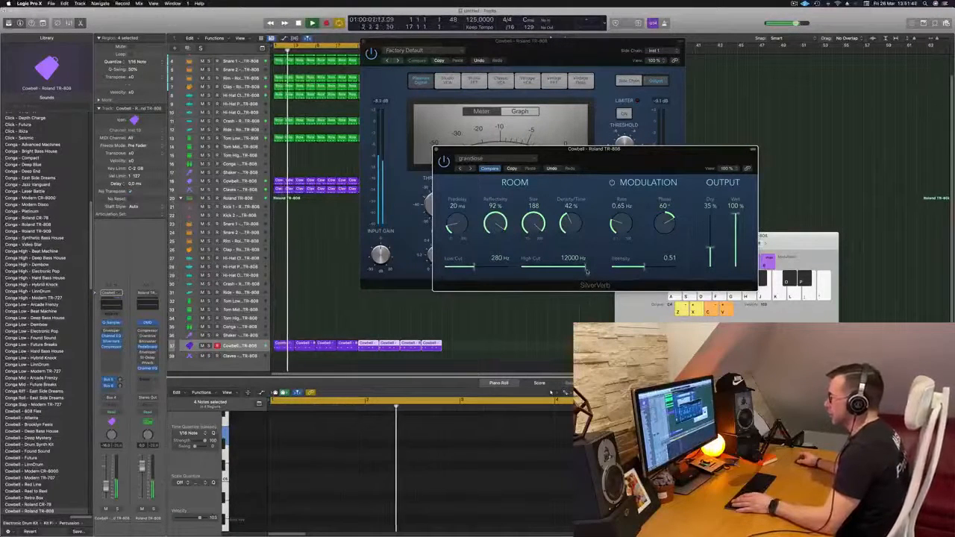
pyautogui.click(612, 183)
pyautogui.moveTo(601, 167); pyautogui.dragTo(652, 159)
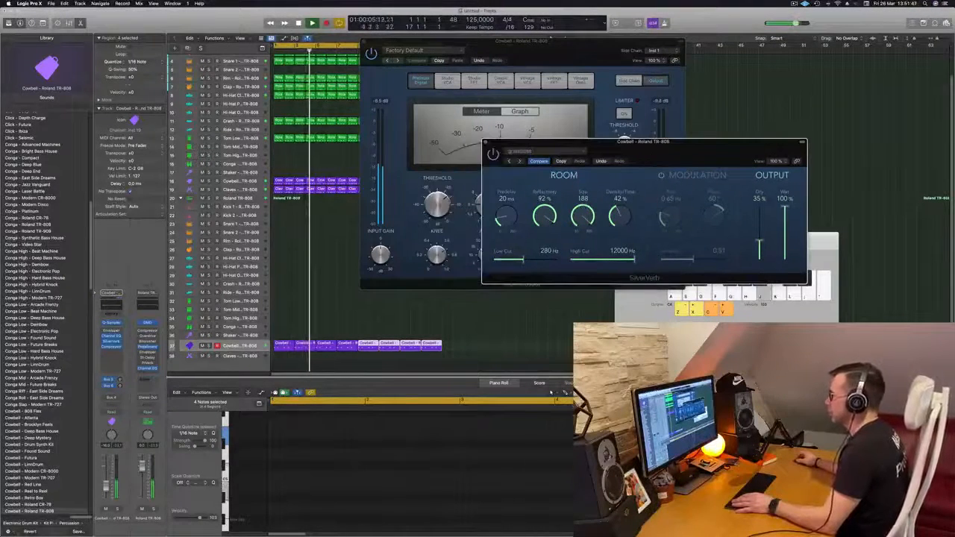
# Set the SilverVerb dry level to about 46%, Density/Time to about 78% and Low Cut to about 1600 Hz.
pyautogui.moveTo(759, 241); pyautogui.dragTo(761, 236)
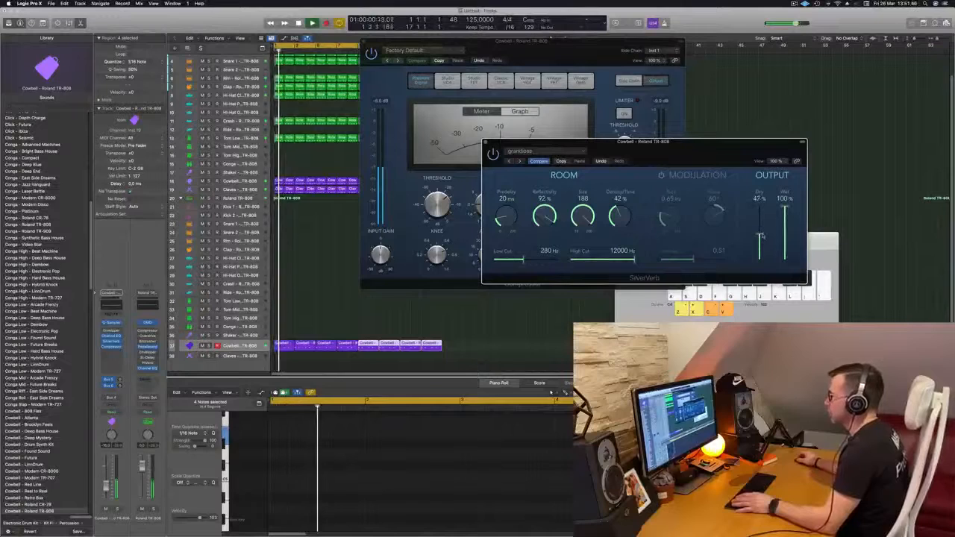
pyautogui.moveTo(618, 215); pyautogui.dragTo(621, 179)
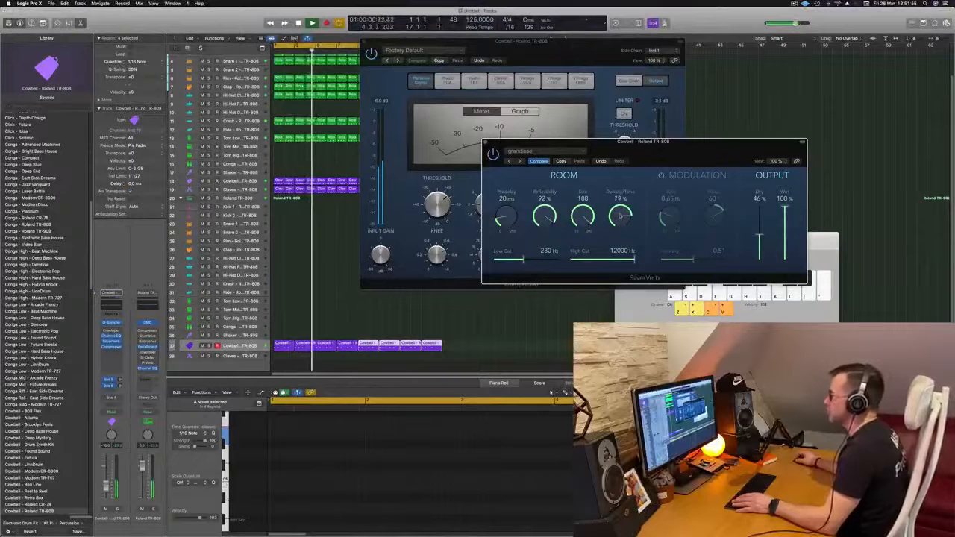
pyautogui.moveTo(532, 259); pyautogui.dragTo(545, 261)
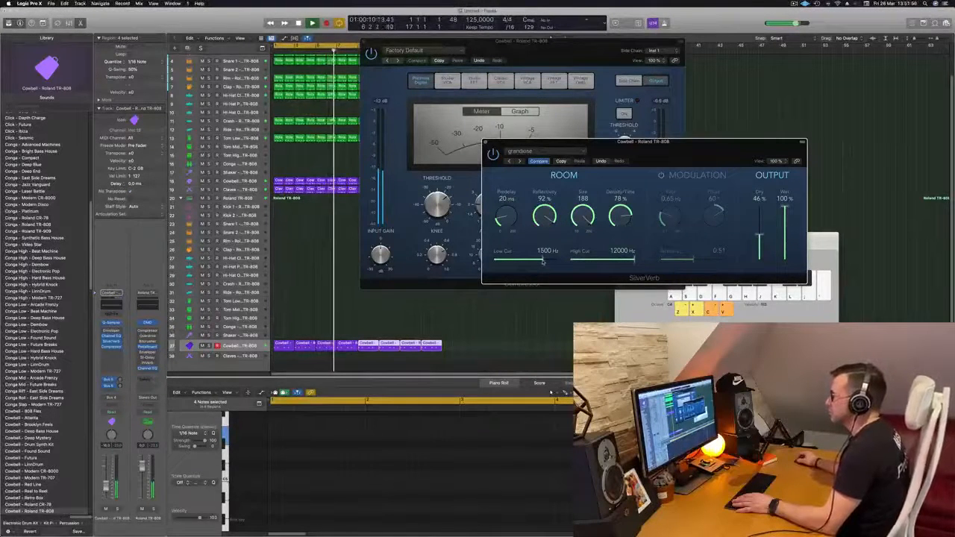
# Close the Cowbell track's SilverVerb and Compressor windows.
pyautogui.moveTo(642, 141); pyautogui.dragTo(583, 173)
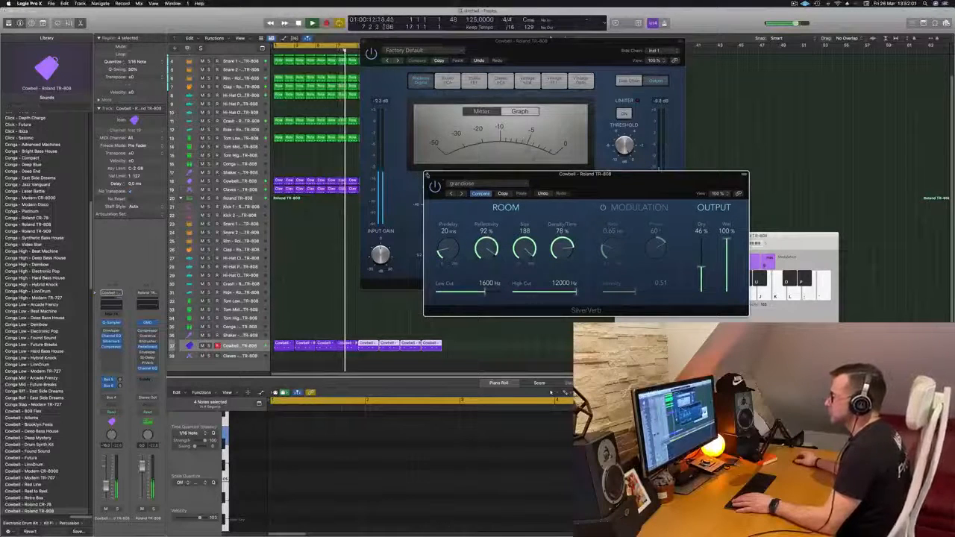
pyautogui.click(427, 175)
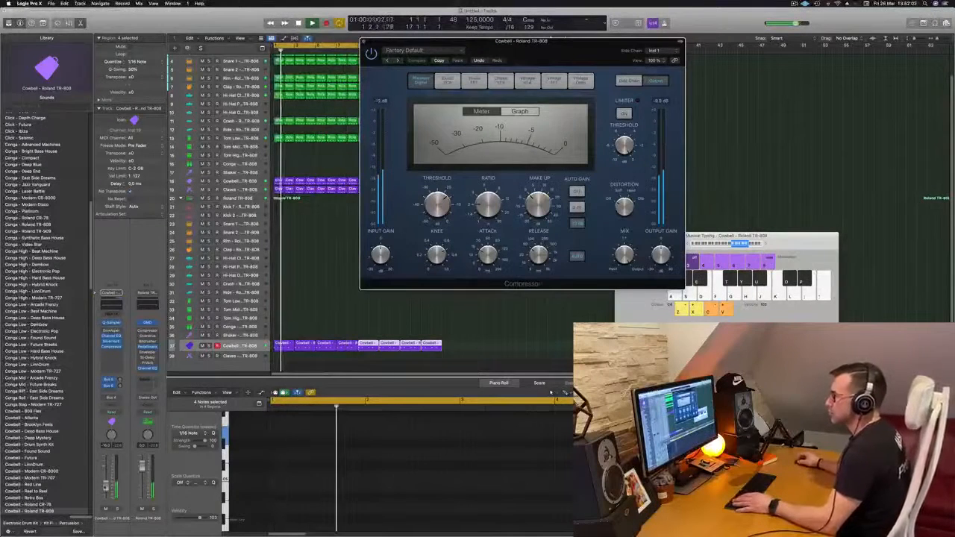
pyautogui.click(551, 392)
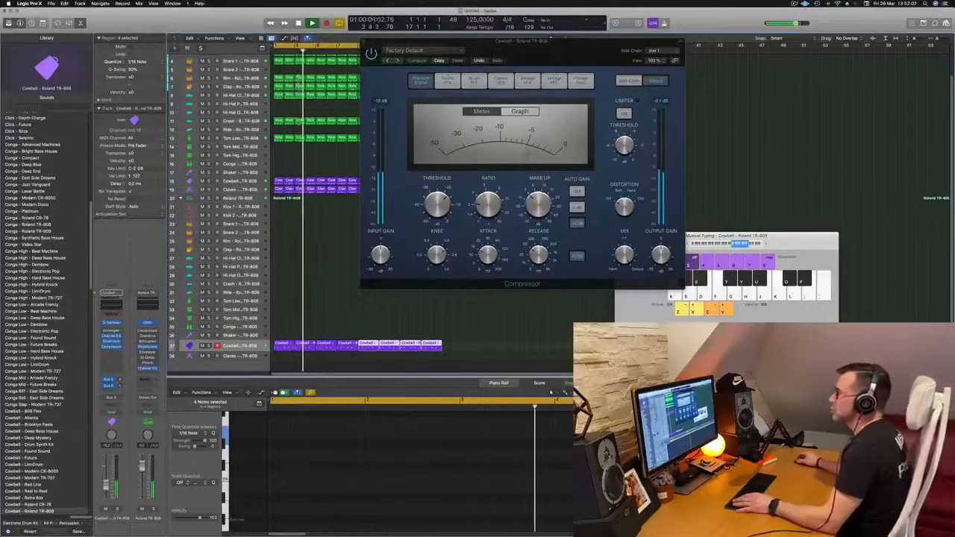
pyautogui.moveTo(448, 50); pyautogui.dragTo(439, 142)
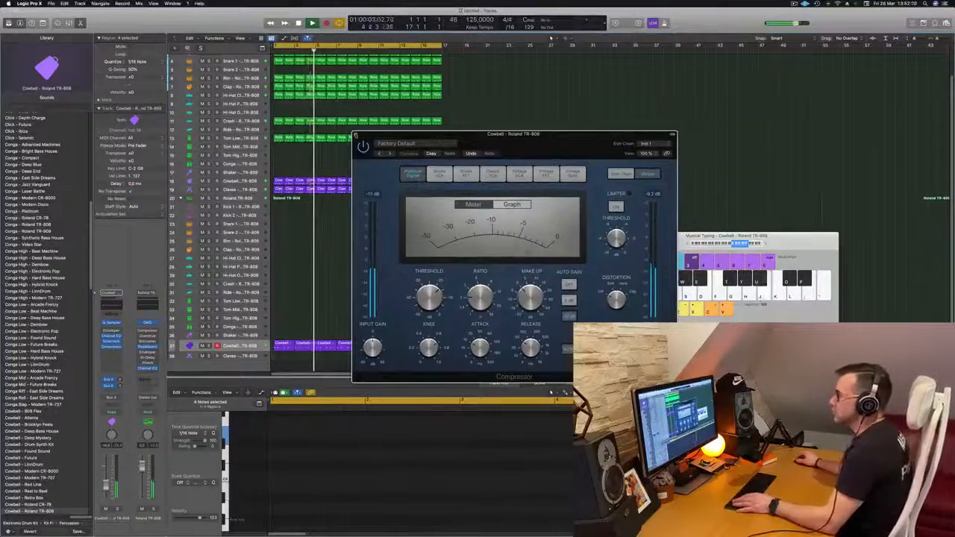
pyautogui.click(356, 135)
# Deselect the Cowbell regions and select the Tom Low track of the second TR-808 kit for playing.
pyautogui.press('k')
pyautogui.click(347, 292)
pyautogui.press("'")
pyautogui.press(';')
pyautogui.click(247, 310)
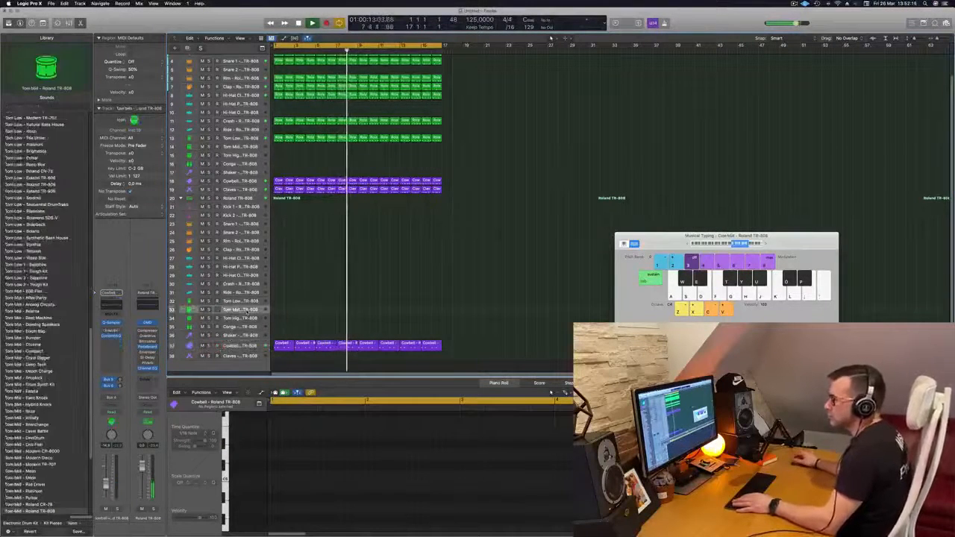
pyautogui.press('Return')
pyautogui.click(241, 303)
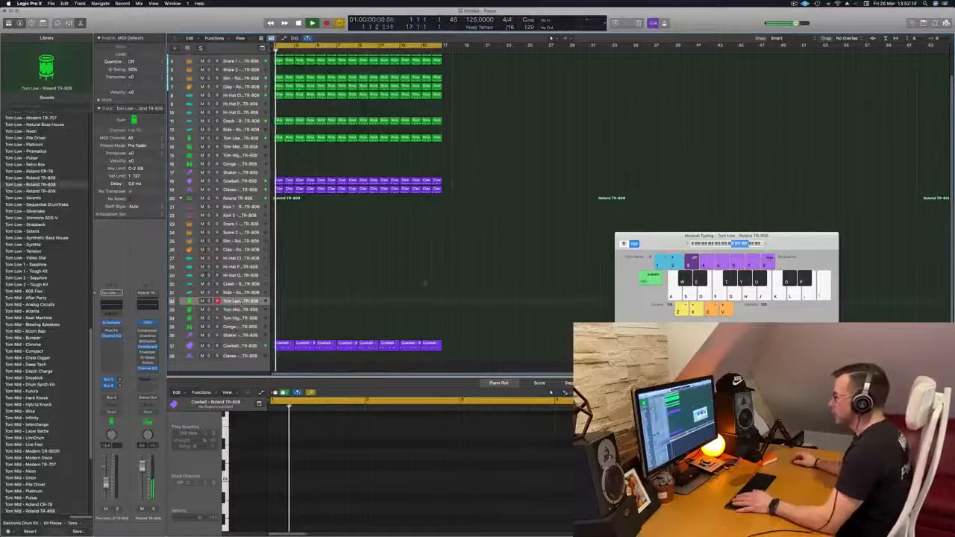
# Shift the Musical Typing keyboard to a lower octave and test its F key on the Tom Low sound.
pyautogui.click(688, 244)
pyautogui.click(688, 245)
pyautogui.press('f')
pyautogui.click(688, 244)
pyautogui.press('f')
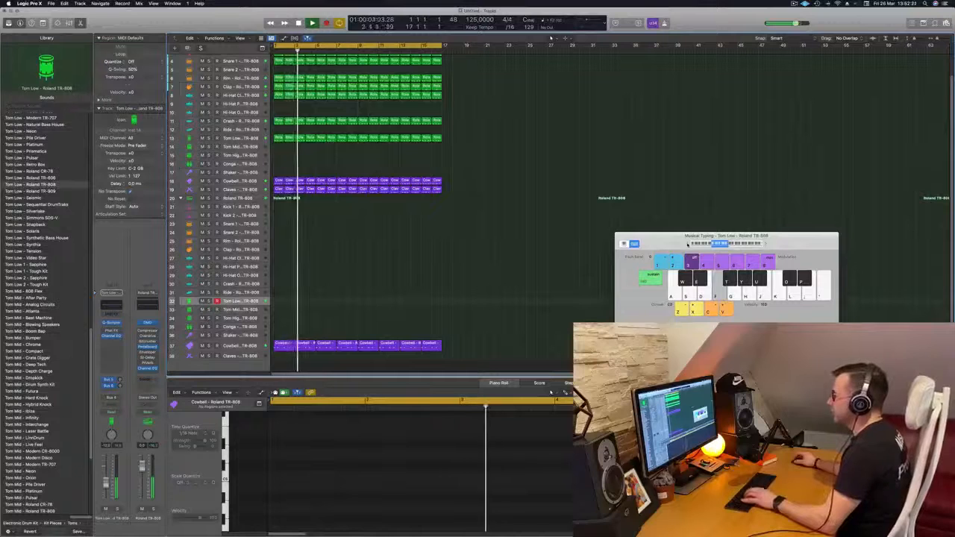
# Audition different Tom Low pitches over the running beat with Musical Typing.
pyautogui.press('g')
pyautogui.press('g')
pyautogui.press('h')
pyautogui.press('d')
pyautogui.press('s')
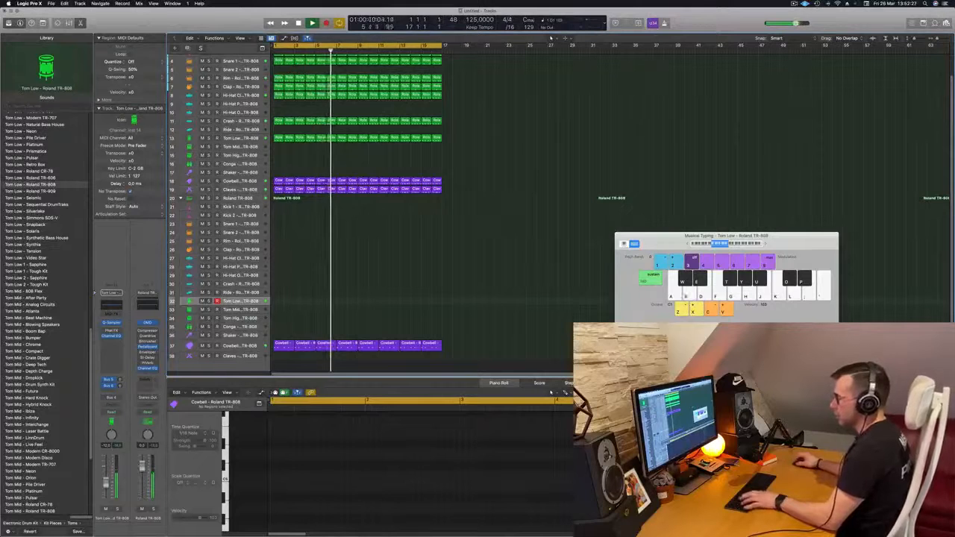
pyautogui.press('s')
pyautogui.press('s')
pyautogui.press('s')
pyautogui.press('s')
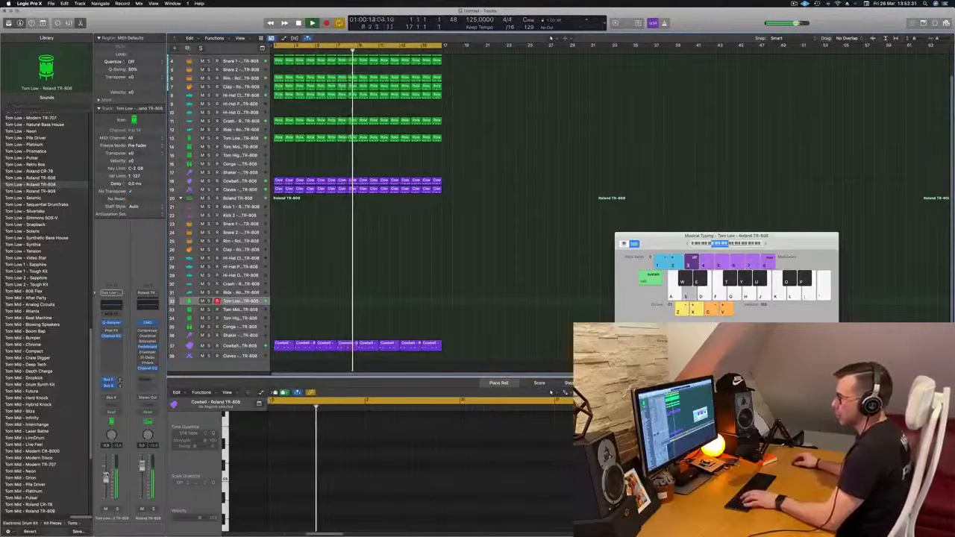
# Insert a stereo Compressor on the Tom Low track and set its side chain to Kick 1 (Inst 1).
pyautogui.click(112, 341)
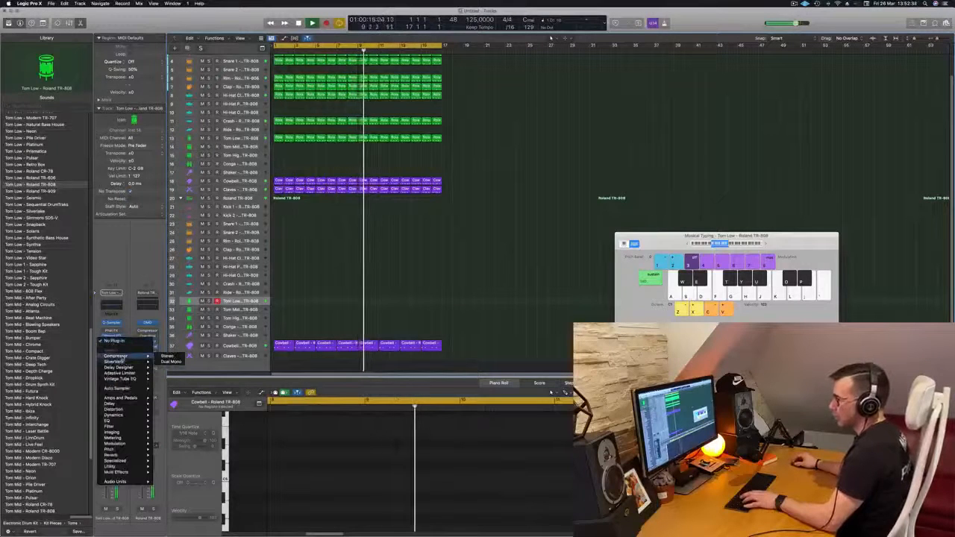
pyautogui.click(164, 357)
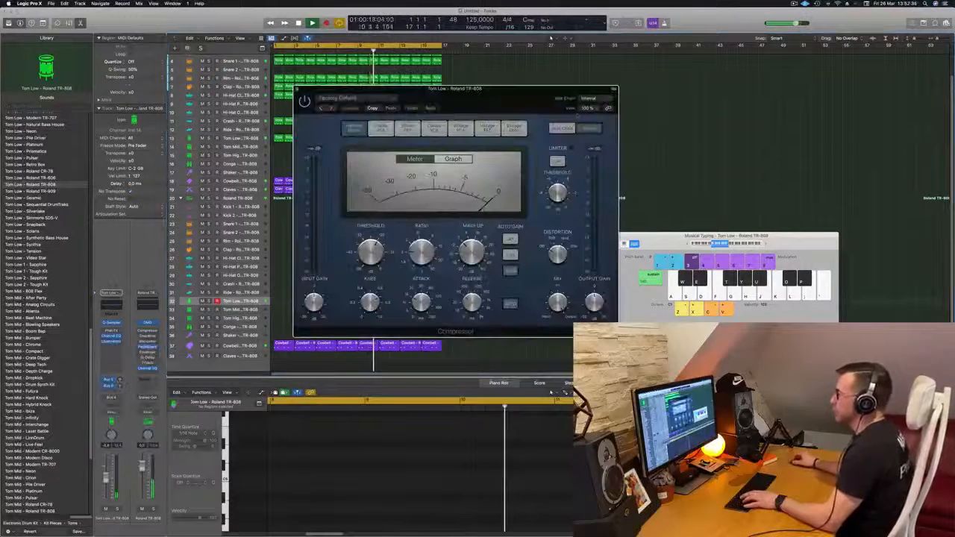
pyautogui.click(588, 98)
pyautogui.moveTo(602, 113)
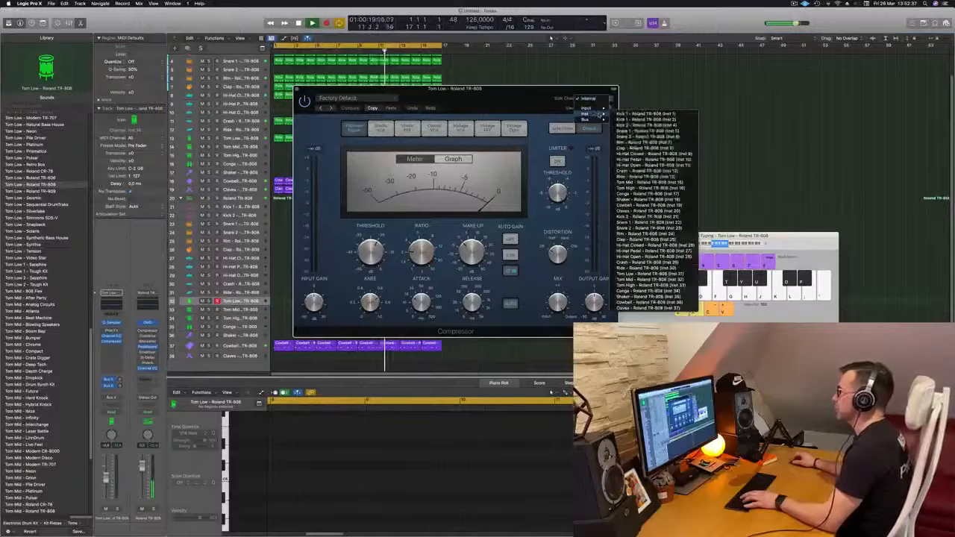
pyautogui.click(643, 114)
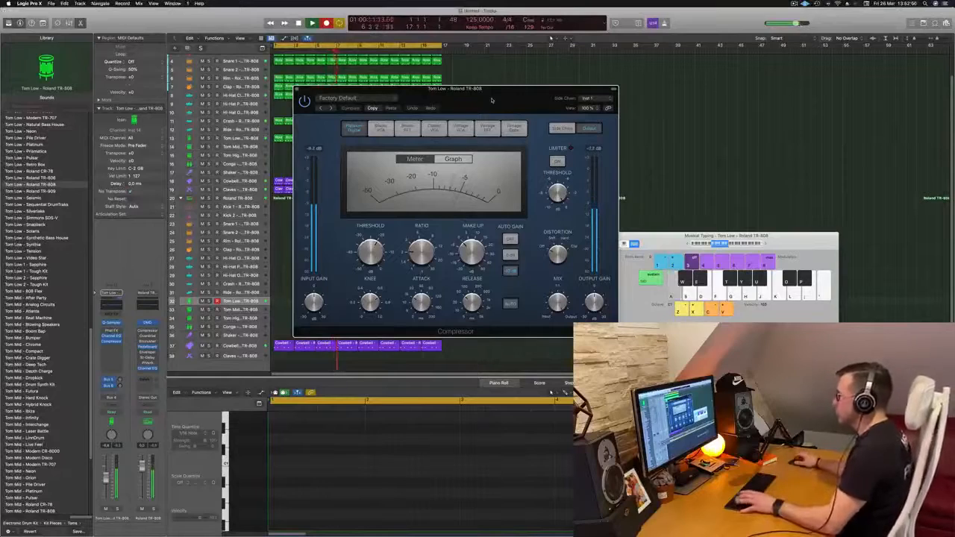
# Stop recording the low tom, cut off the take's first bar and move the two-bar remainder to bar 1.
pyautogui.moveTo(479, 90); pyautogui.dragTo(842, 85)
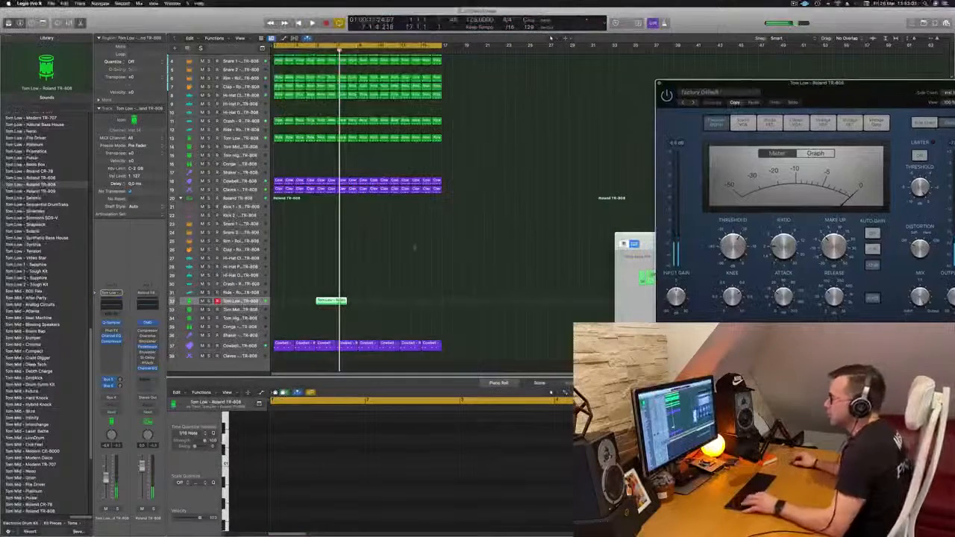
pyautogui.click(326, 301)
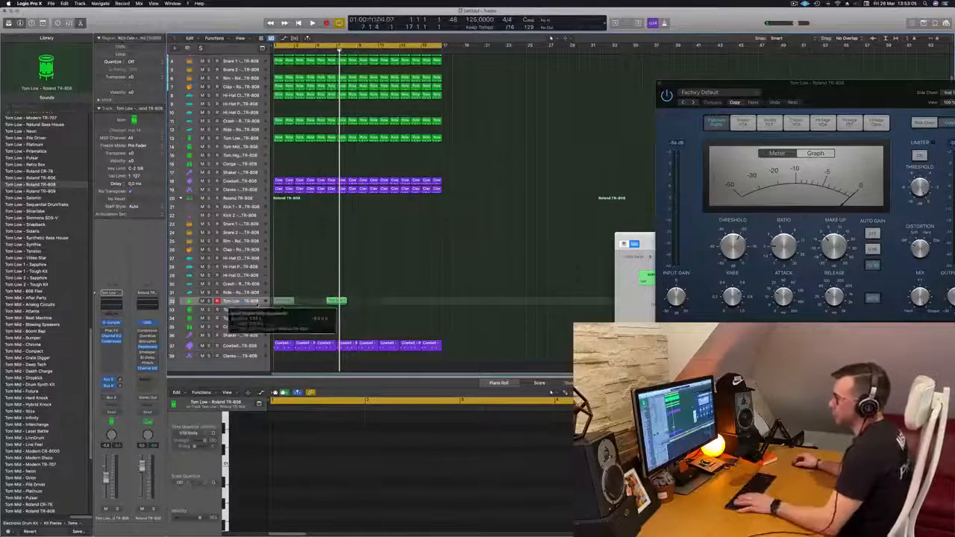
pyautogui.press('v')
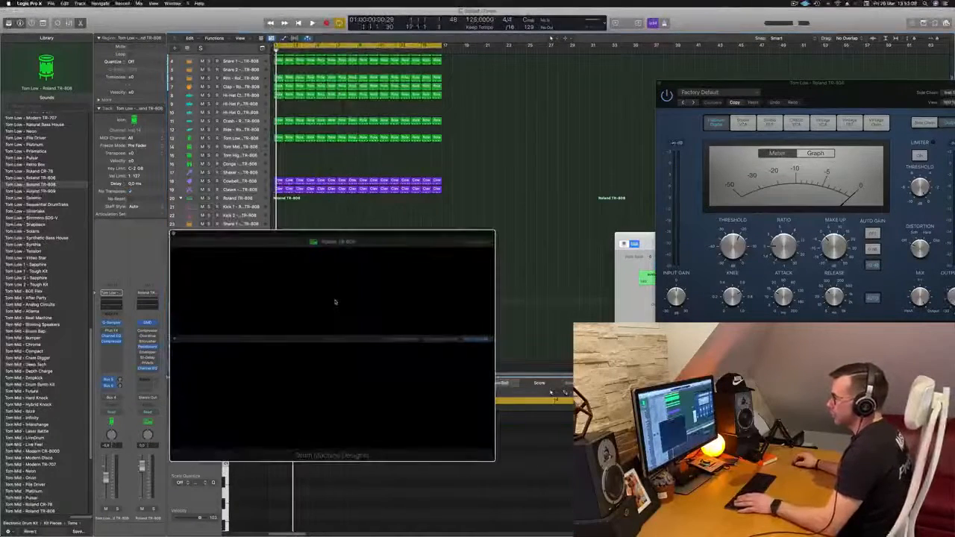
pyautogui.click(173, 234)
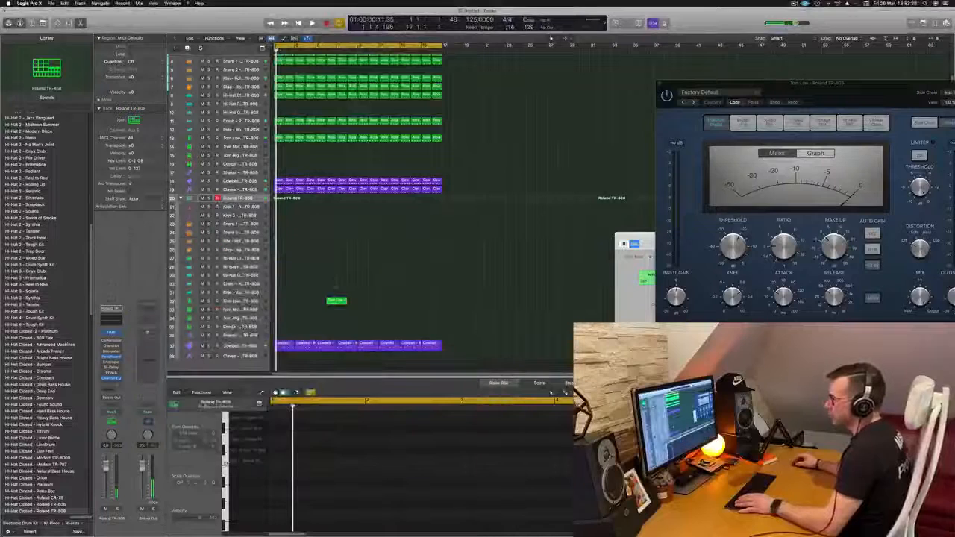
pyautogui.moveTo(334, 302); pyautogui.dragTo(280, 304)
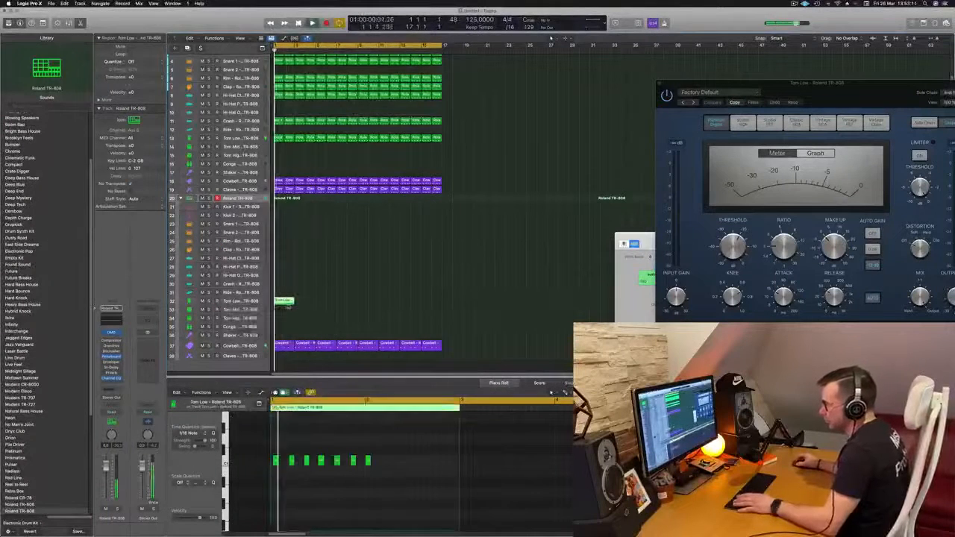
# Split the Tom Low region at bar 2 and delete its second bar.
pyautogui.keyDown('super'); pyautogui.doubleClick(285, 302); pyautogui.keyUp('super')
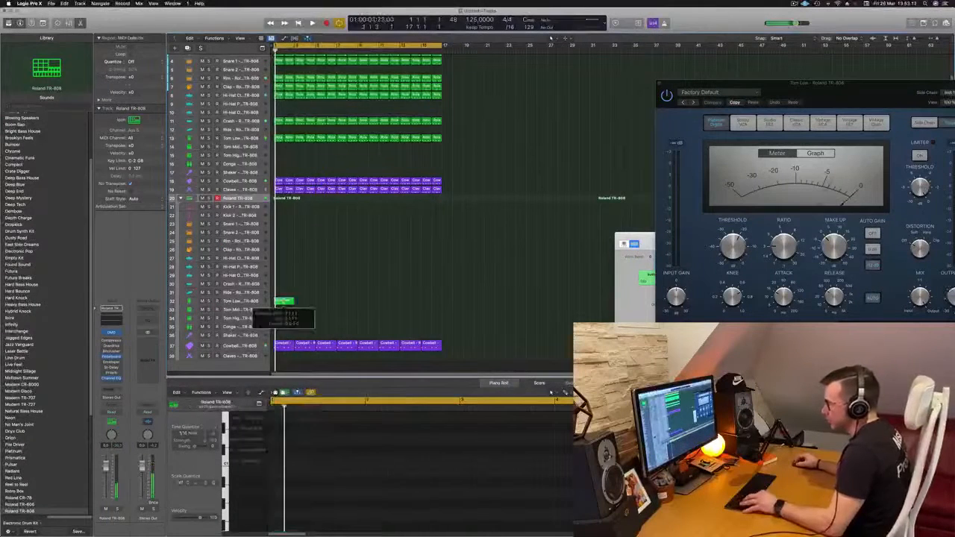
pyautogui.press('Delete')
pyautogui.click(279, 302)
# Quantize all notes in the one-bar Tom Low region to 1/16 notes and play the result.
pyautogui.click(313, 502)
pyautogui.press('super+a')
pyautogui.press('space')
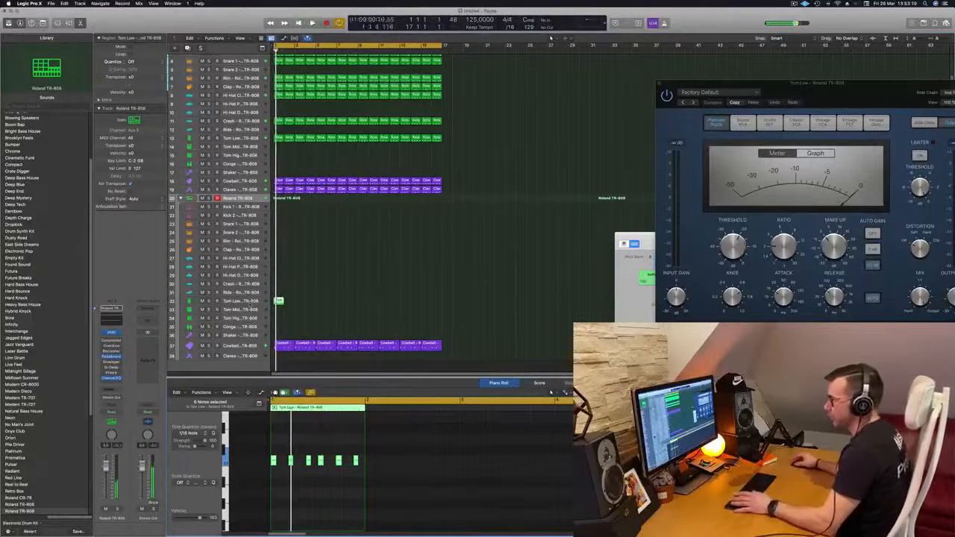
# Reselect the Tom Low track with its one-bar region and move the Musical Typing window clear of the Compressor.
pyautogui.click(245, 300)
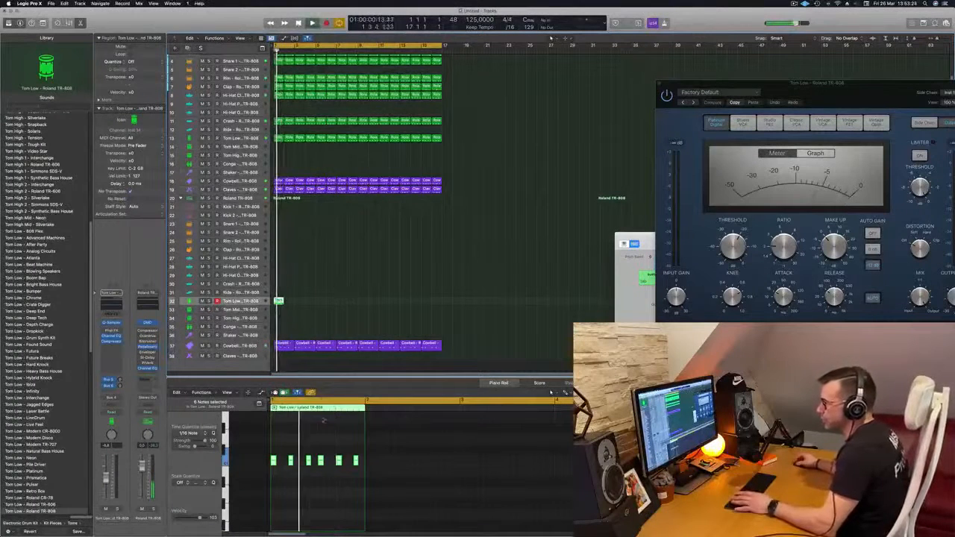
pyautogui.click(342, 256)
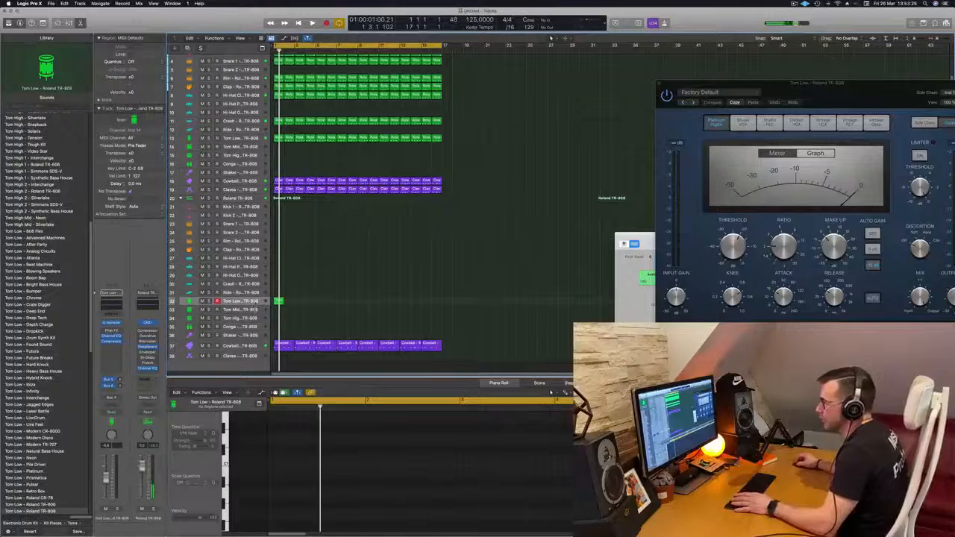
pyautogui.click(255, 302)
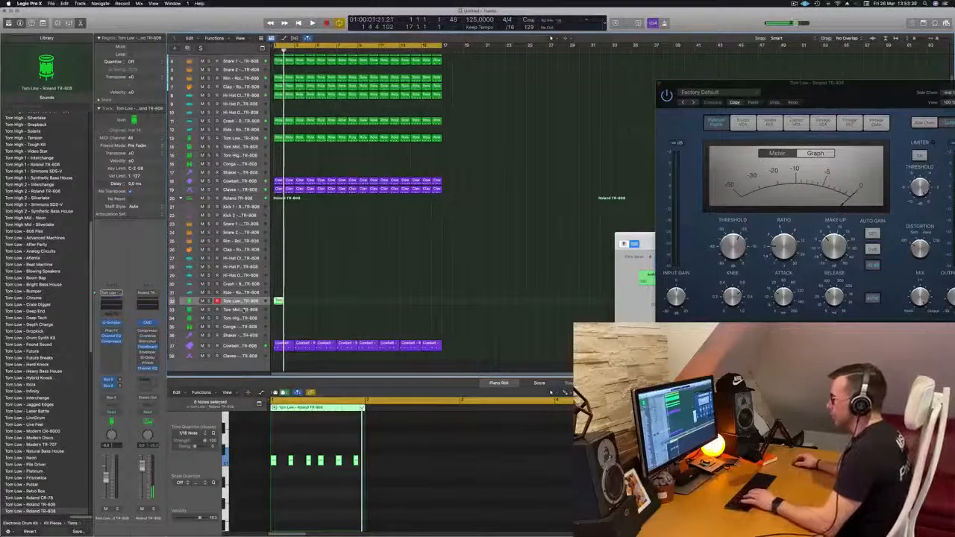
pyautogui.moveTo(643, 243); pyautogui.dragTo(431, 224)
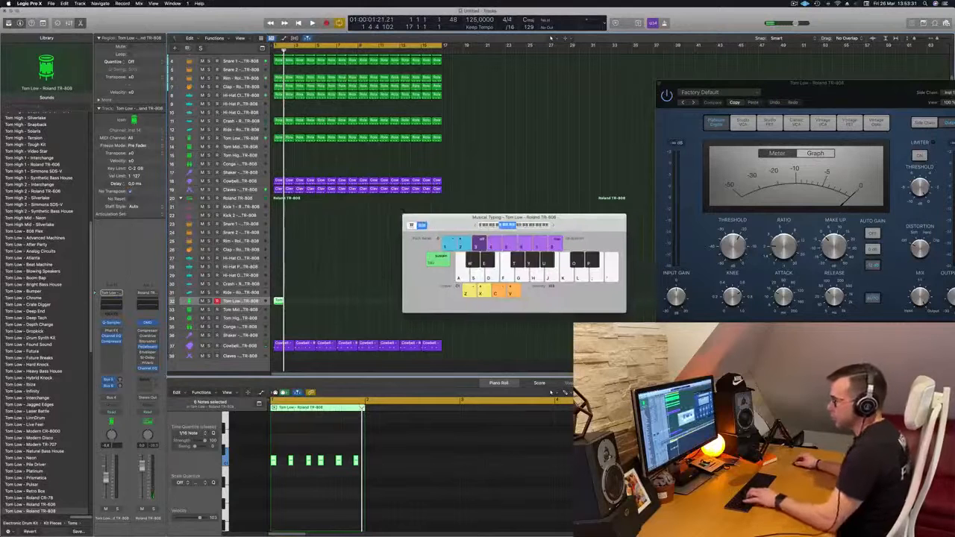
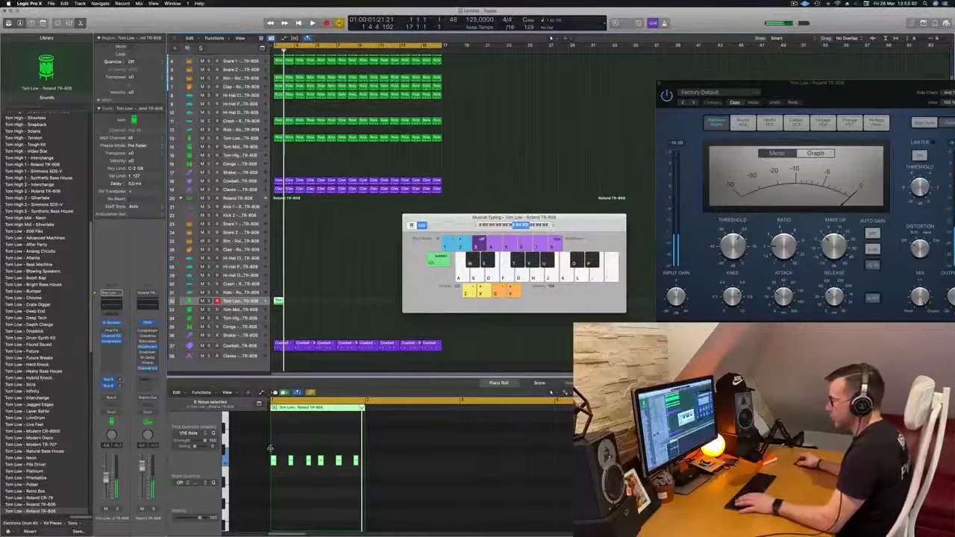
# Transpose all notes in the Tom Low region to a higher octave and play the track soloed.
pyautogui.press('super+z')
pyautogui.press('super+shift+z')
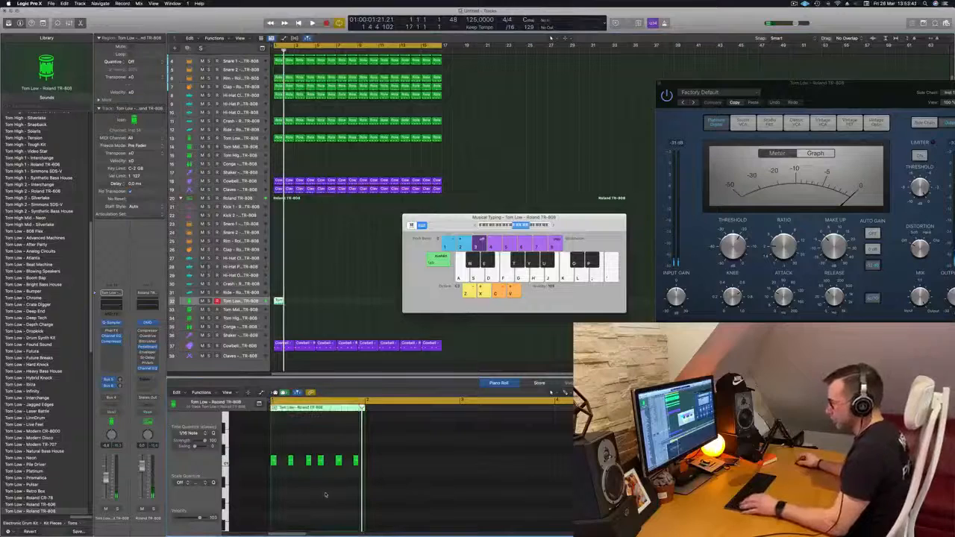
pyautogui.press('Delete')
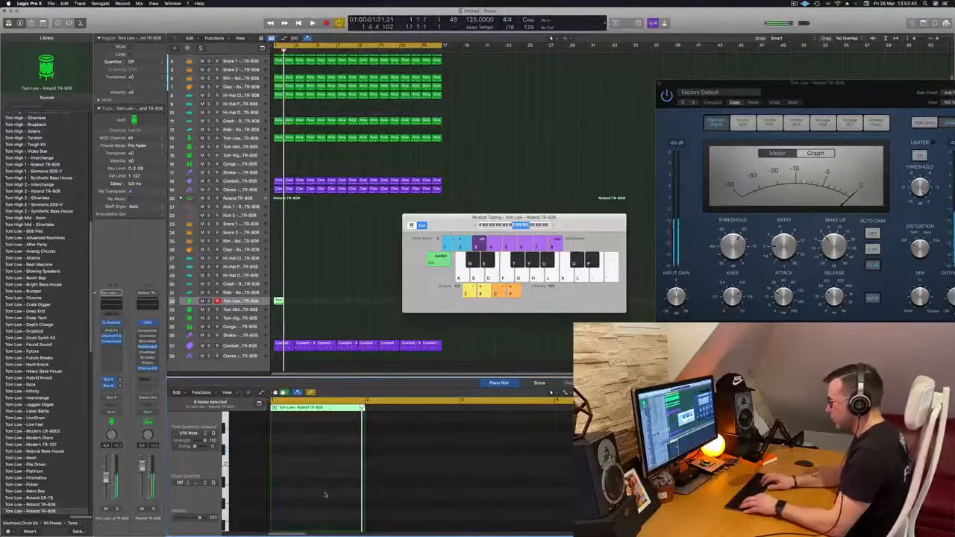
pyautogui.press('space')
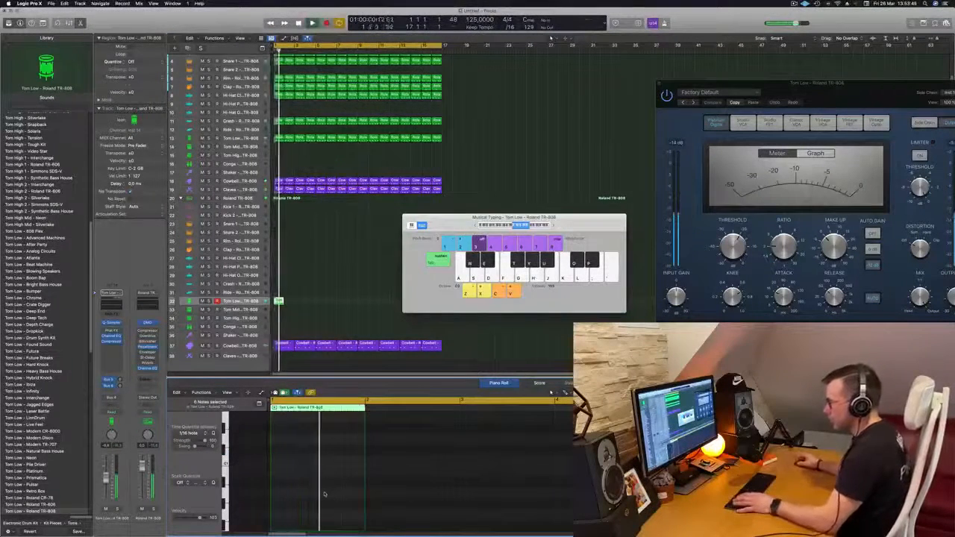
pyautogui.press('s')
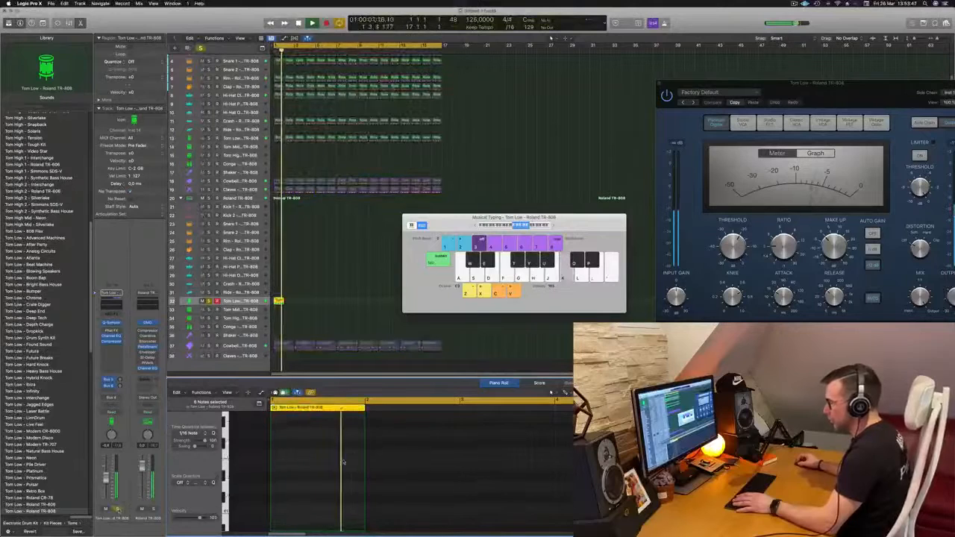
# Try transposing the Tom Low notes to different octaves while auditioning the region.
pyautogui.hotkey('shift', 'r')
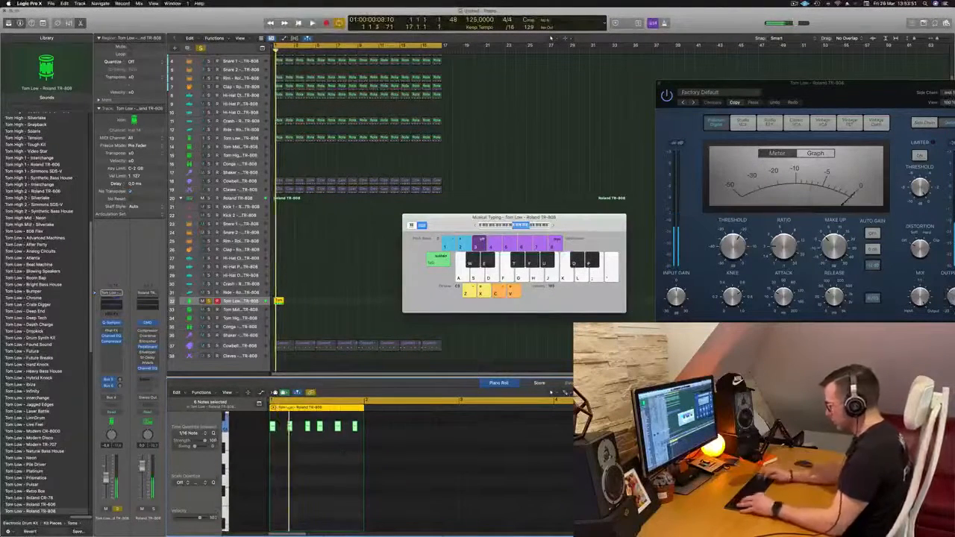
pyautogui.press('Delete')
pyautogui.scroll(-5, 341, 468)
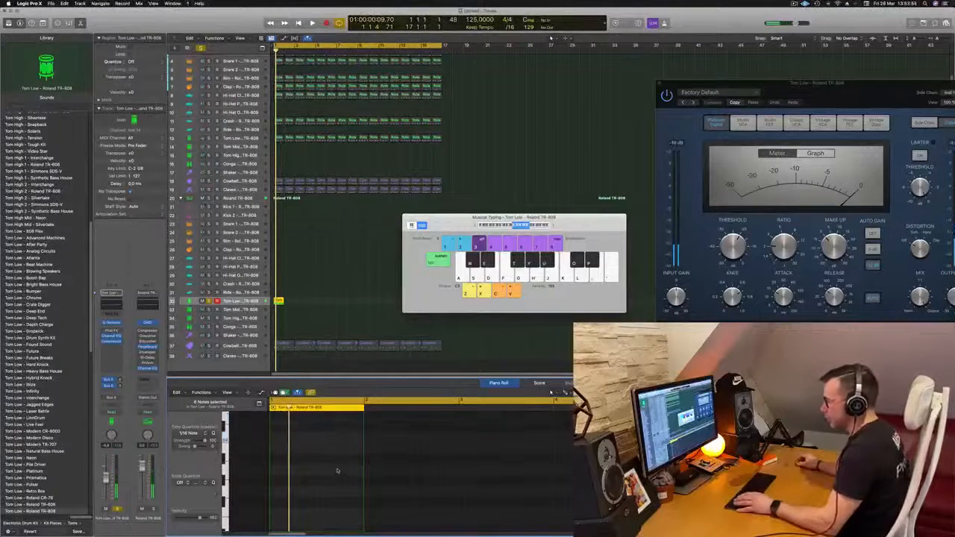
pyautogui.scroll(-3, 337, 470)
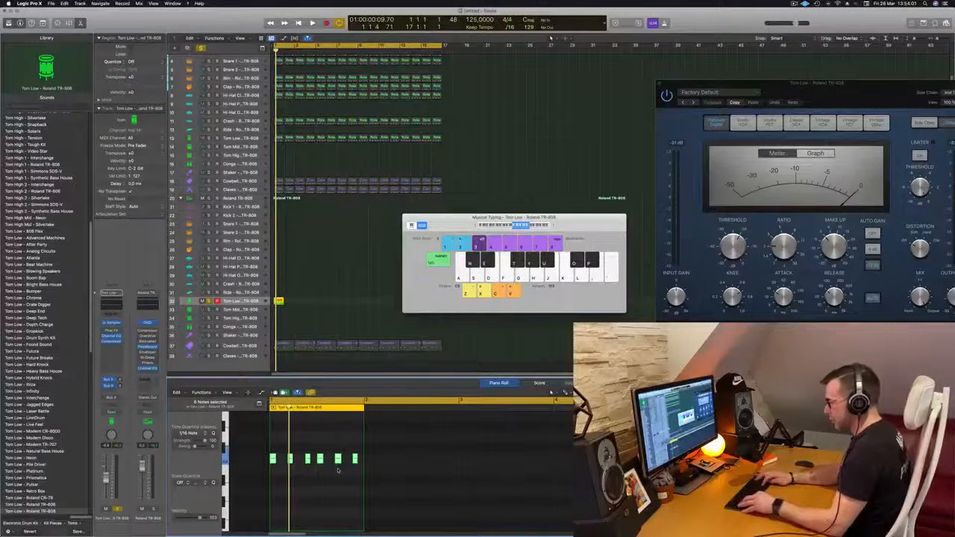
pyautogui.press('Delete')
pyautogui.press('space')
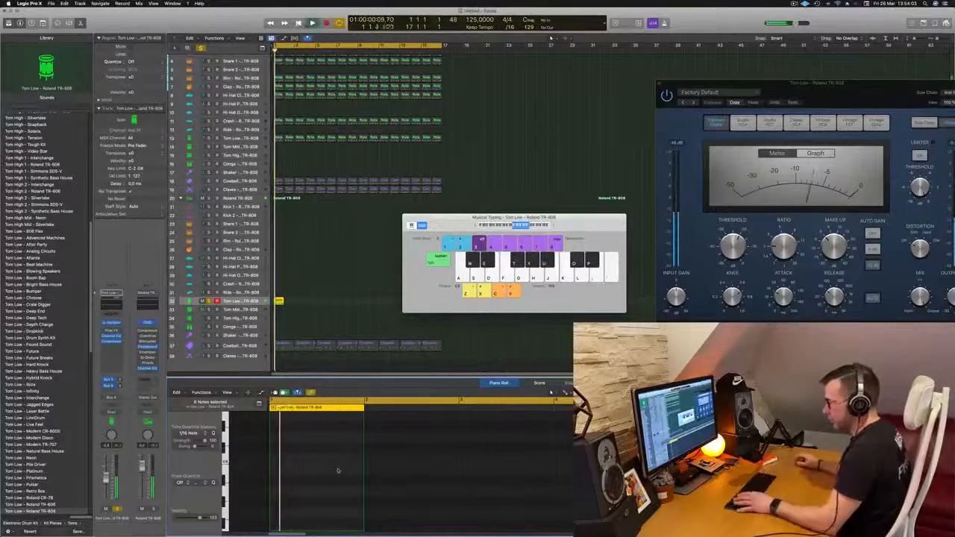
pyautogui.scroll(-3, 345, 274)
pyautogui.press('a')
pyautogui.press('a')
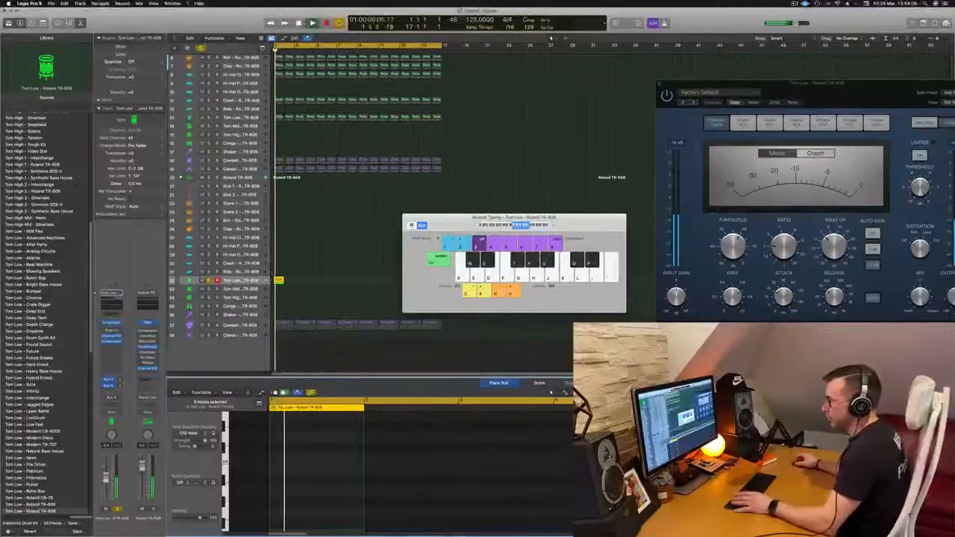
# Unsolo the Tom Low track and play its one-bar region together with the full beat.
pyautogui.click(209, 281)
pyautogui.press('a')
pyautogui.press('a')
pyautogui.press('a')
pyautogui.press('a')
pyautogui.press('a')
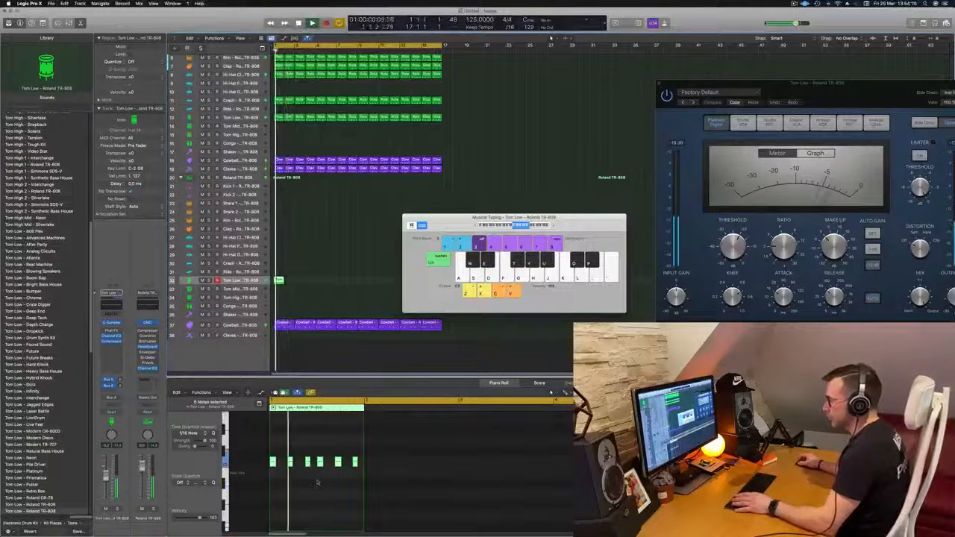
pyautogui.press('a')
pyautogui.press('a')
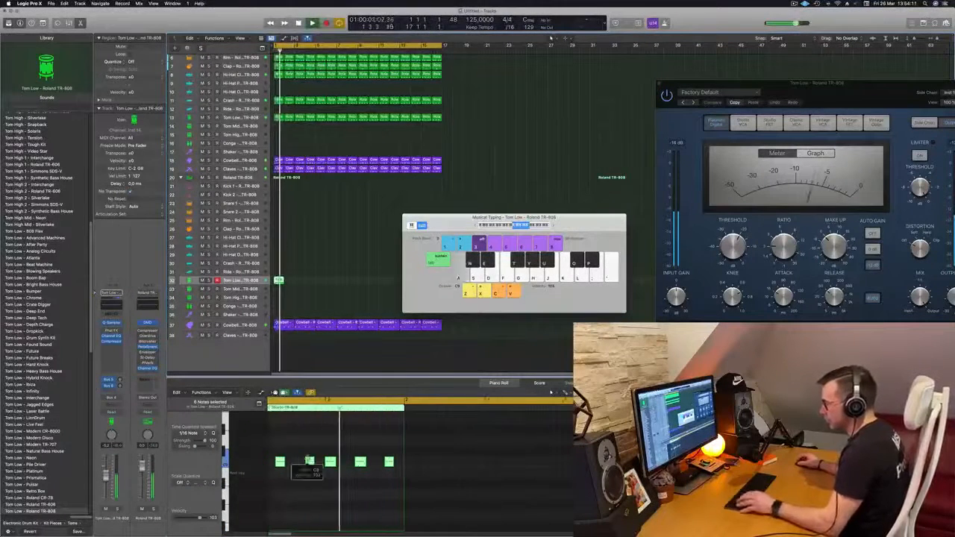
pyautogui.press('a')
pyautogui.press('a')
pyautogui.press('space')
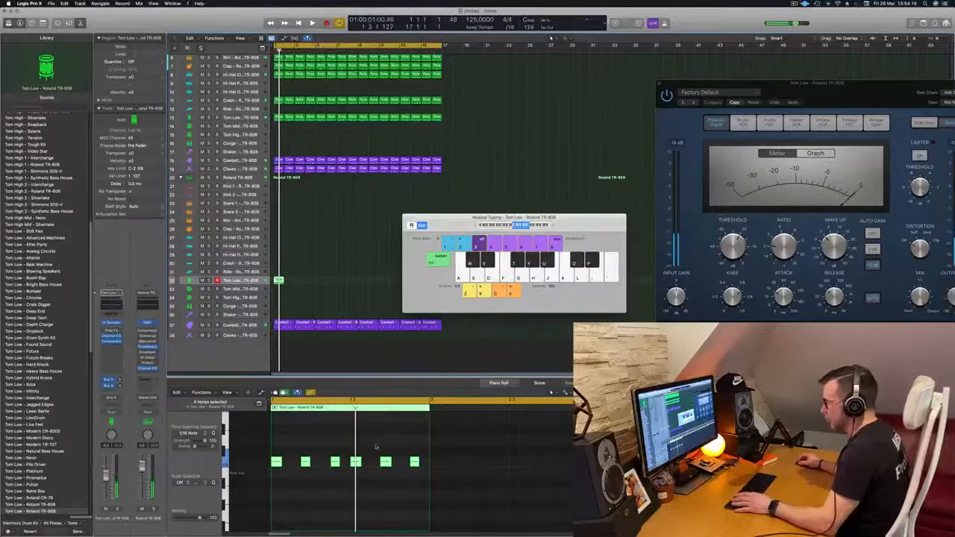
# Delete the last three notes of the one-bar Tom Low region.
pyautogui.moveTo(365, 451); pyautogui.dragTo(422, 474)
pyautogui.press('space')
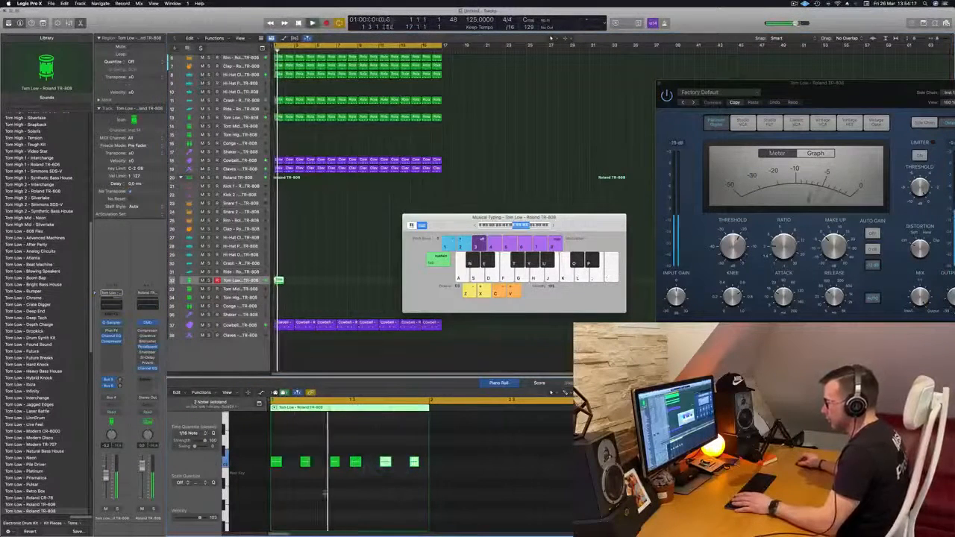
pyautogui.moveTo(350, 451); pyautogui.dragTo(410, 473)
pyautogui.press('Delete')
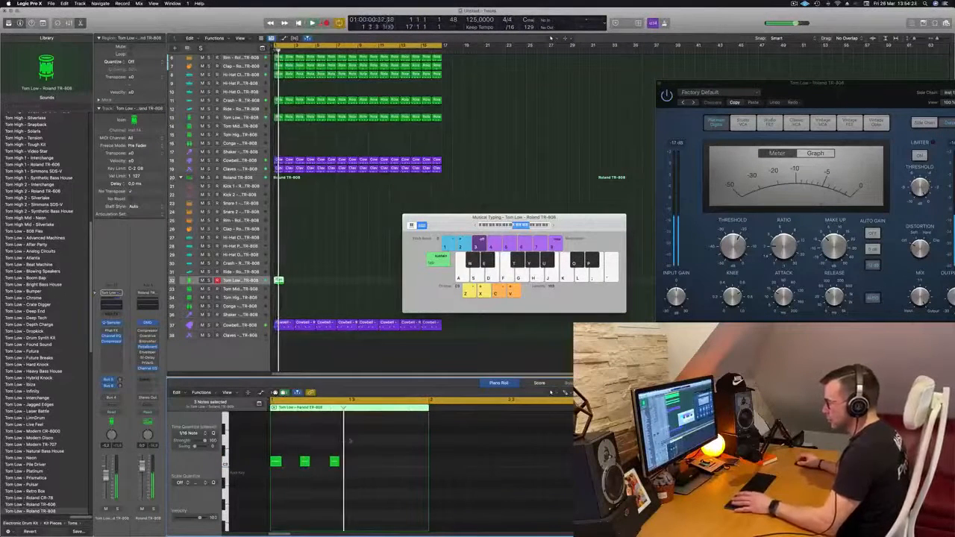
# Rearrange the remaining Tom Low notes into a three-note pattern in the first half of the bar and copy it into the second half.
pyautogui.moveTo(280, 462); pyautogui.dragTo(290, 463)
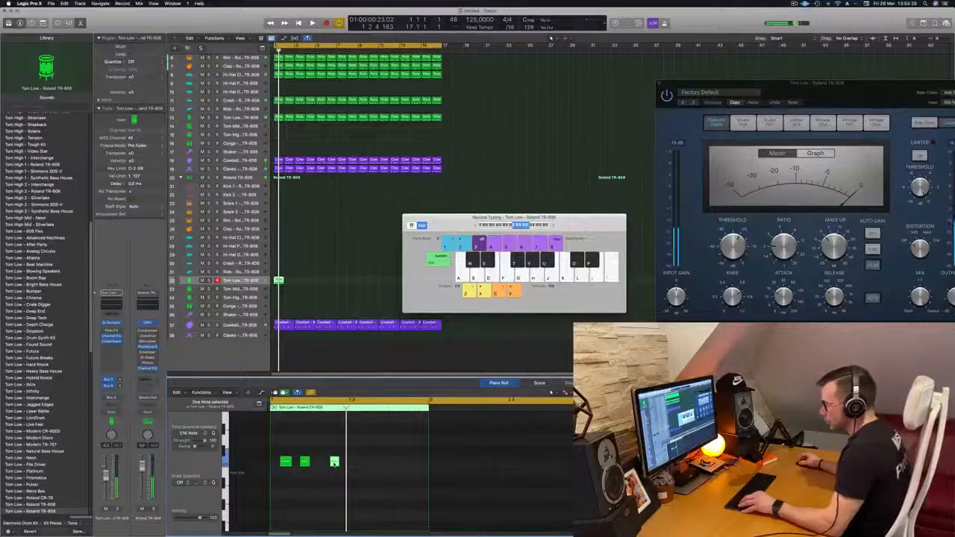
pyautogui.moveTo(334, 462)
pyautogui.mouseDown()
pyautogui.moveTo(326, 465)
pyautogui.moveTo(345, 463)
pyautogui.mouseUp()
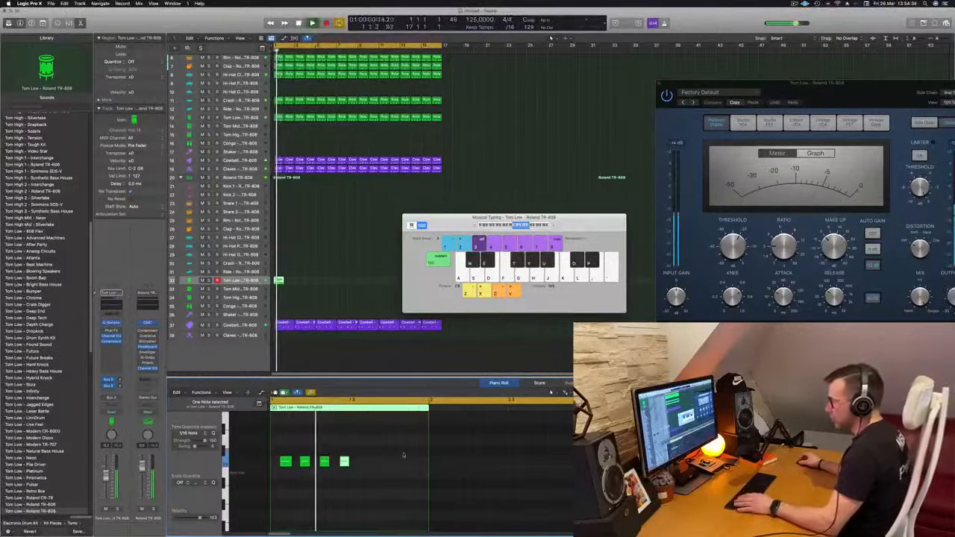
pyautogui.click(305, 457)
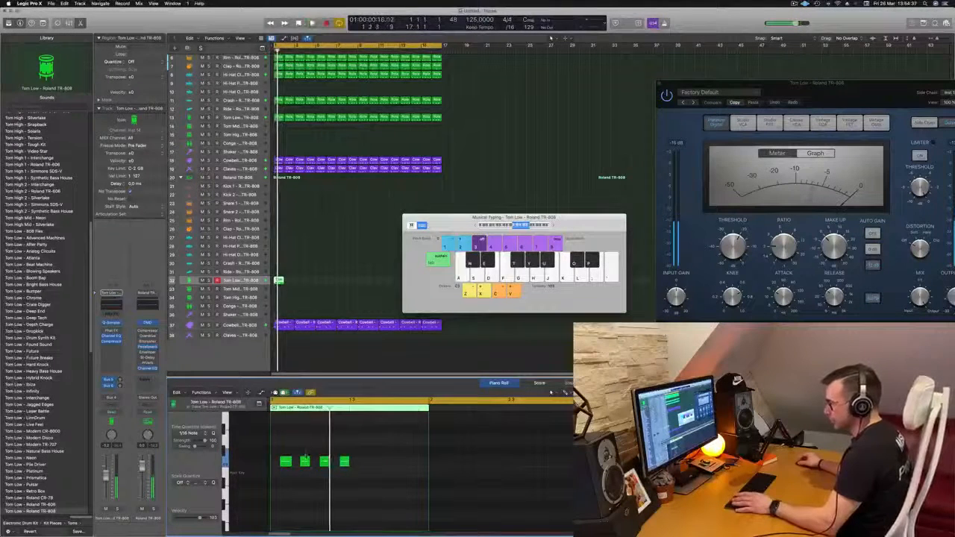
pyautogui.click(305, 461)
pyautogui.press('Delete')
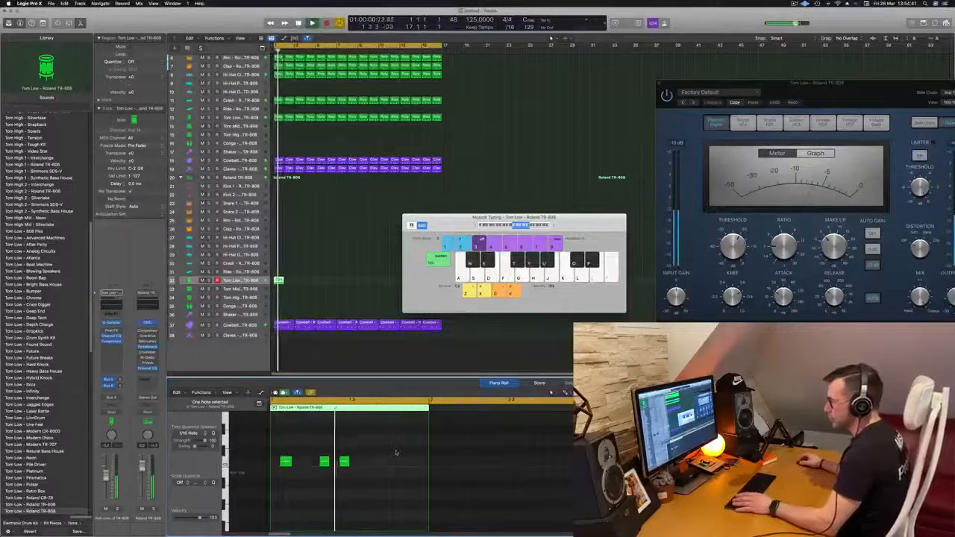
pyautogui.press('super+a')
pyautogui.moveTo(287, 470); pyautogui.dragTo(366, 471)
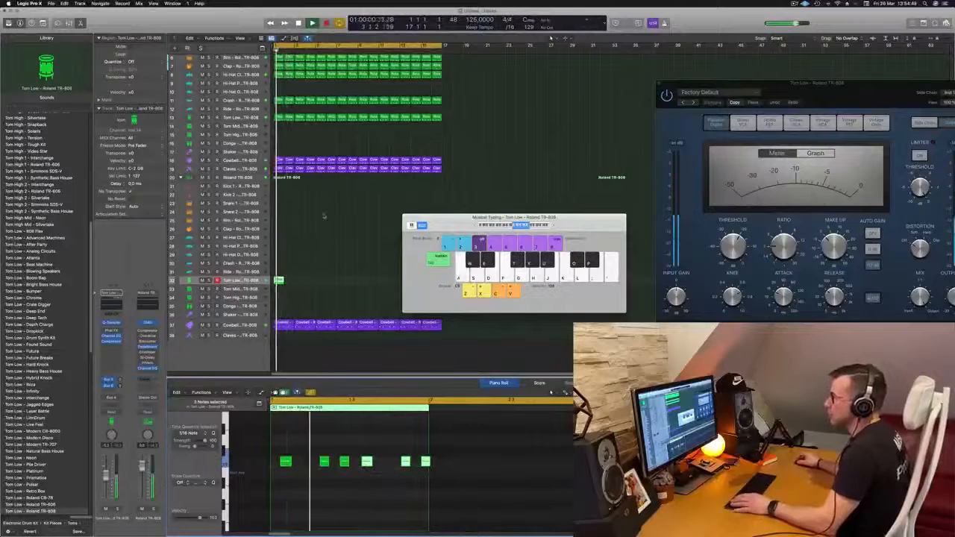
# Mute the Cowbell on track 18 and move the Musical Typing window clear of the lower tracks.
pyautogui.scroll(3, 330, 218)
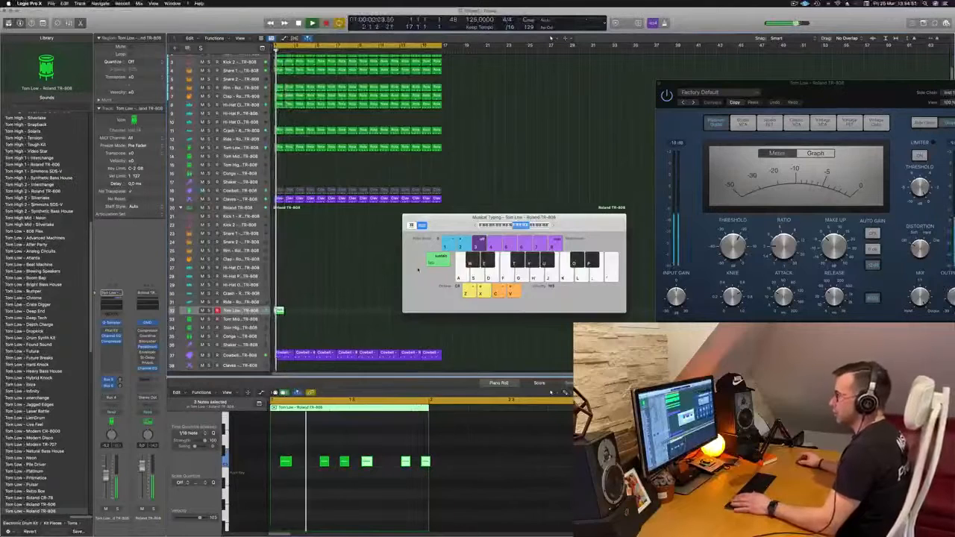
pyautogui.moveTo(455, 226); pyautogui.dragTo(568, 152)
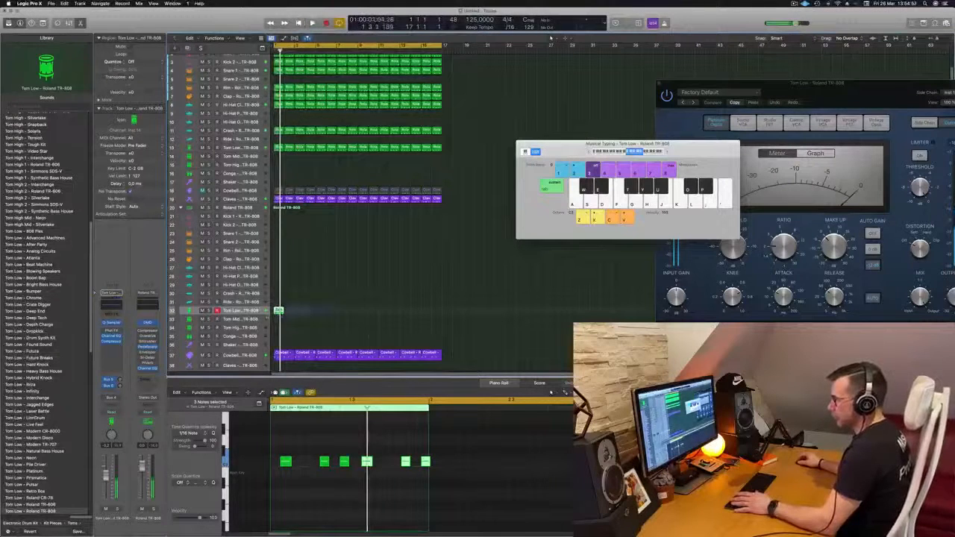
# Delete the Tom Low region and audition the Tom Mid sound on track 33 in different octaves.
pyautogui.press('Delete')
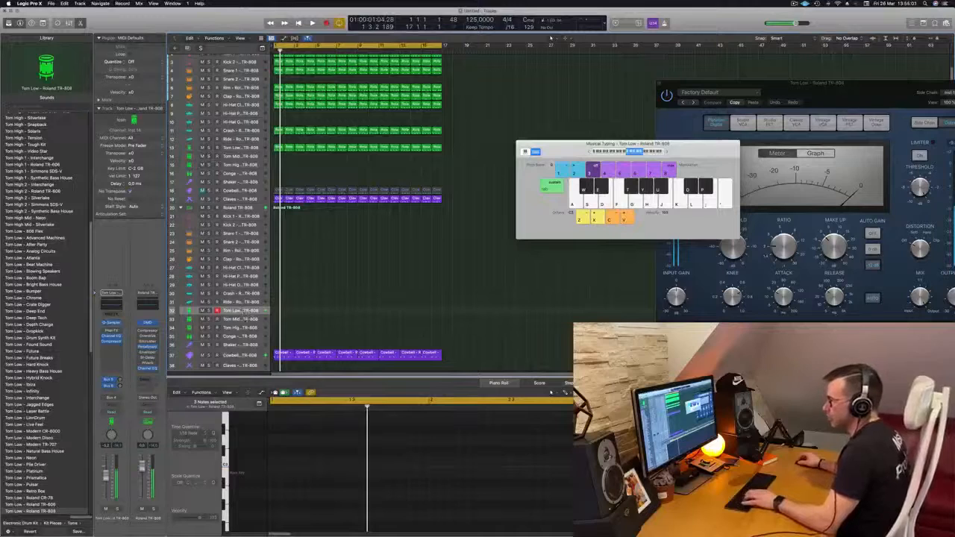
pyautogui.click(240, 319)
pyautogui.press('f')
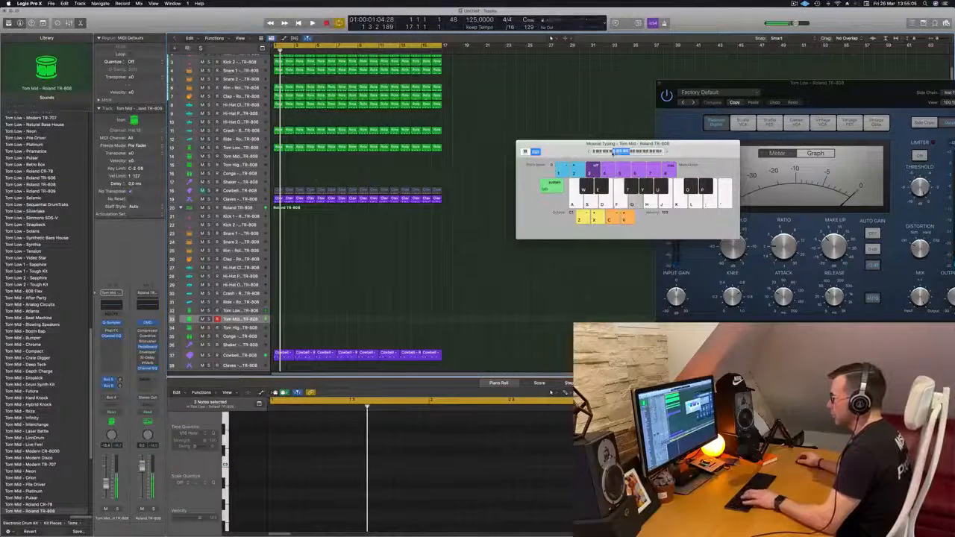
pyautogui.press('z')
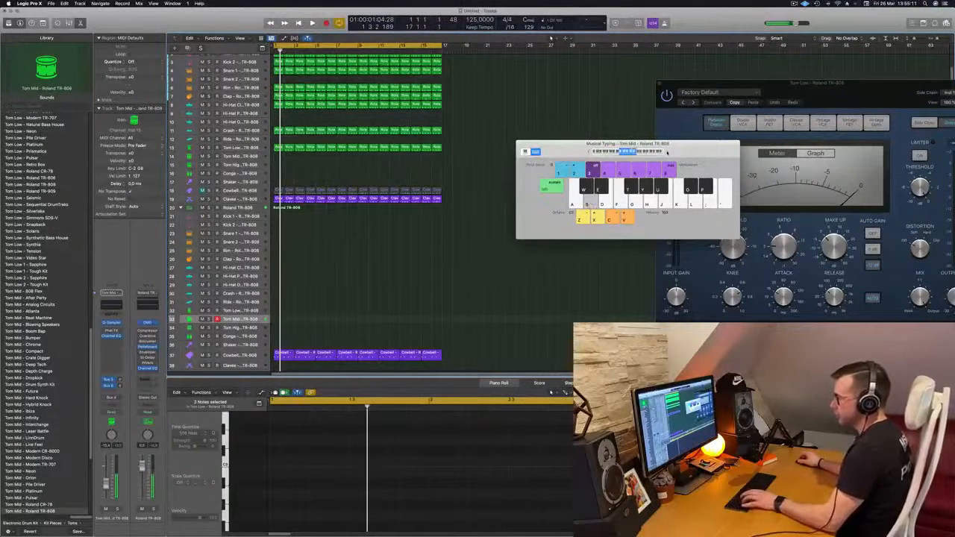
# Record a steady pattern of repeated notes from bar 1 on the Conga track 35 with Musical Typing.
pyautogui.click(244, 338)
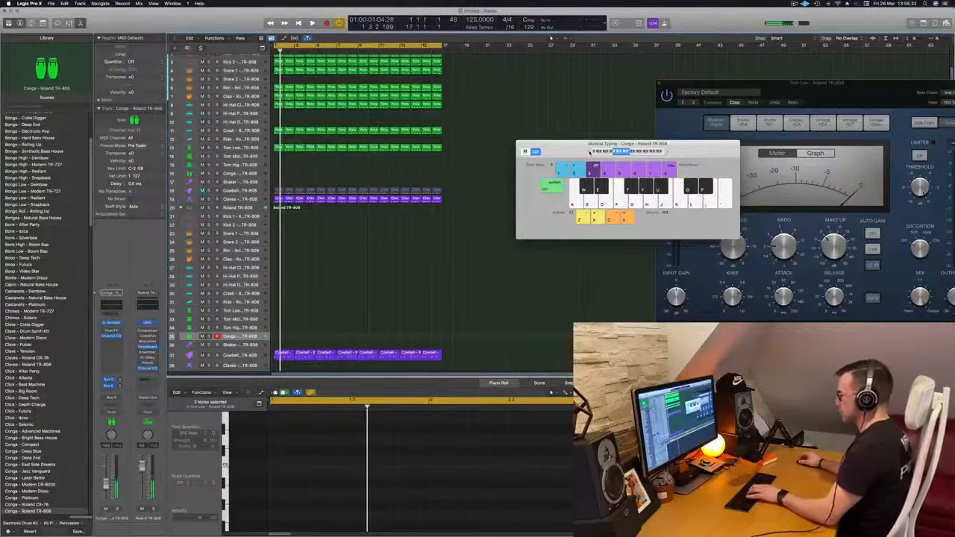
pyautogui.press('k')
pyautogui.press('space')
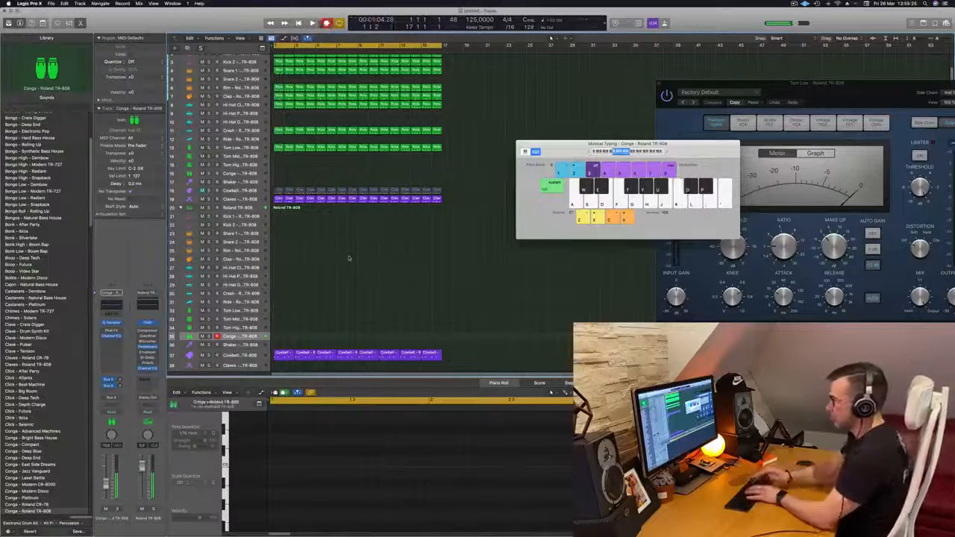
pyautogui.press('k')
pyautogui.press('k')
pyautogui.press('k')
pyautogui.press('k')
pyautogui.press('k')
pyautogui.press('k')
pyautogui.press('k')
pyautogui.press('k')
pyautogui.press('k')
pyautogui.press('k')
pyautogui.press('k')
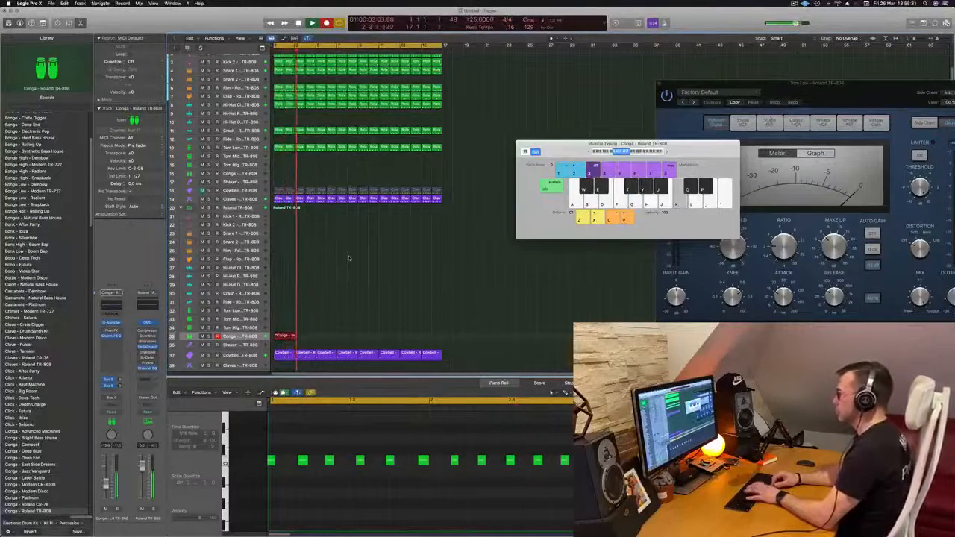
pyautogui.press('space')
# Copy the first Conga note to the start of bar 1 and play the region.
pyautogui.press('space')
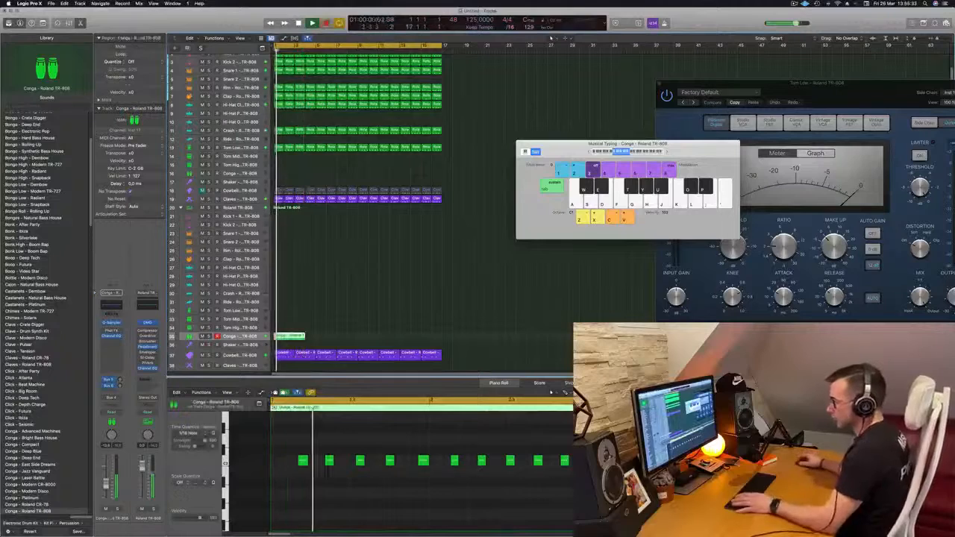
pyautogui.press('space')
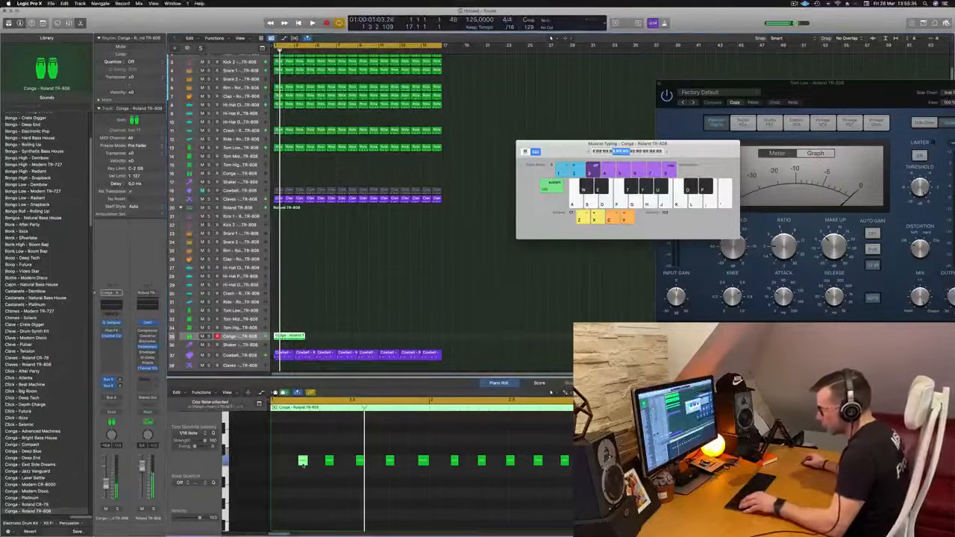
pyautogui.moveTo(303, 465); pyautogui.dragTo(276, 466)
pyautogui.press('space')
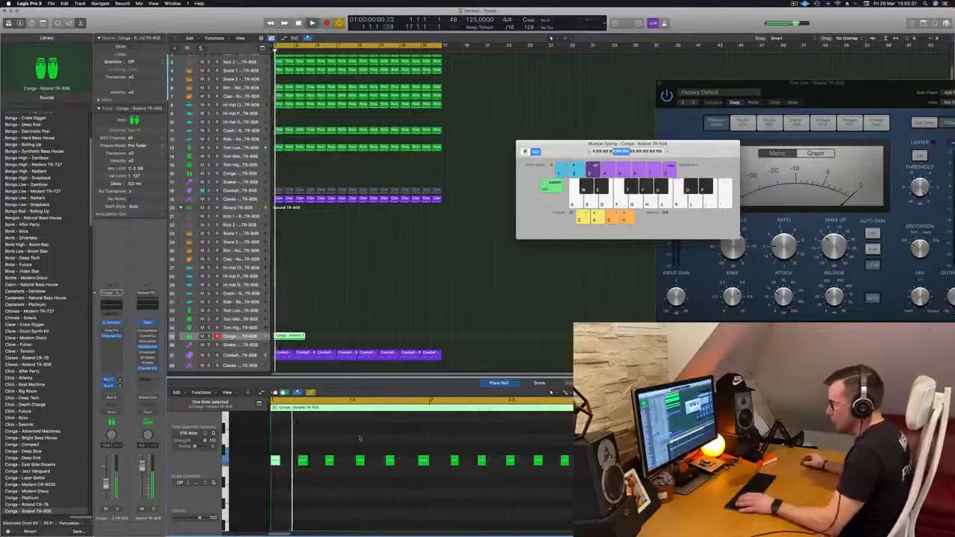
# Quantize all Conga notes to 1/16 notes and play the result from the start.
pyautogui.press('super+a')
pyautogui.press('q')
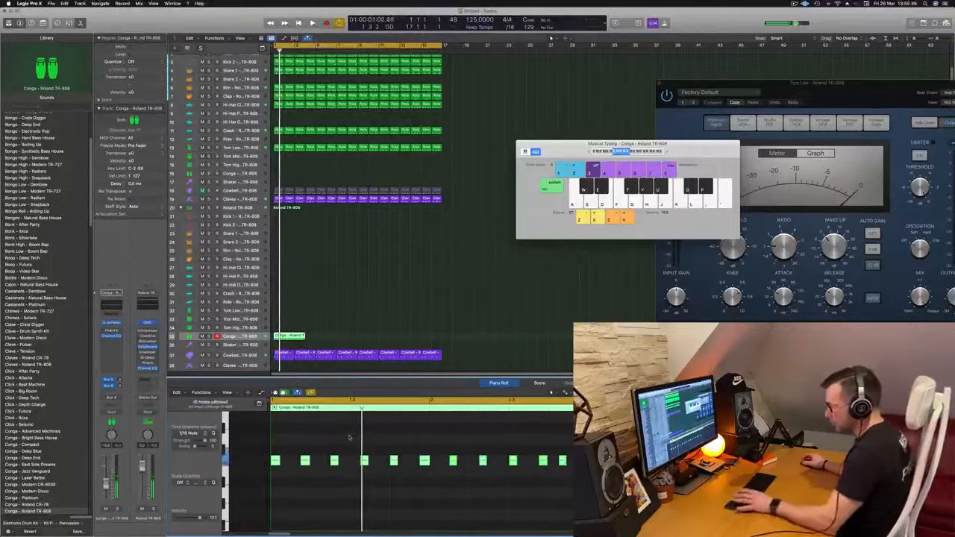
pyautogui.press('space')
pyautogui.press('super+Left')
pyautogui.press('space')
pyautogui.press('space')
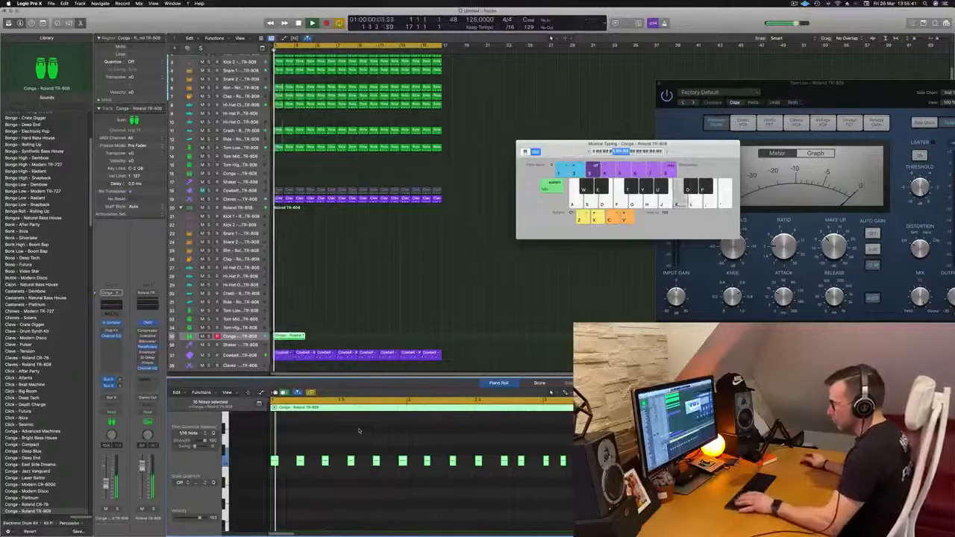
# Delete the Conga note just before bar 2 and play the pattern.
pyautogui.click(359, 430)
pyautogui.press('space')
pyautogui.press('space')
pyautogui.click(404, 463)
pyautogui.press('space')
pyautogui.press('space')
pyautogui.press('BackSpace')
pyautogui.press('space')
pyautogui.press('space')
pyautogui.press('space')
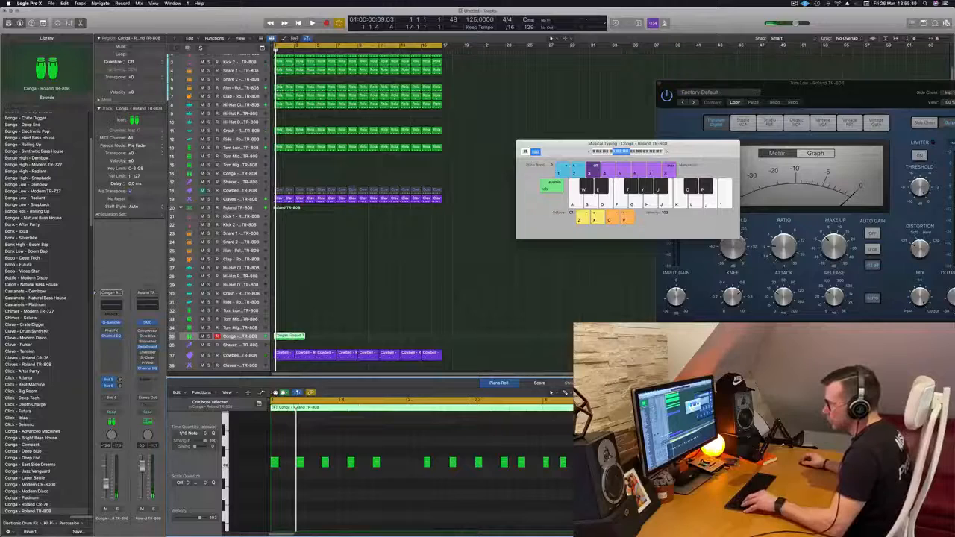
# Split the Conga region at bar 2, delete the part after bar 1 and select the remaining one-bar region.
pyautogui.doubleClick(285, 338)
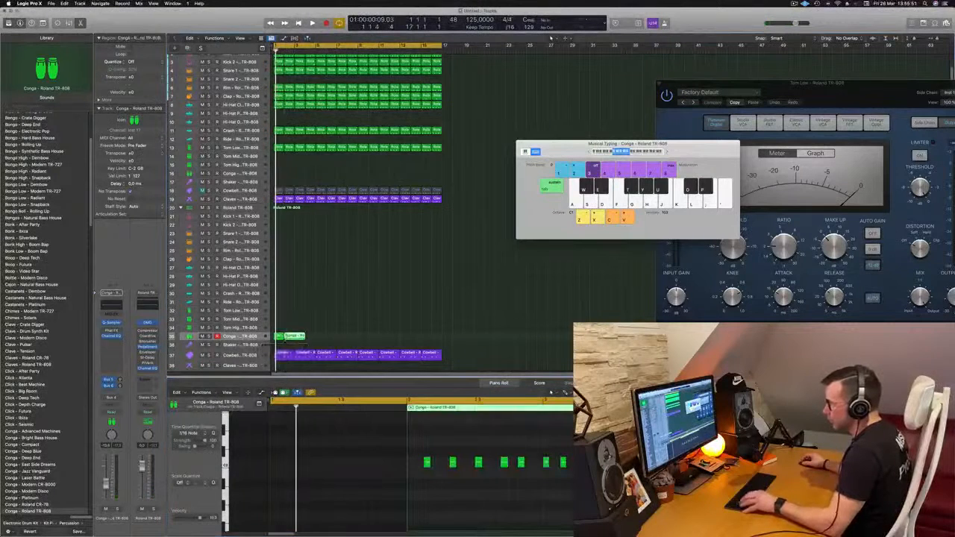
pyautogui.click(278, 336)
pyautogui.press('space')
pyautogui.click(298, 342)
pyautogui.click(297, 337)
pyautogui.press('space')
pyautogui.press('space')
pyautogui.press('BackSpace')
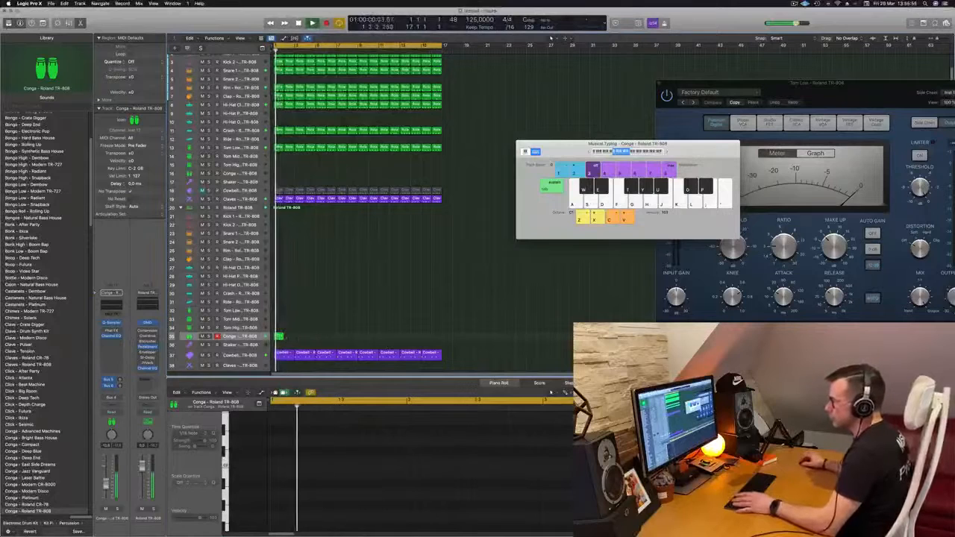
pyautogui.click(279, 336)
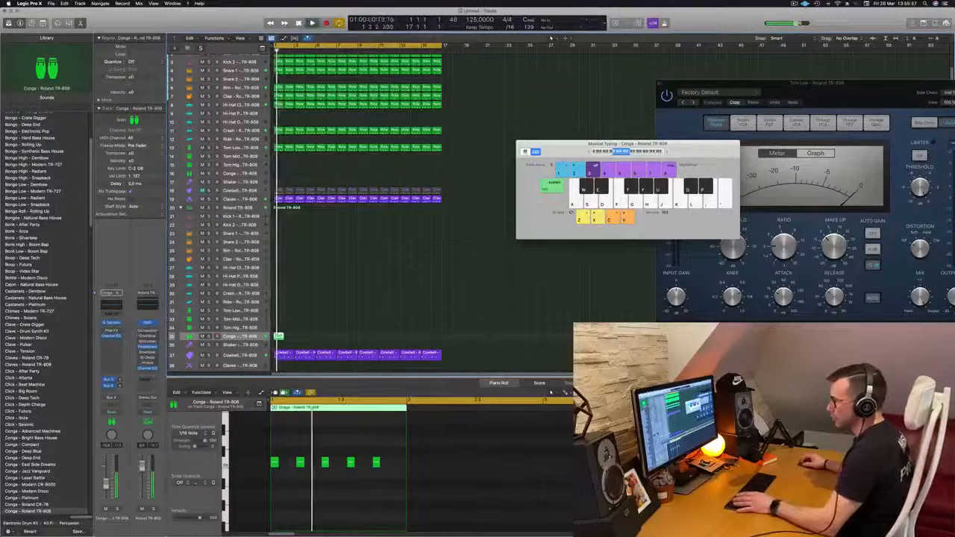
# Add a Compressor to the Conga channel and set its side chain to the Kick 1 instrument track (Inst 1).
pyautogui.click(111, 341)
pyautogui.moveTo(127, 356)
pyautogui.click(170, 355)
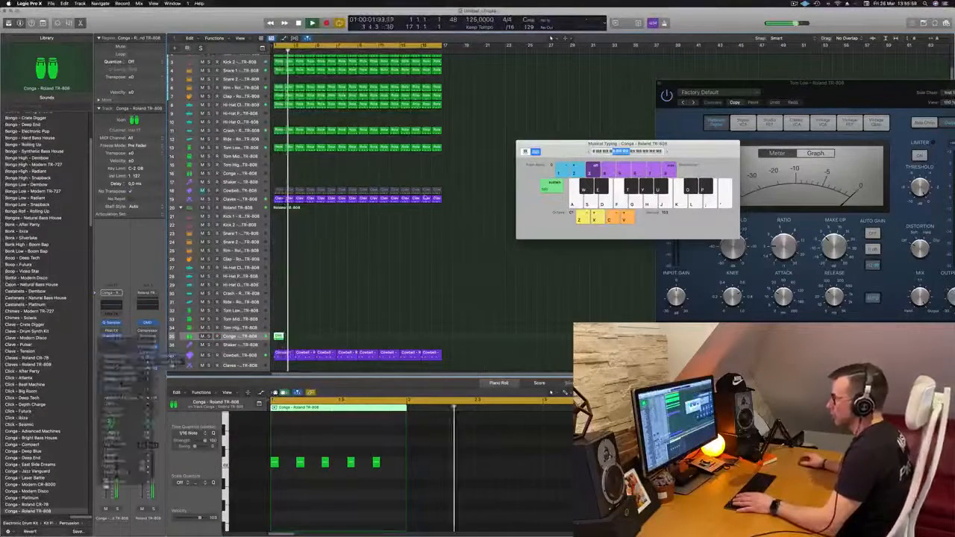
pyautogui.click(631, 117)
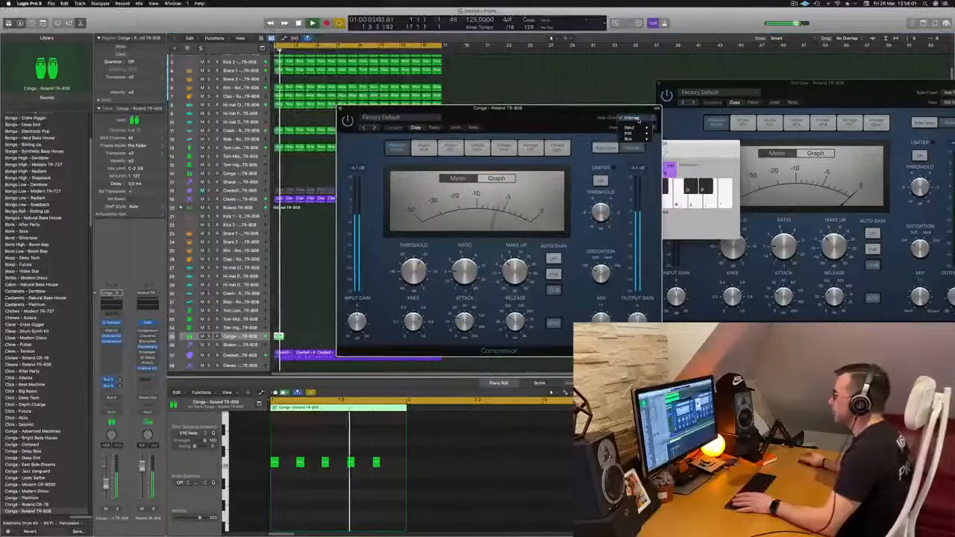
pyautogui.moveTo(643, 139)
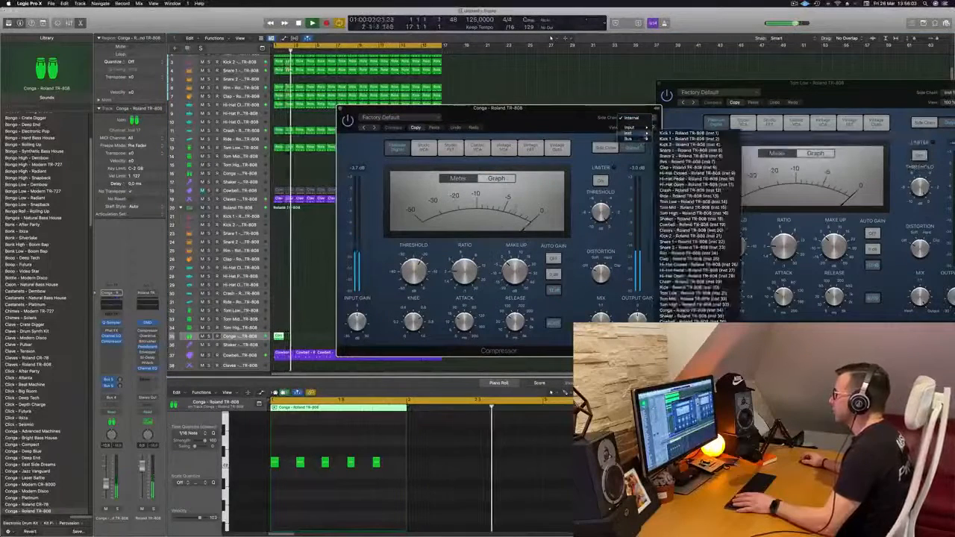
pyautogui.click(682, 133)
pyautogui.moveTo(556, 120); pyautogui.dragTo(598, 123)
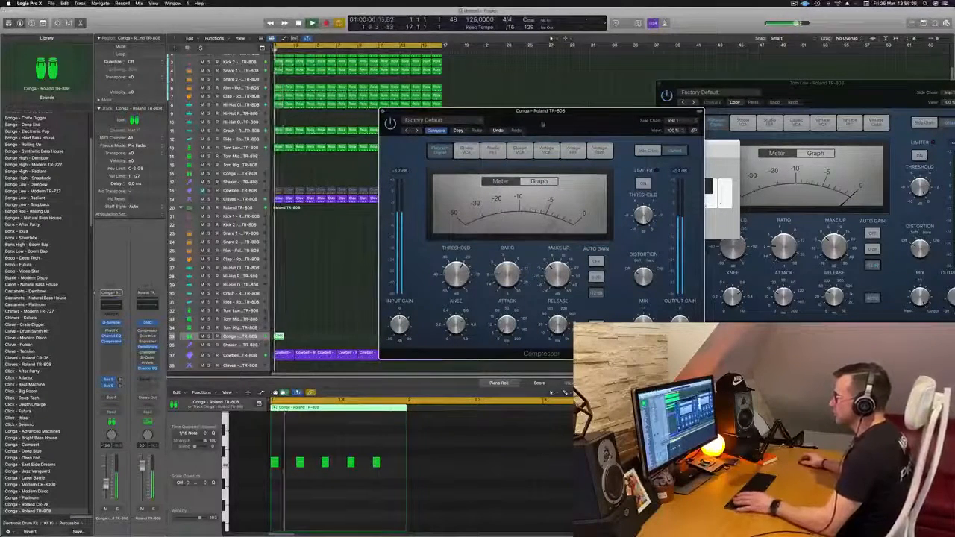
# Repeat the one-bar Conga region through the end of bar 16 and move the Compressor window aside.
pyautogui.click(361, 277)
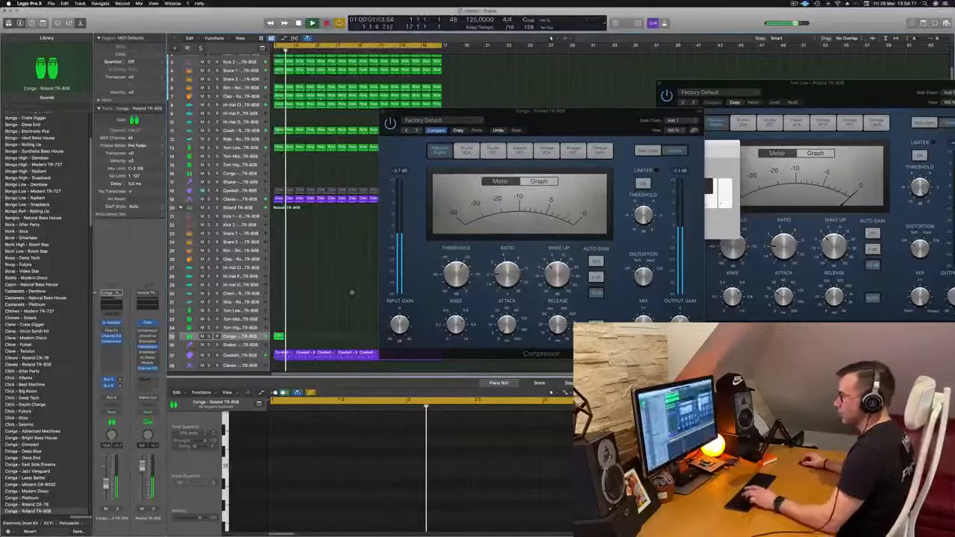
pyautogui.click(279, 337)
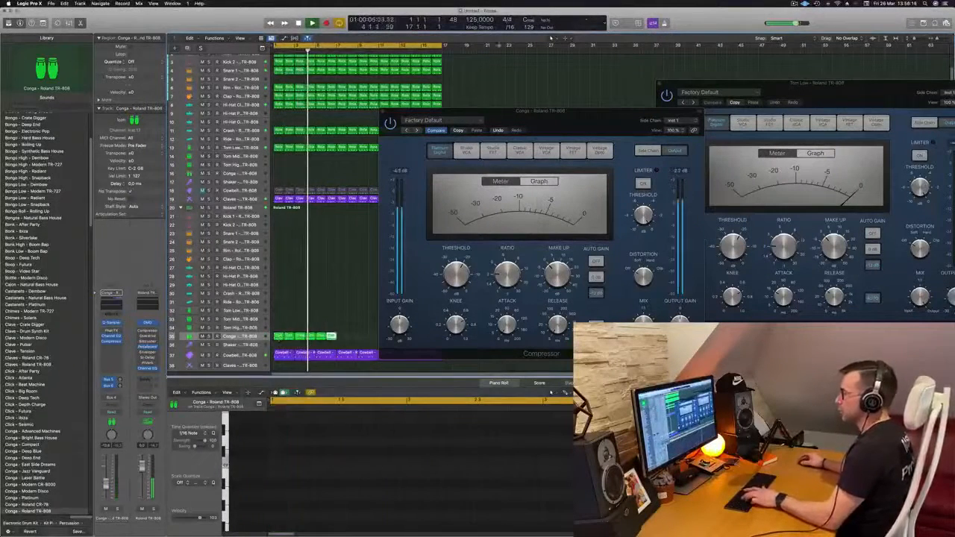
pyautogui.moveTo(594, 125); pyautogui.dragTo(765, 105)
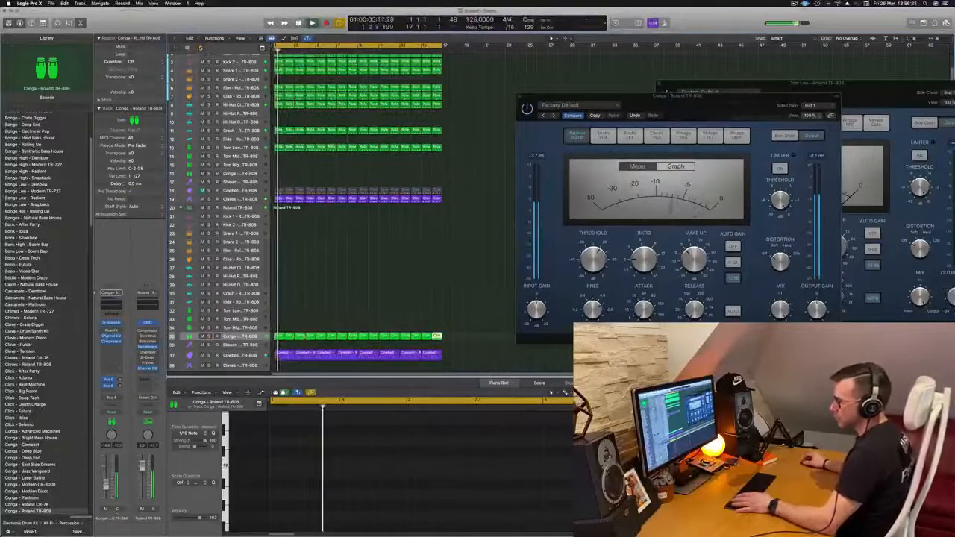
# Enable the Phat FX plug-in on the Conga channel and load its Bigger Bass preset.
pyautogui.click(111, 330)
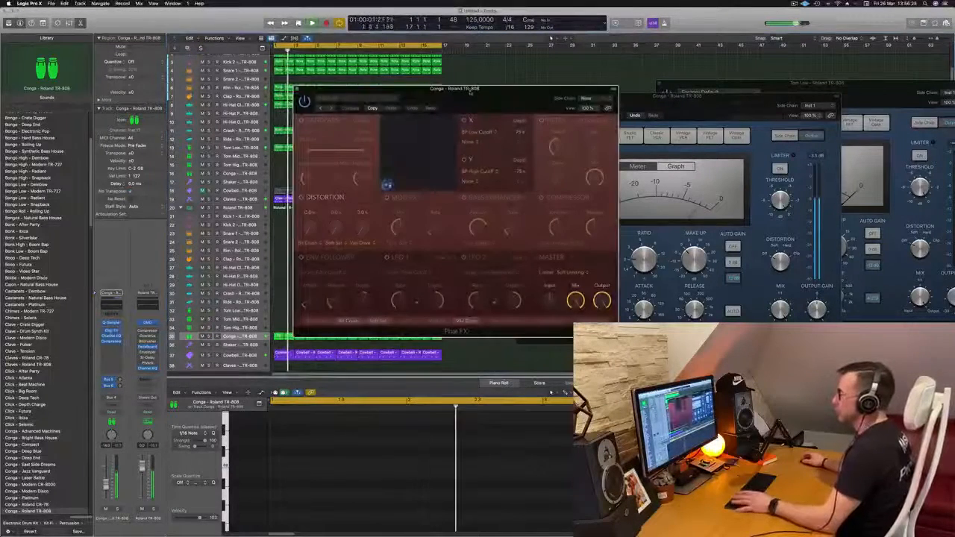
pyautogui.click(329, 109)
pyautogui.moveTo(366, 88); pyautogui.dragTo(412, 80)
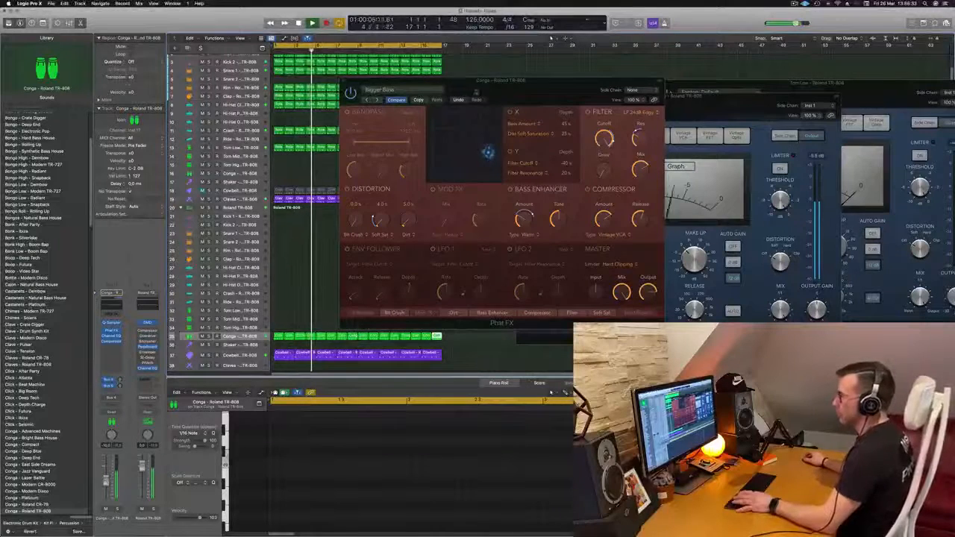
pyautogui.moveTo(493, 81); pyautogui.dragTo(651, 91)
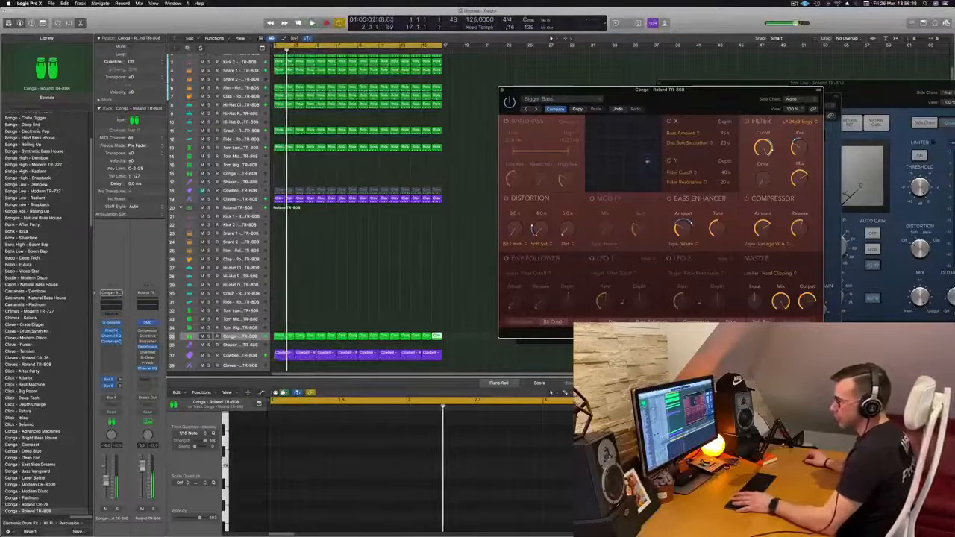
# Restart playback from the beginning and arrange the Conga's Compressor and Phat FX windows side by side.
pyautogui.click(112, 342)
pyautogui.press('space')
pyautogui.press('Return')
pyautogui.click(112, 342)
pyautogui.moveTo(630, 97); pyautogui.dragTo(772, 205)
pyautogui.moveTo(622, 113); pyautogui.dragTo(504, 108)
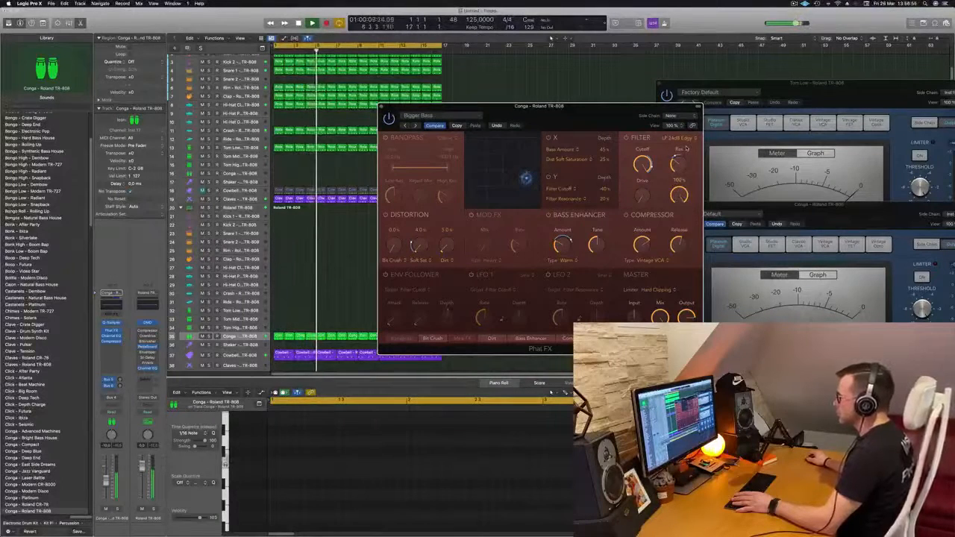
pyautogui.moveTo(537, 105); pyautogui.dragTo(600, 98)
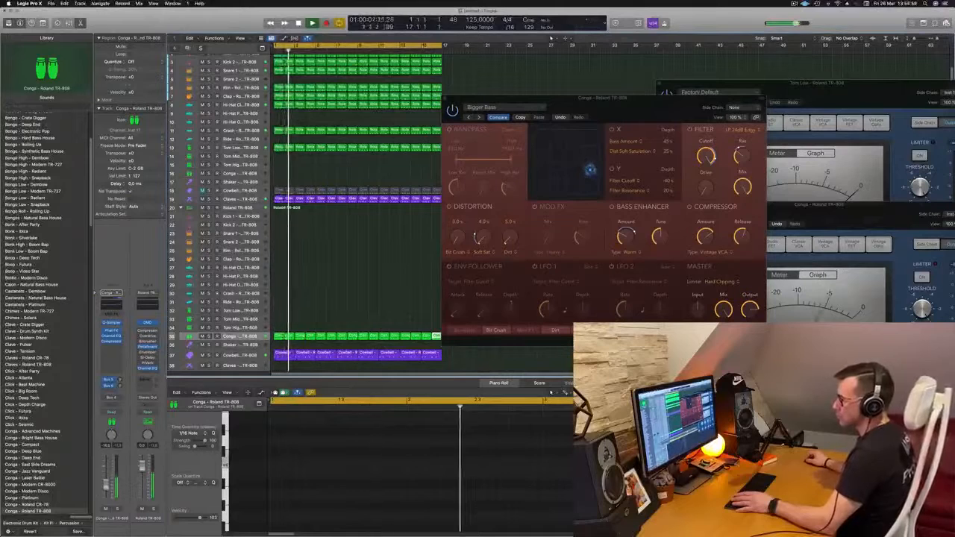
# Mute the Cowbell track in the second kit and unmute the Cowbell track in the first kit.
pyautogui.scroll(-1, 325, 267)
pyautogui.click(202, 349)
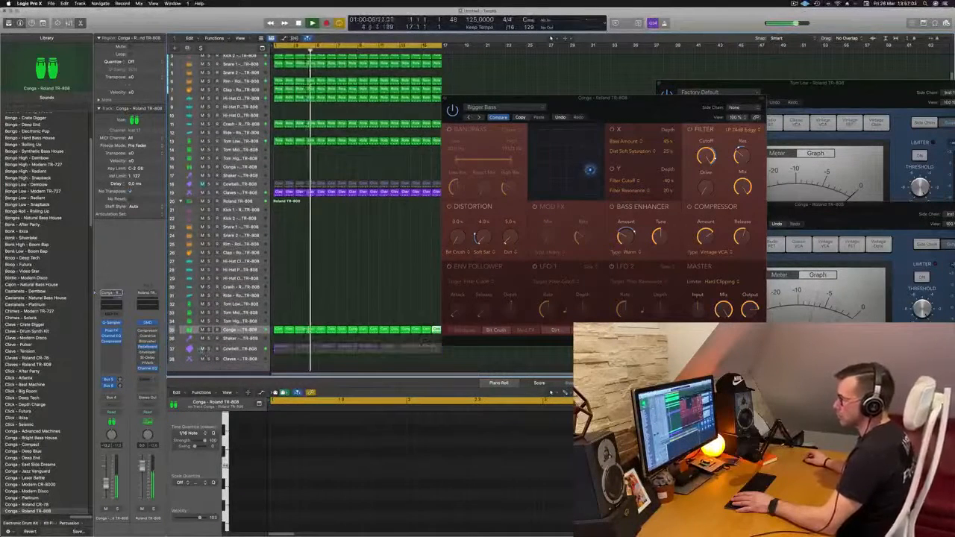
pyautogui.click(202, 349)
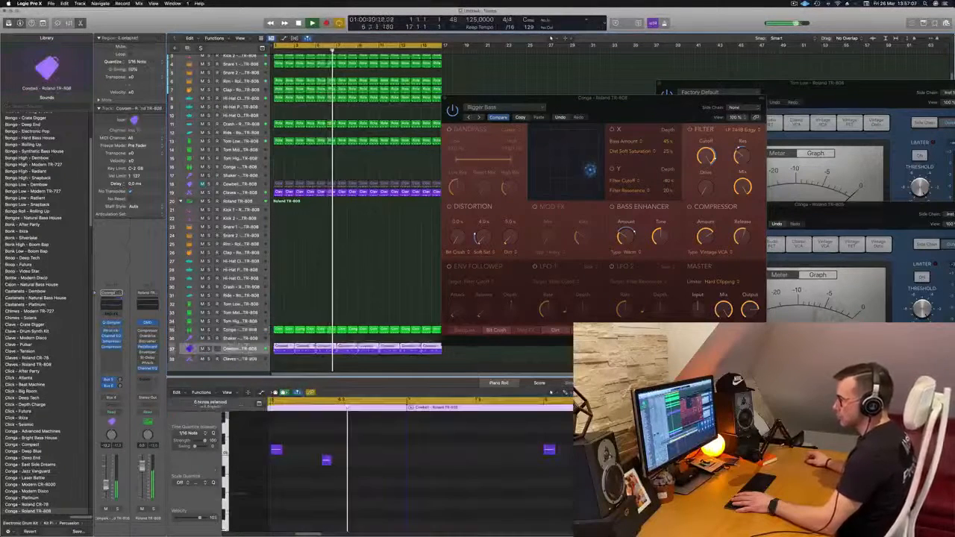
pyautogui.click(233, 348)
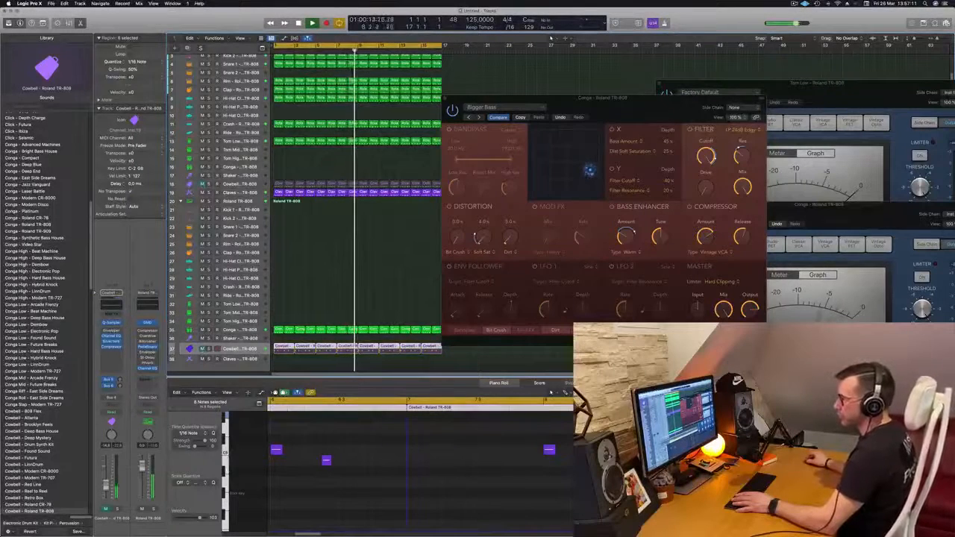
pyautogui.click(233, 184)
# Close the Conga's Phat FX window and clear the region selection in the arrangement.
pyautogui.moveTo(522, 98); pyautogui.dragTo(654, 103)
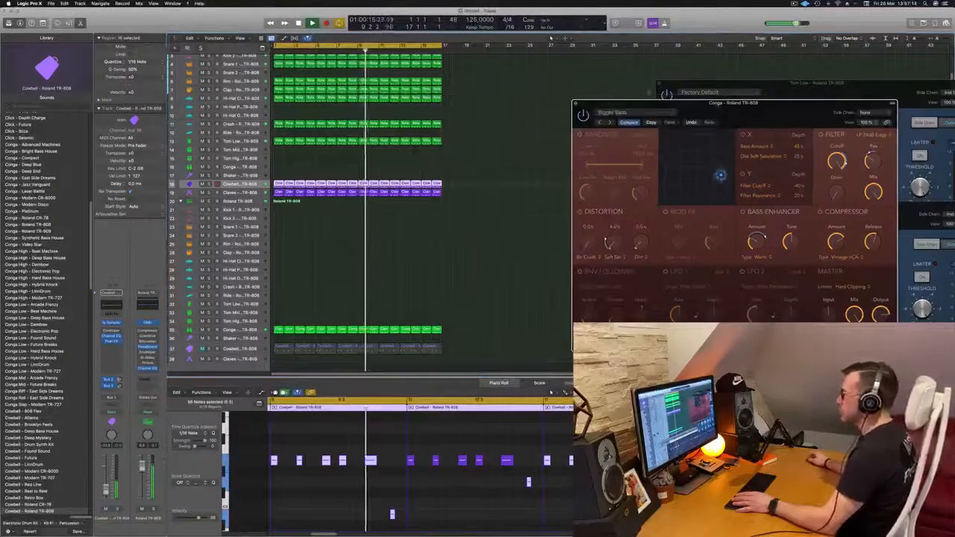
pyautogui.press('super+w')
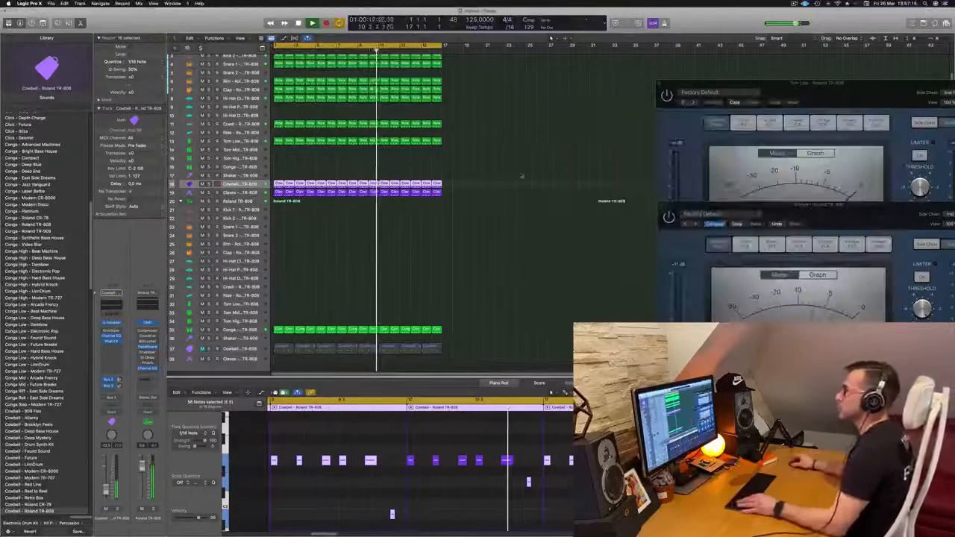
pyautogui.press('super+Left')
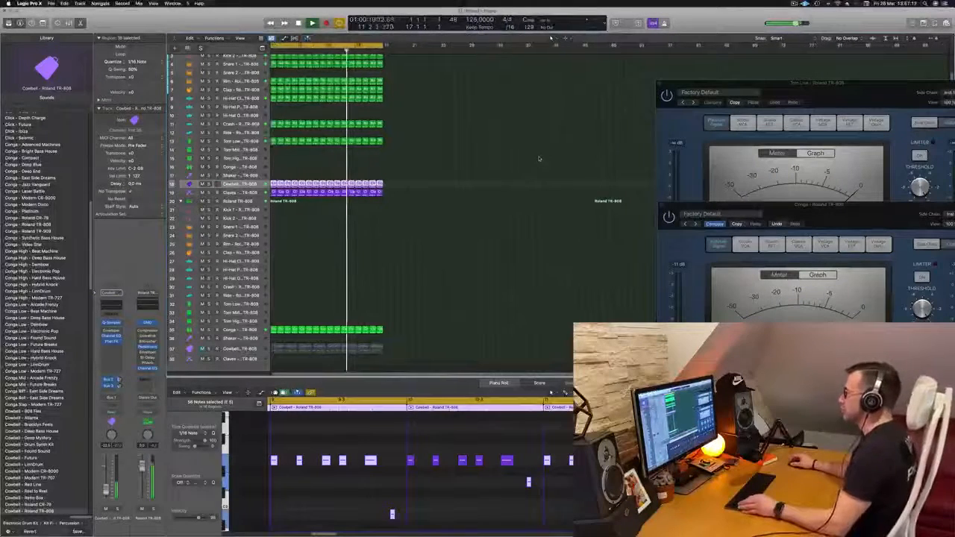
pyautogui.hscroll(2, 549, 157)
pyautogui.hscroll(-3, 555, 153)
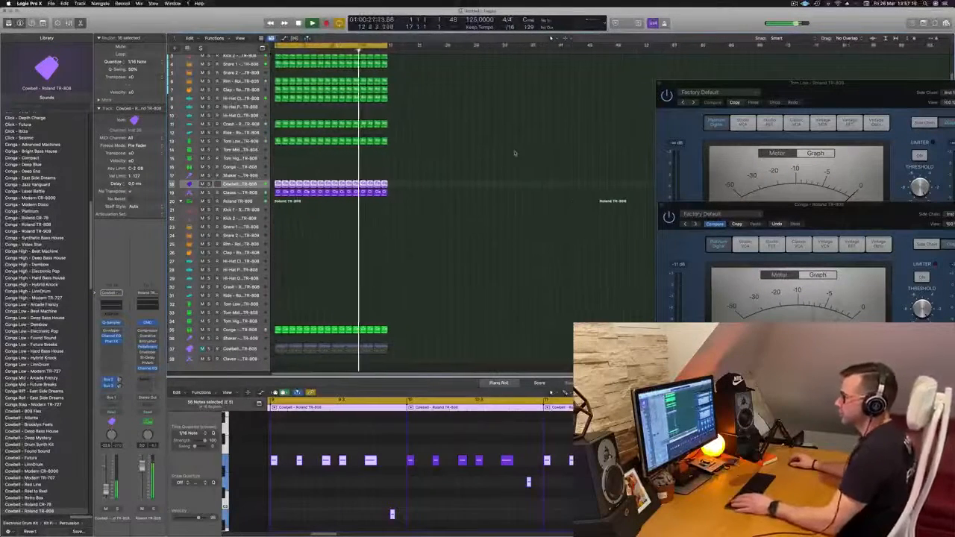
pyautogui.click(515, 153)
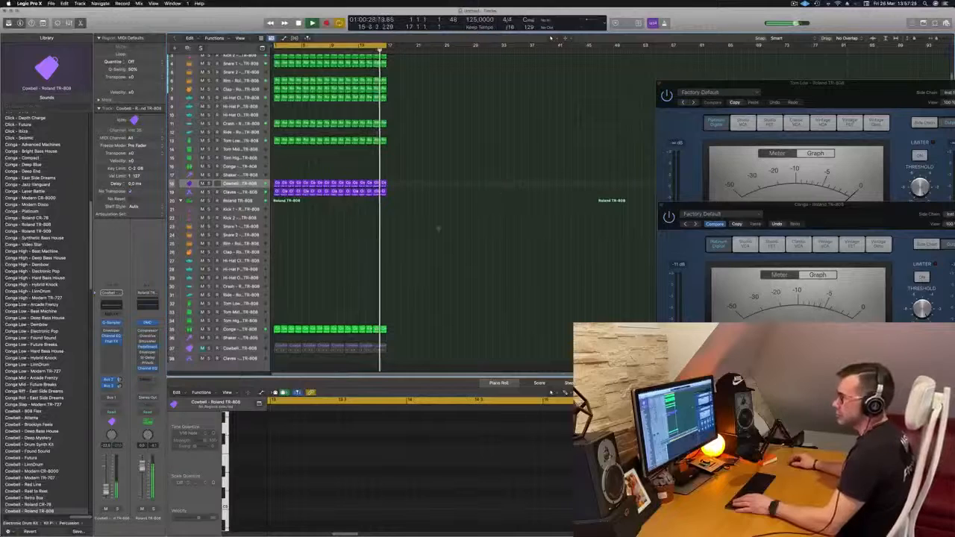
# Select the second kit's Kick 1 track, show Musical Typing, raise the octave to C2 and audition several notes.
pyautogui.click(240, 210)
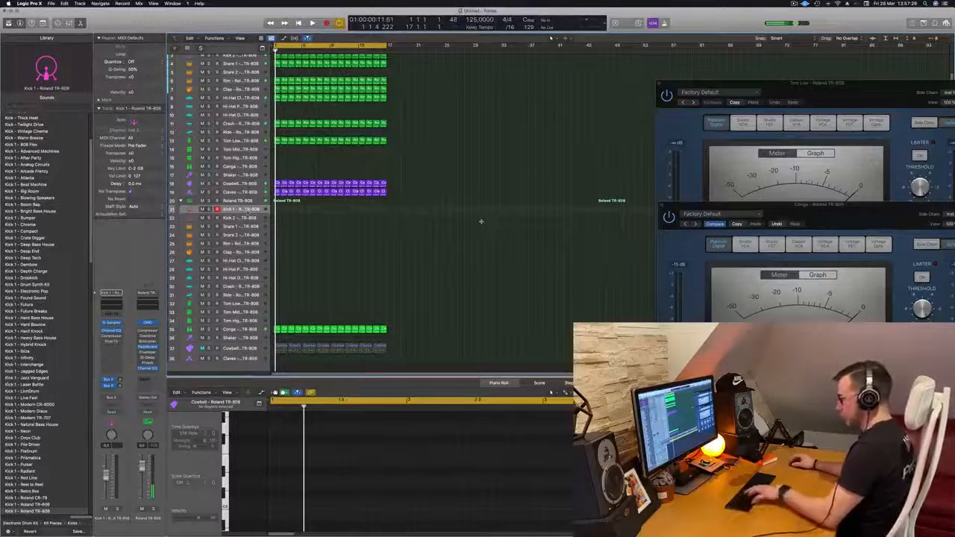
pyautogui.press('super+k')
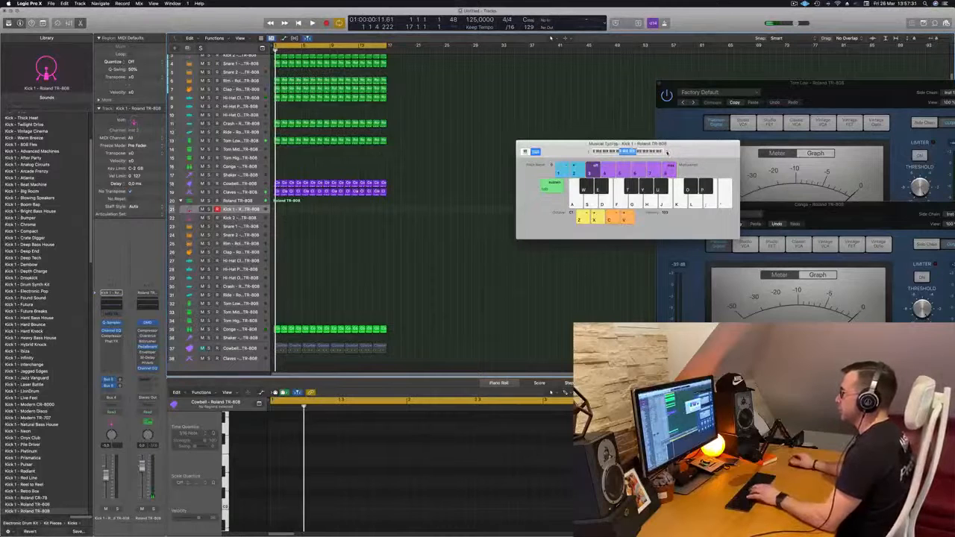
pyautogui.press('x')
pyautogui.press('h')
pyautogui.press('j')
pyautogui.press('k')
pyautogui.press('h')
pyautogui.press('h')
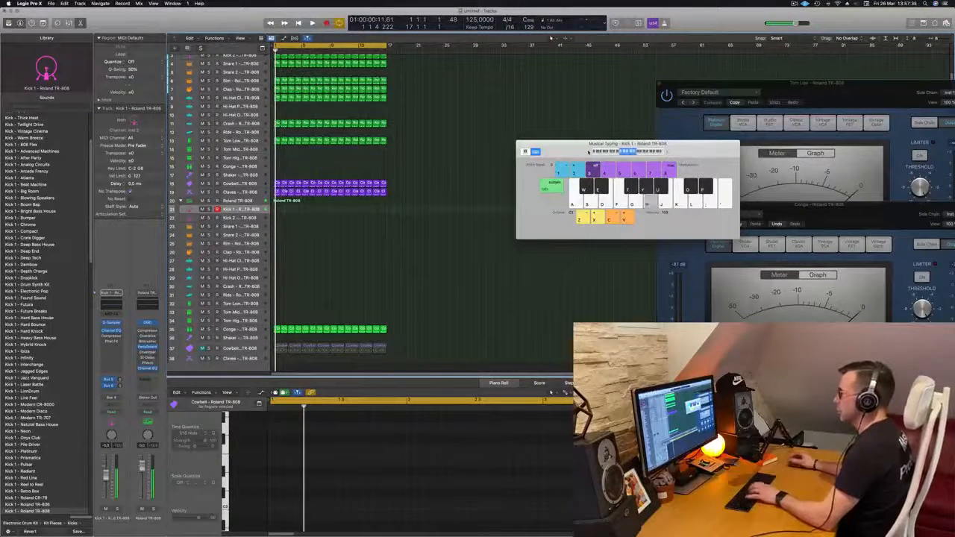
pyautogui.moveTo(580, 143); pyautogui.dragTo(549, 140)
pyautogui.press('h')
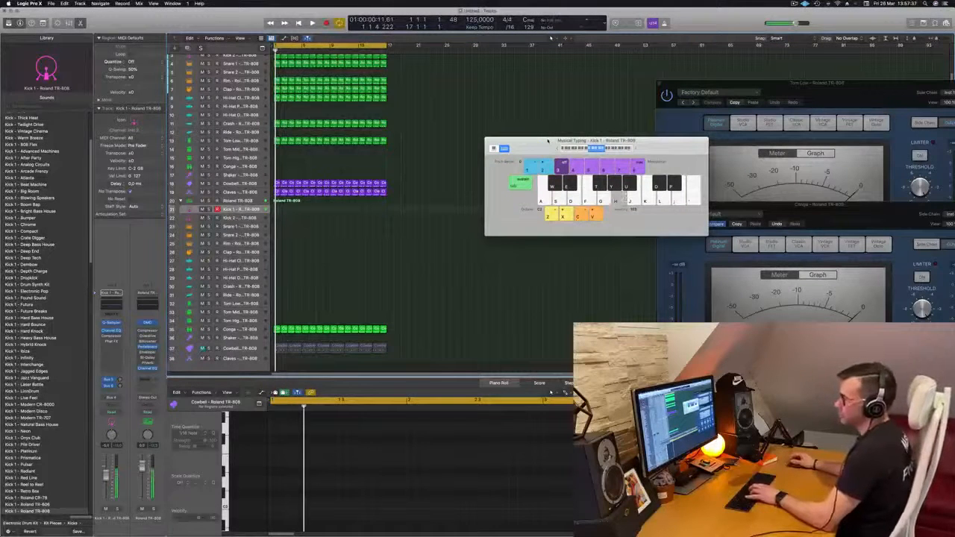
pyautogui.press('h')
pyautogui.press('j')
pyautogui.press('h')
pyautogui.press('j')
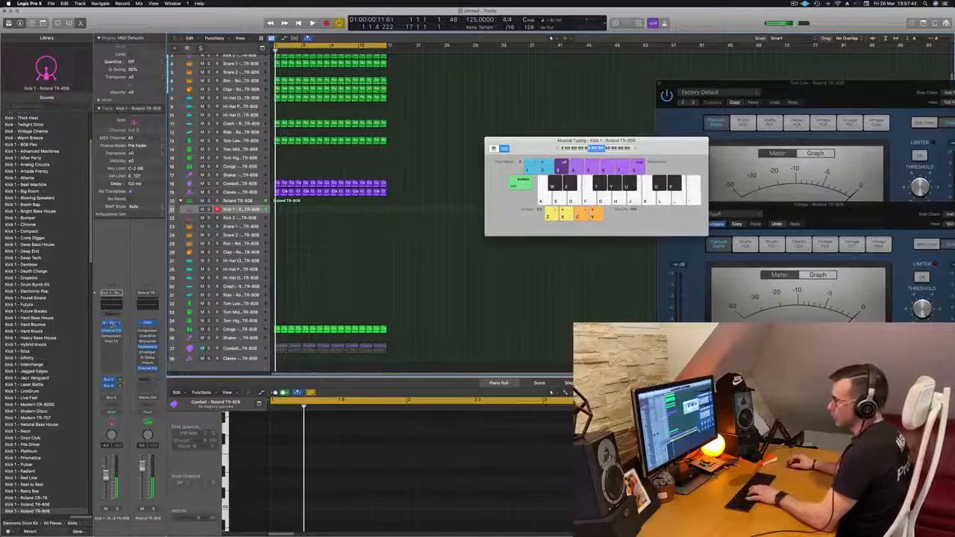
# Open Kick 1's Quick Sampler, try Slice mode and return to One Shot mode.
pyautogui.click(111, 324)
pyautogui.press('j')
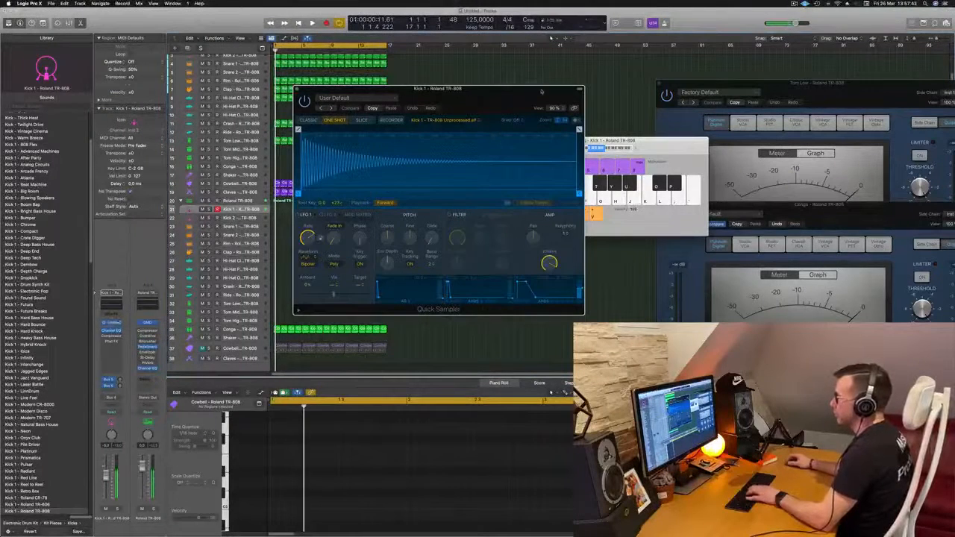
pyautogui.moveTo(508, 91); pyautogui.dragTo(571, 89)
pyautogui.click(426, 118)
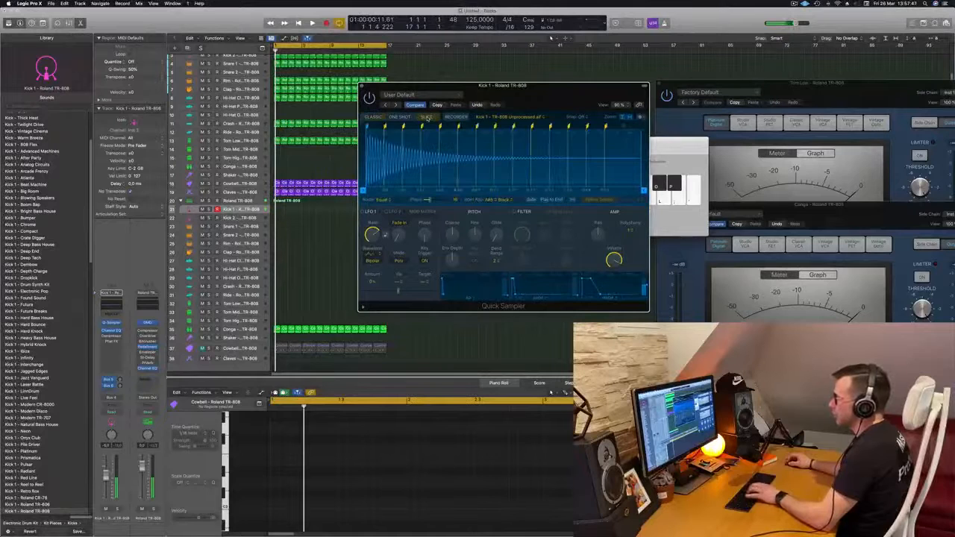
pyautogui.click(399, 117)
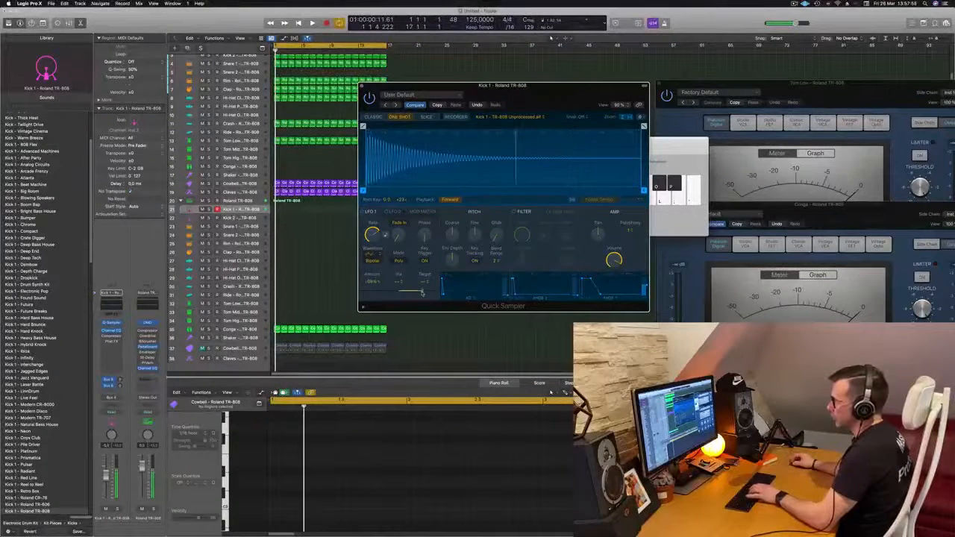
# Set LFO 1's via source to Pitch Envelope and its target to Sample Start, and adjust the modulation amount.
pyautogui.click(401, 280)
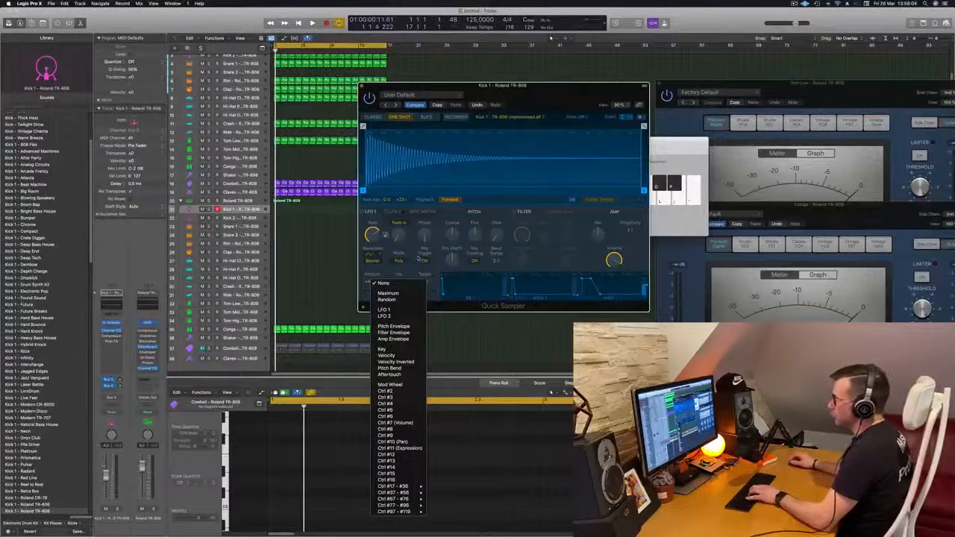
pyautogui.click(393, 326)
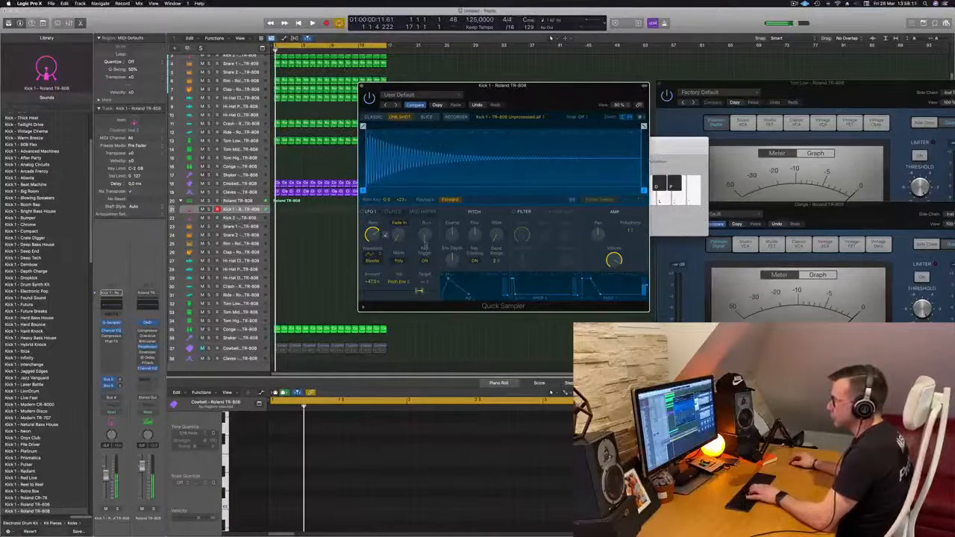
pyautogui.click(427, 284)
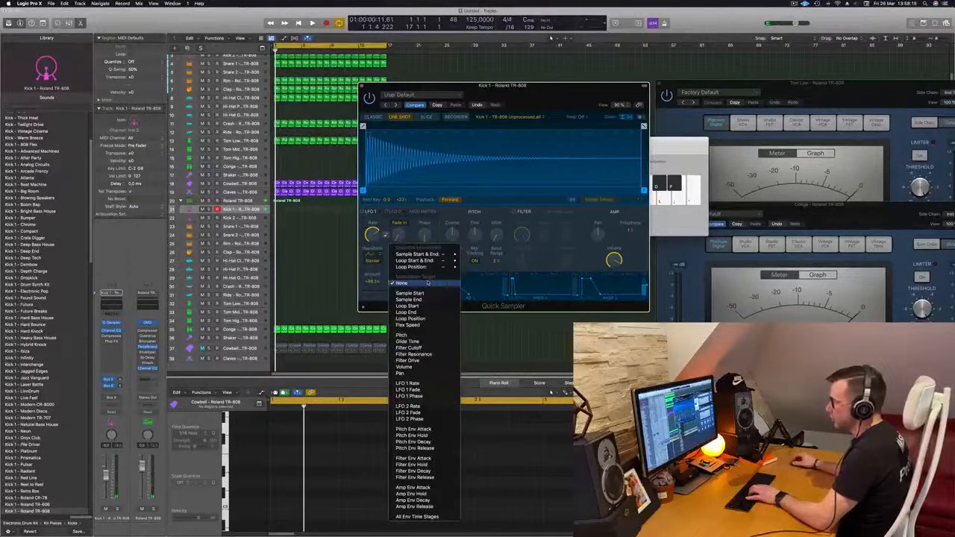
pyautogui.click(396, 293)
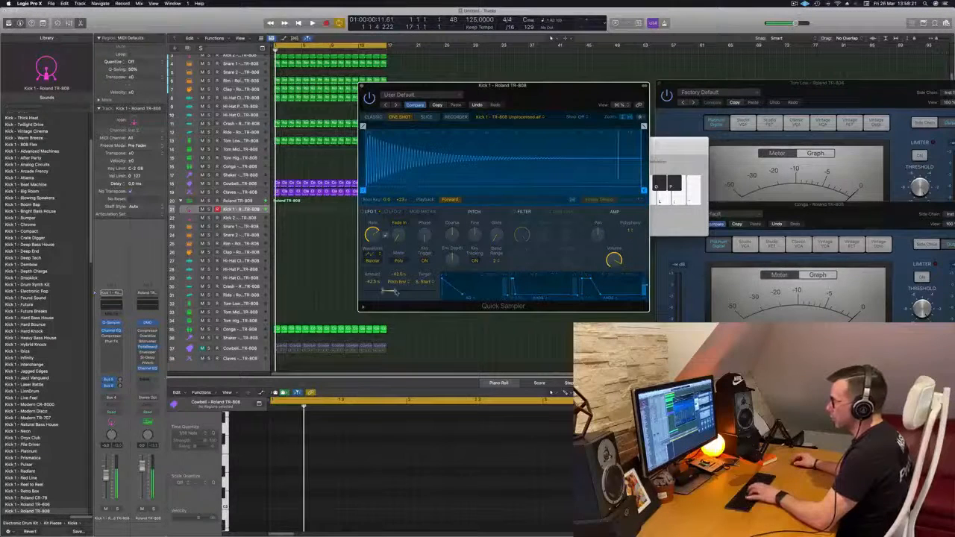
pyautogui.moveTo(383, 292); pyautogui.dragTo(367, 291)
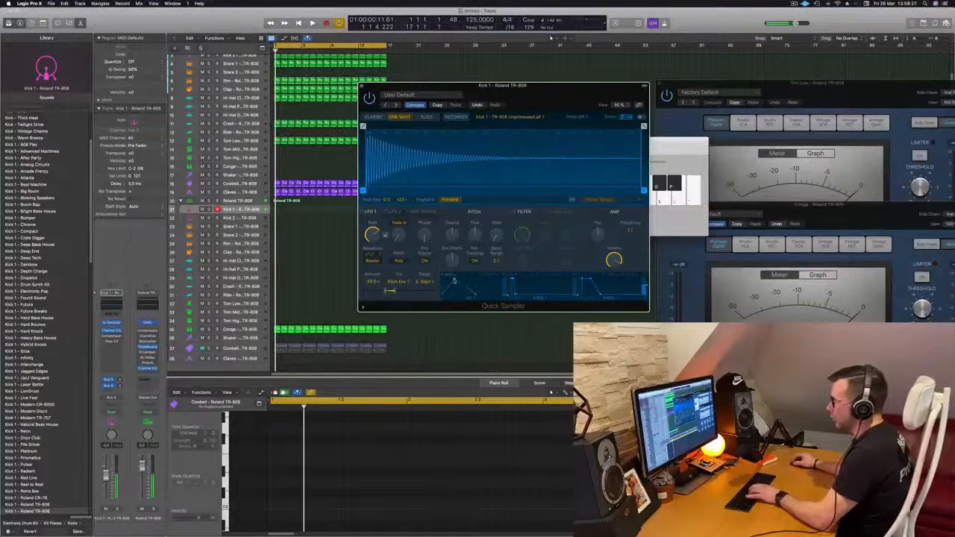
# Show the modulation matrix and turn up the pitch Glide for the Kick 1 sample.
pyautogui.click(393, 212)
pyautogui.click(419, 212)
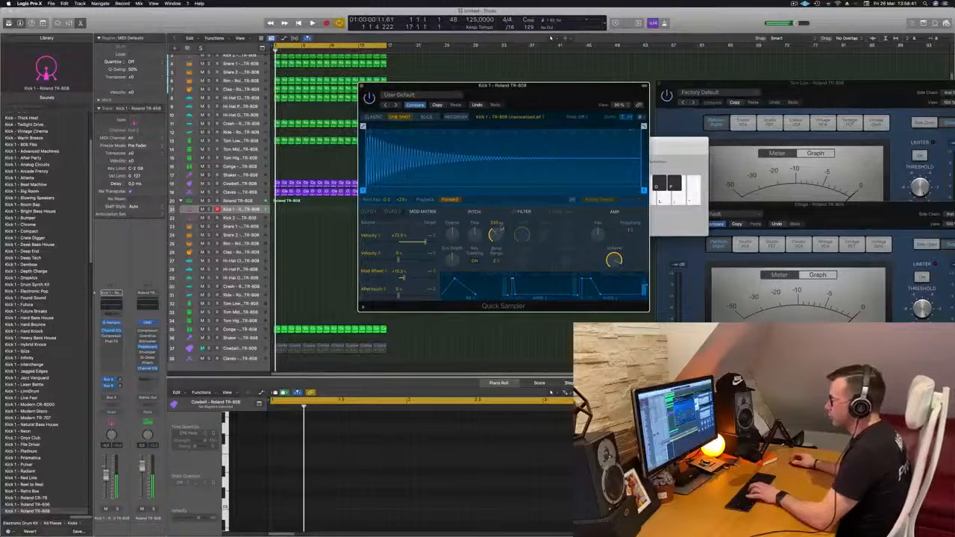
pyautogui.moveTo(496, 233); pyautogui.dragTo(511, 185)
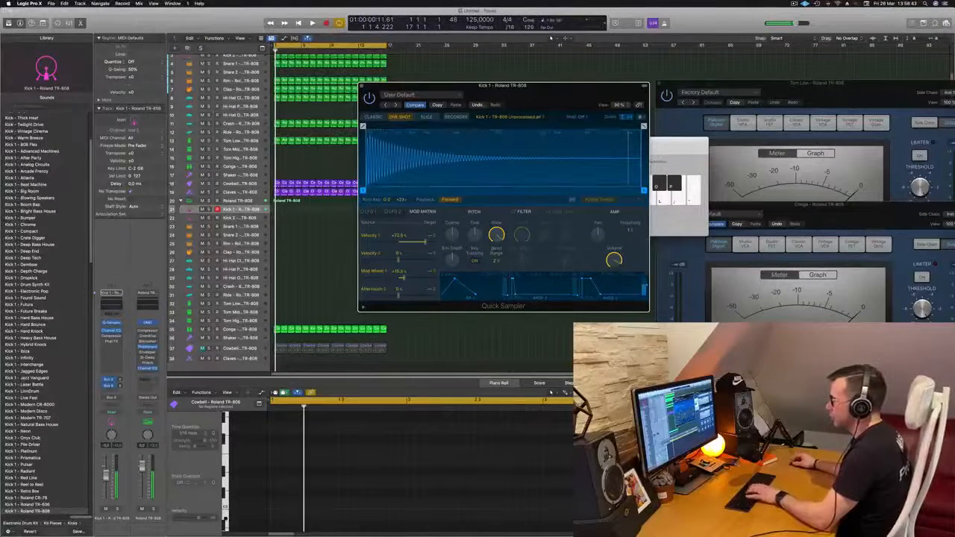
# Change Kick 1's pitch Bend Range and enable the filter in Quick Sampler.
pyautogui.click(496, 259)
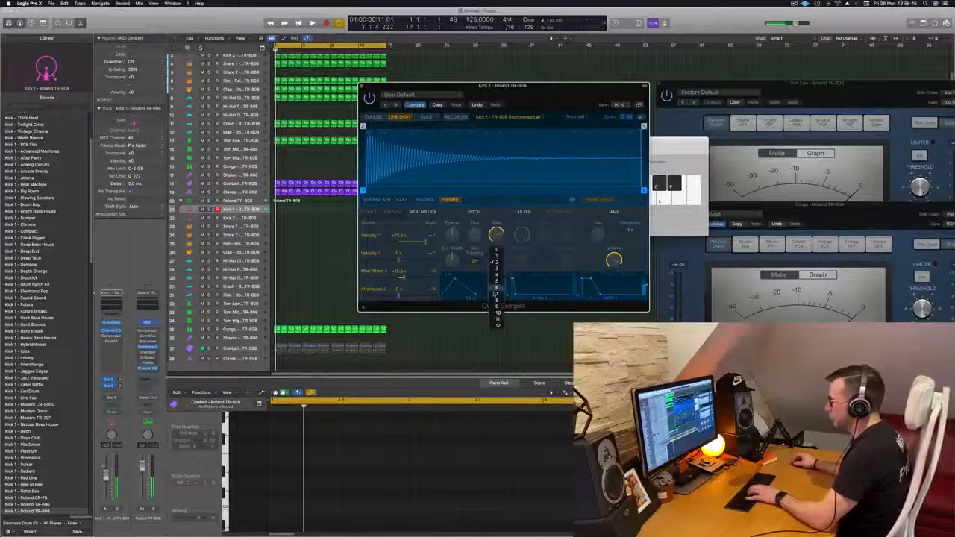
pyautogui.click(498, 280)
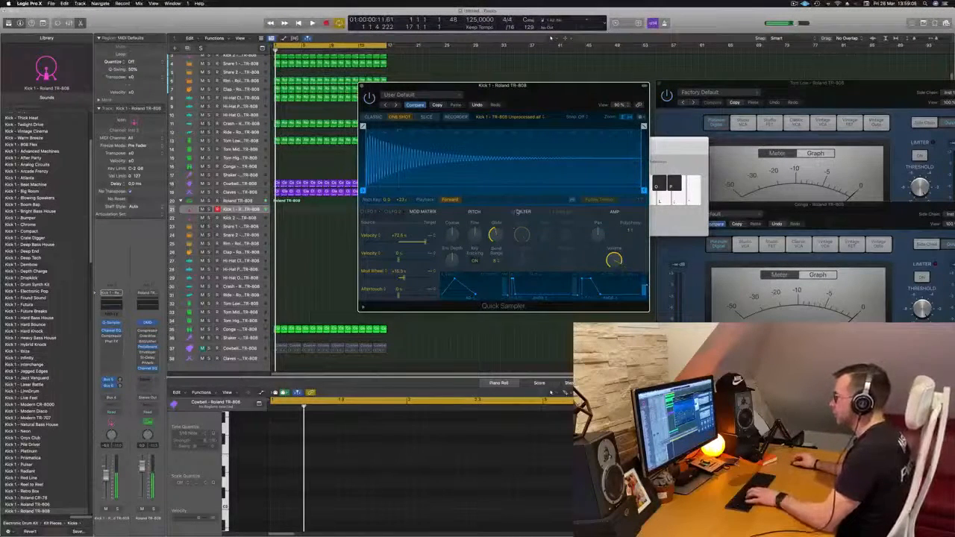
pyautogui.click(518, 212)
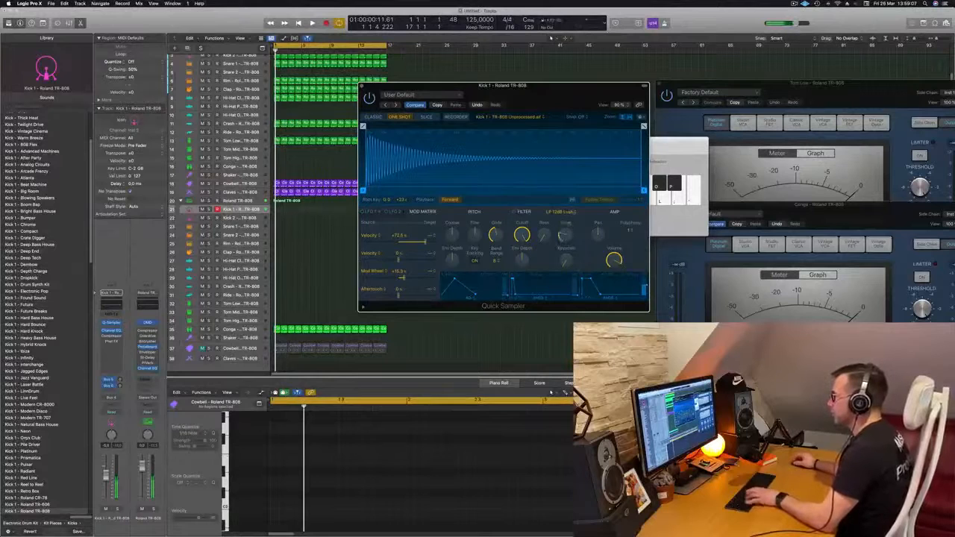
# Raise the filter's Drive, Keyscale and Env Depth and fine-tune the Cutoff while auditioning the Kick 1 note repeatedly.
pyautogui.moveTo(565, 231); pyautogui.dragTo(567, 224)
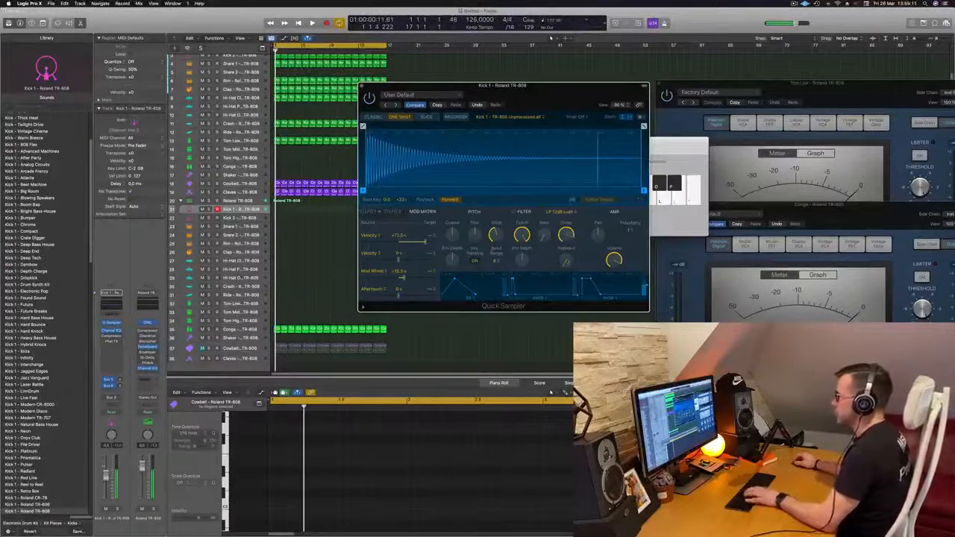
pyautogui.moveTo(527, 259); pyautogui.dragTo(525, 254)
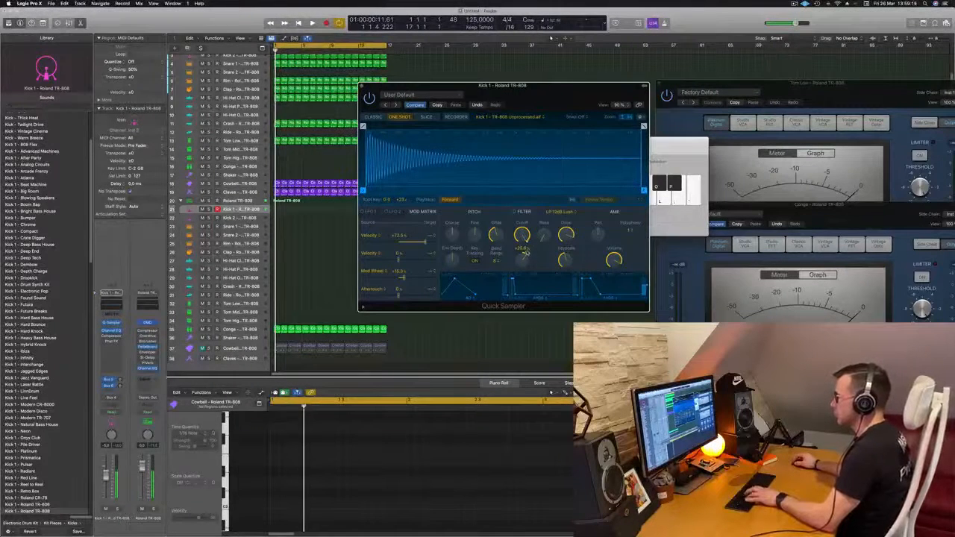
pyautogui.press('a')
pyautogui.press('a')
pyautogui.press('a')
pyautogui.press('a')
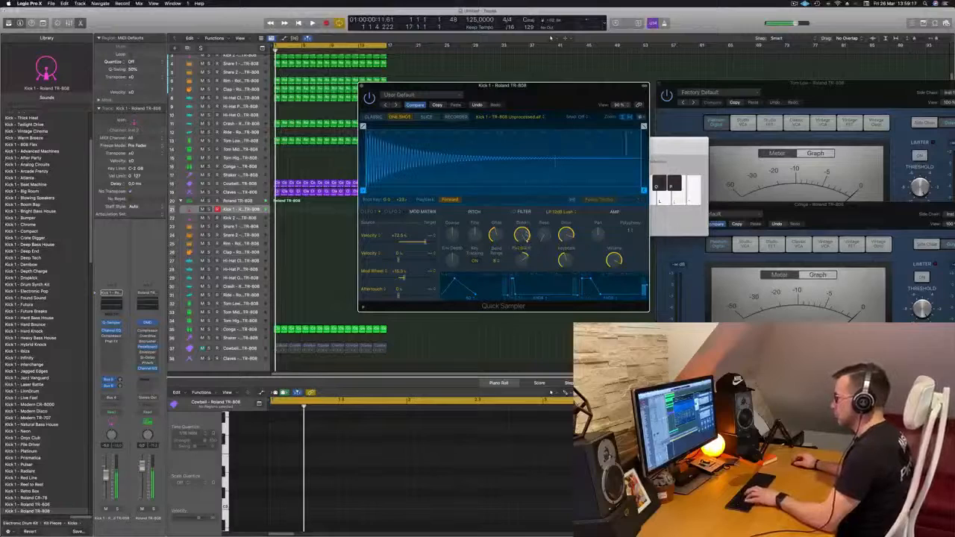
pyautogui.moveTo(526, 234)
pyautogui.press('a')
pyautogui.press('a')
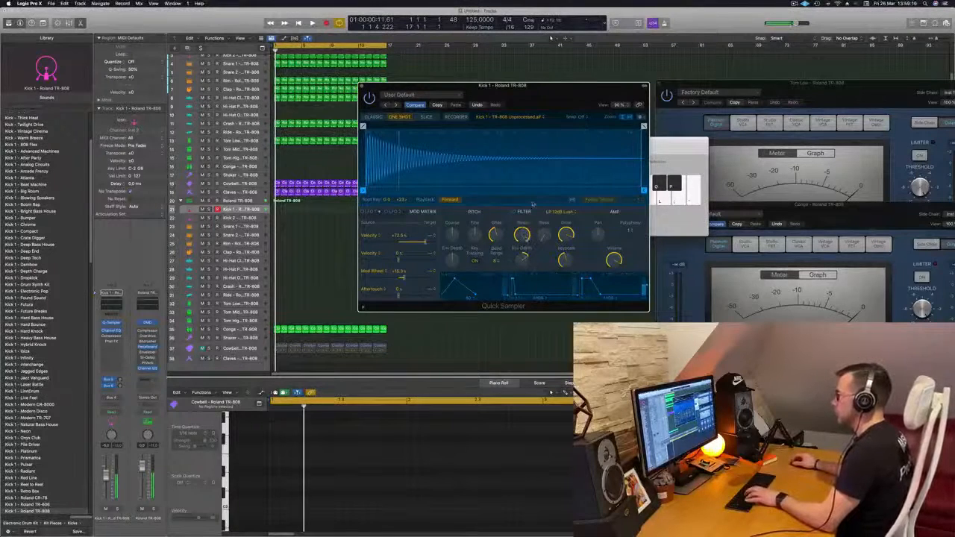
pyautogui.press('a')
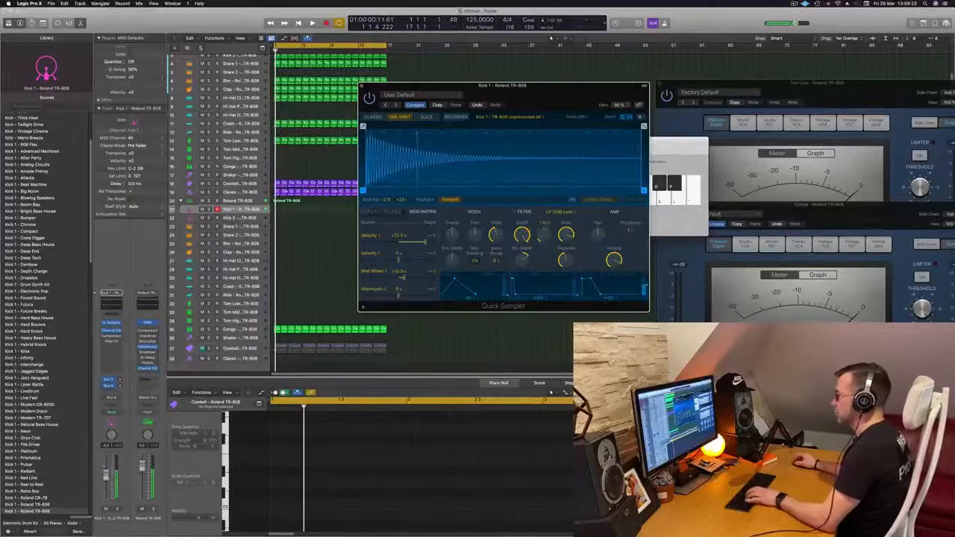
pyautogui.press('a')
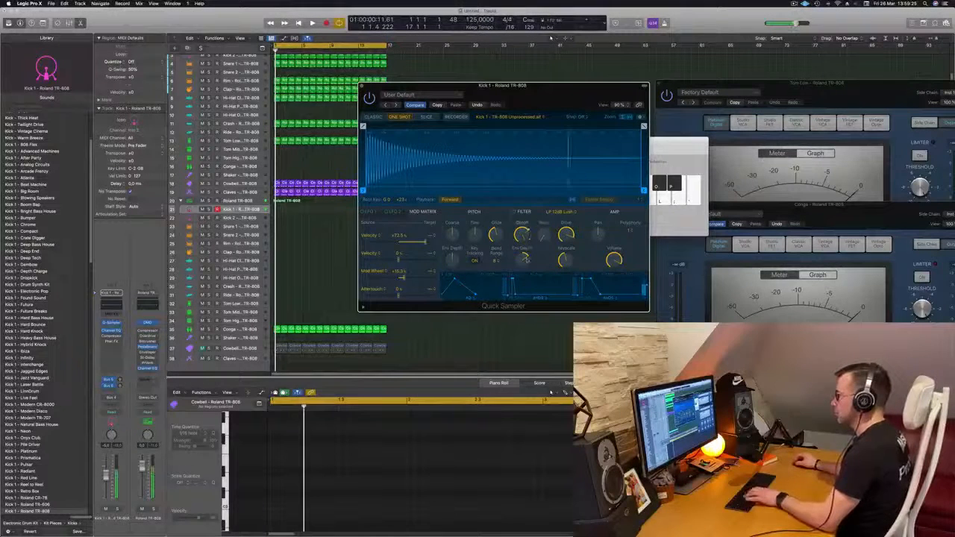
pyautogui.press('a')
pyautogui.press('a')
pyautogui.press('a')
# Move the Quick Sampler window aside and record a short three-pitch pattern on the second kit's Kick 1 track.
pyautogui.moveTo(569, 92); pyautogui.dragTo(599, 102)
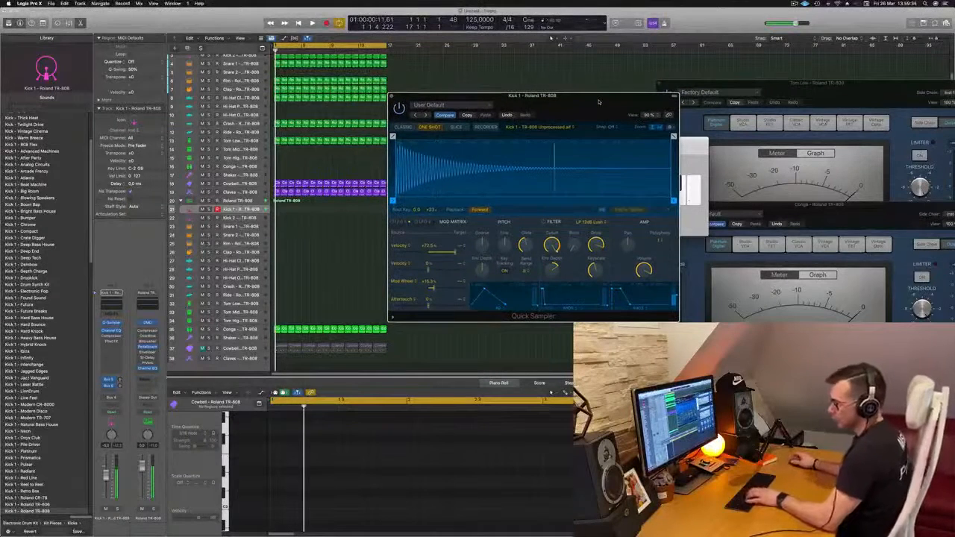
pyautogui.press('r')
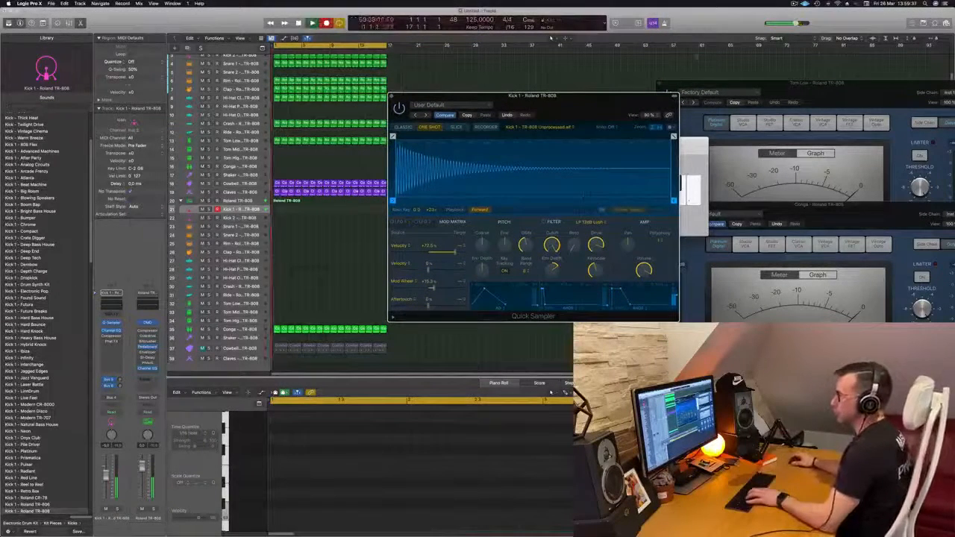
pyautogui.press('a')
pyautogui.press('s')
pyautogui.press('d')
pyautogui.press('d')
pyautogui.press('a')
pyautogui.press('a')
pyautogui.press('d')
pyautogui.press('s')
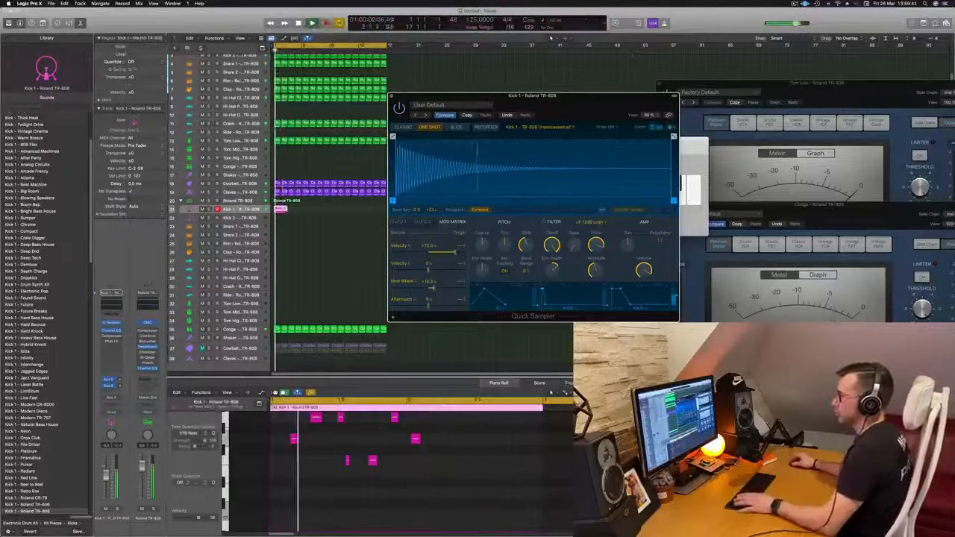
# Add a lower-pitched copy of the first recorded note at the very start of the Kick 1 region.
pyautogui.press('space')
pyautogui.scroll(3, 322, 442)
pyautogui.scroll(-5, 318, 442)
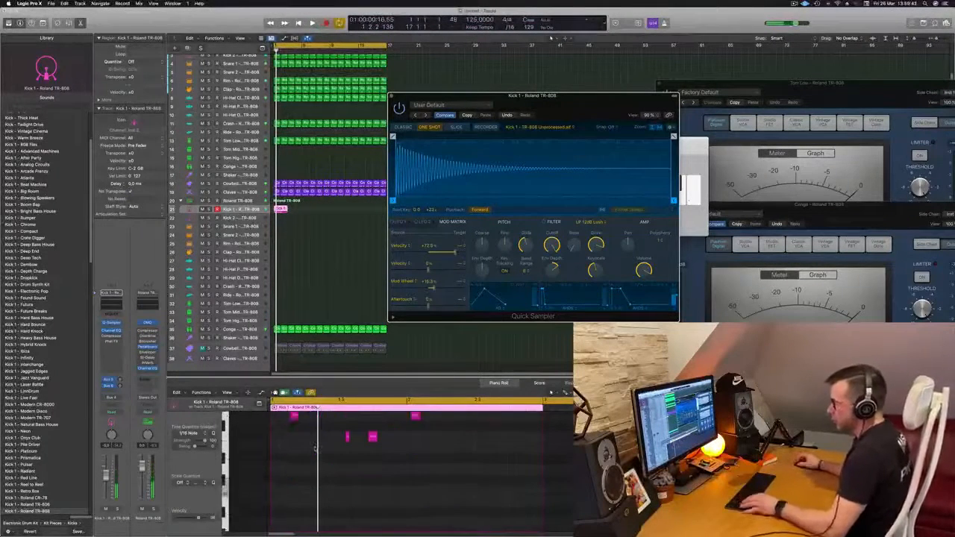
pyautogui.click(308, 439)
pyautogui.scroll(3, 304, 438)
pyautogui.moveTo(295, 441); pyautogui.dragTo(275, 462)
pyautogui.click(294, 439)
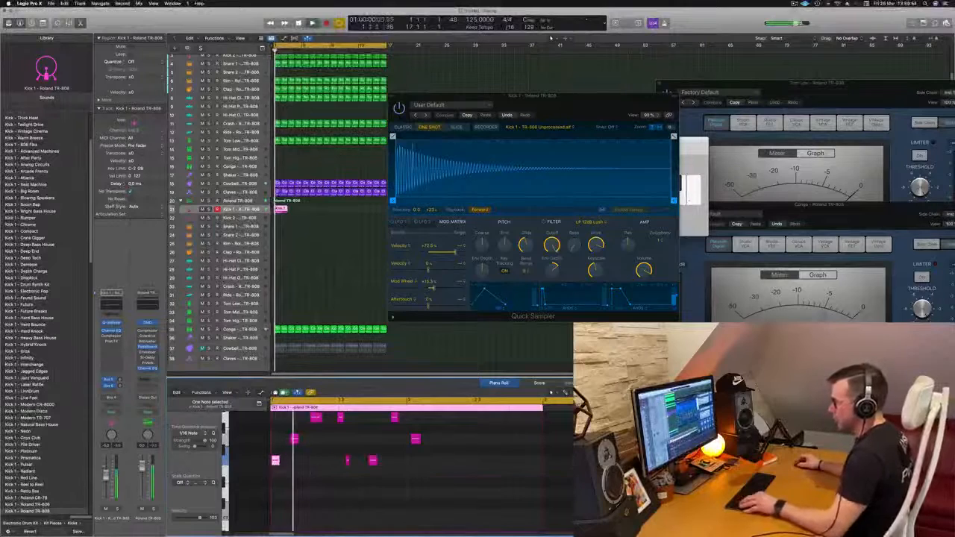
# Play back the Kick 1 pattern and move its third note slightly earlier.
pyautogui.press('super+Left')
pyautogui.scroll(4, 320, 470)
pyautogui.scroll(-2, 329, 461)
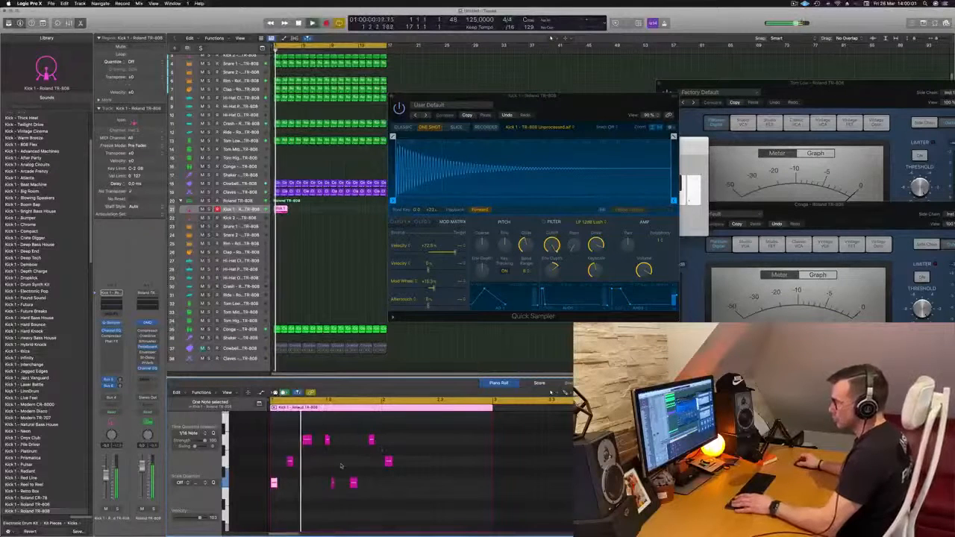
pyautogui.press('super+Right')
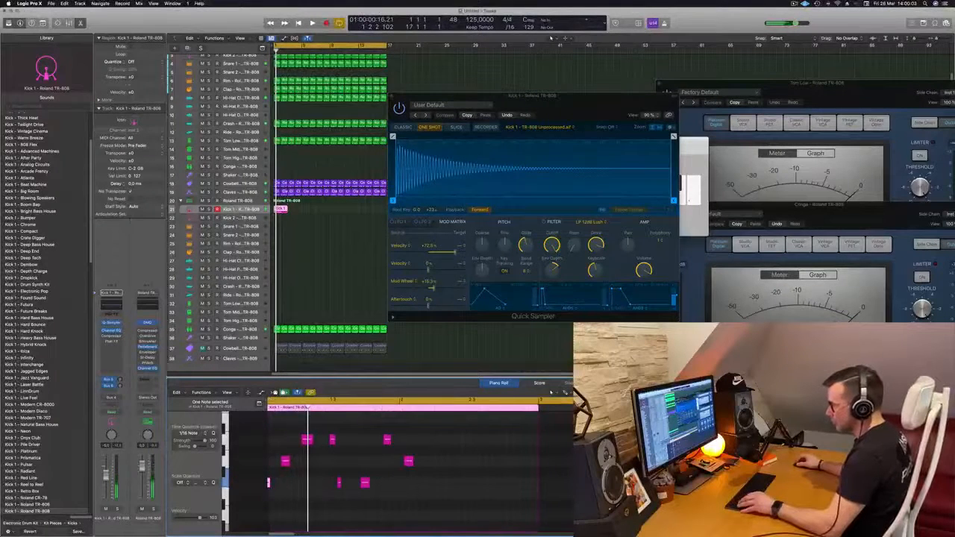
pyautogui.click(307, 439)
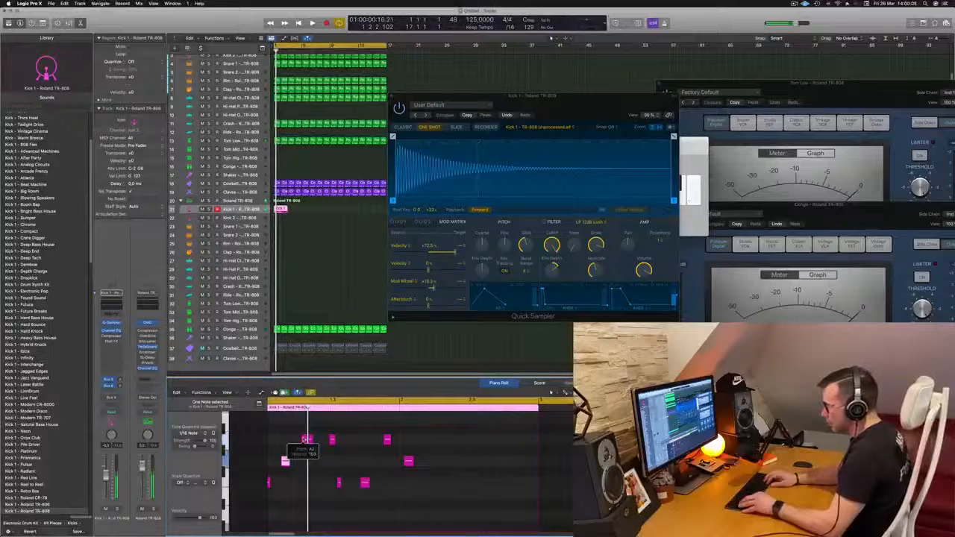
pyautogui.click(307, 439)
pyautogui.hotkey('alt', 'Left')
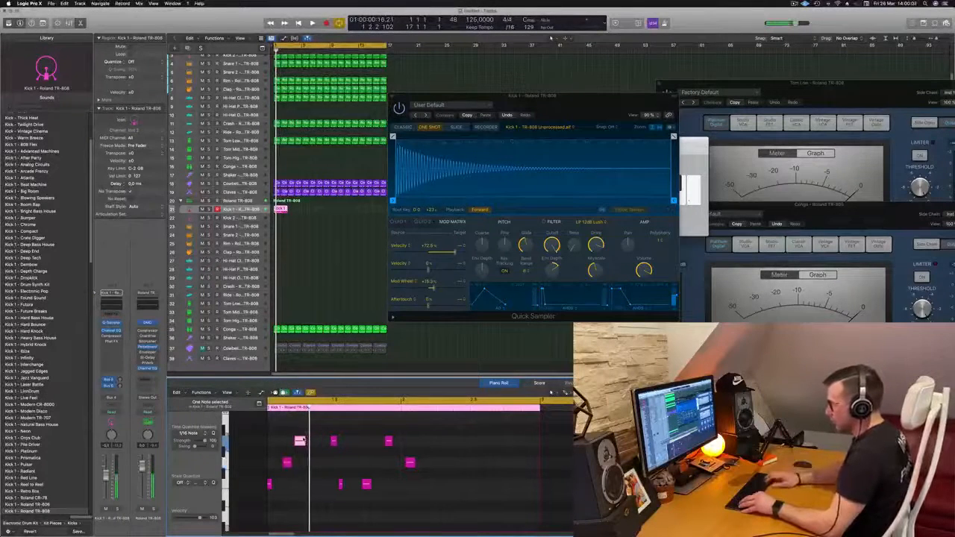
# Quantize all the notes in the Kick 1 region to 1/16 notes and play the pattern.
pyautogui.press('super+q')
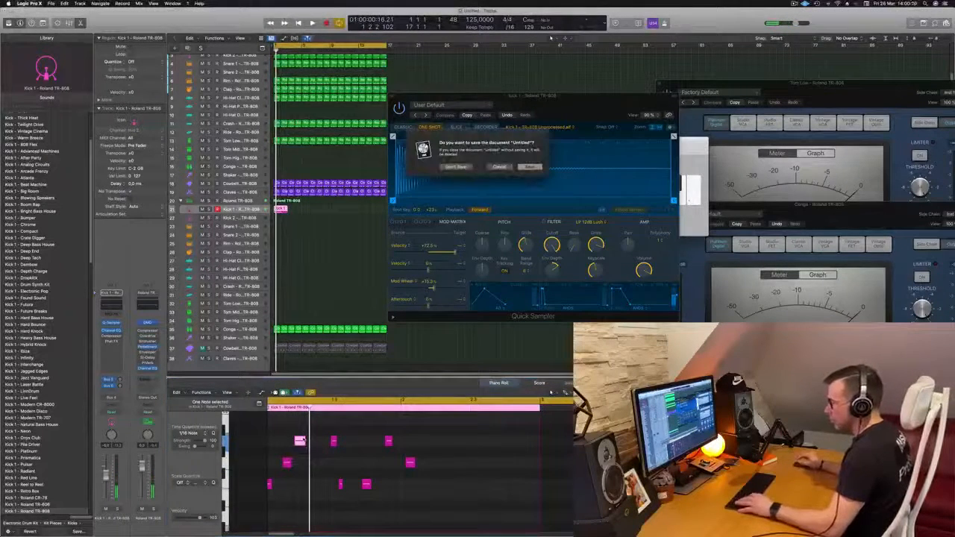
pyautogui.press('Escape')
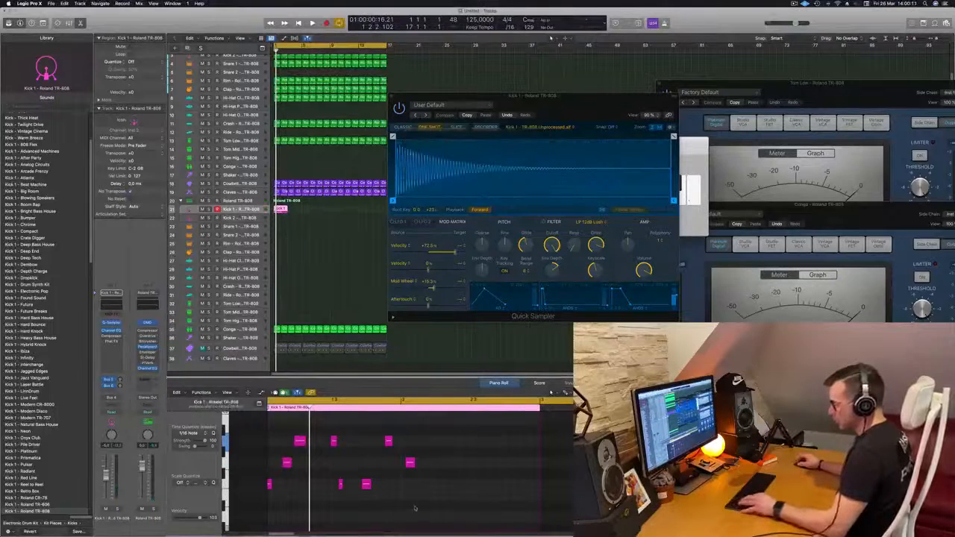
pyautogui.press('q')
pyautogui.press('super+Right')
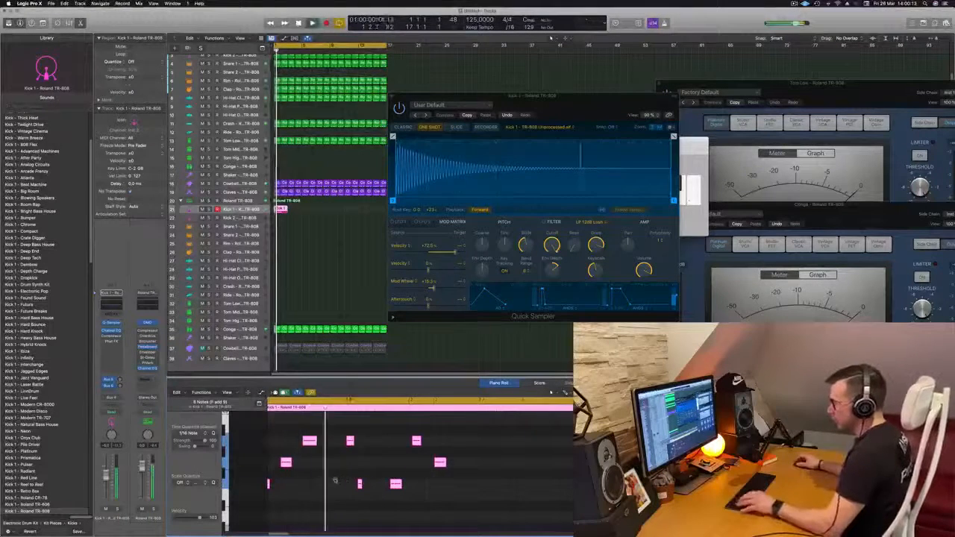
pyautogui.press('super+Left')
pyautogui.press('super+Left')
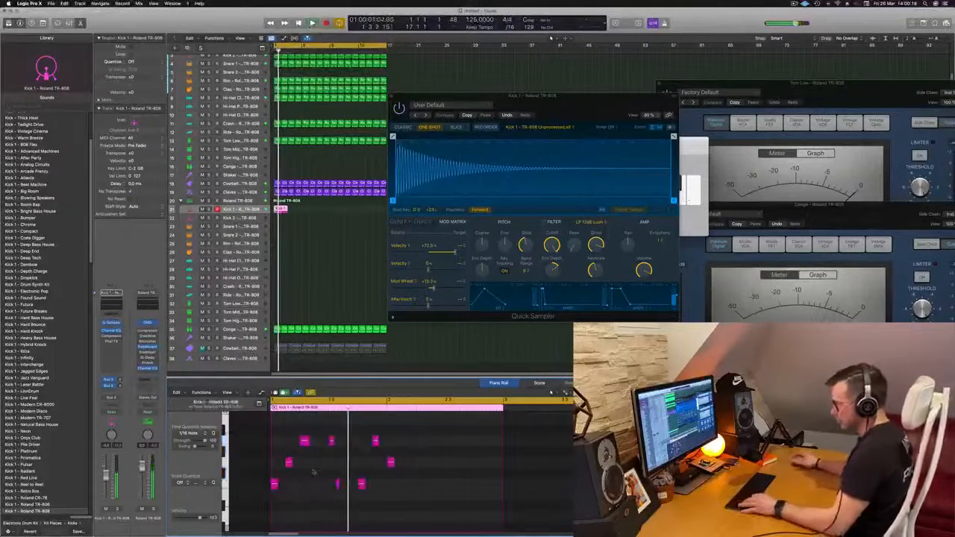
# Transpose all the notes in the Kick 1 region down and listen to the lower pattern with the beat.
pyautogui.press('super+a')
pyautogui.press('BackSpace')
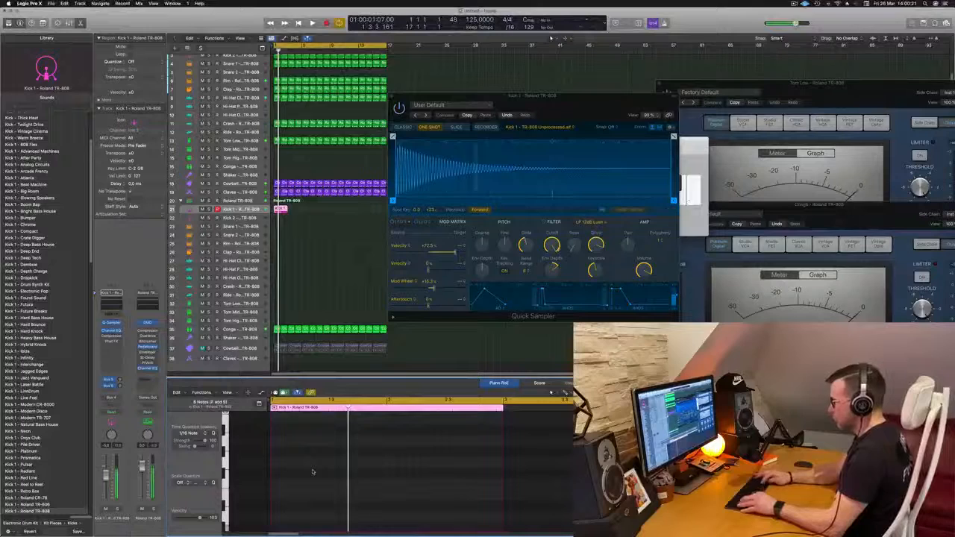
pyautogui.press('space')
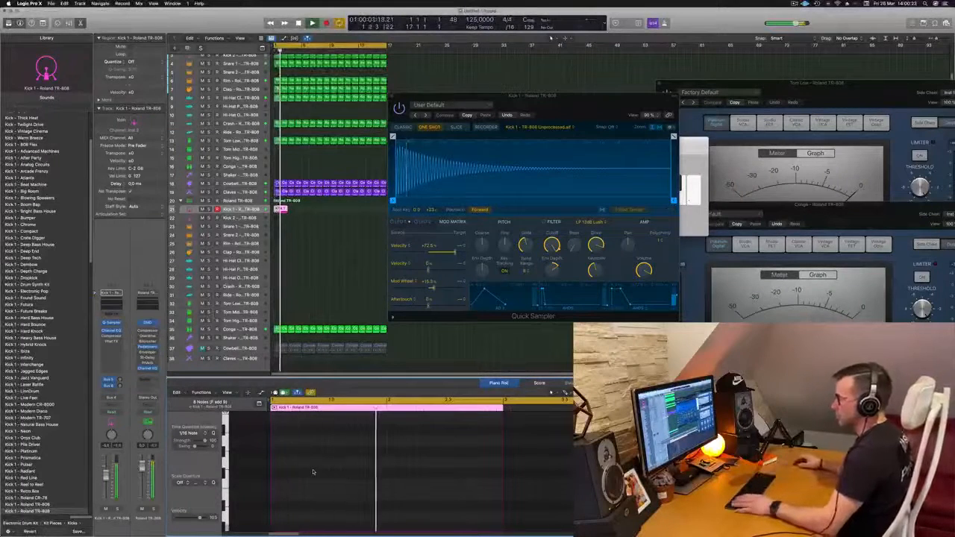
pyautogui.scroll(-4, 342, 459)
pyautogui.scroll(-3, 347, 463)
pyautogui.press('space')
pyautogui.press('space')
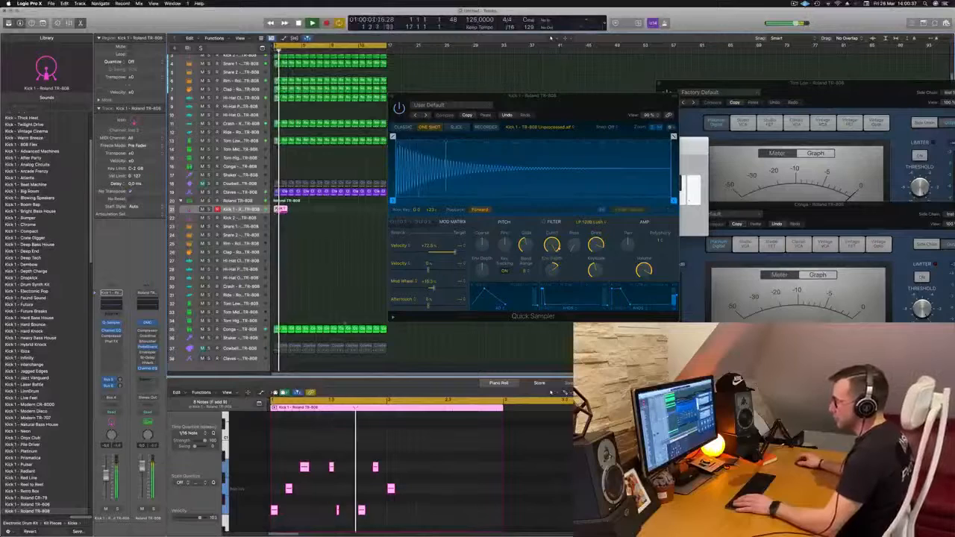
# Delete the pattern's last note and duplicate the two-bar Kick 1 region directly after the original.
pyautogui.click(390, 489)
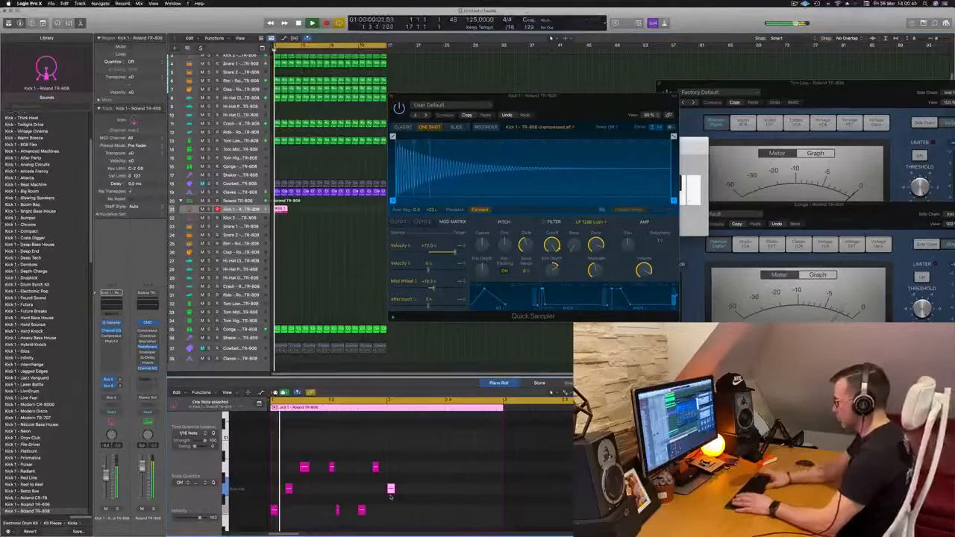
pyautogui.press('BackSpace')
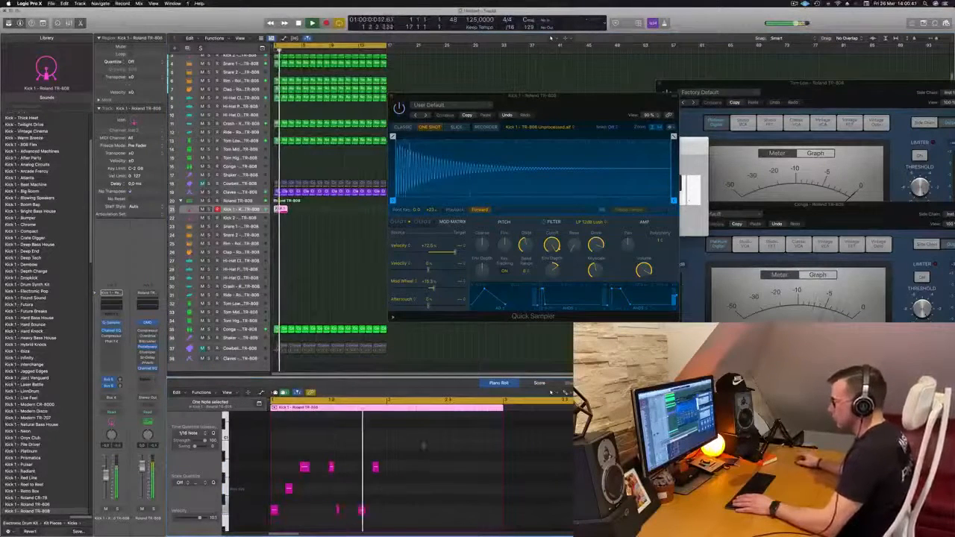
pyautogui.moveTo(283, 211); pyautogui.dragTo(296, 213)
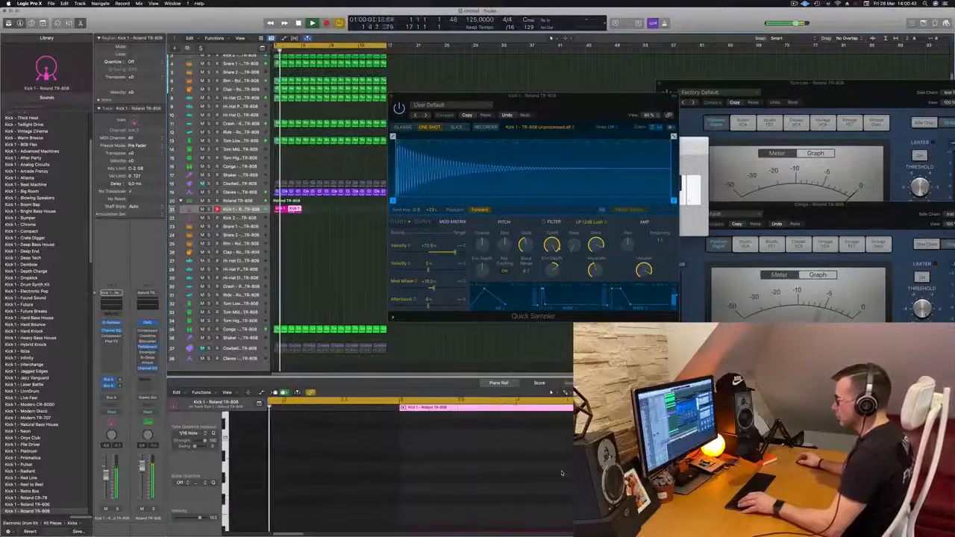
# In the copied Kick 1 region, move the first note up to the top pitch and the third note down to the lowest.
pyautogui.scroll(-1, 507, 477)
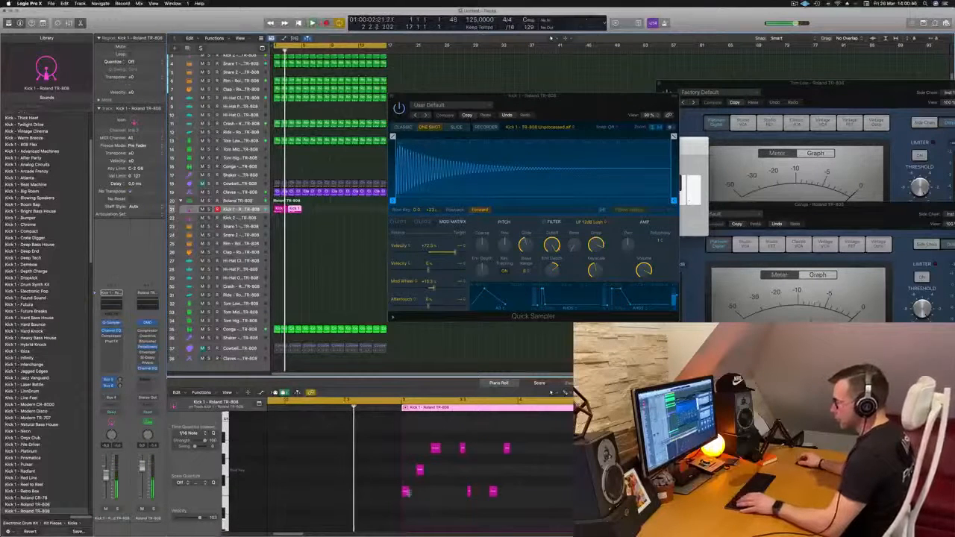
pyautogui.moveTo(406, 492); pyautogui.dragTo(406, 447)
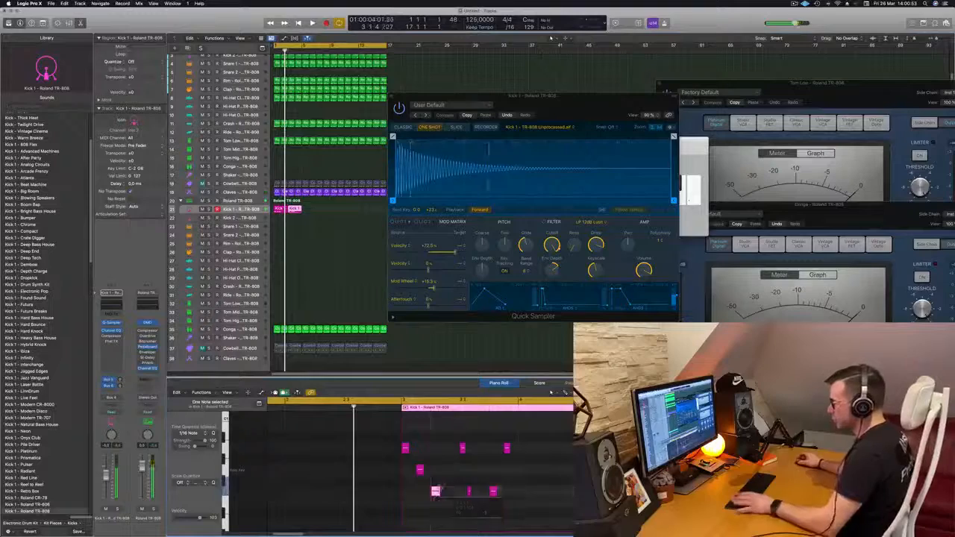
pyautogui.press('space')
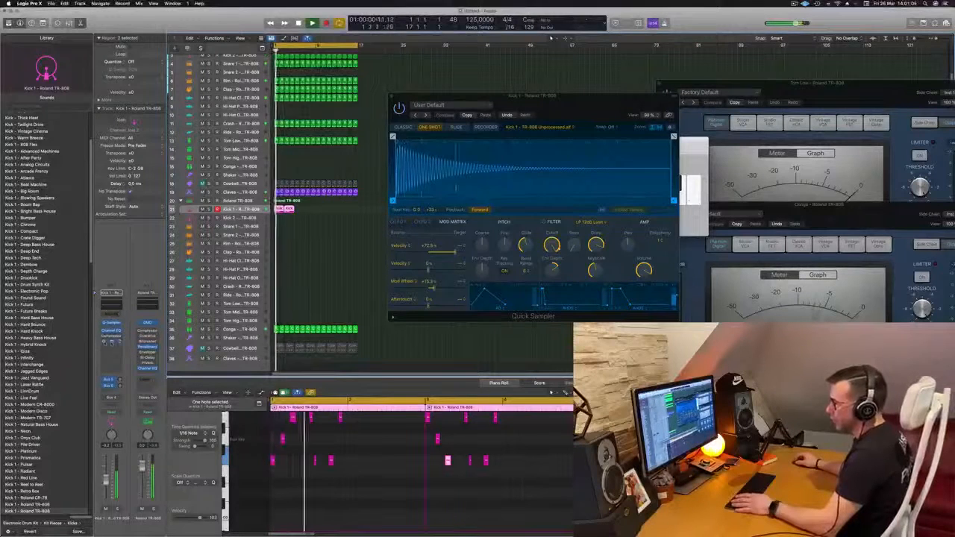
# Switch on Phat FX on the Kick 1 channel and load the first preset in its Synth category.
pyautogui.click(112, 341)
pyautogui.click(350, 98)
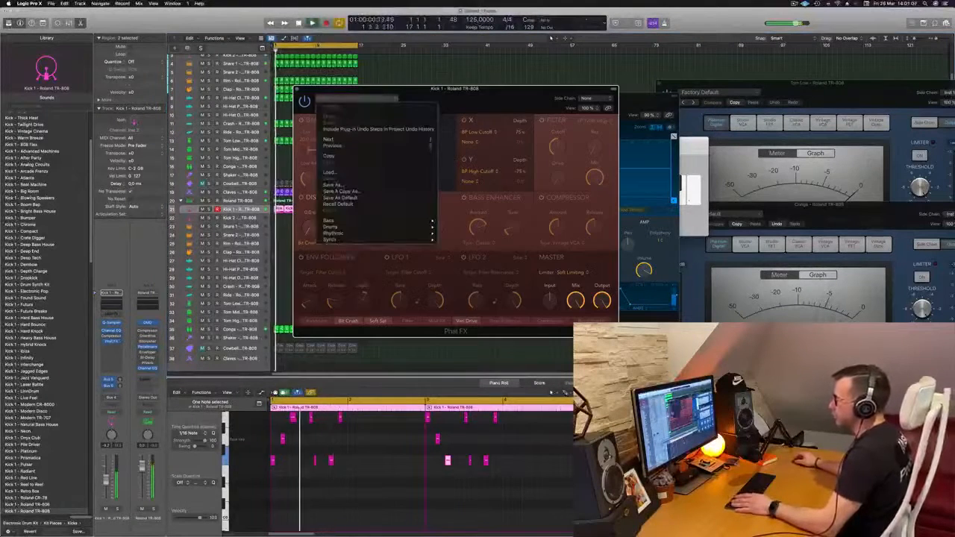
pyautogui.moveTo(362, 236)
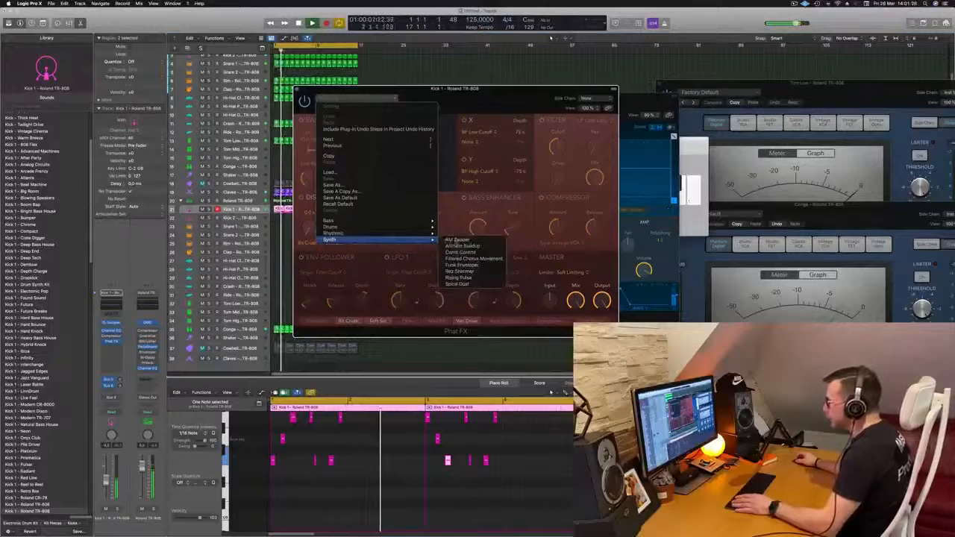
pyautogui.click(458, 239)
# Move the Phat FX window aside and step through its following Synth presets while the Kick 1 pattern plays.
pyautogui.moveTo(498, 97); pyautogui.dragTo(600, 114)
pyautogui.click(439, 125)
pyautogui.click(439, 125)
pyautogui.click(438, 126)
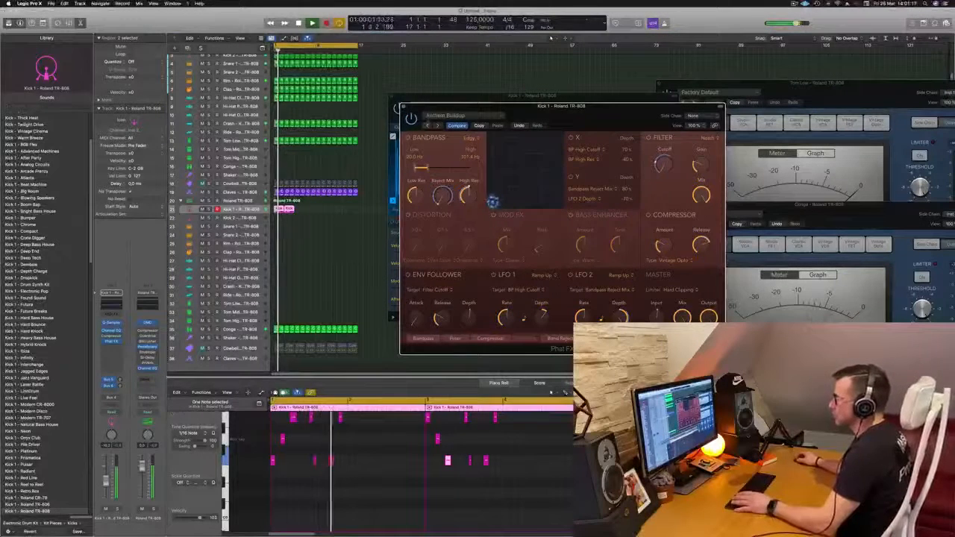
pyautogui.click(439, 126)
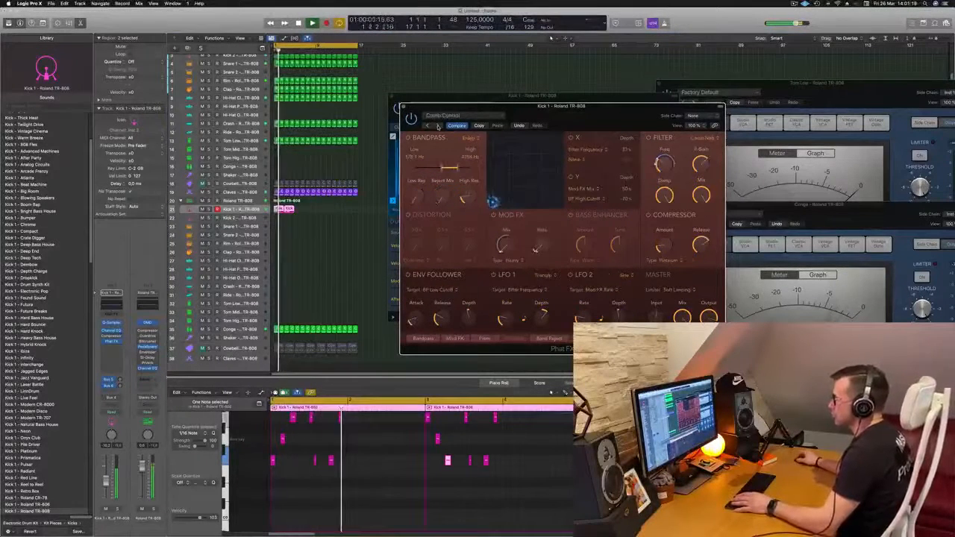
pyautogui.click(439, 125)
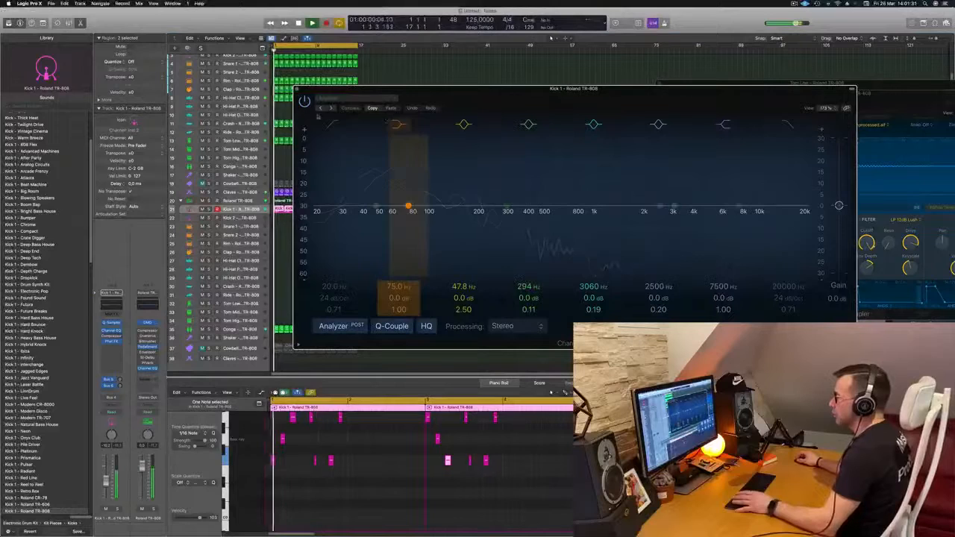
# Apply a low cut at 131 Hz in Kick 1's Channel EQ and look through the buses for an additional send.
pyautogui.moveTo(328, 164); pyautogui.dragTo(450, 164)
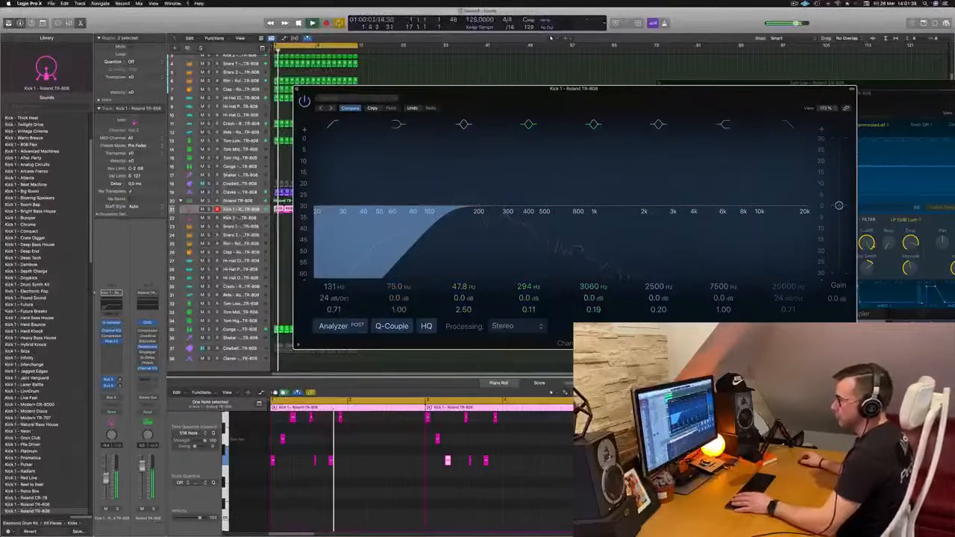
pyautogui.click(110, 388)
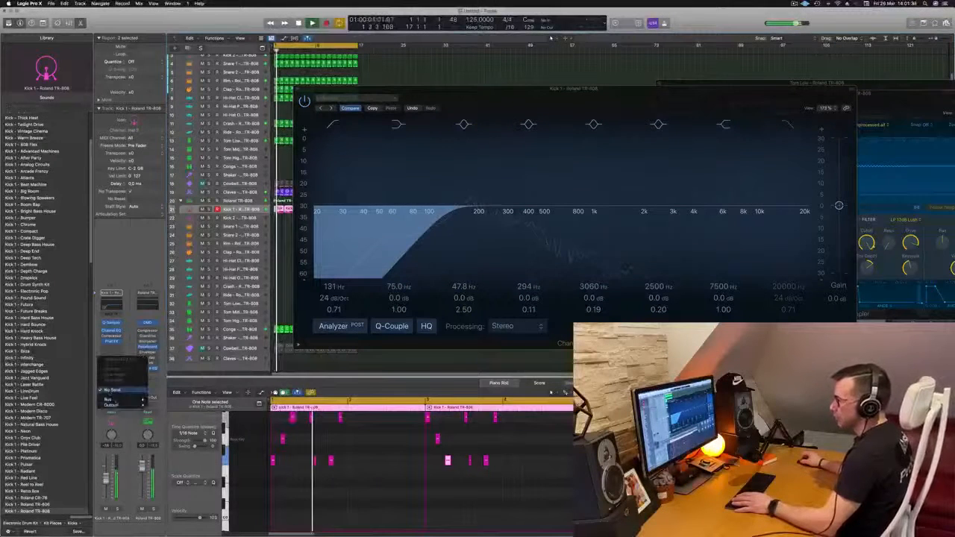
pyautogui.moveTo(112, 399)
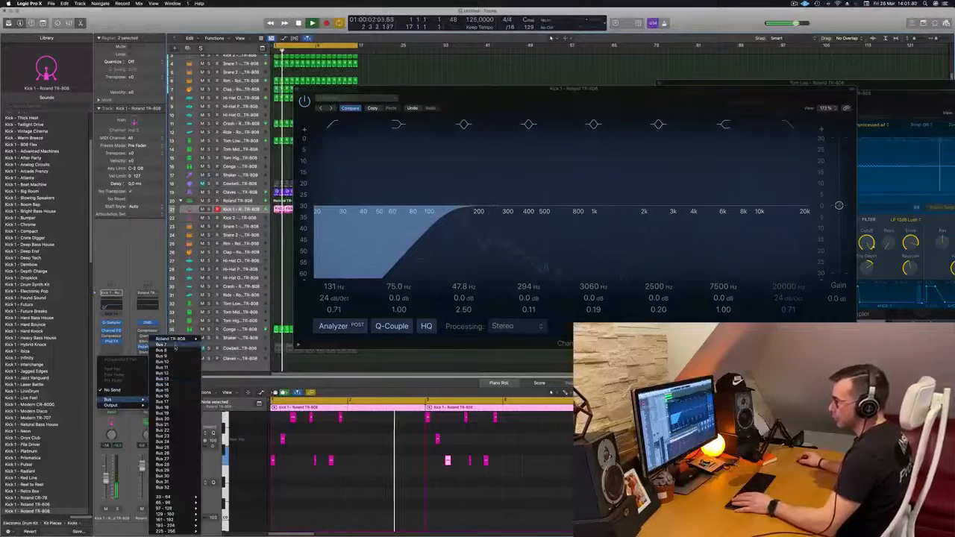
pyautogui.click(164, 345)
# Insert a stereo Delay Designer on Kick 1, load the Complex Filtered preset Ease In 02 and play the beat.
pyautogui.click(111, 347)
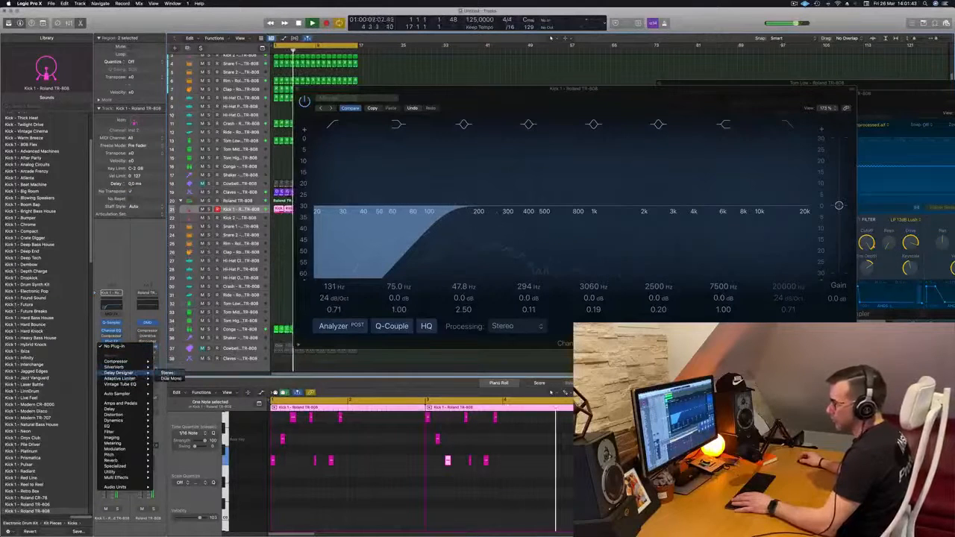
pyautogui.click(165, 368)
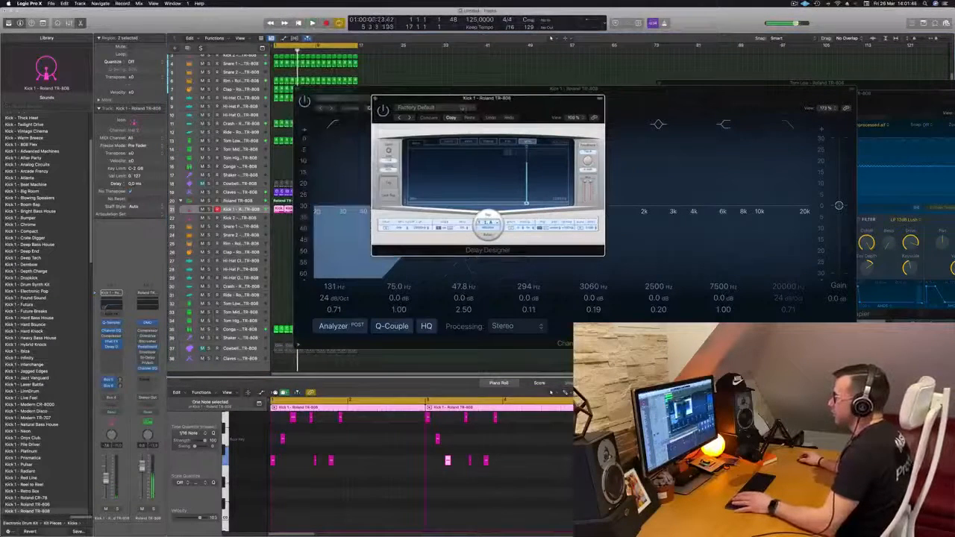
pyautogui.click(436, 109)
pyautogui.moveTo(432, 249)
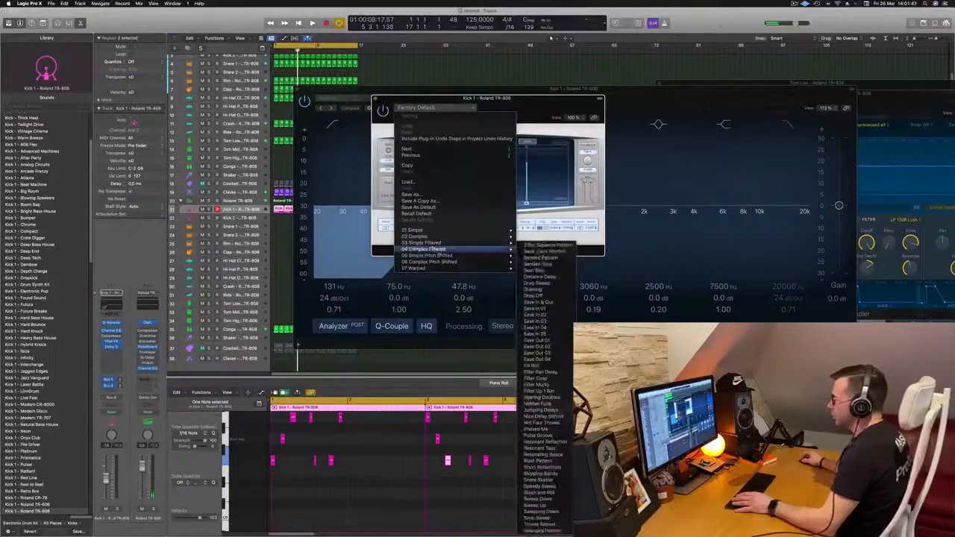
pyautogui.click(535, 314)
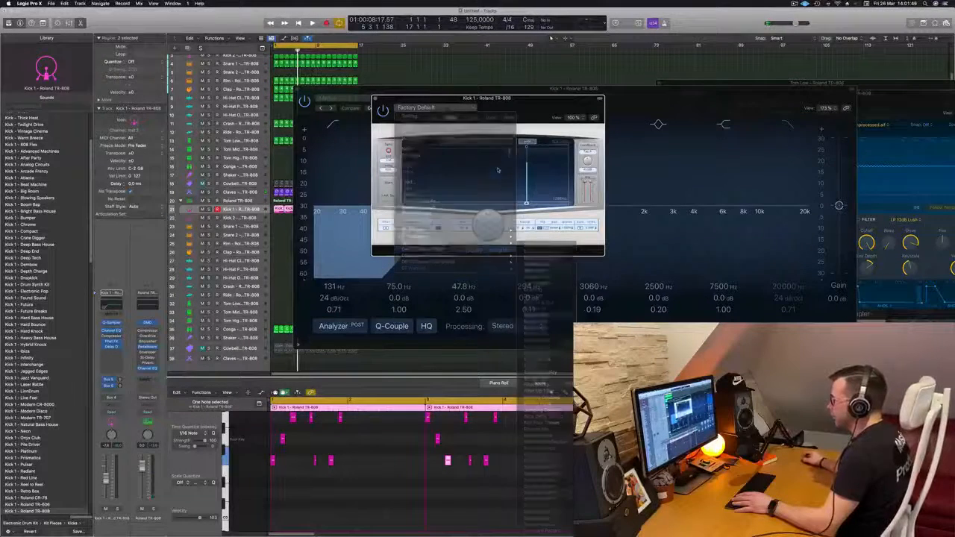
pyautogui.press('space')
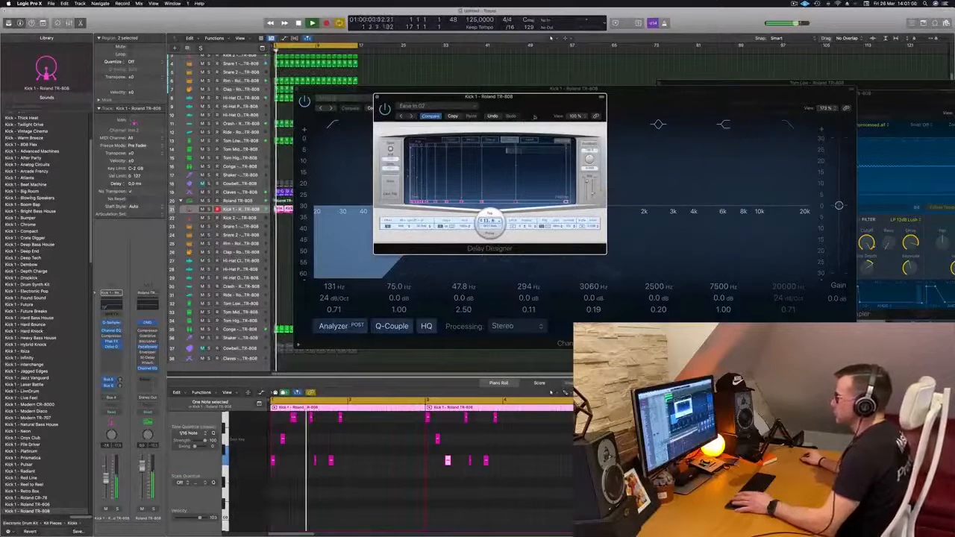
# Load the Hearing Doubles preset in Kick 1's Delay Designer and slightly lower its mix slider.
pyautogui.click(412, 105)
pyautogui.moveTo(455, 260)
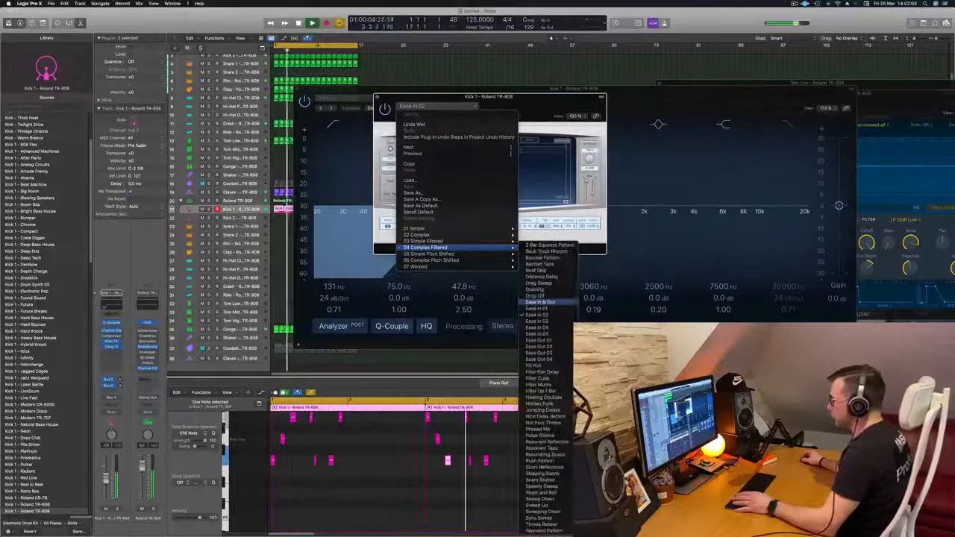
pyautogui.click(551, 391)
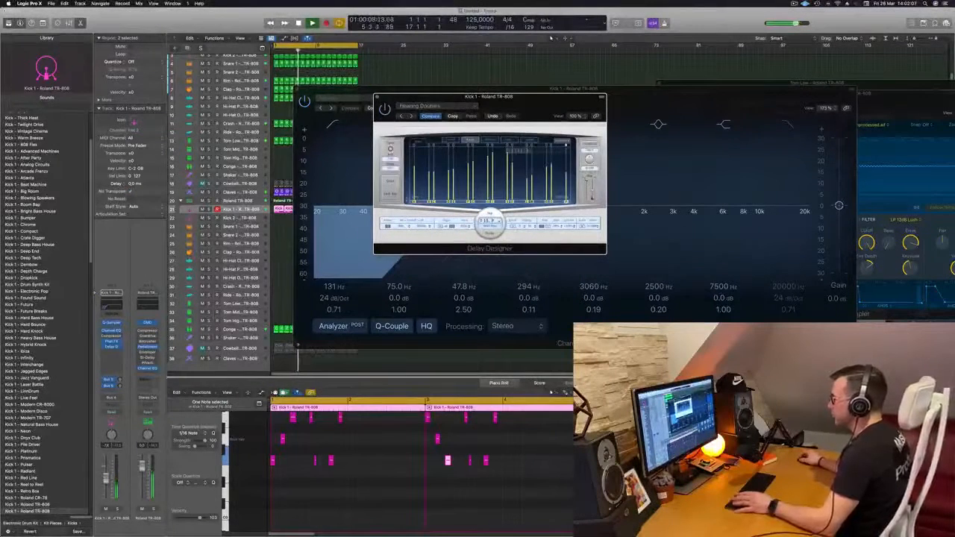
pyautogui.moveTo(593, 191); pyautogui.dragTo(594, 193)
# Clear the plug-in windows off the arrangement and repeat the two selected Kick 1 regions until they fill sixteen bars.
pyautogui.moveTo(567, 97); pyautogui.dragTo(712, 100)
pyautogui.moveTo(347, 107); pyautogui.dragTo(853, 108)
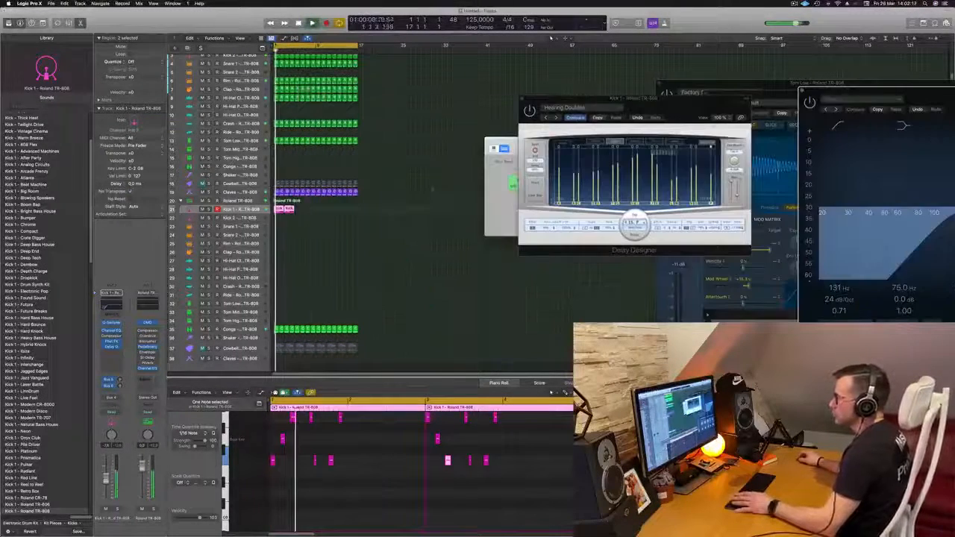
pyautogui.press('super+r')
pyautogui.press('super+r')
pyautogui.press('super+r')
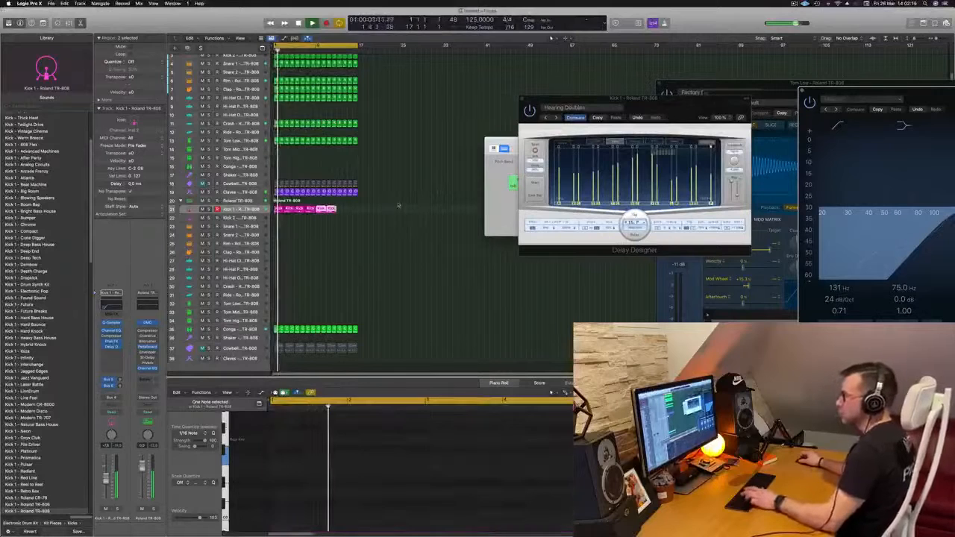
pyautogui.click(365, 258)
pyautogui.press('Return')
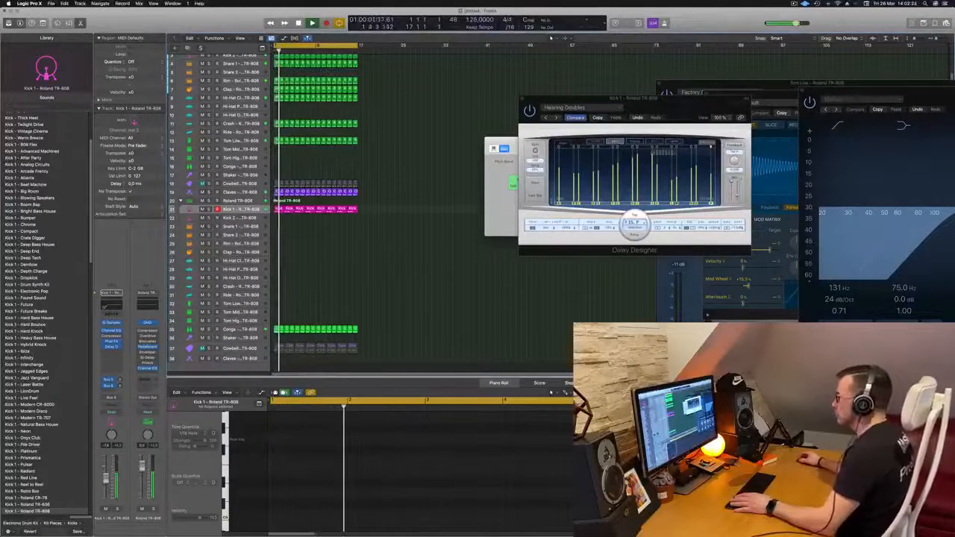
# Close the Delay Designer and Musical Typing windows and restart playback of the beat from the beginning.
pyautogui.moveTo(567, 99); pyautogui.dragTo(385, 126)
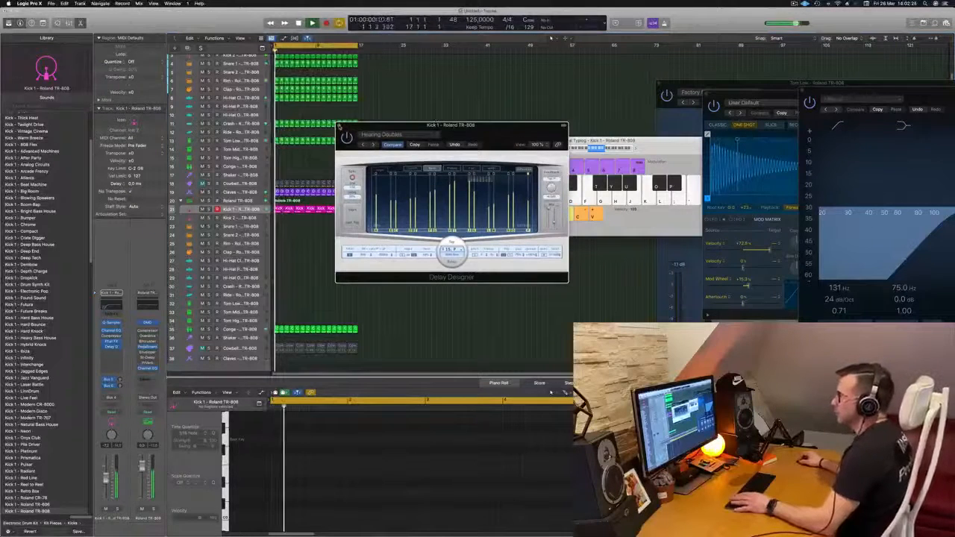
pyautogui.click(340, 126)
pyautogui.moveTo(545, 153); pyautogui.dragTo(472, 171)
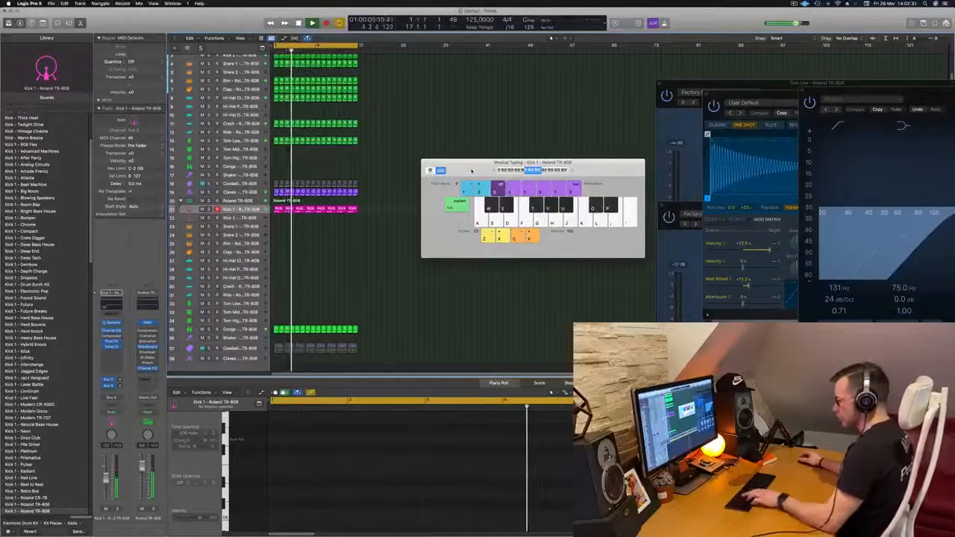
pyautogui.press('super+k')
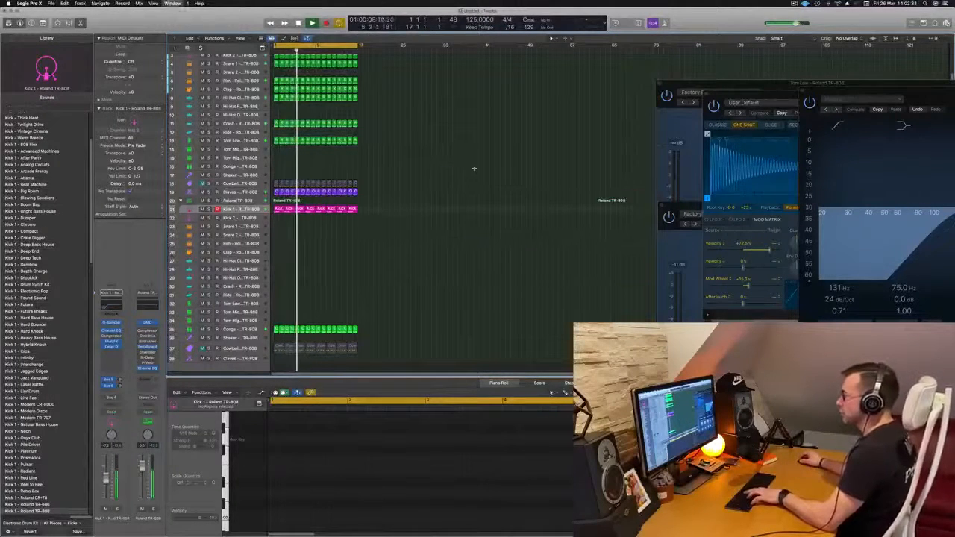
pyautogui.press('Return')
pyautogui.press('space')
pyautogui.press('space')
# Audition the first kit's Cowbell track, mute it again and unmute the Cowbell track in the second kit.
pyautogui.click(202, 183)
pyautogui.click(235, 185)
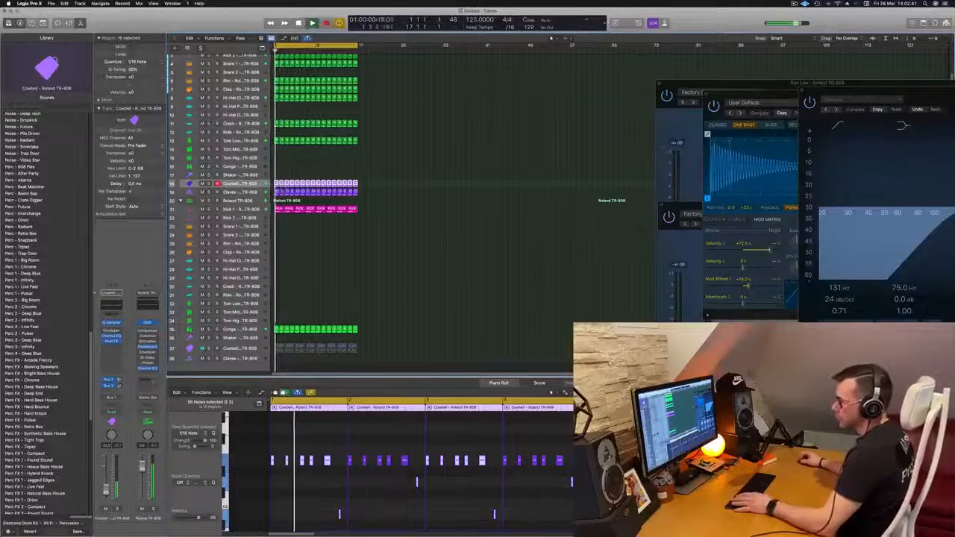
pyautogui.scroll(-2, 236, 357)
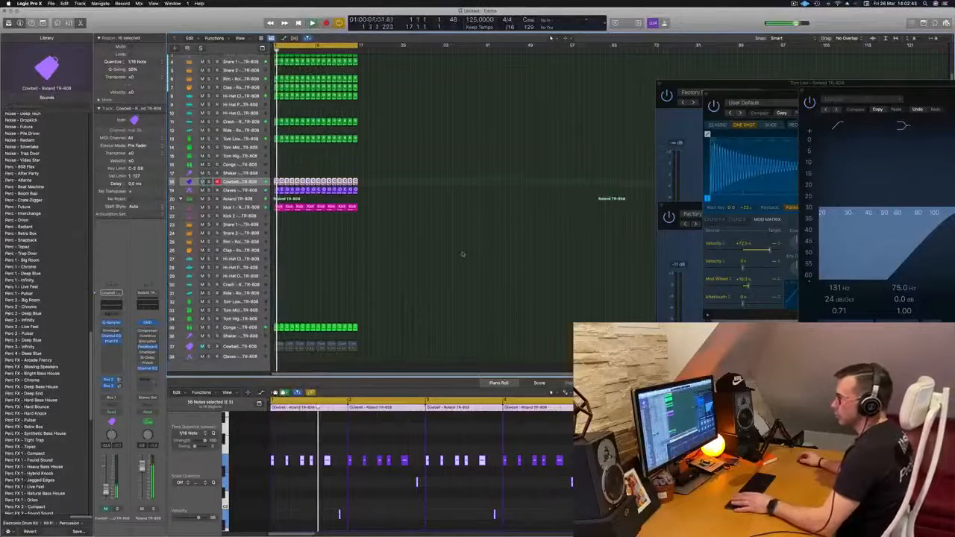
pyautogui.click(231, 338)
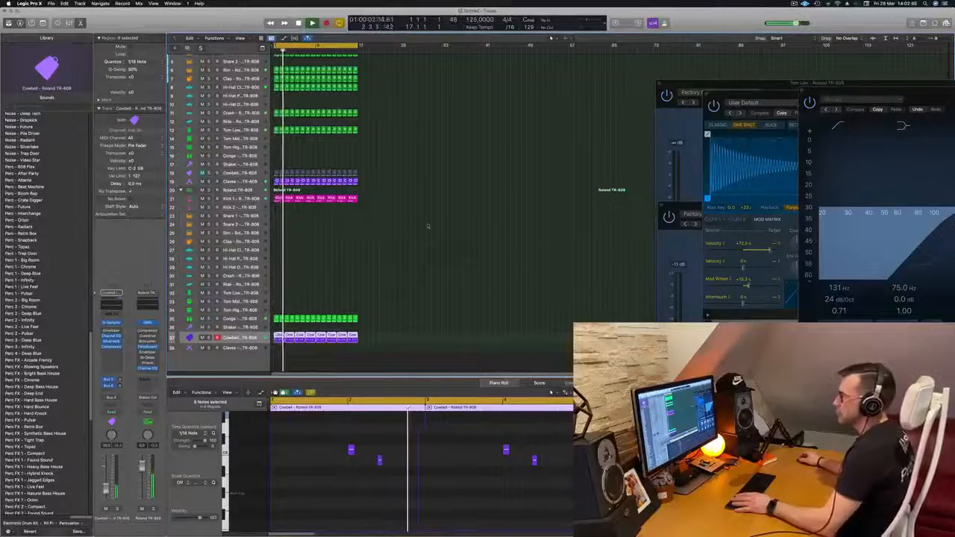
# Copy a one-bar Roland TR-808 region onto the first kit's Hi-Hat Pedal track at bar 1.
pyautogui.scroll(4, 428, 226)
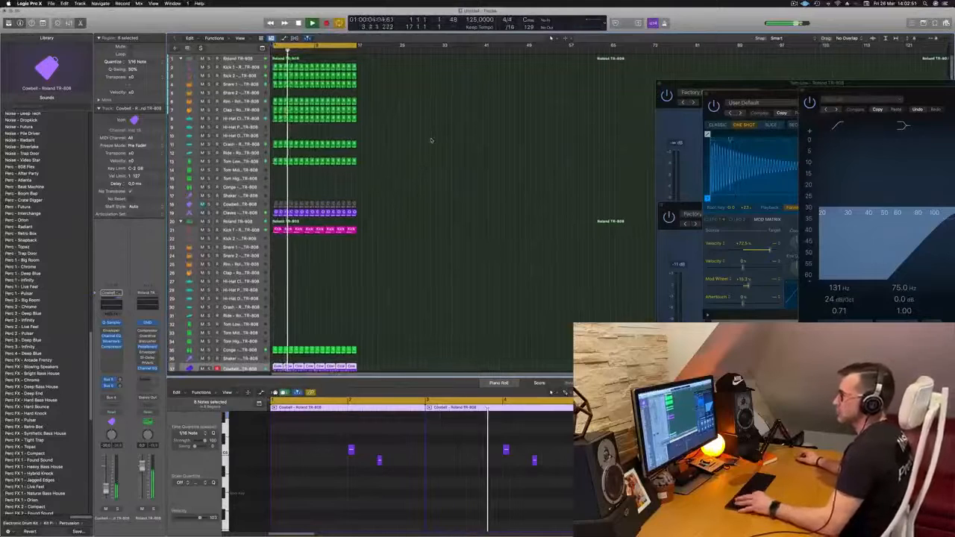
pyautogui.hscroll(5, 431, 139)
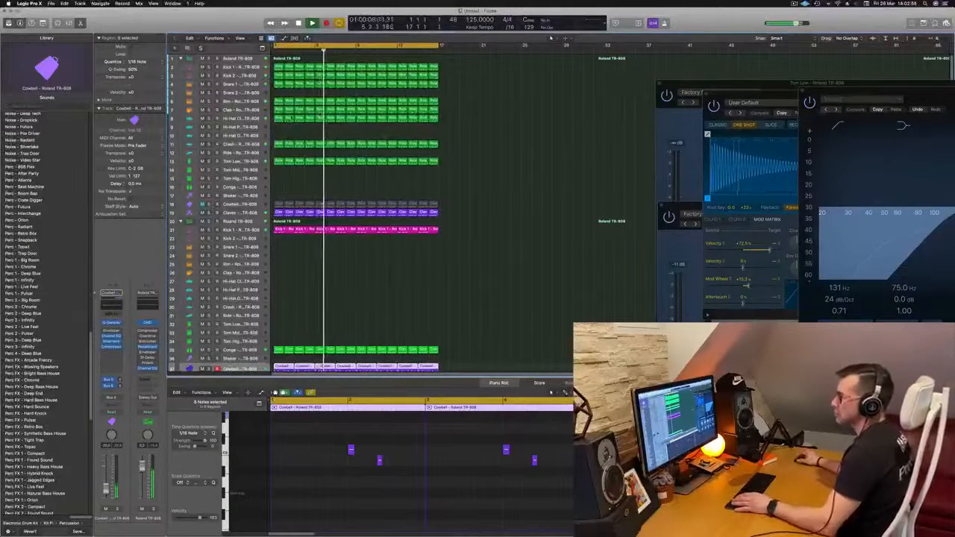
pyautogui.press('Return')
pyautogui.click(277, 126)
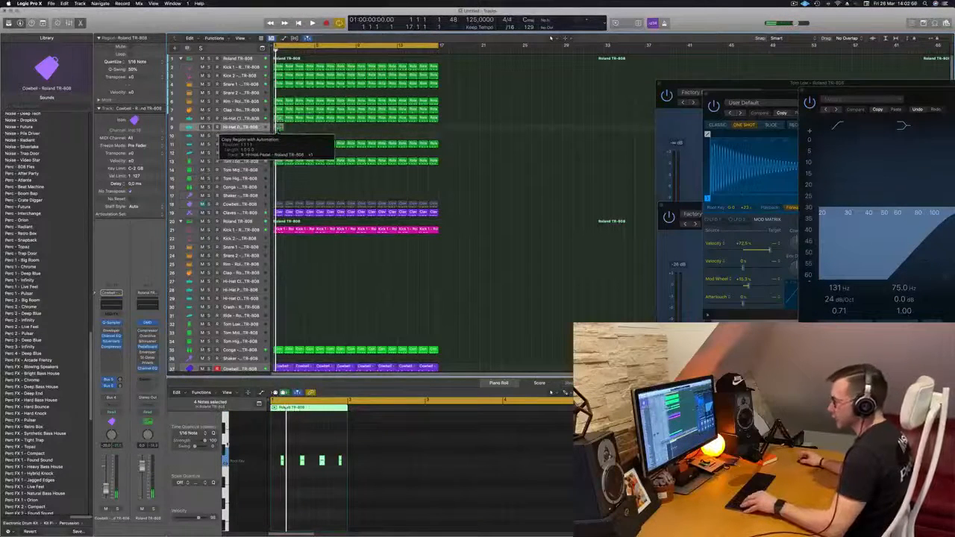
pyautogui.moveTo(278, 129); pyautogui.dragTo(279, 128)
# Duplicate the Hi-Hat Pedal region's four notes an eighth and a sixteenth ahead of the originals and listen to the pattern.
pyautogui.scroll(3, 285, 454)
pyautogui.hscroll(-2, 285, 454)
pyautogui.moveTo(285, 452); pyautogui.dragTo(467, 476)
pyautogui.moveTo(377, 460); pyautogui.dragTo(374, 460)
pyautogui.moveTo(291, 460)
pyautogui.mouseDown()
pyautogui.moveTo(272, 461)
pyautogui.moveTo(282, 461)
pyautogui.mouseUp()
pyautogui.press('space')
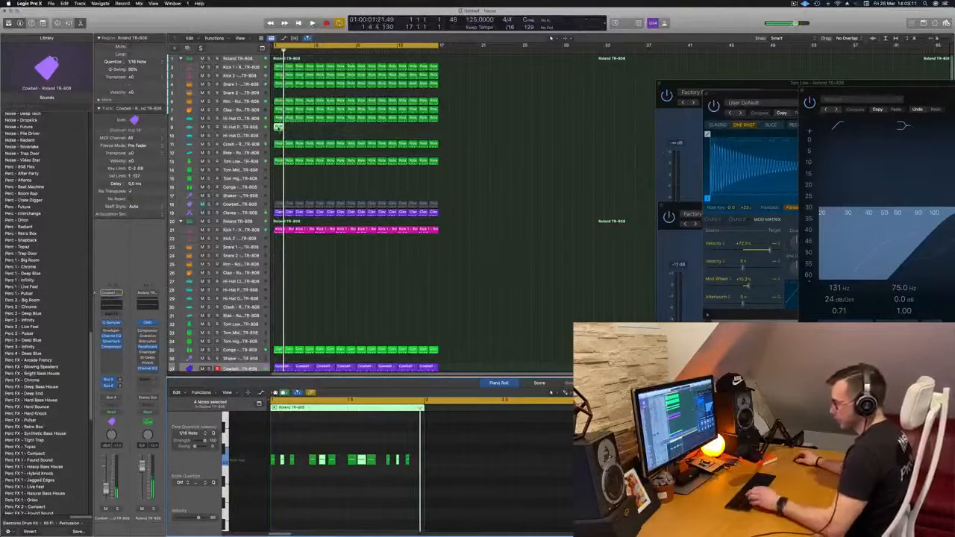
# Repeat the one-bar Hi-Hat Pedal region across all sixteen bars and listen to it with the beat.
pyautogui.press('super+r')
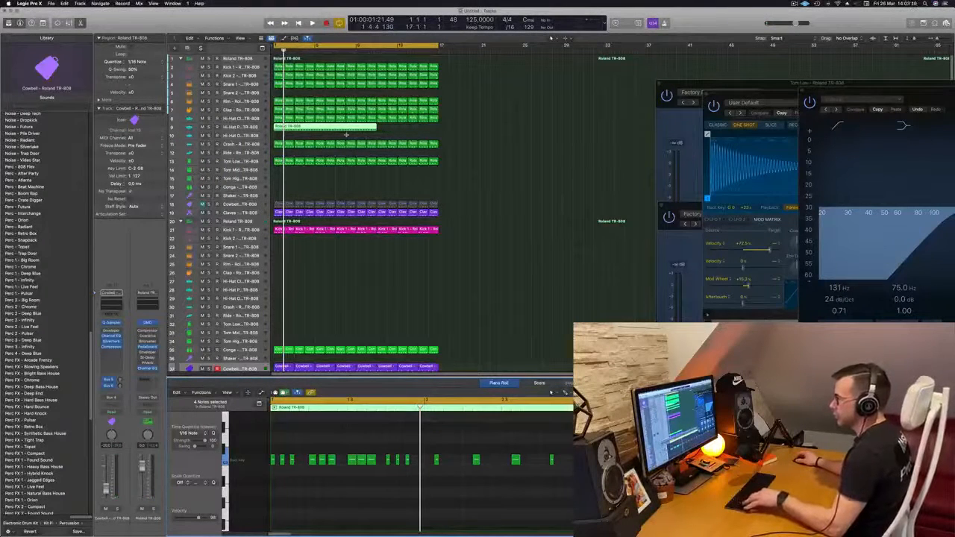
pyautogui.press('super+z')
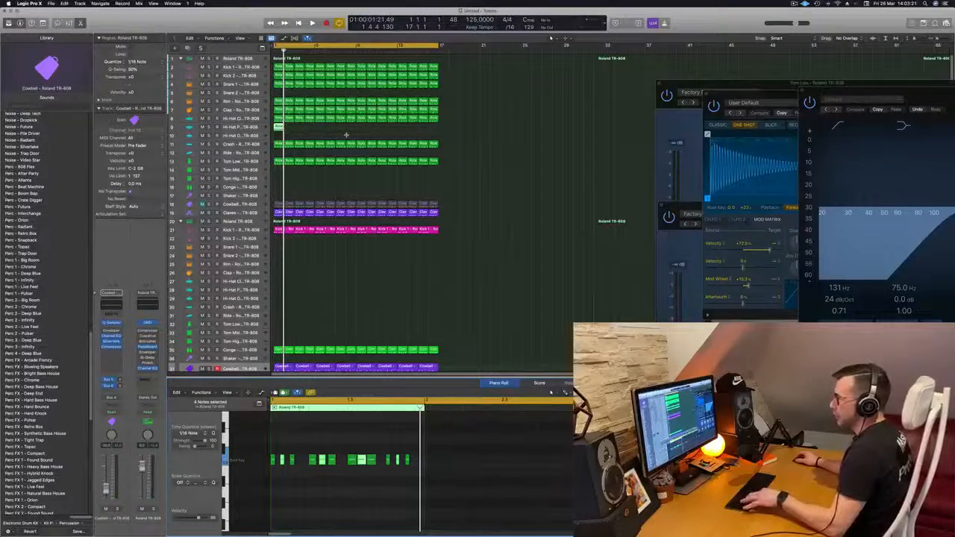
pyautogui.click(311, 133)
pyautogui.click(277, 127)
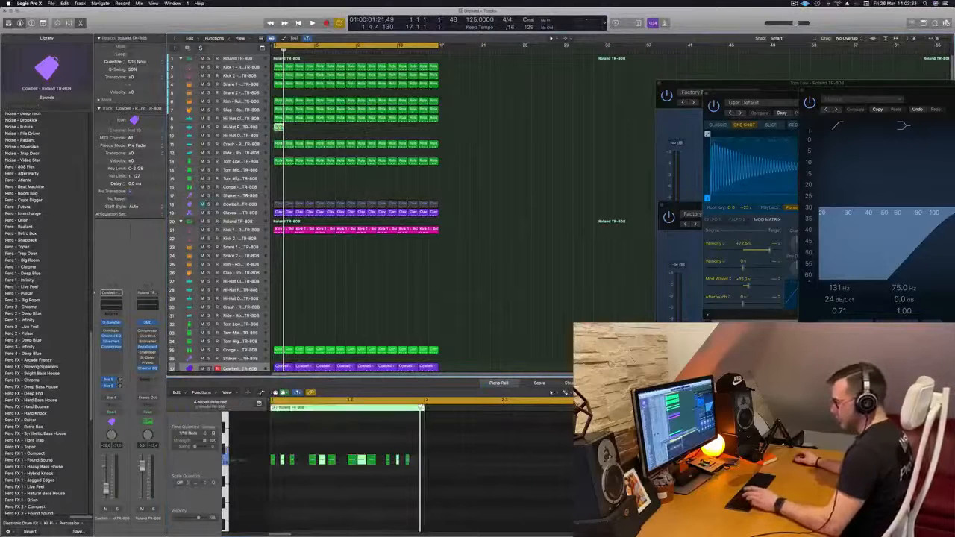
pyautogui.press('super+r')
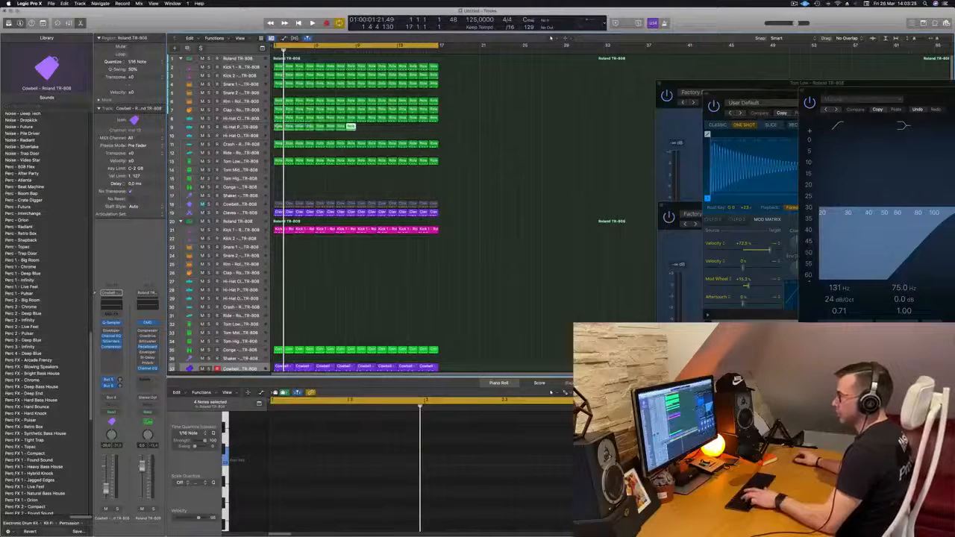
pyautogui.press('space')
pyautogui.click(240, 126)
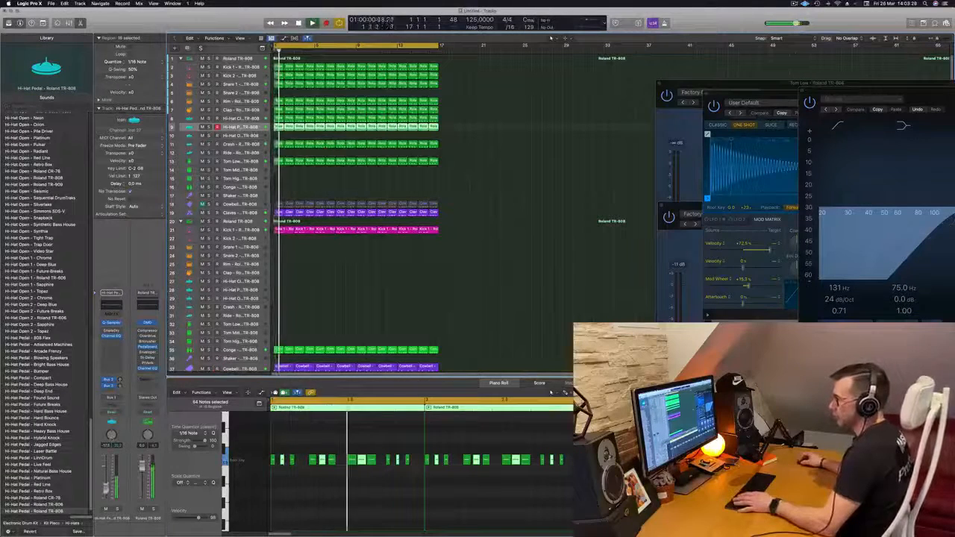
pyautogui.click(477, 172)
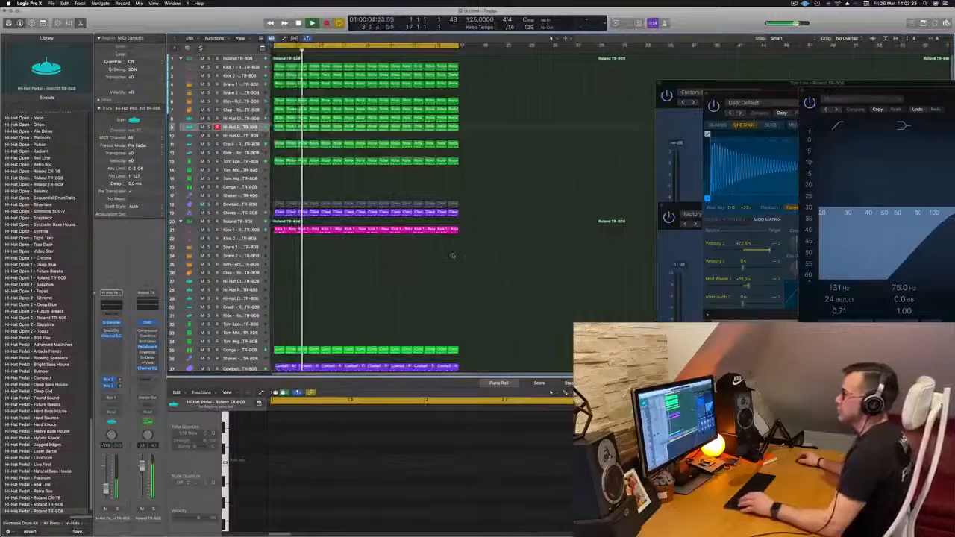
# Select the second kit's Hi-Hat Open track and show the hide controls on all track headers.
pyautogui.scroll(-3, 358, 262)
pyautogui.scroll(-2, 355, 265)
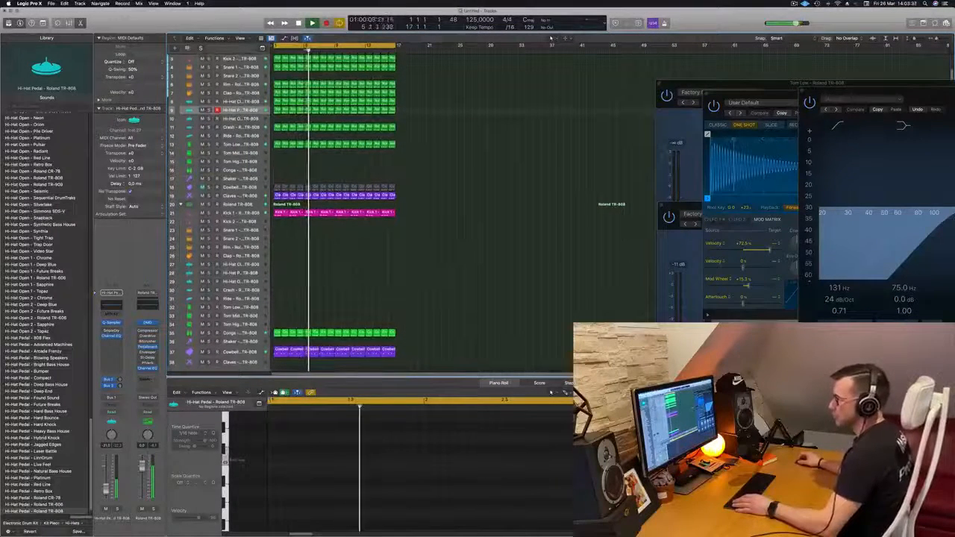
pyautogui.click(231, 281)
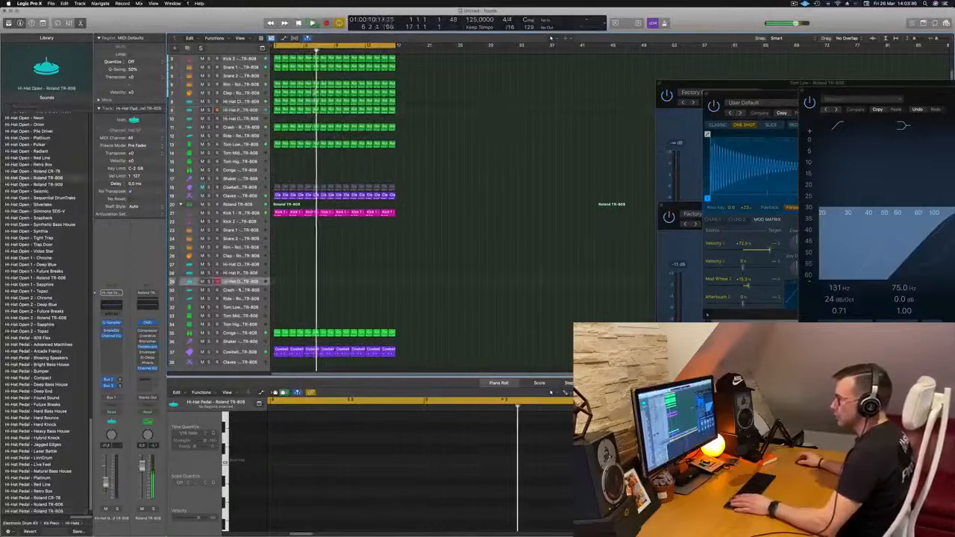
pyautogui.press('h')
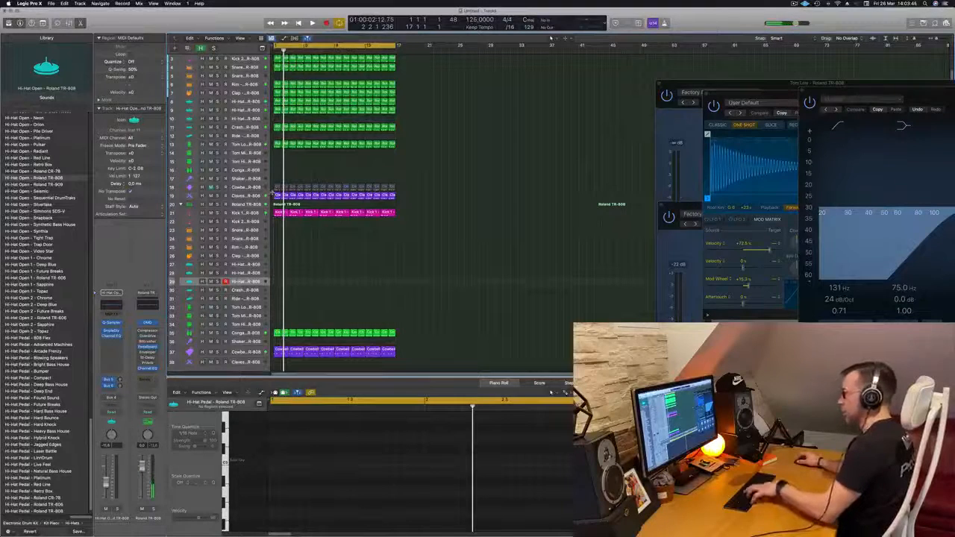
# Show the musical typing keyboard and audition notes an octave range lower on the second kit's Hi-Hat Open track over the playing beat.
pyautogui.press('super+k')
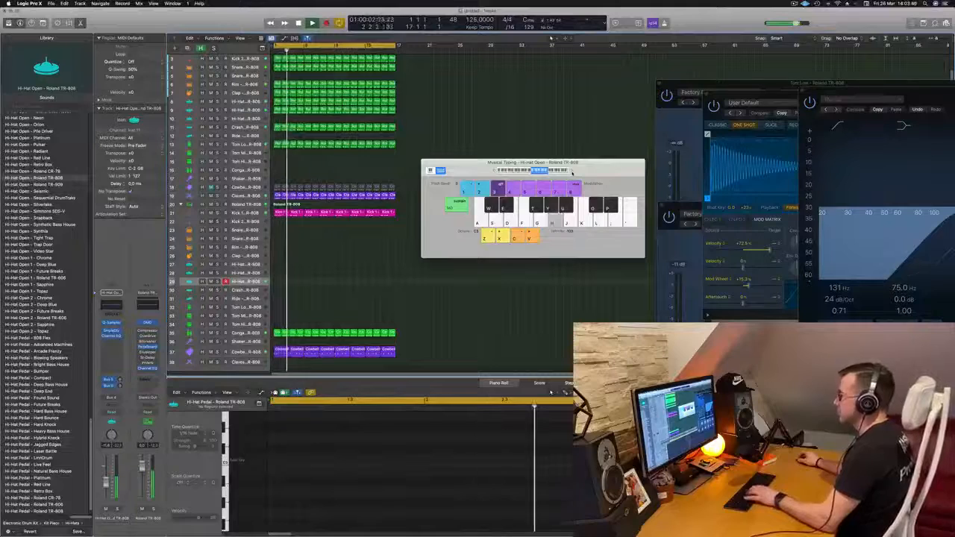
pyautogui.press('t')
pyautogui.press('a')
pyautogui.press('d')
pyautogui.press('d')
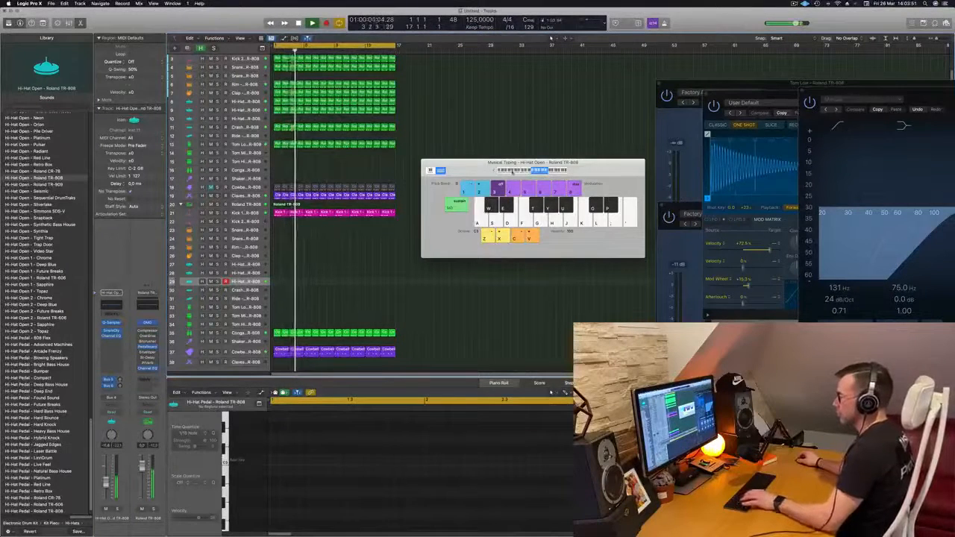
pyautogui.press('f')
pyautogui.press('f')
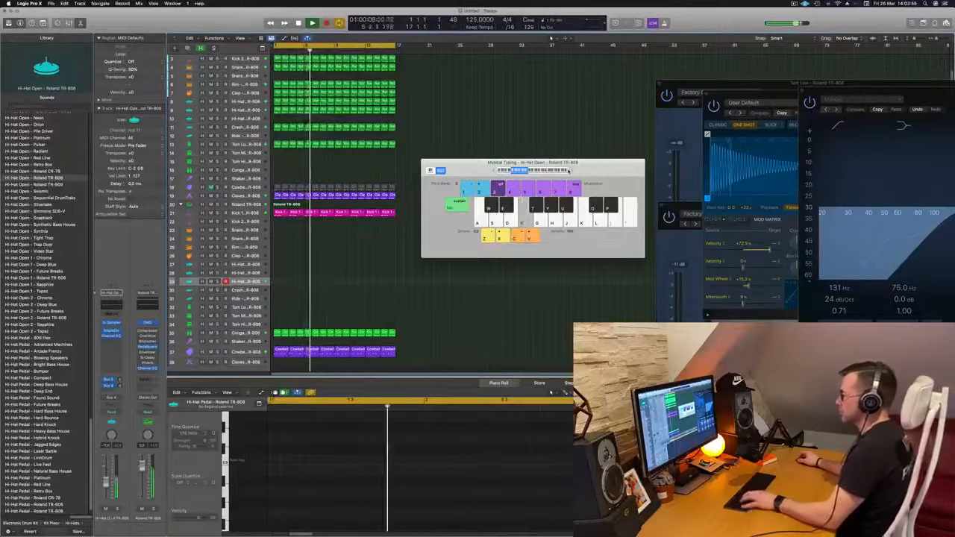
pyautogui.press('f')
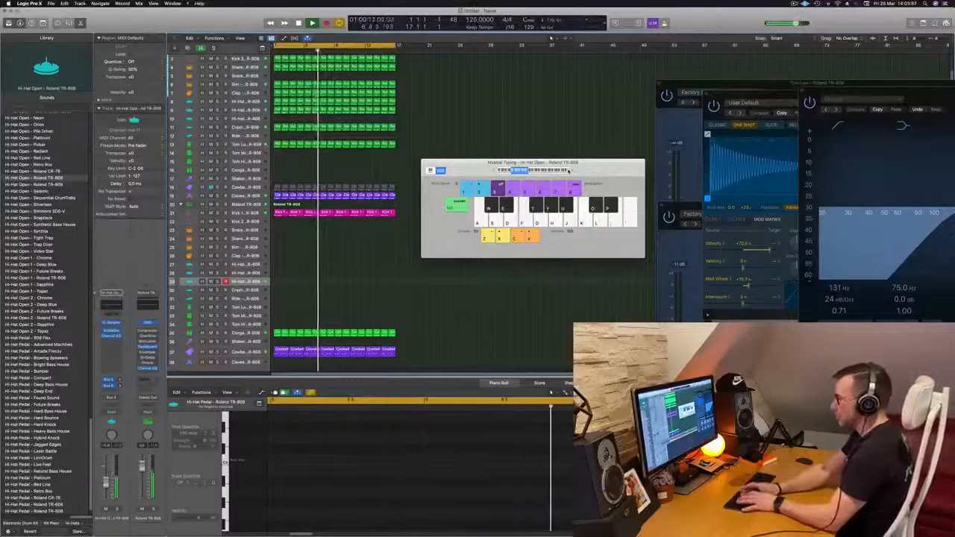
pyautogui.press('f')
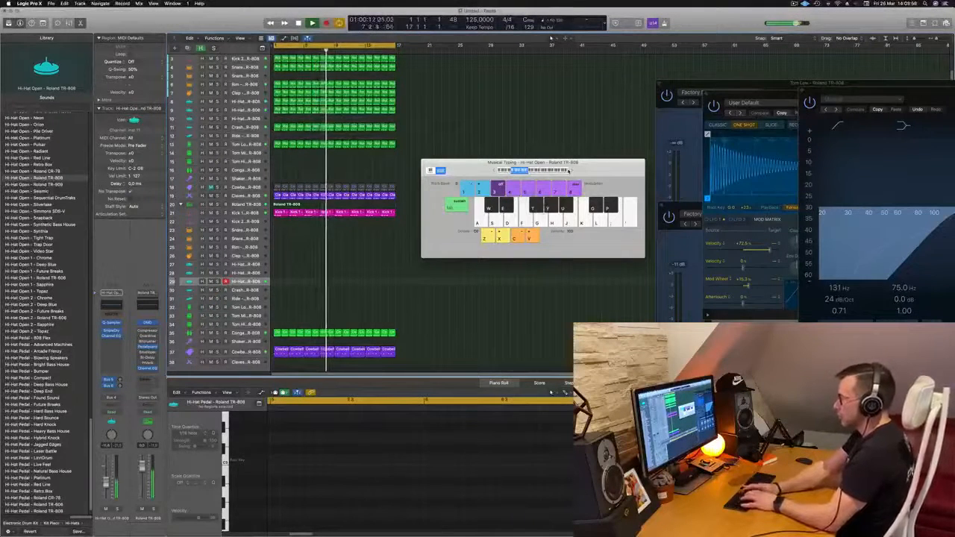
# Record a short pitched phrase on the second kit's Hi-Hat Open track, move the recorded region to bar 1 and play it back.
pyautogui.press('r')
pyautogui.press('f')
pyautogui.press('h')
pyautogui.press('f')
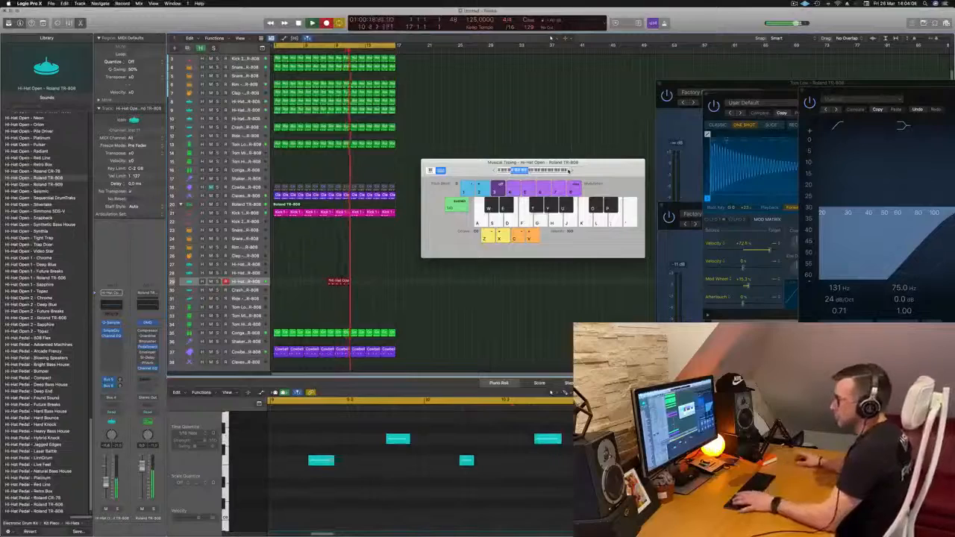
pyautogui.press('space')
pyautogui.moveTo(337, 281); pyautogui.dragTo(286, 282)
pyautogui.press('Return')
pyautogui.press('space')
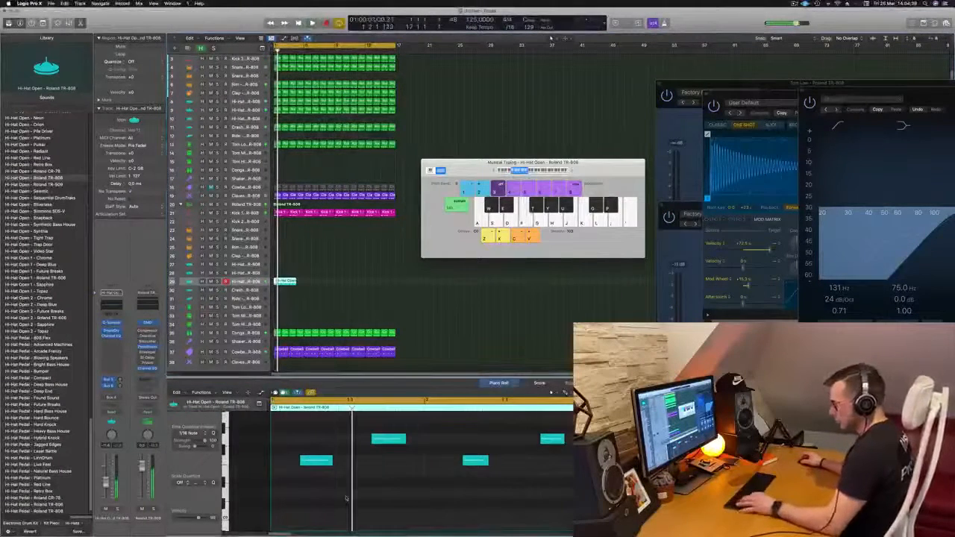
# Quantize all notes of the recorded Hi-Hat Open region to 1/16 notes and repeat the two-bar region across all sixteen bars.
pyautogui.press('super+a')
pyautogui.press('q')
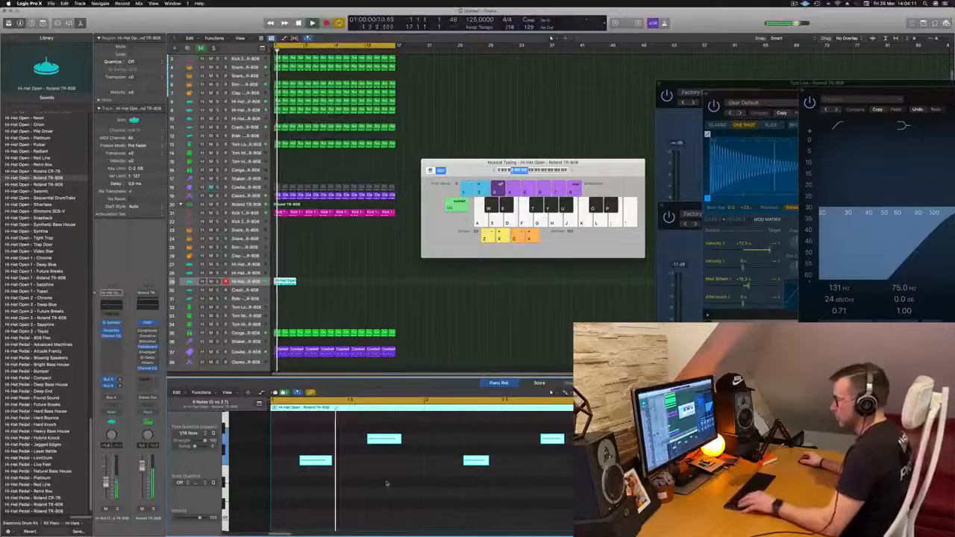
pyautogui.scroll(-1, 398, 465)
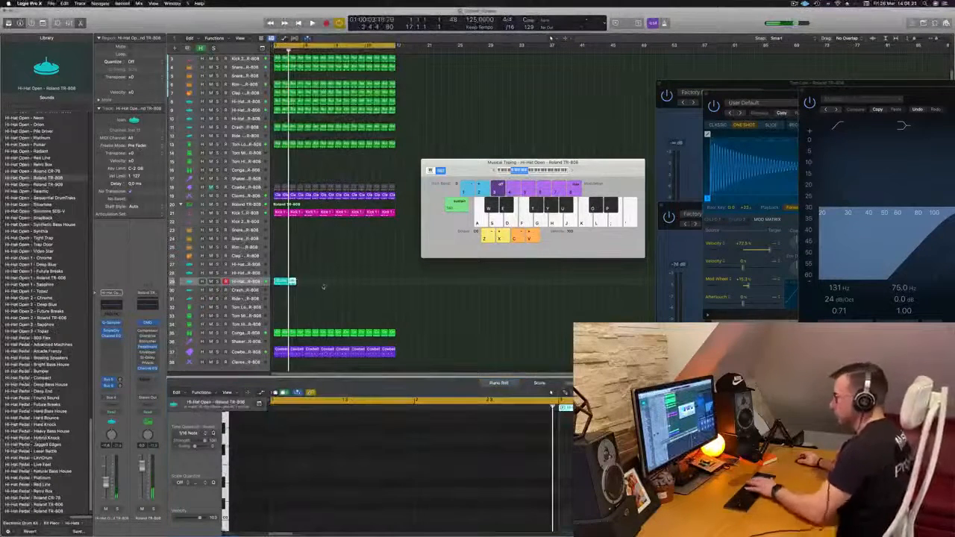
pyautogui.press('space')
pyautogui.moveTo(291, 282); pyautogui.dragTo(348, 288)
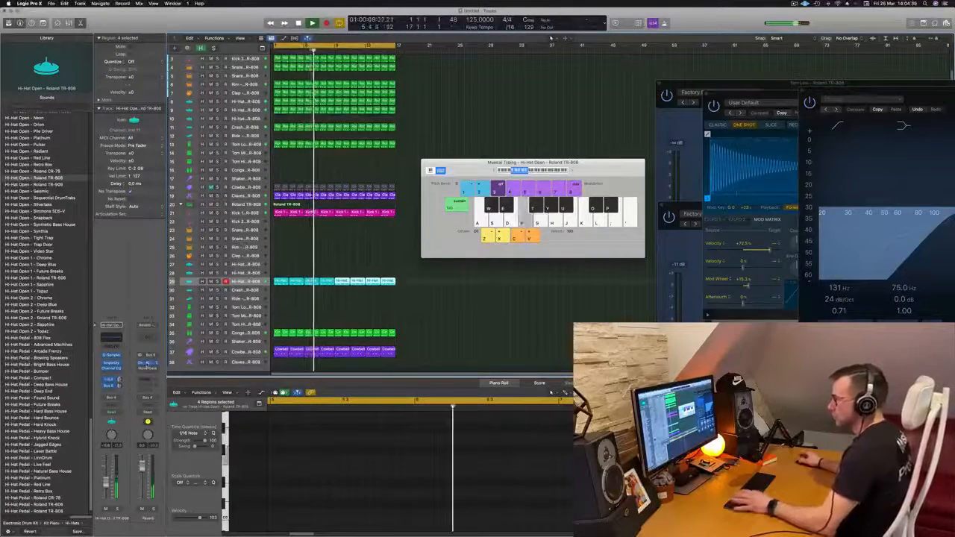
# Load the FX preset Cave in the ChromaVerb on the Reverb channel while listening from the start.
pyautogui.click(147, 363)
pyautogui.press('Return')
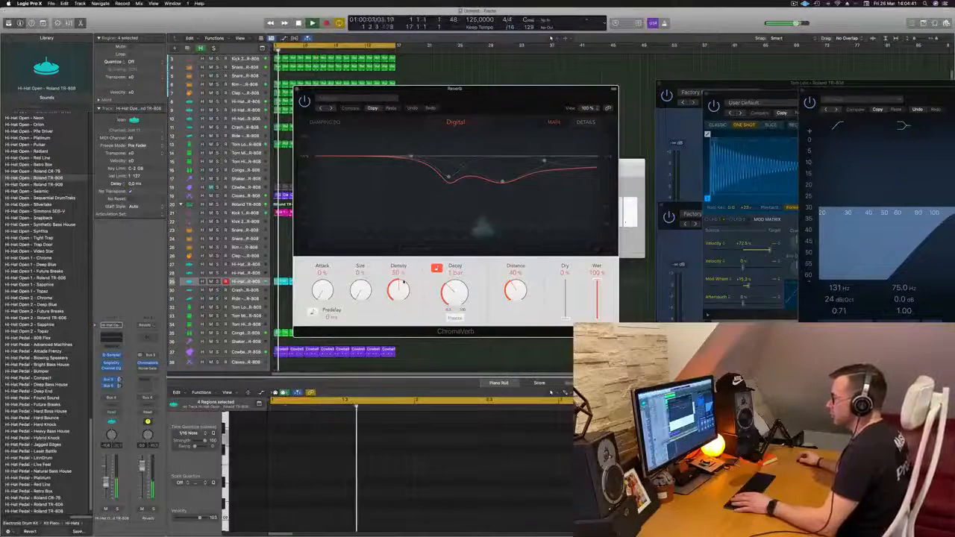
pyautogui.moveTo(403, 287); pyautogui.dragTo(406, 241)
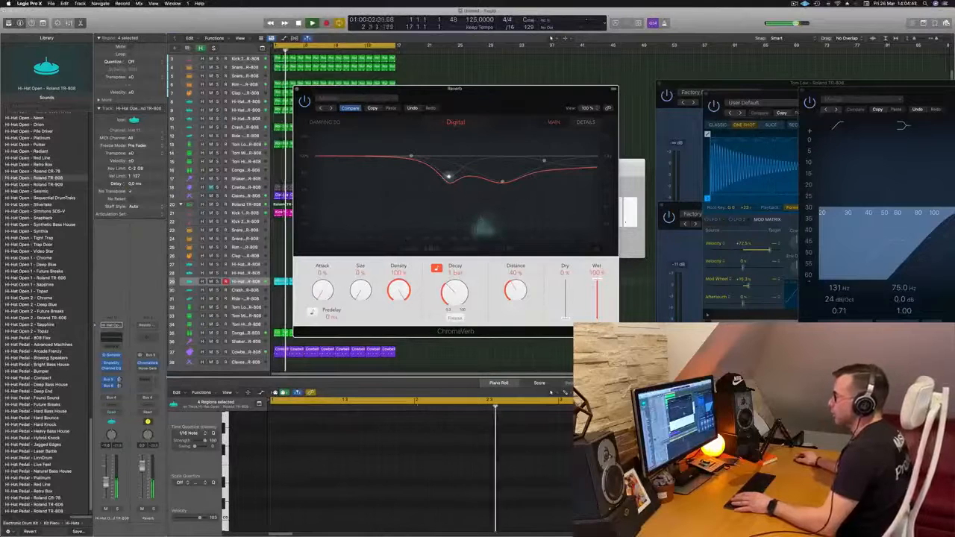
pyautogui.click(366, 99)
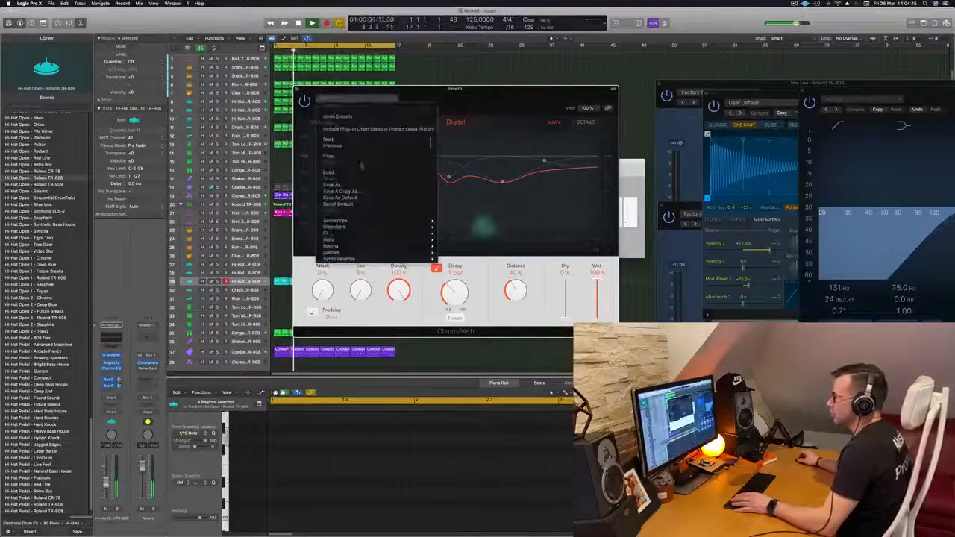
pyautogui.moveTo(362, 235)
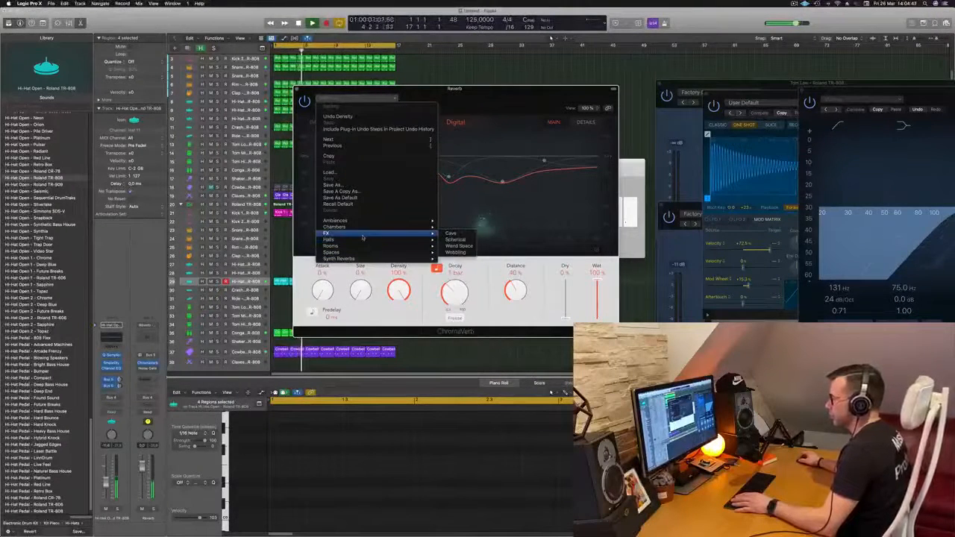
pyautogui.click(450, 234)
pyautogui.moveTo(478, 101); pyautogui.dragTo(514, 136)
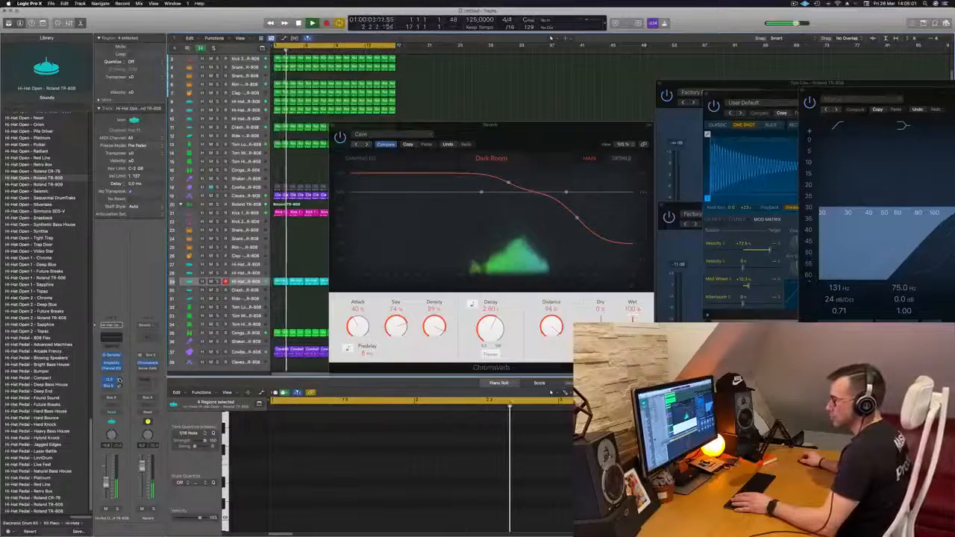
# Replace the Reverb channel's Noise Gate with a Compressor and set its side chain source to Kick 1 (Inst 1).
pyautogui.click(154, 369)
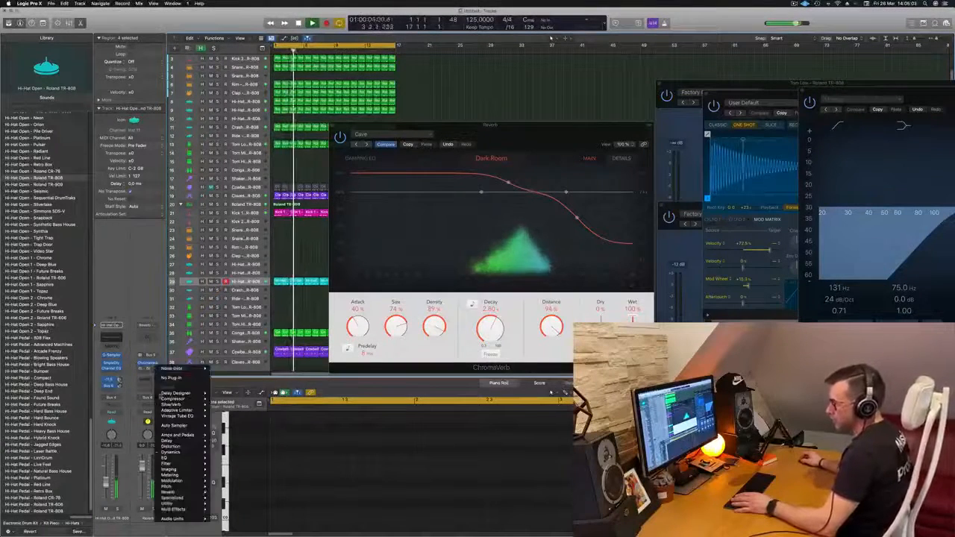
pyautogui.moveTo(173, 400)
pyautogui.click(224, 399)
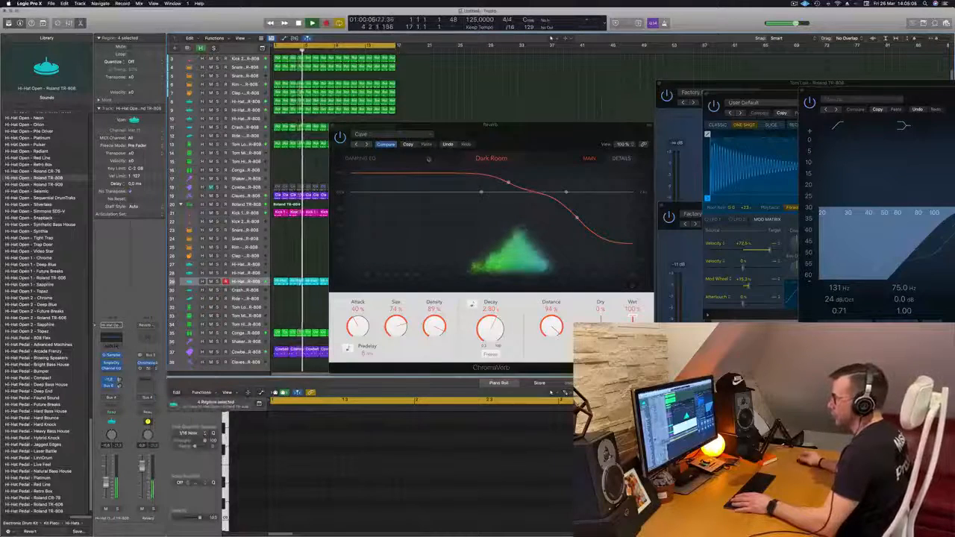
pyautogui.click(588, 99)
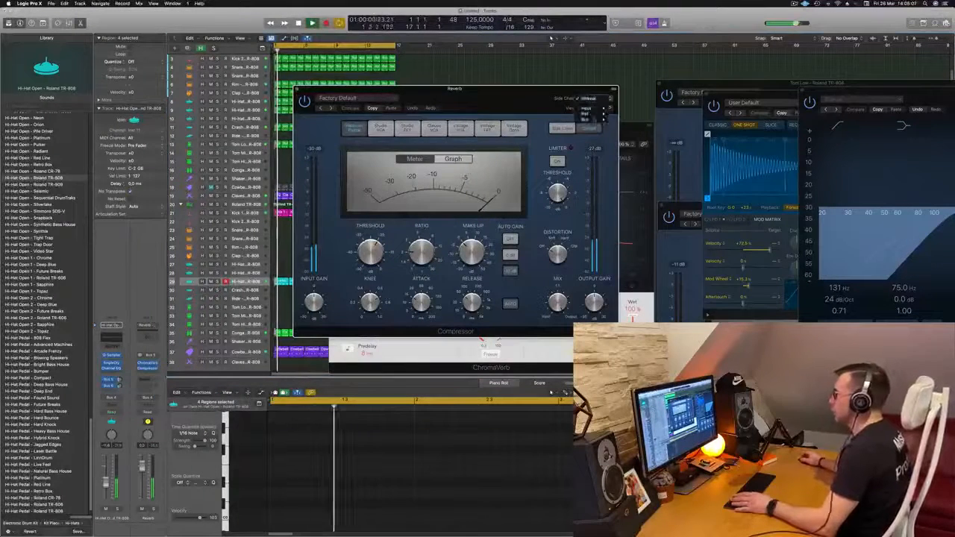
pyautogui.moveTo(601, 114)
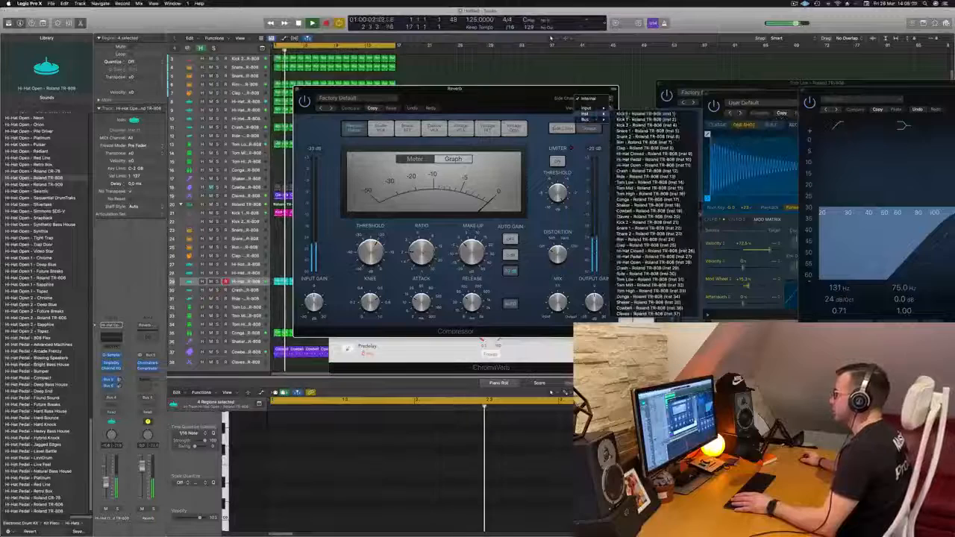
pyautogui.click(634, 114)
# Shorten the Reverb Compressor's release, close the Compressor and ChromaVerb windows, and play the beat from the start.
pyautogui.moveTo(511, 103); pyautogui.dragTo(605, 97)
pyautogui.moveTo(567, 297); pyautogui.dragTo(567, 313)
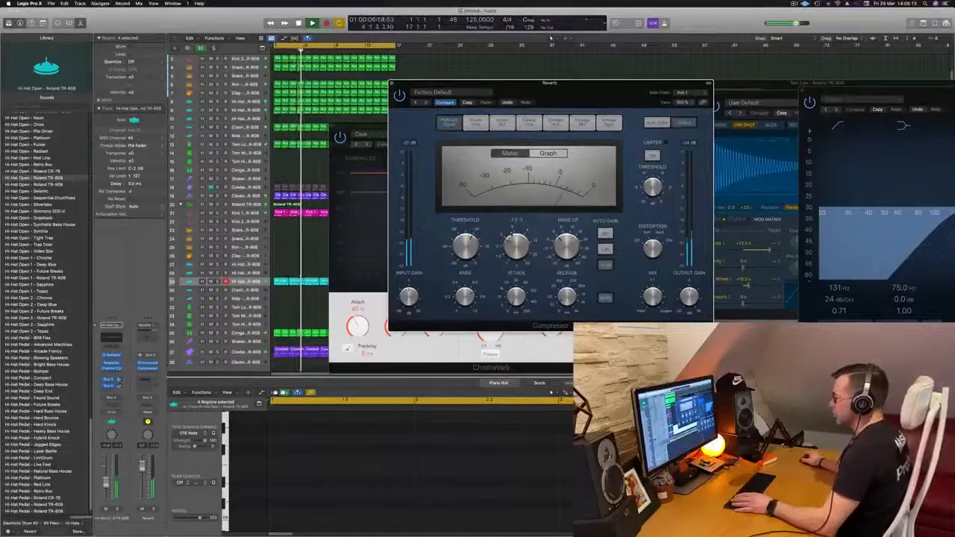
pyautogui.moveTo(574, 92); pyautogui.dragTo(611, 114)
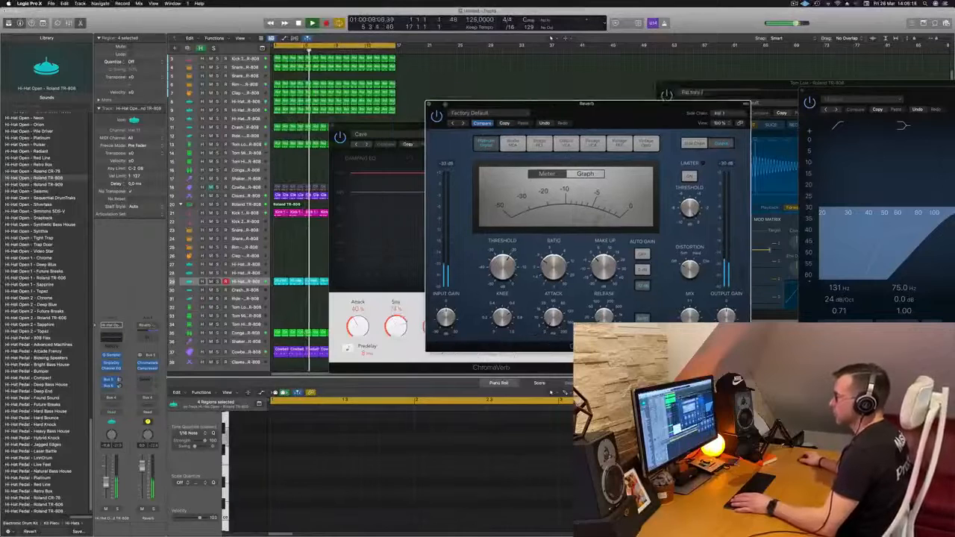
pyautogui.click(429, 104)
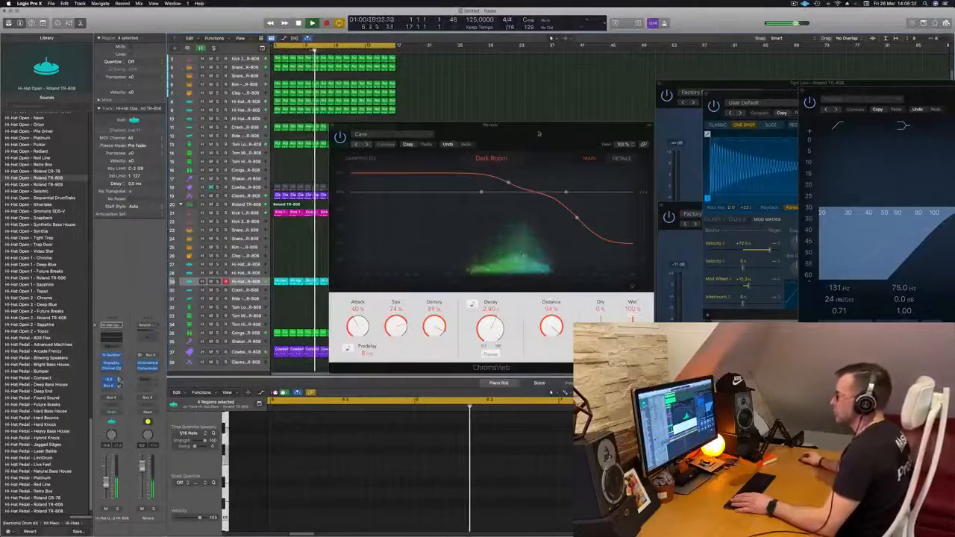
pyautogui.press('Return')
pyautogui.click(333, 126)
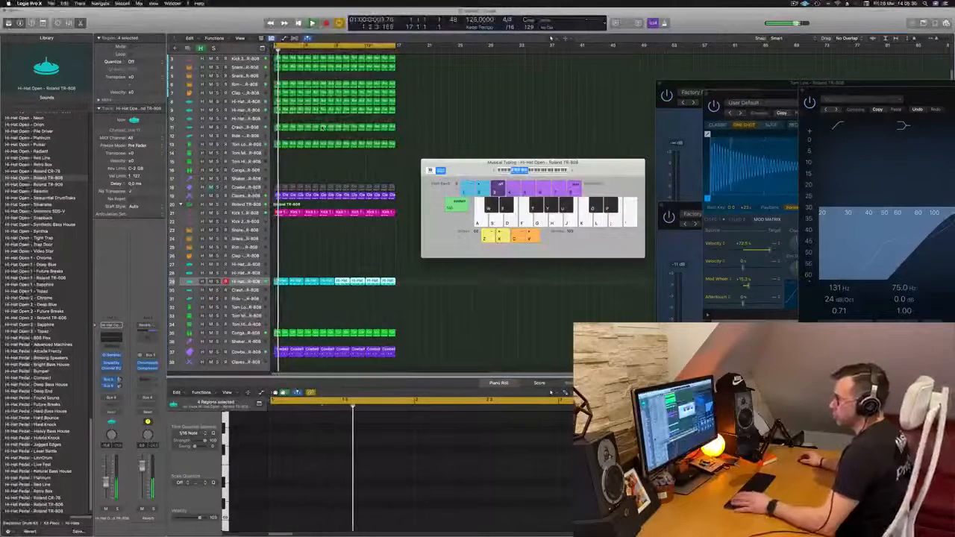